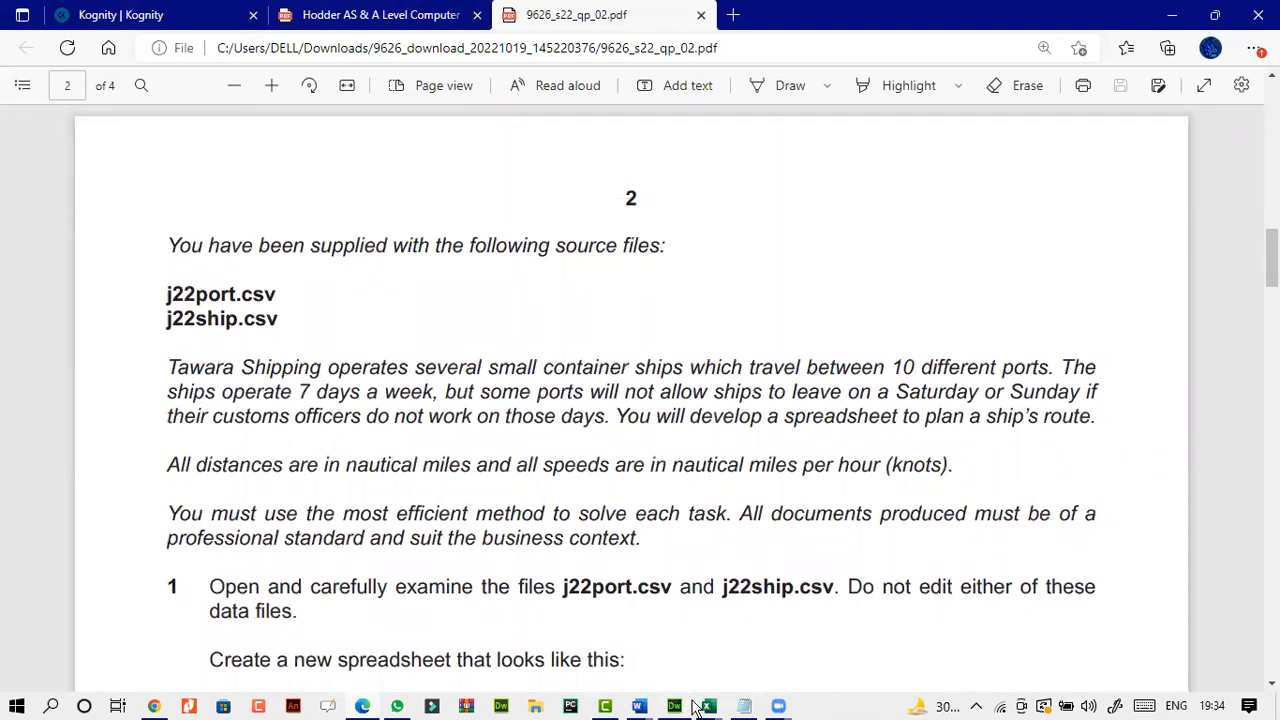
- Read the exam paper's introduction and task 1 down to the required spreadsheet layout
mouse_move(708, 706)
scroll(762, 494, "down", 1)
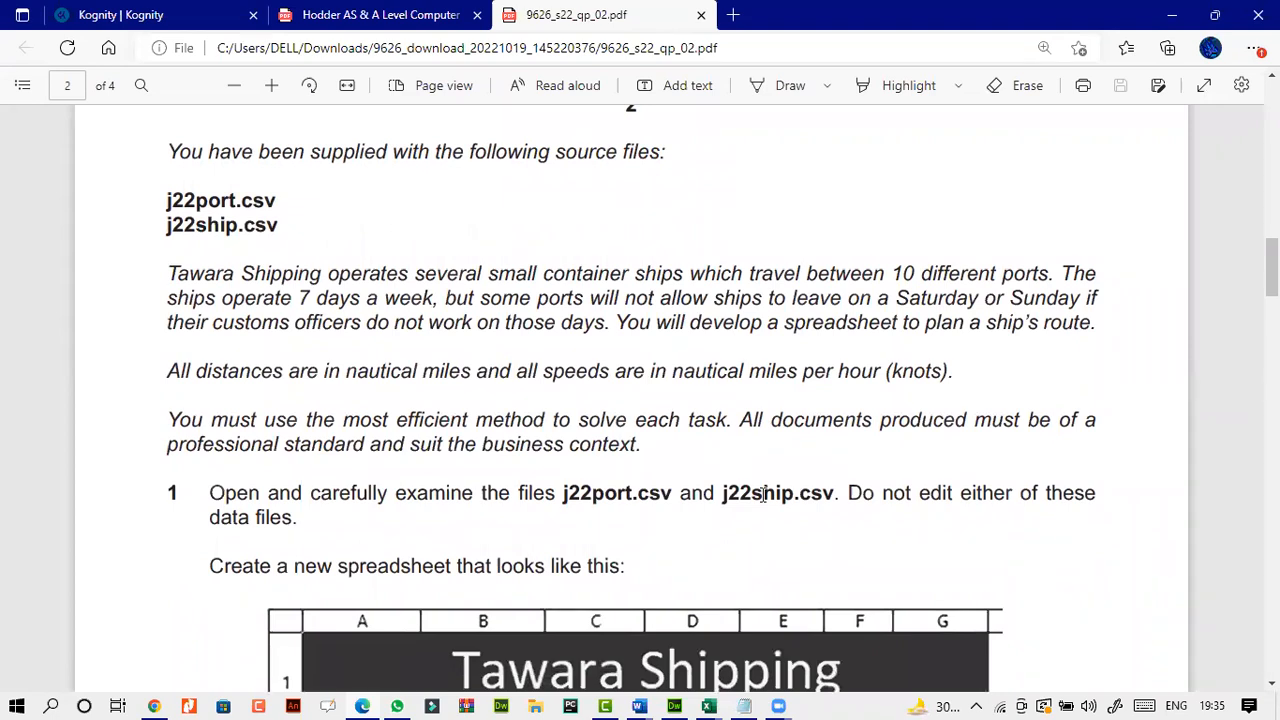
scroll(762, 494, "down", 1)
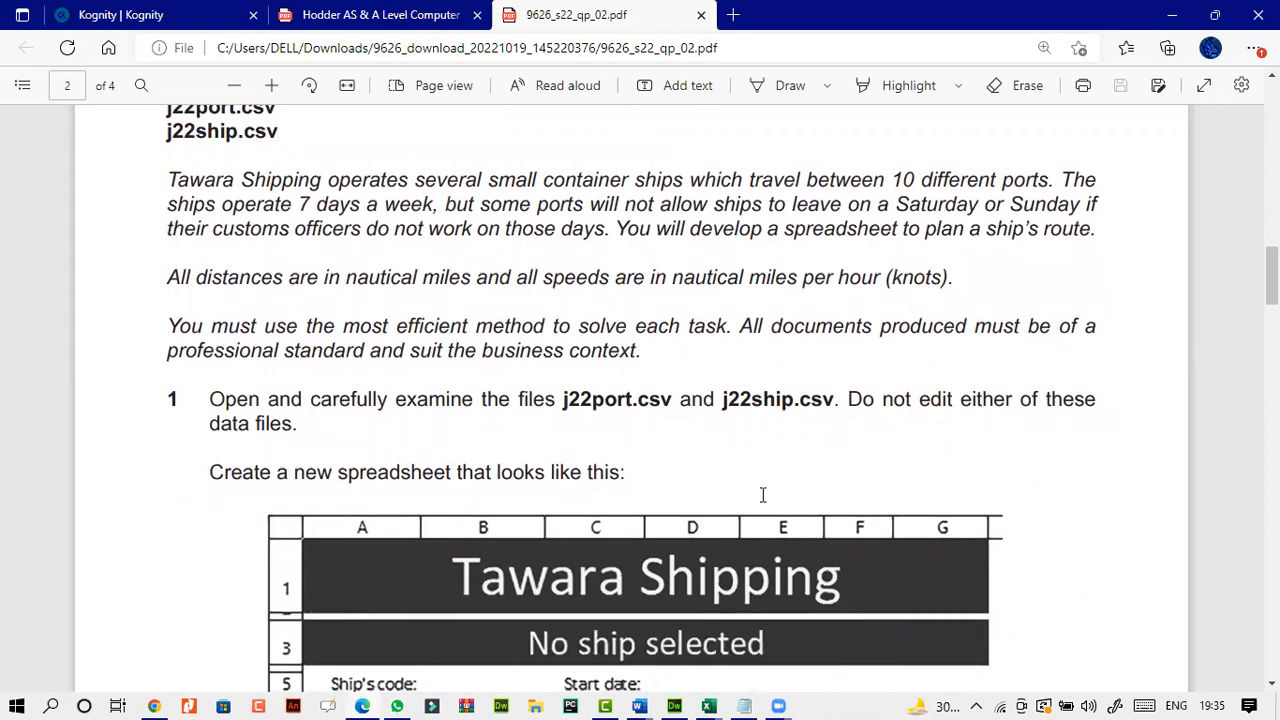
scroll(762, 494, "down", 2)
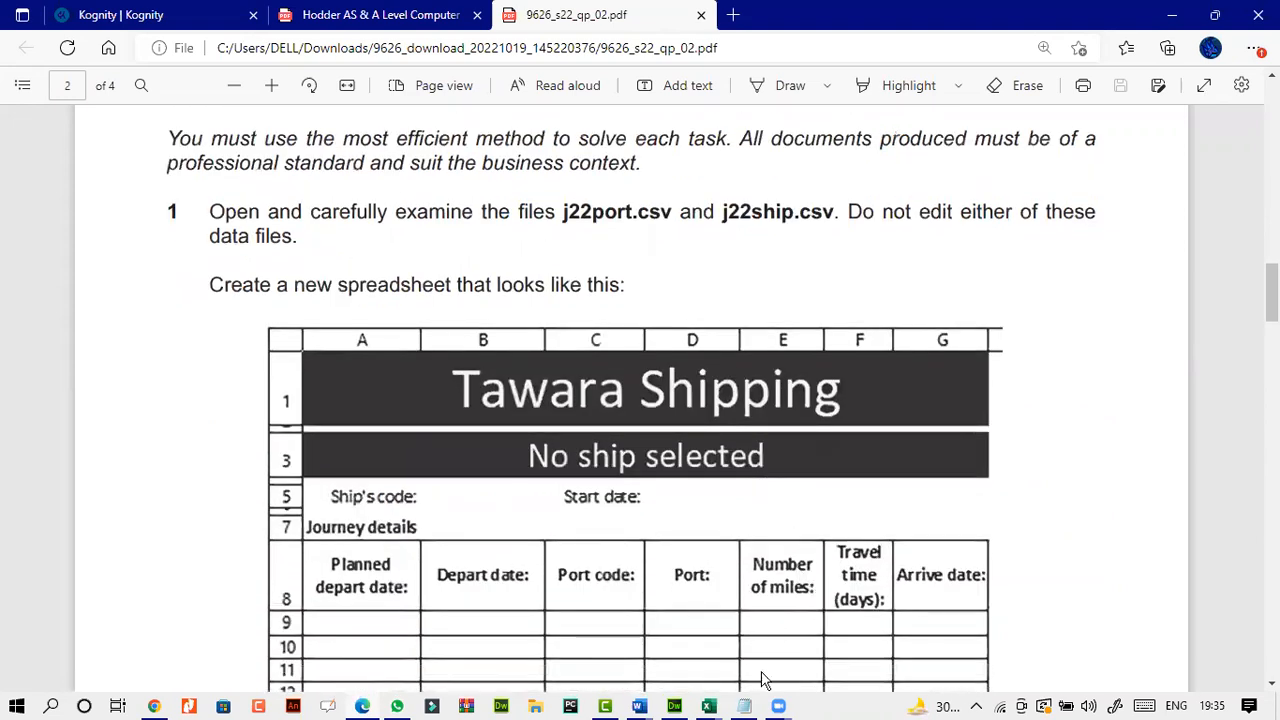
- Switch to the j22port workbook in Excel and examine the port codes, port names, customs closing days and weekday numbers
left_click(709, 707)
left_click(705, 640)
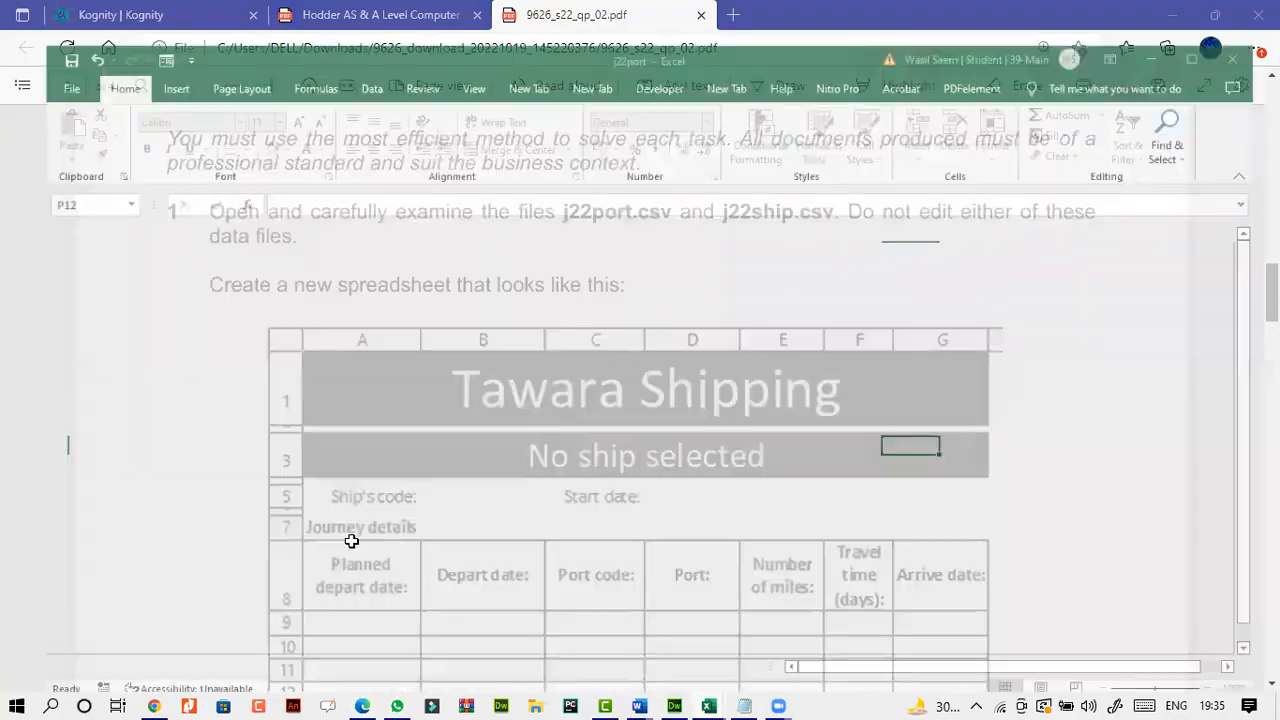
left_click_drag(57, 253, 57, 425)
left_click_drag(114, 256, 148, 423)
left_click(272, 364)
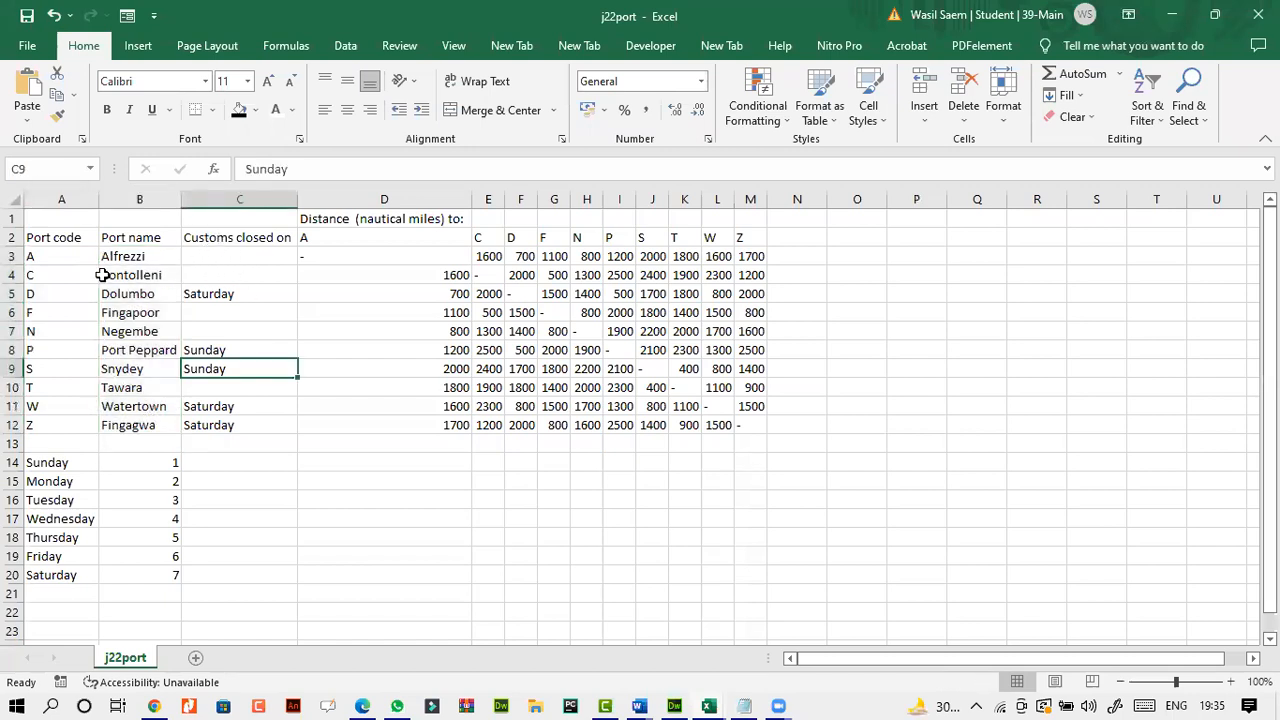
left_click_drag(66, 256, 62, 425)
left_click_drag(223, 256, 224, 423)
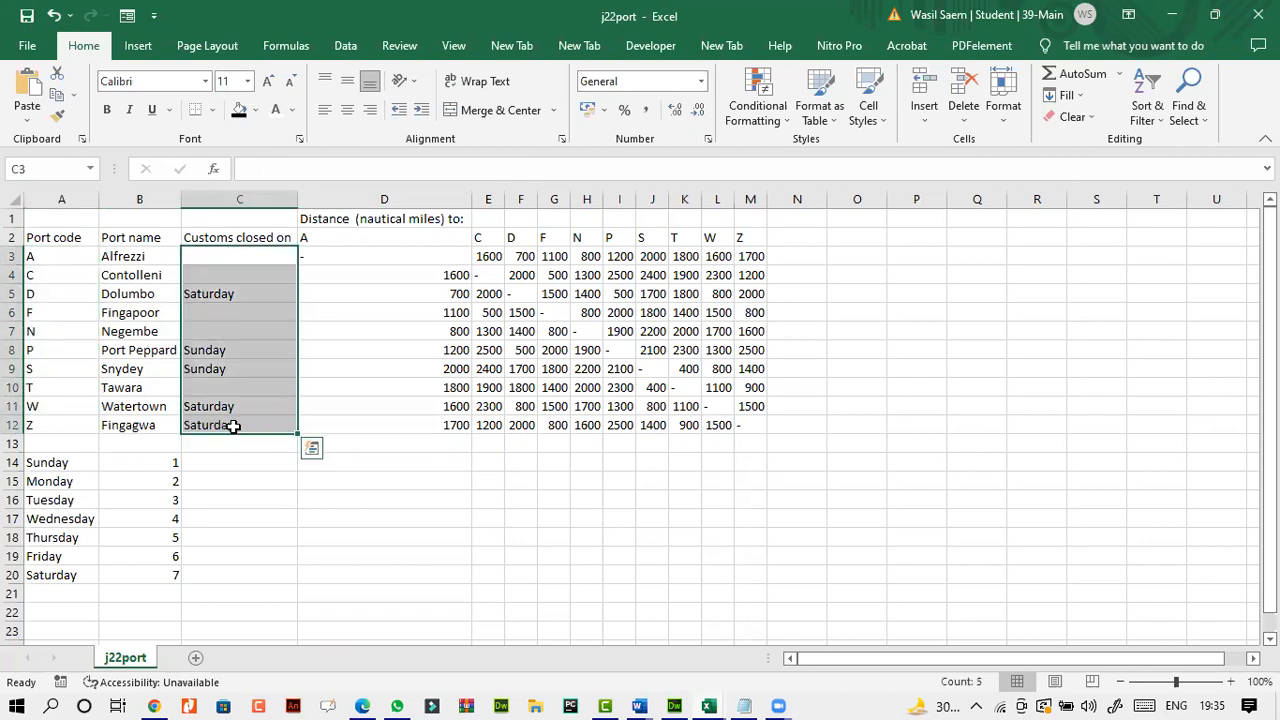
left_click_drag(53, 465, 142, 573)
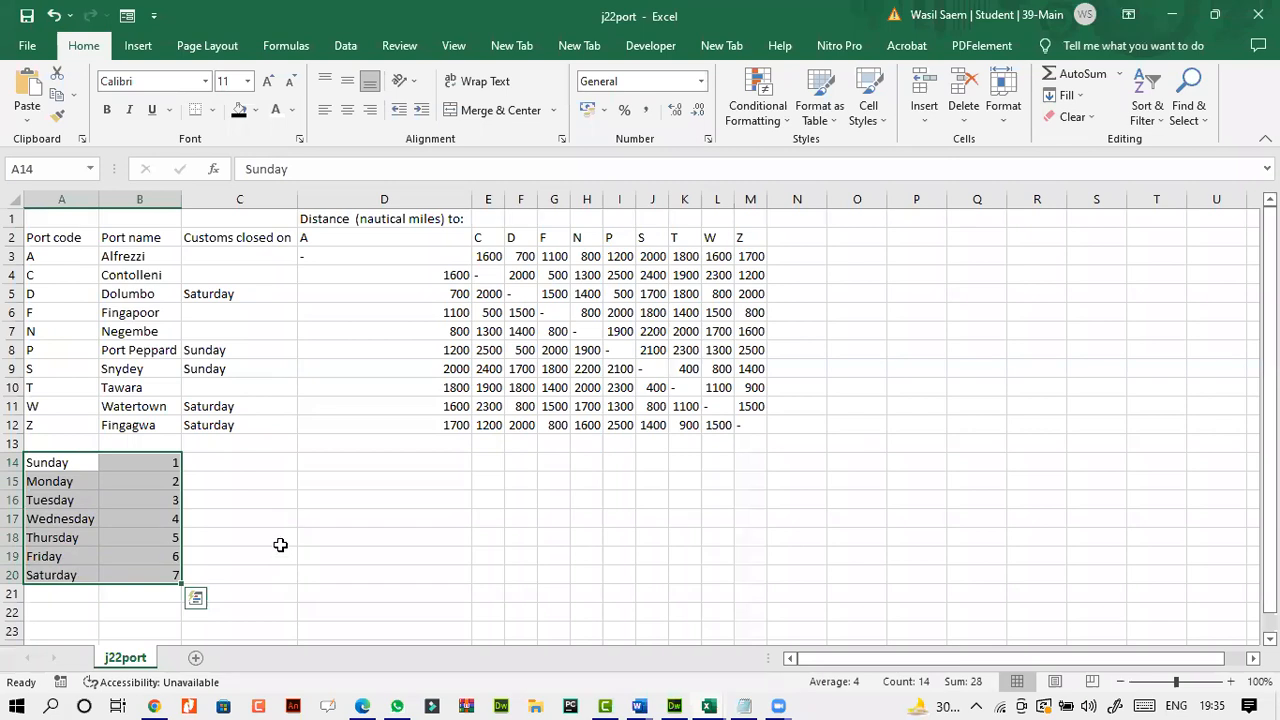
- Examine the distance table in j22port, matching the port codes across row 2 and down column A to the distances
left_click(363, 219)
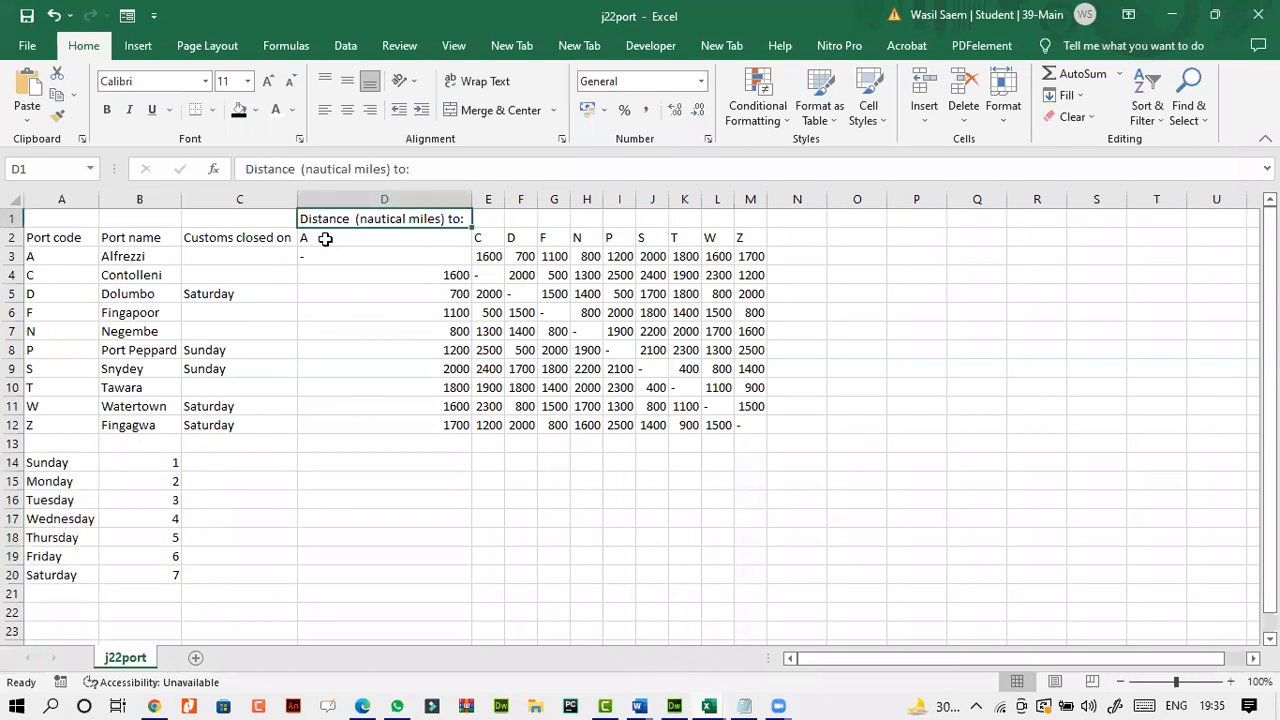
left_click_drag(325, 239, 752, 238)
left_click_drag(60, 262, 55, 408)
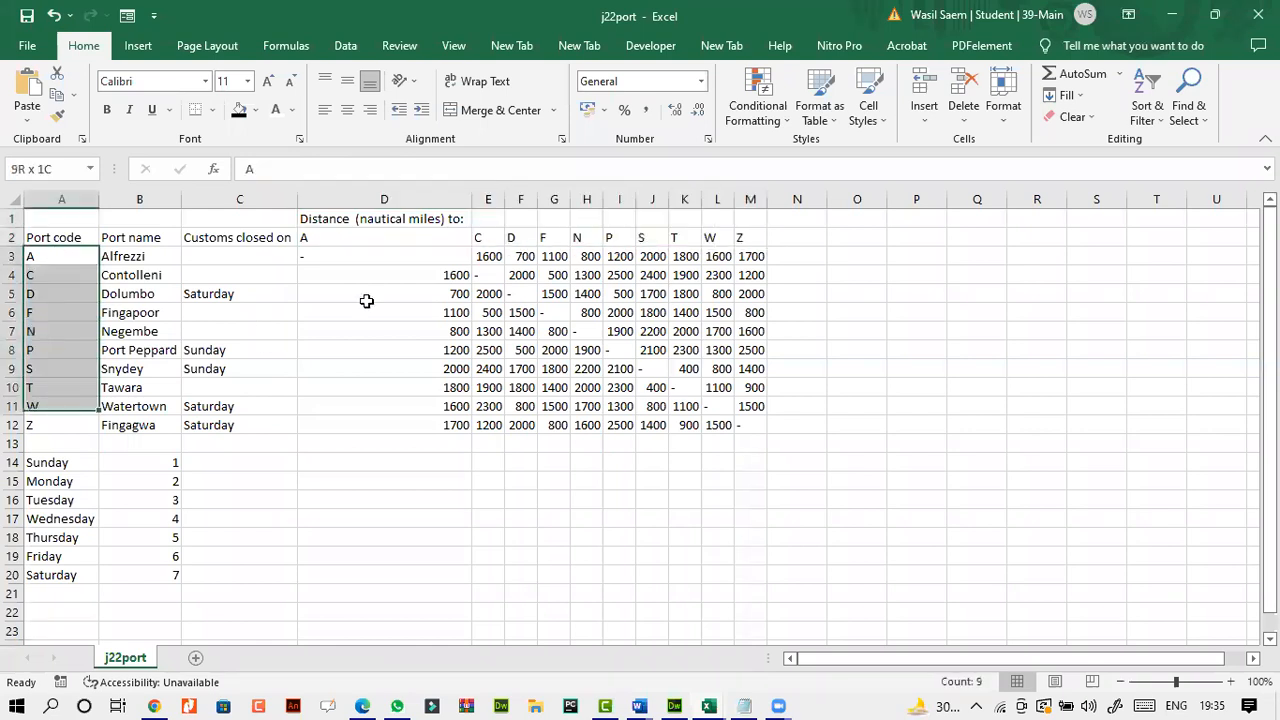
left_click_drag(450, 257, 752, 428)
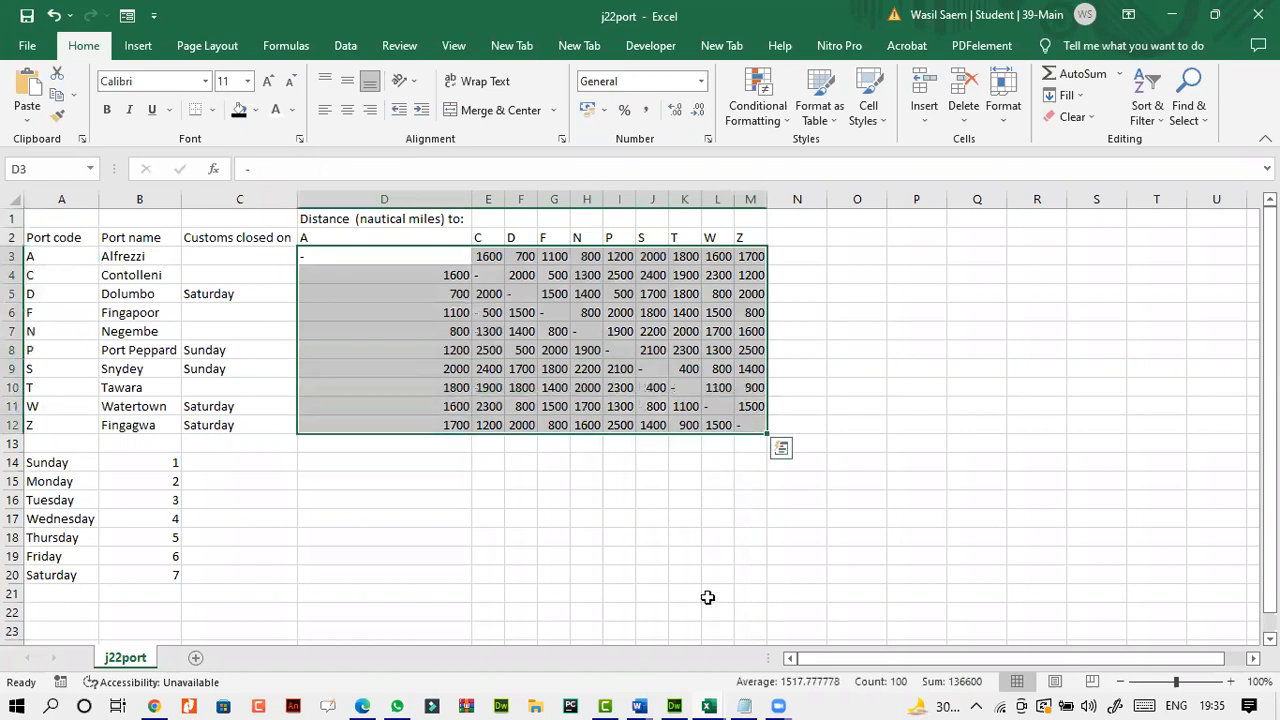
- Switch to the j22ship workbook and examine its ship code, ship name, speed, tonnage and capacity columns
left_click(708, 706)
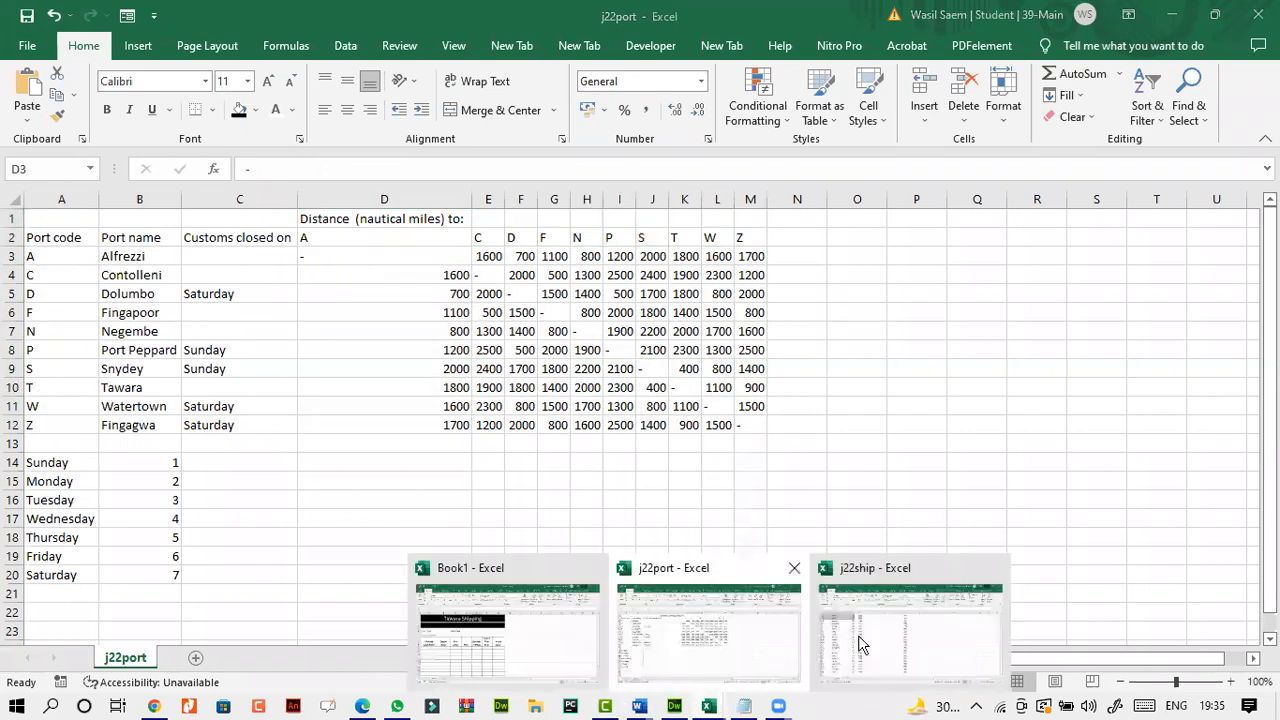
left_click(864, 645)
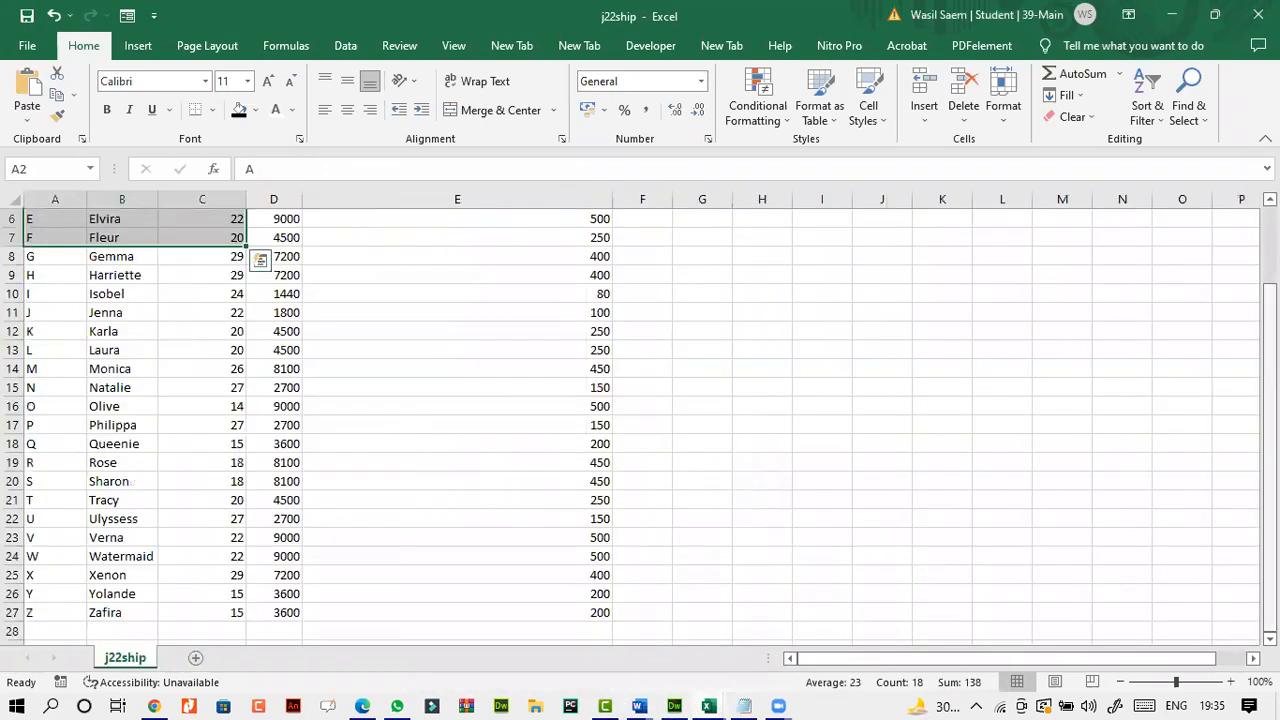
scroll(620, 368, "up", 2)
left_click(630, 368)
left_click_drag(57, 240, 57, 406)
left_click_drag(110, 237, 114, 368)
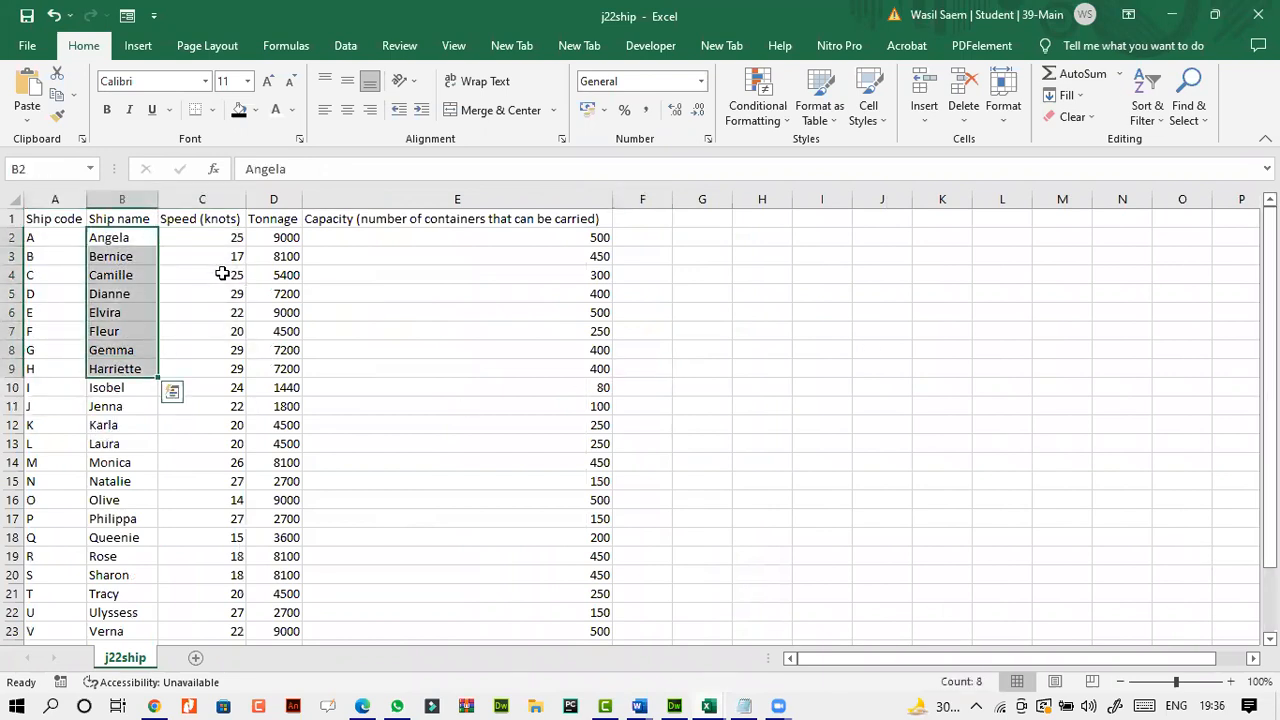
left_click(220, 275)
left_click(272, 274)
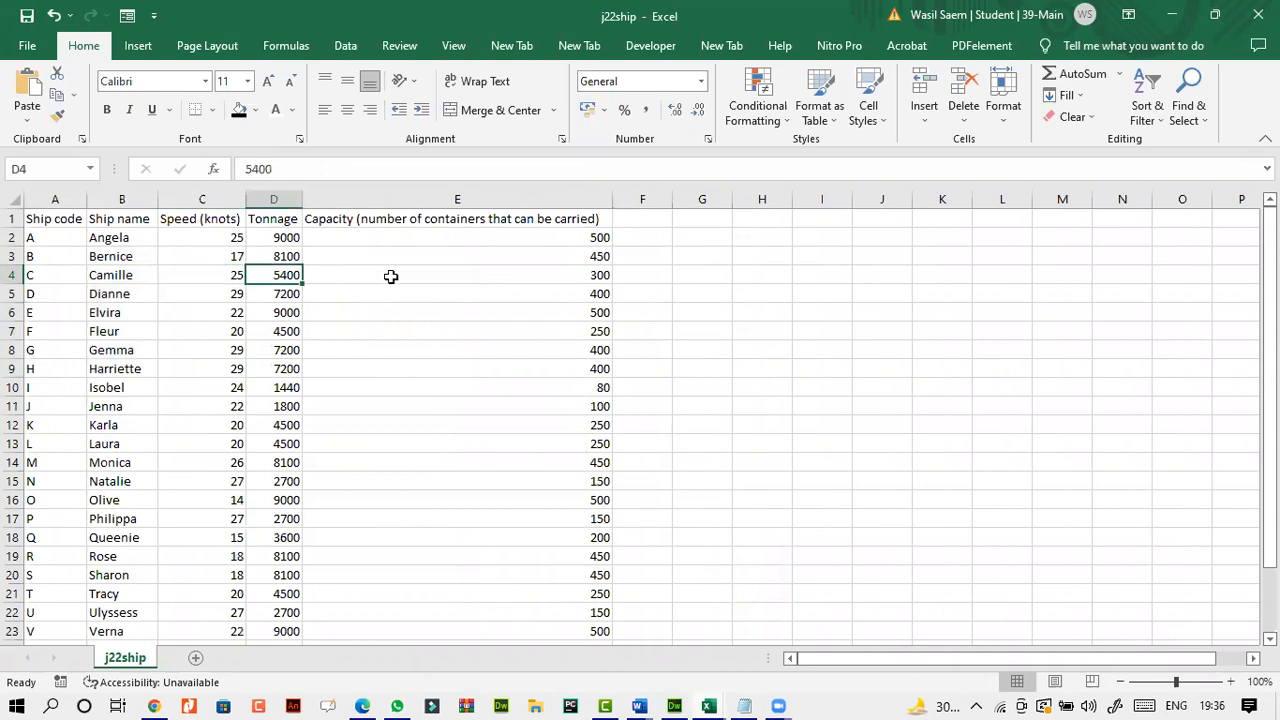
left_click(402, 276)
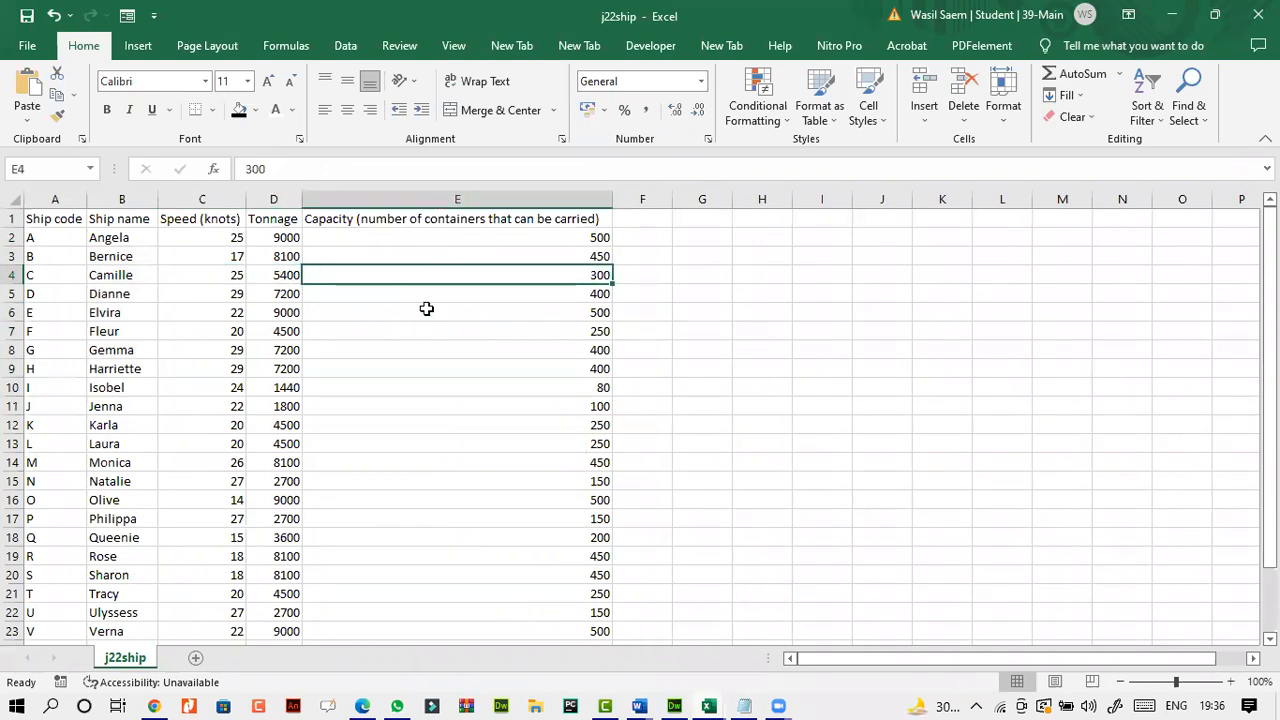
- Switch to the exam paper in Edge and review task 1's spreadsheet layout, cell formatting, header, footer and file-saving requirements
left_click(363, 705)
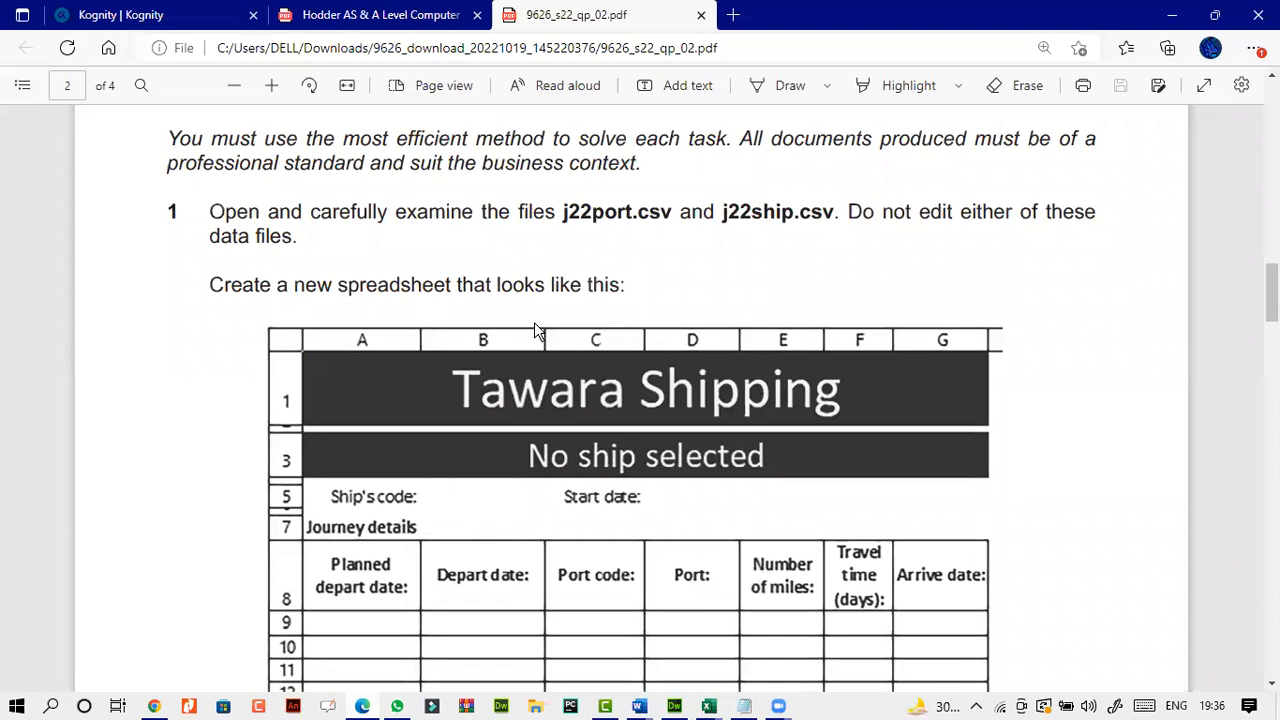
scroll(590, 360, "down", 2)
scroll(608, 388, "down", 5)
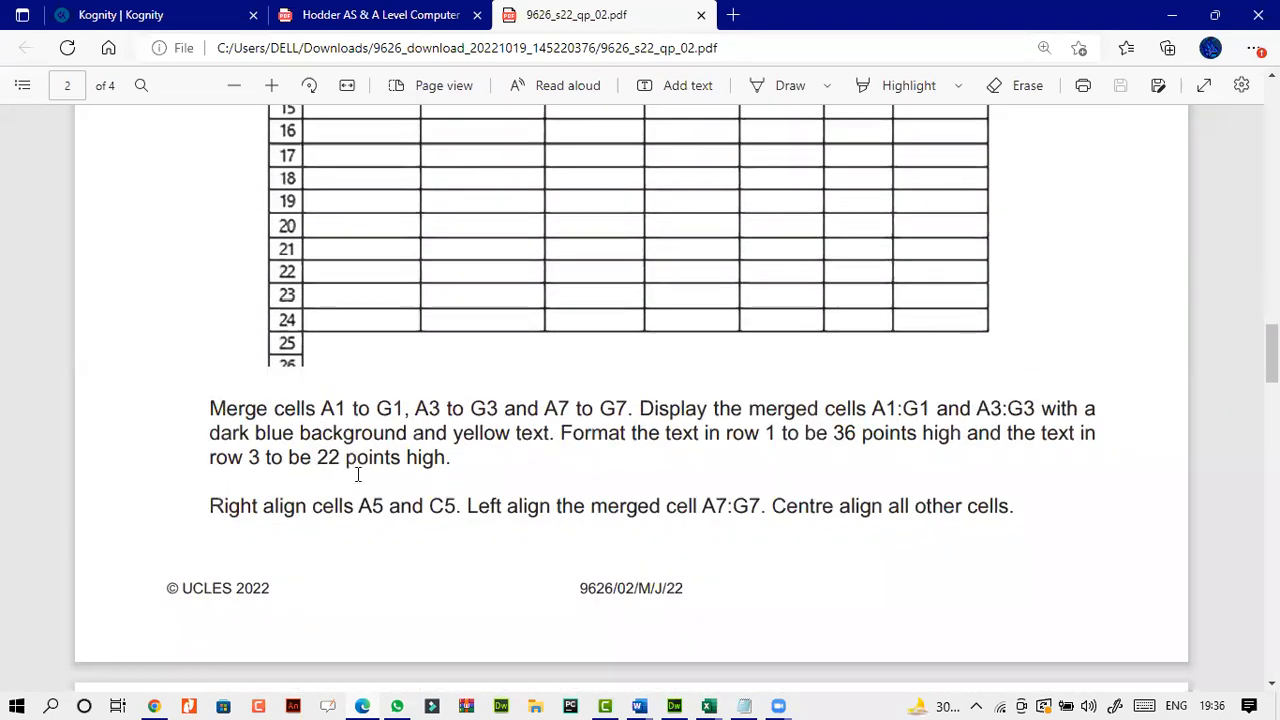
scroll(420, 497, "up", 1)
scroll(600, 420, "down", 2)
scroll(707, 302, "up", 5)
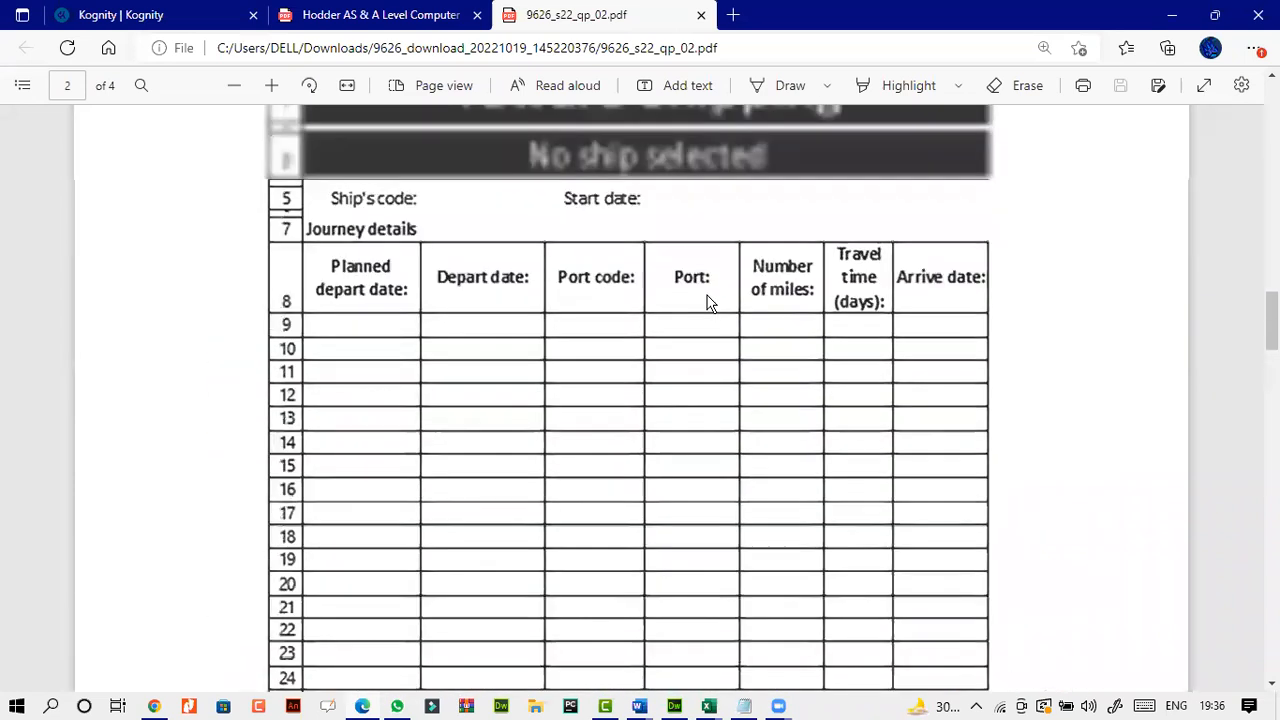
scroll(478, 325, "down", 8)
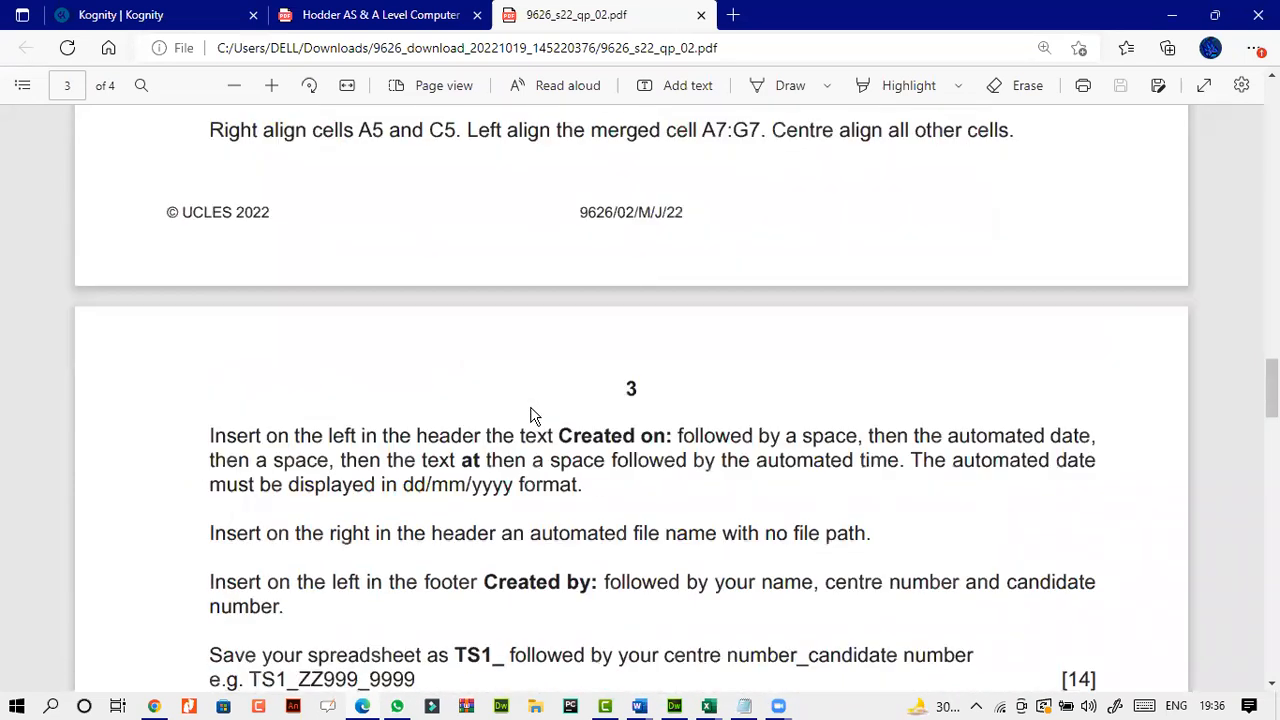
scroll(530, 415, "down", 1)
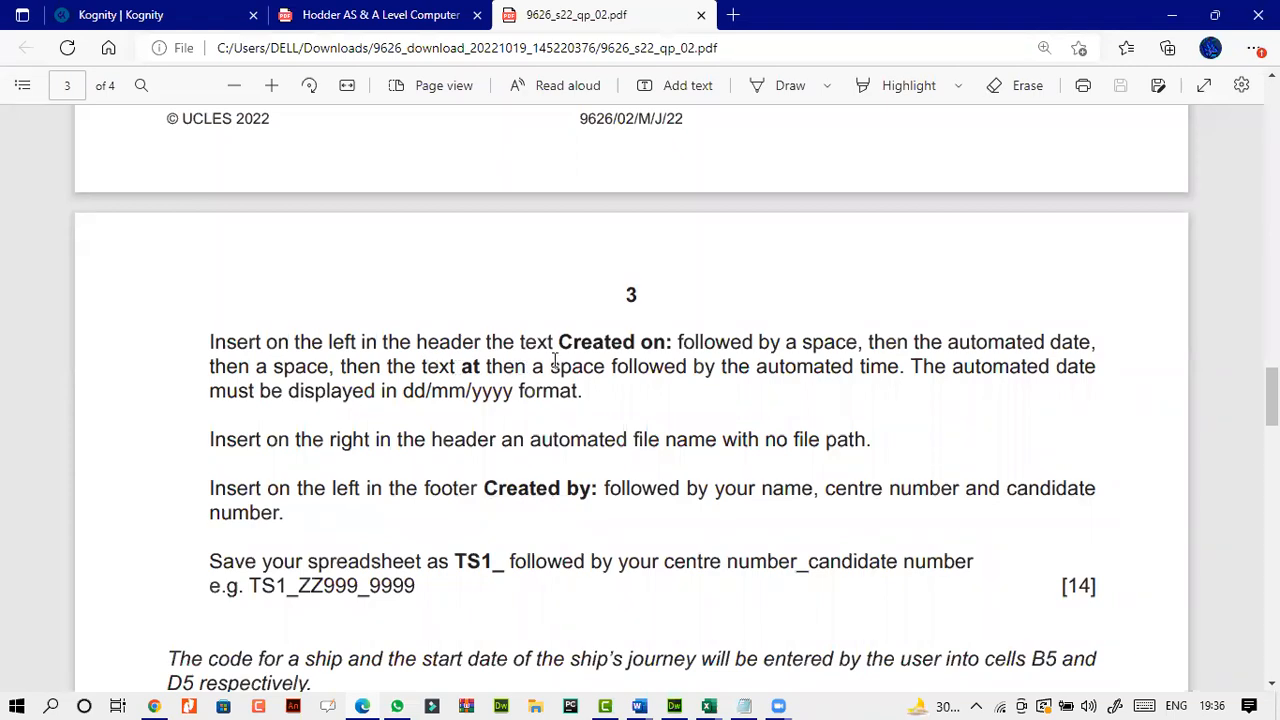
scroll(660, 370, "up", 12)
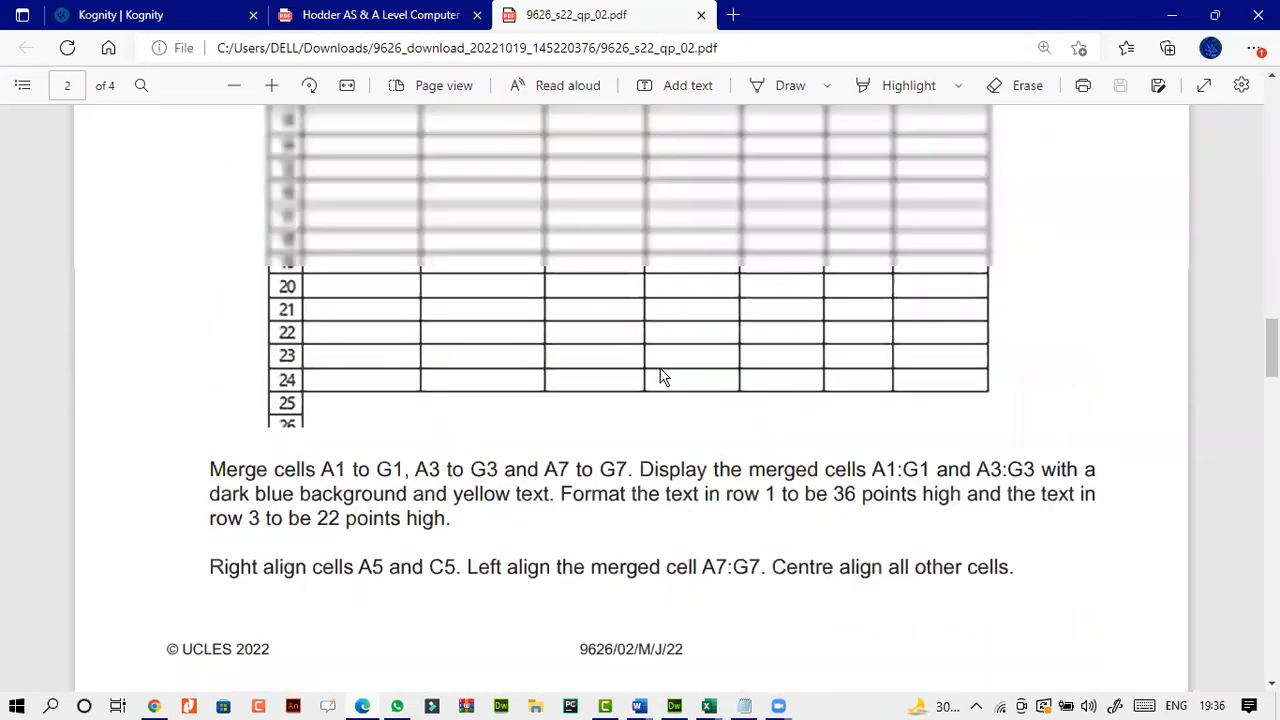
scroll(448, 340, "down", 4)
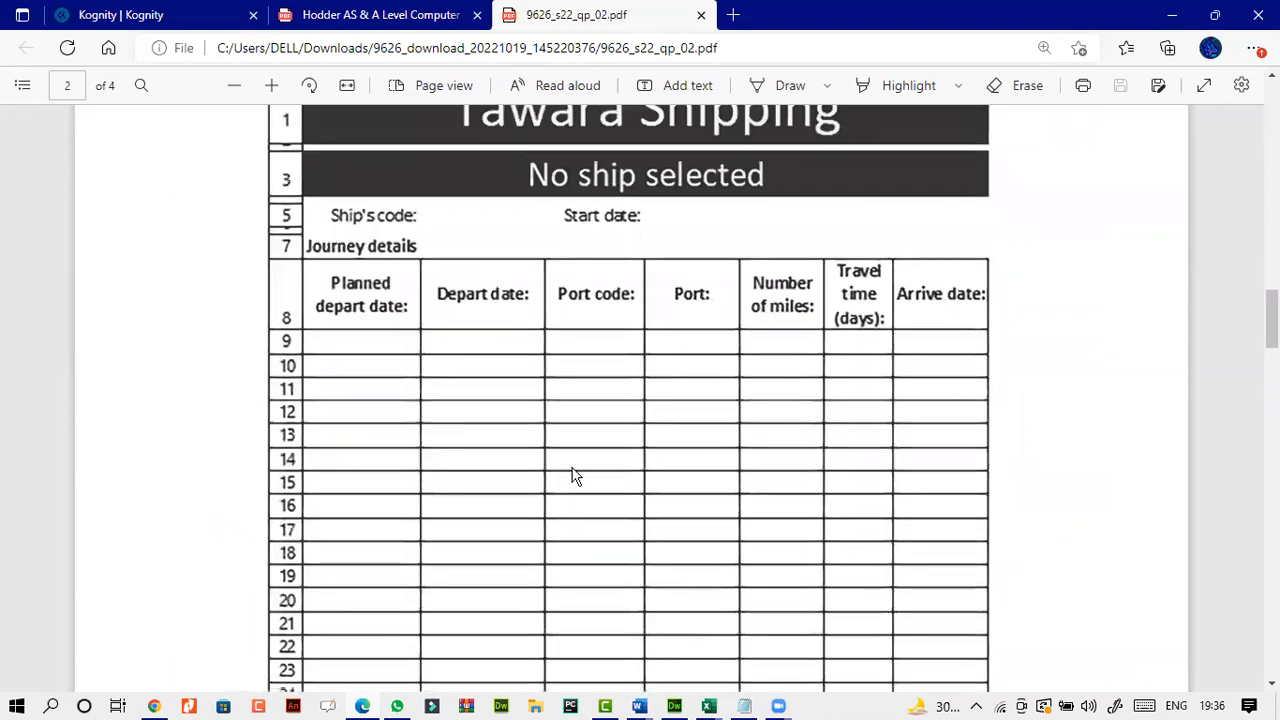
scroll(578, 470, "down", 5)
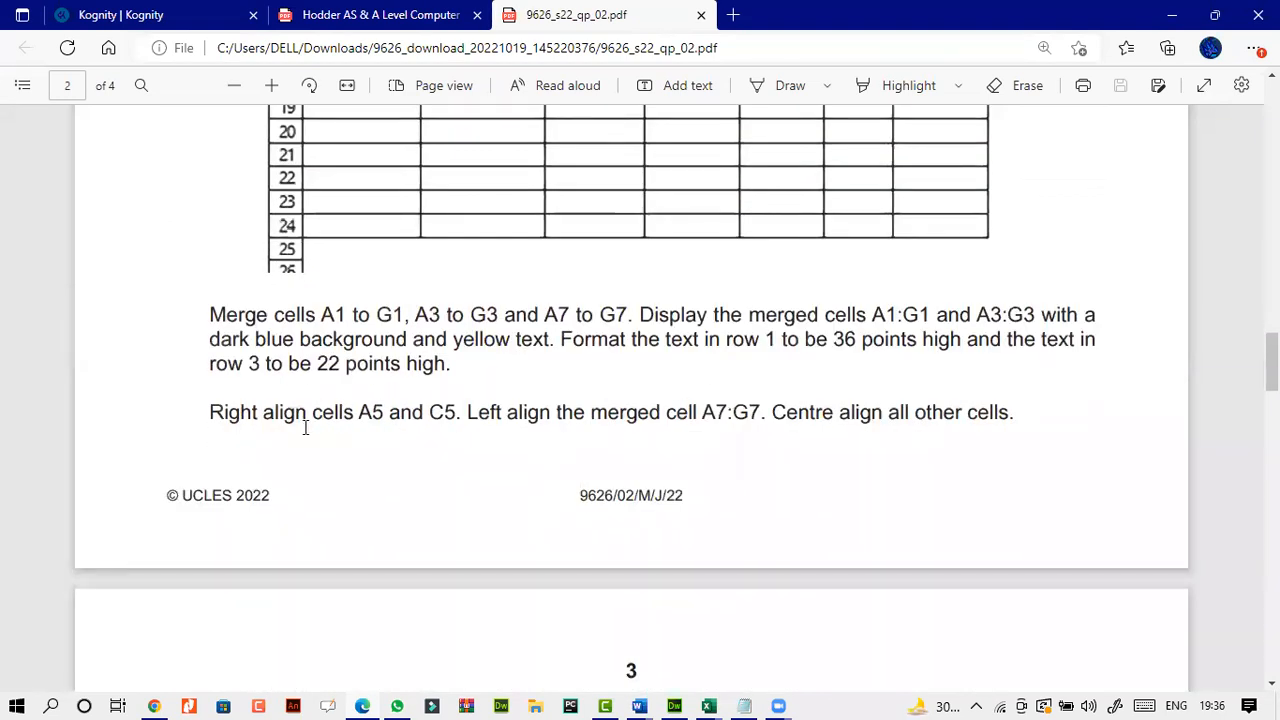
scroll(678, 427, "up", 5)
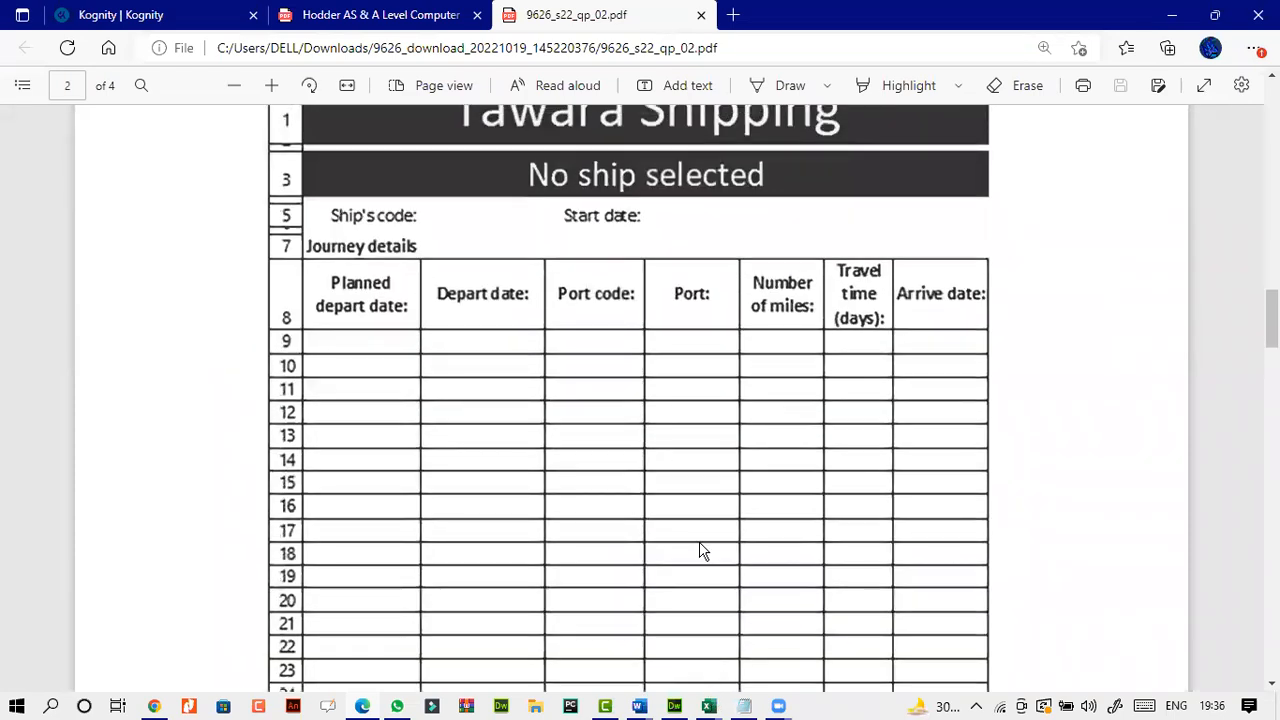
scroll(700, 550, "up", 2)
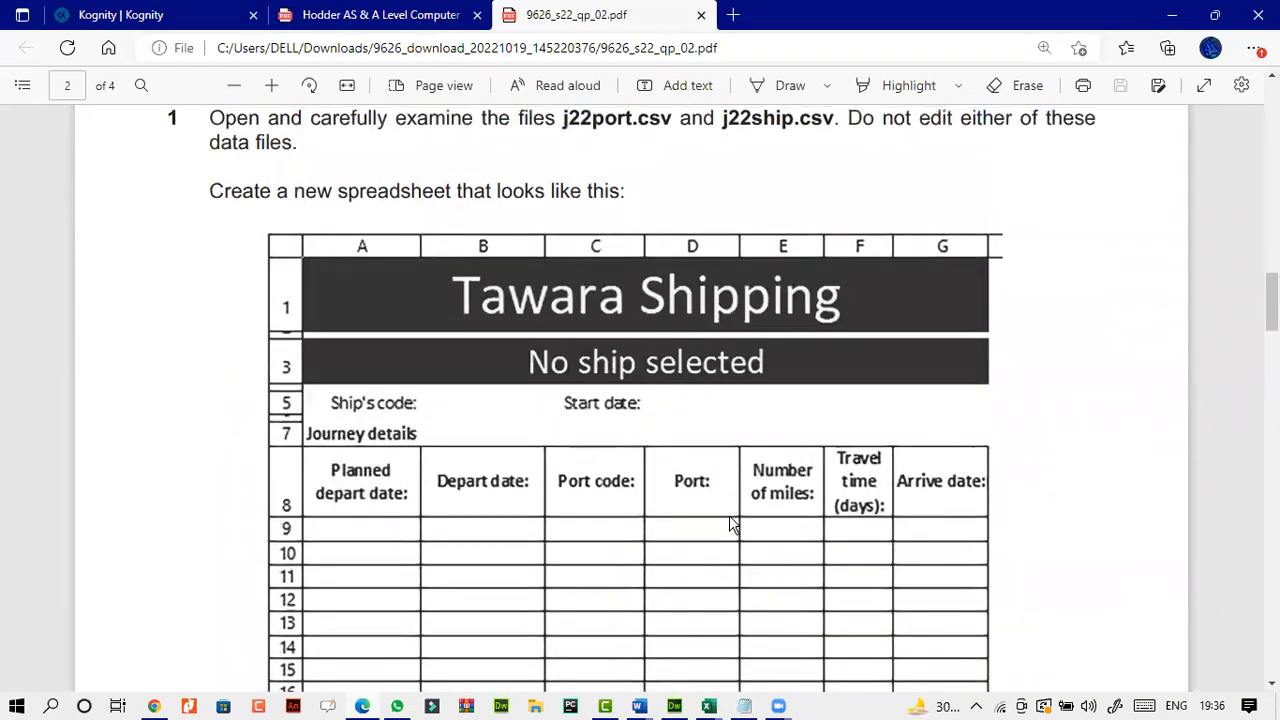
- Switch to the Book1 workbook in Excel and fill the merged cells A1:G1 and A3:G3 with blue
left_click(708, 706)
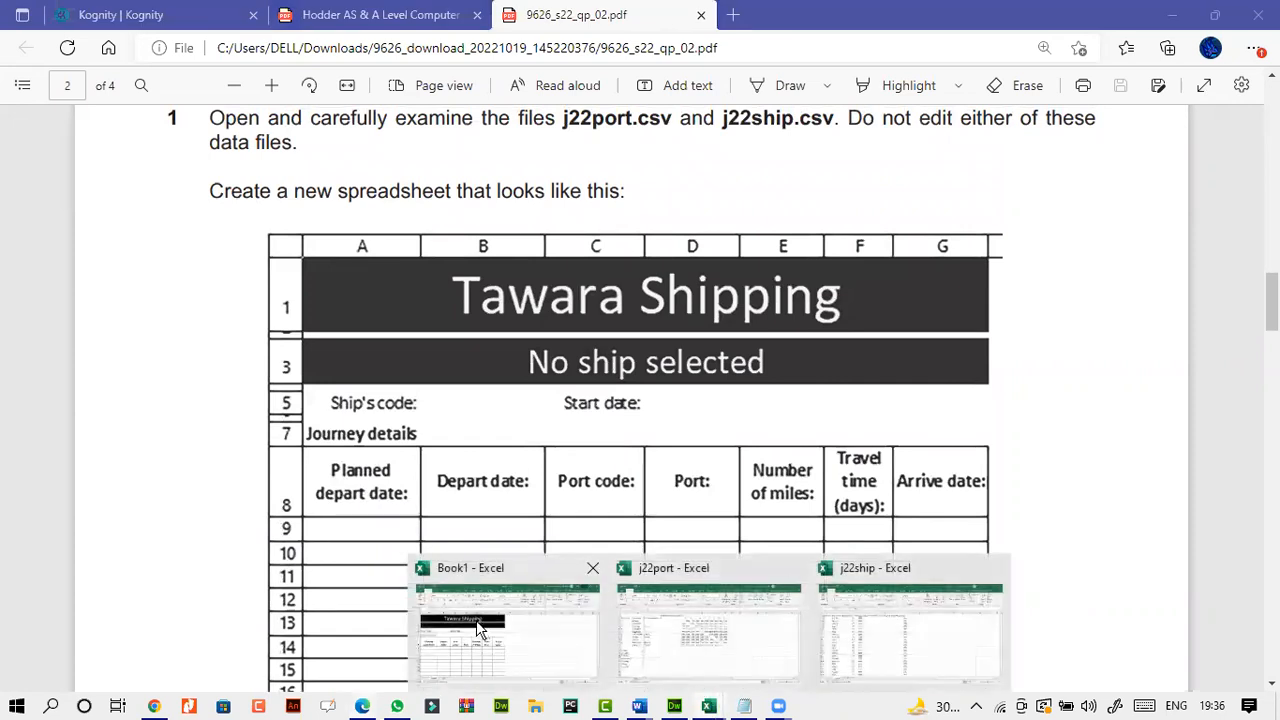
left_click(476, 620)
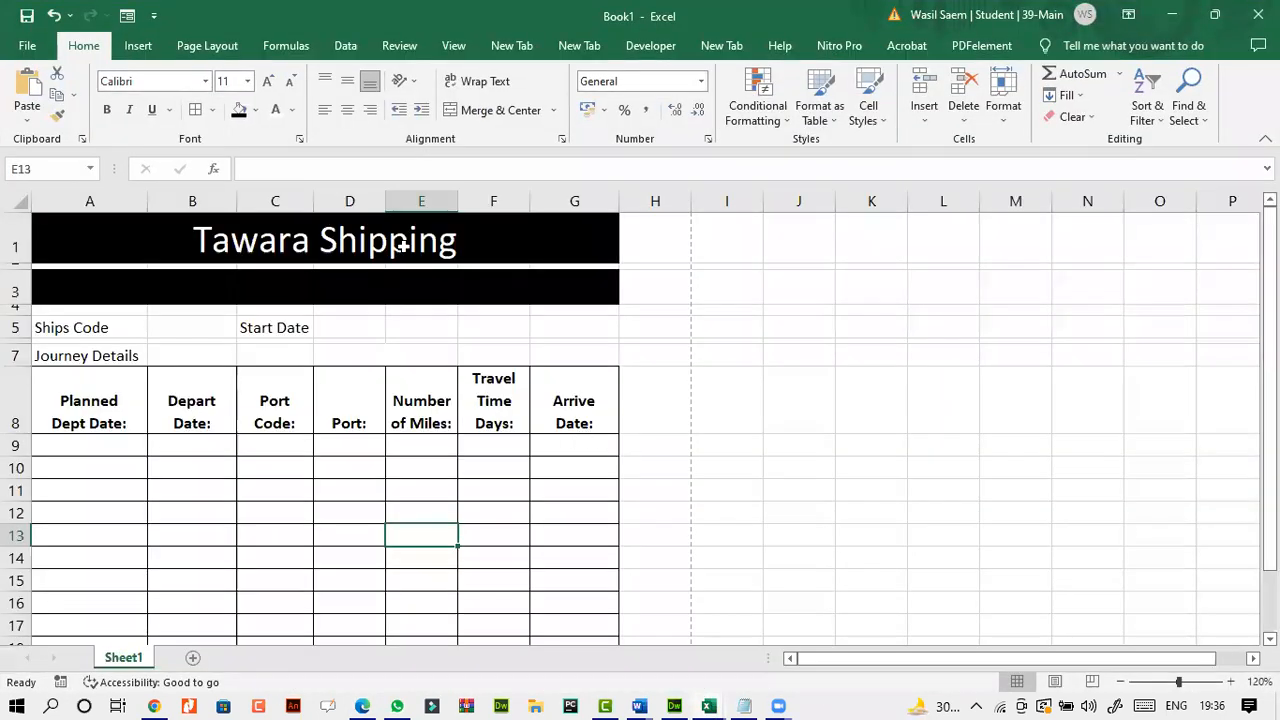
left_click(398, 253)
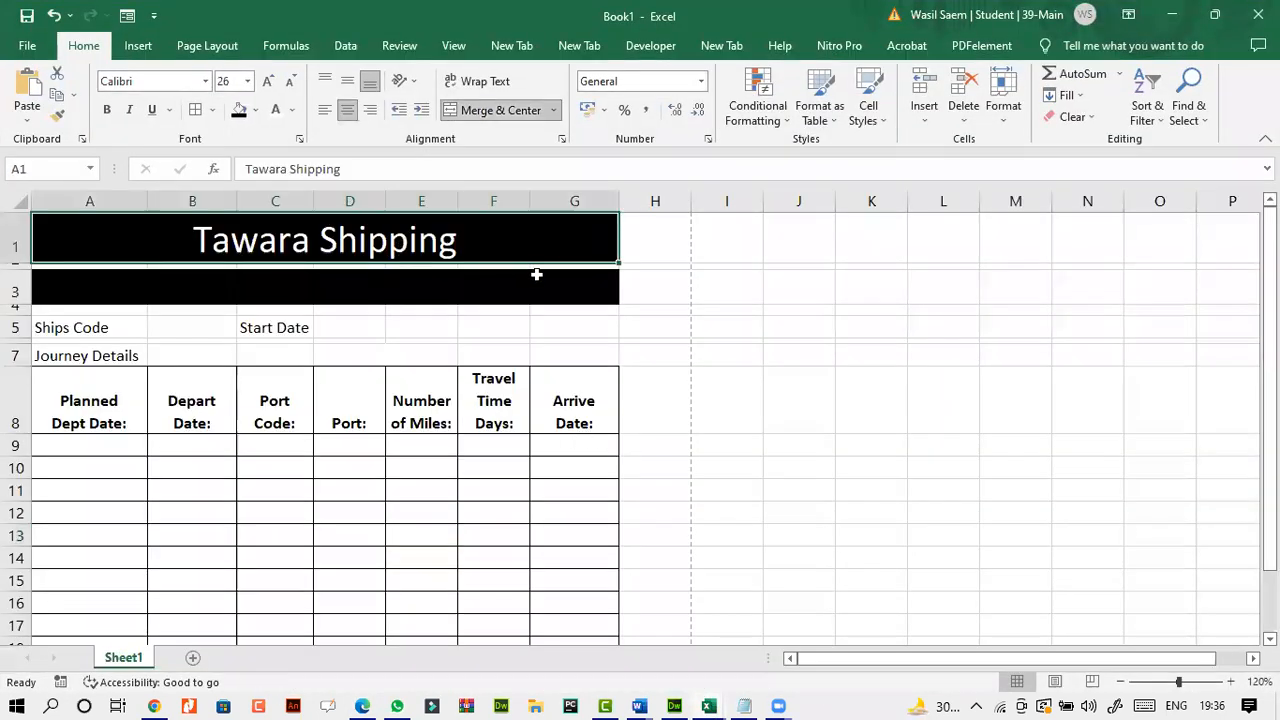
left_click(256, 110)
left_click(302, 150)
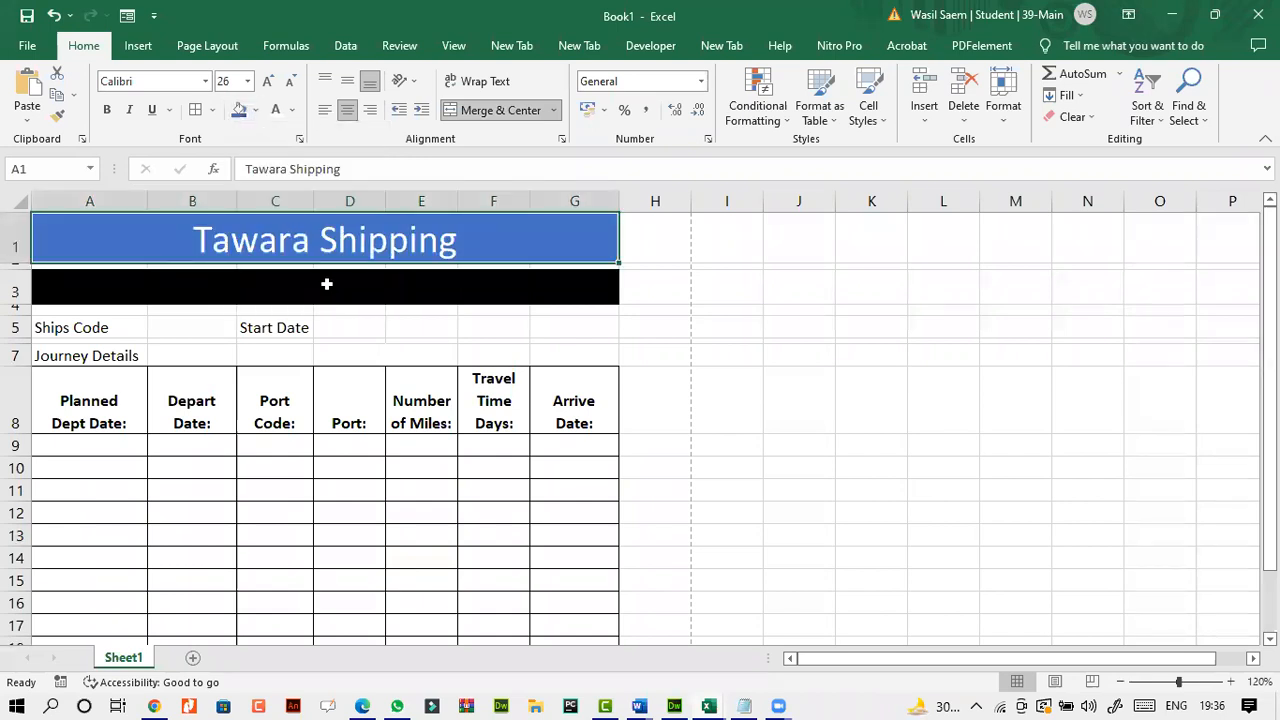
left_click(326, 284)
left_click(239, 110)
left_click(714, 412)
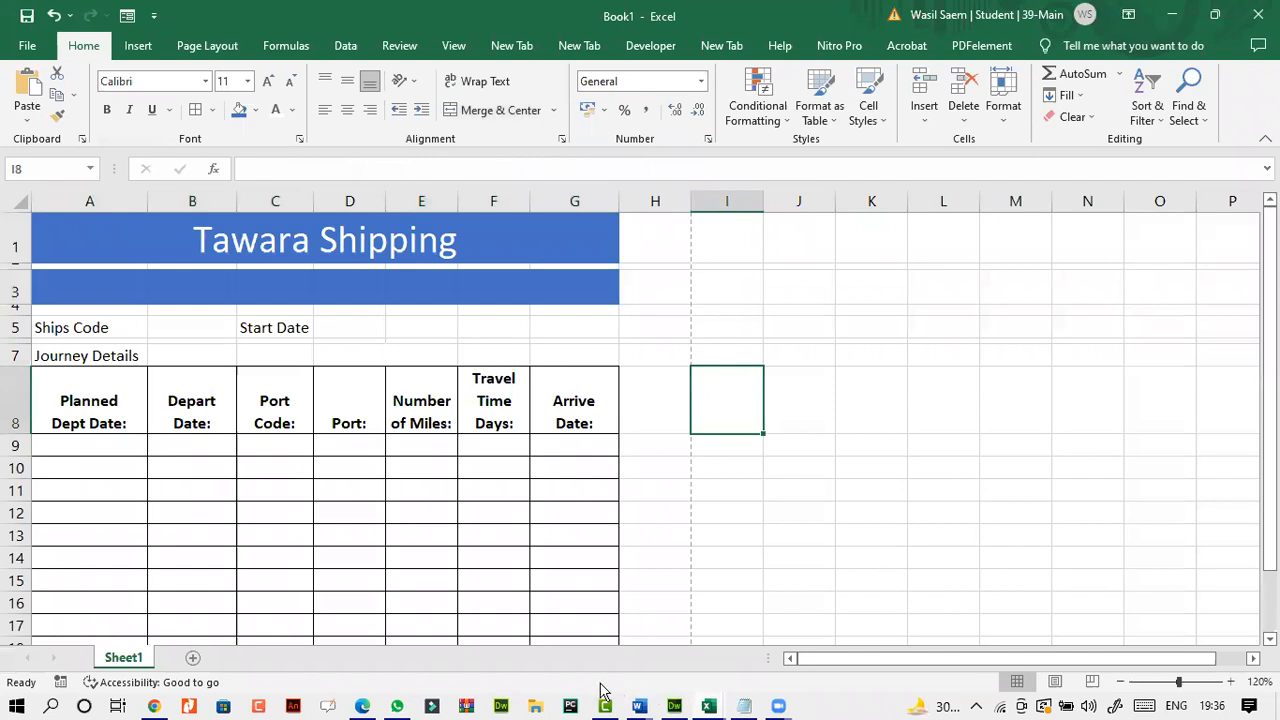
- Compare the spreadsheet layout in the exam paper in Edge with the Book1 sheet in Excel
left_click(365, 707)
left_click(365, 707)
mouse_move(367, 709)
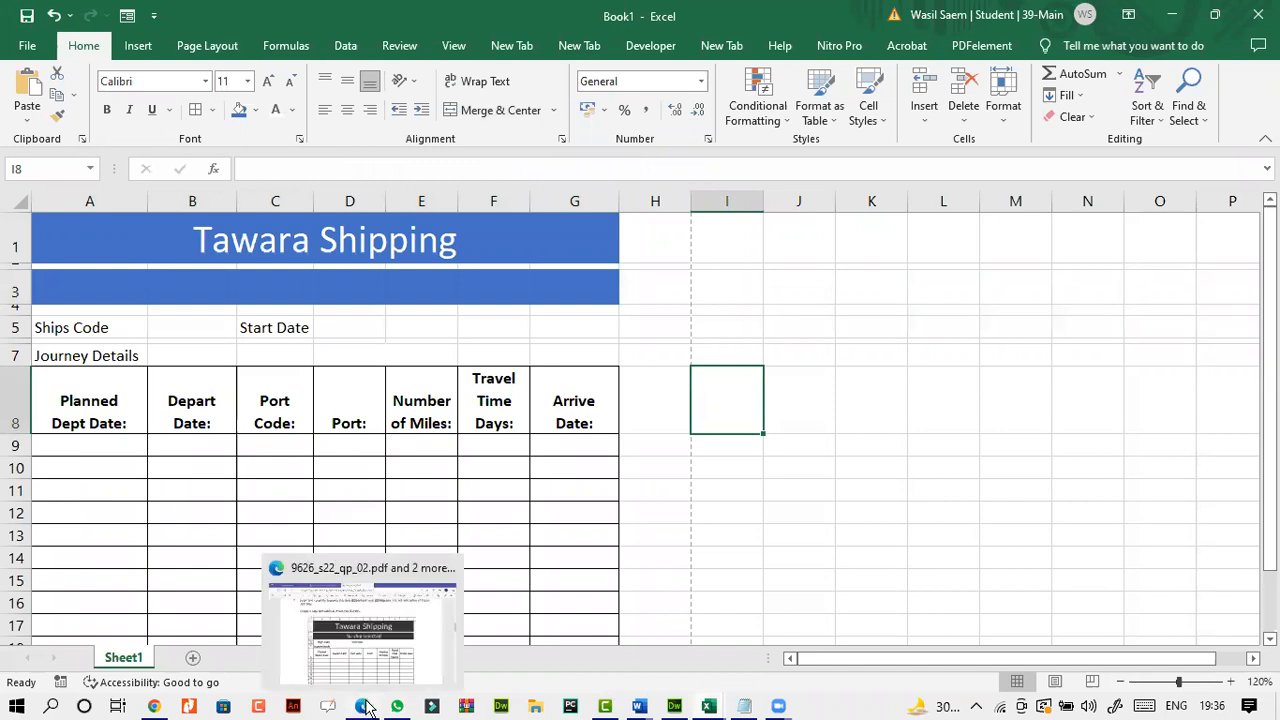
left_click(243, 518)
left_click(365, 708)
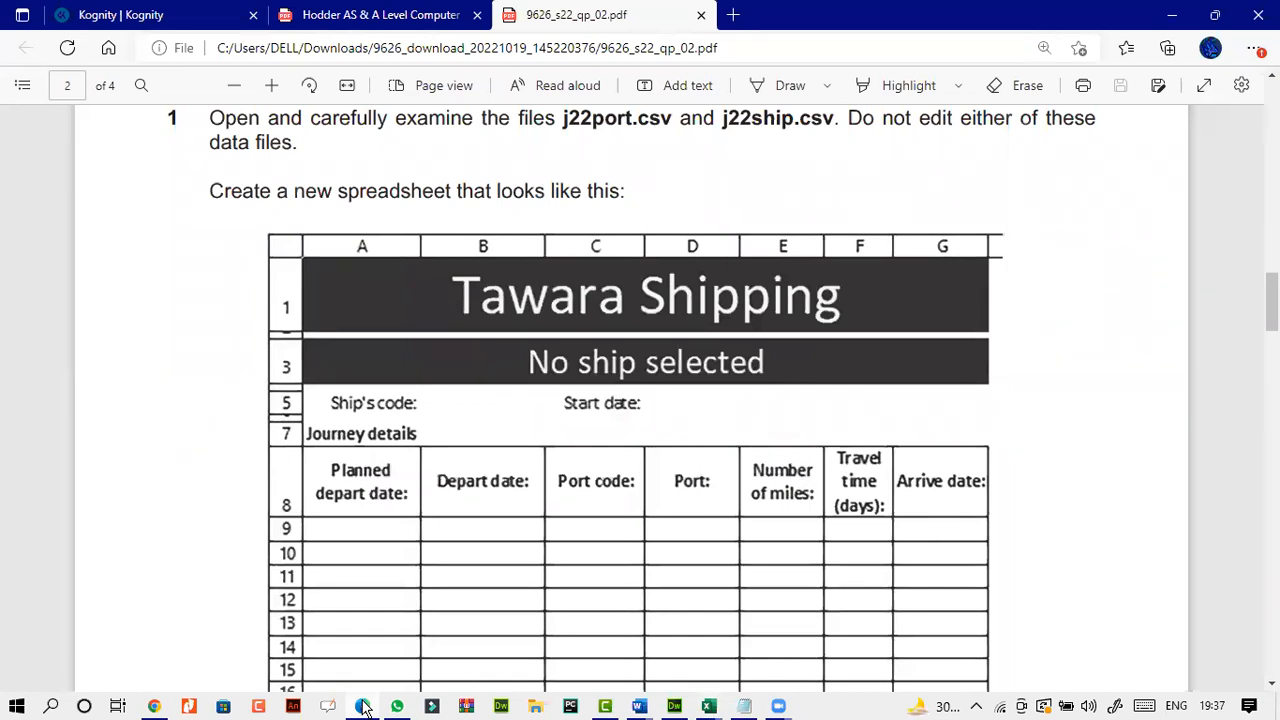
scroll(442, 475, "down", 1)
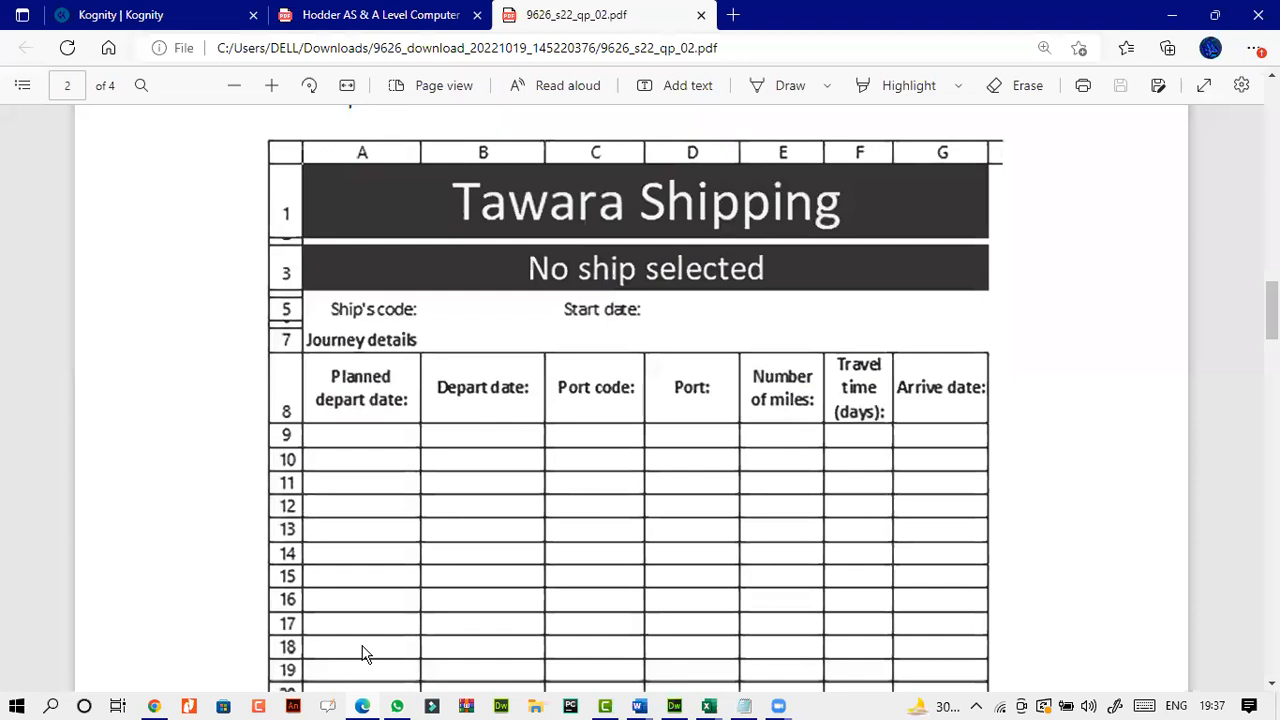
left_click(370, 706)
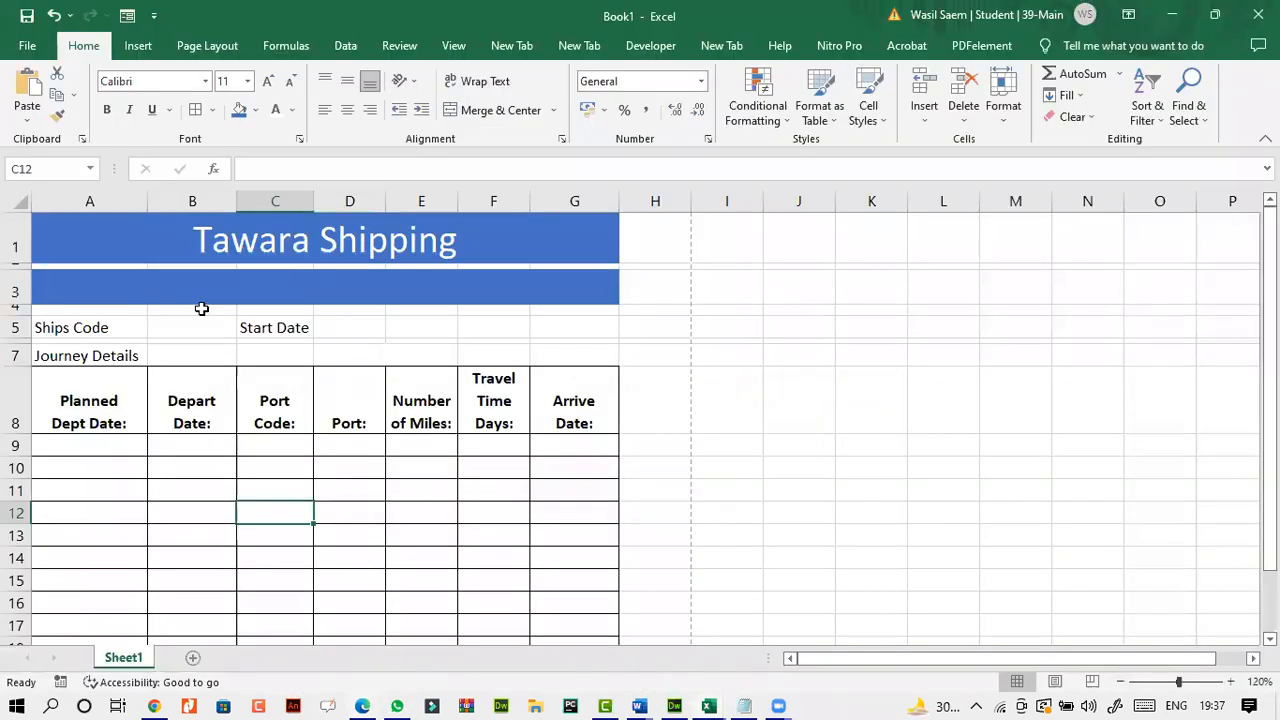
- Switch to the exam paper in Edge and read from the header and footer instructions on to task 2
left_click(370, 706)
scroll(437, 523, "down", 5)
scroll(440, 523, "down", 2)
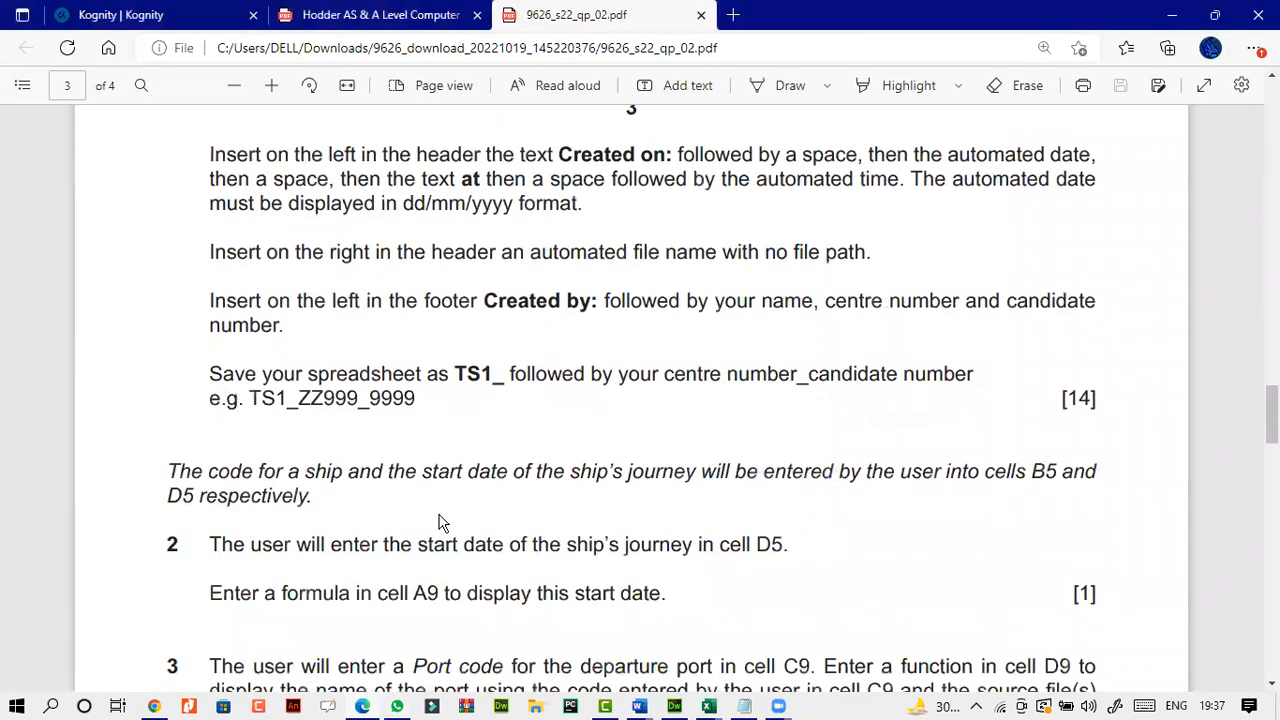
- Enlarge the exam paper view and read from task 1's mark allocation on to tasks 2 and 3
left_click_drag(1096, 398, 1000, 420)
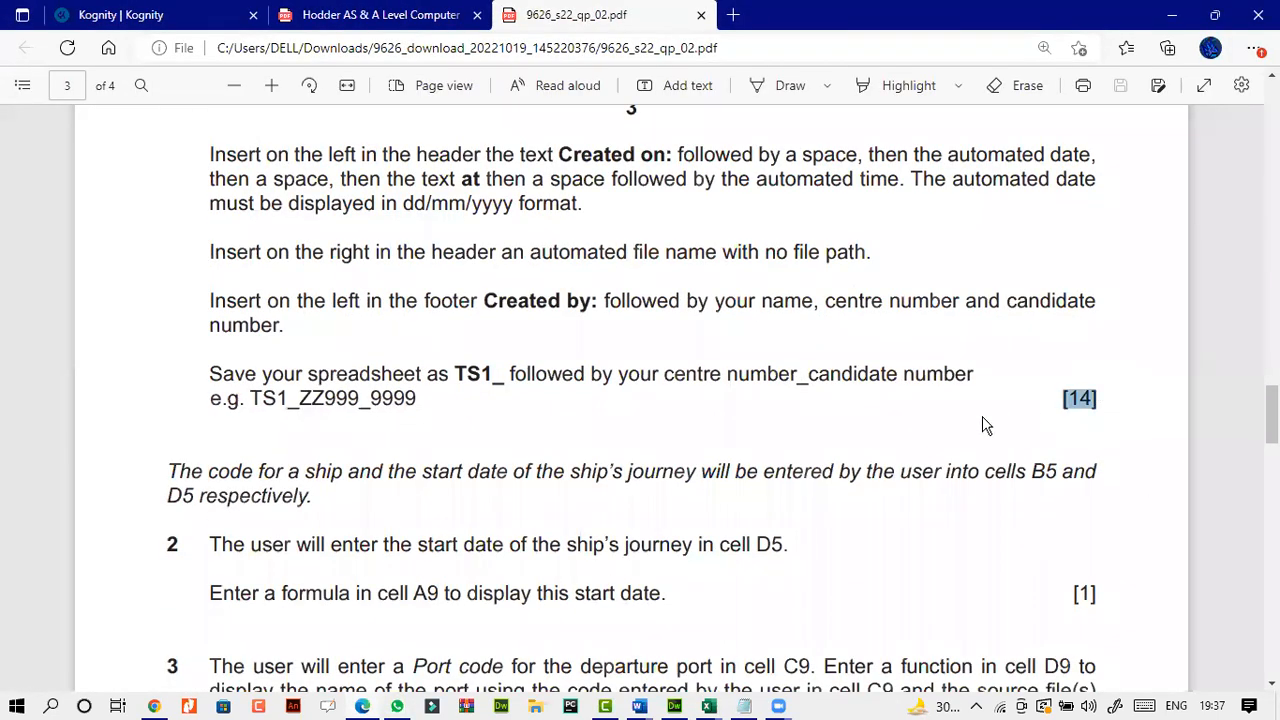
left_click(981, 424)
left_click(271, 85)
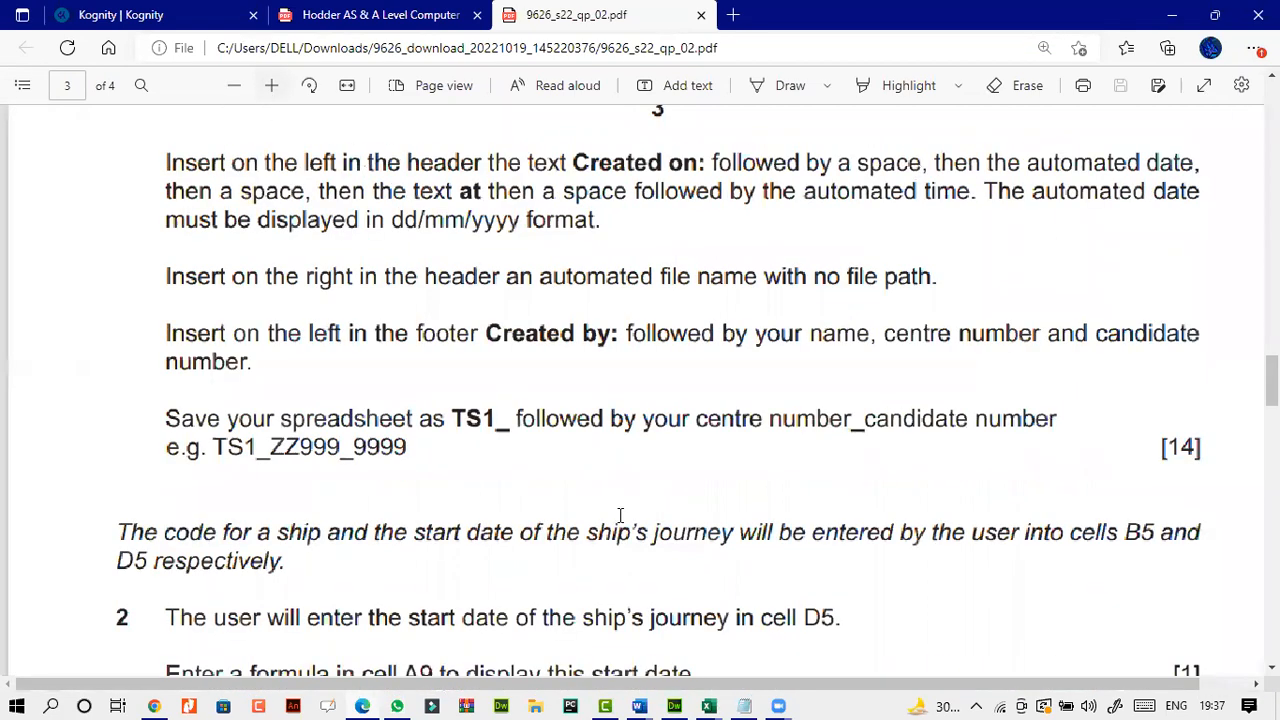
scroll(620, 517, "down", 3)
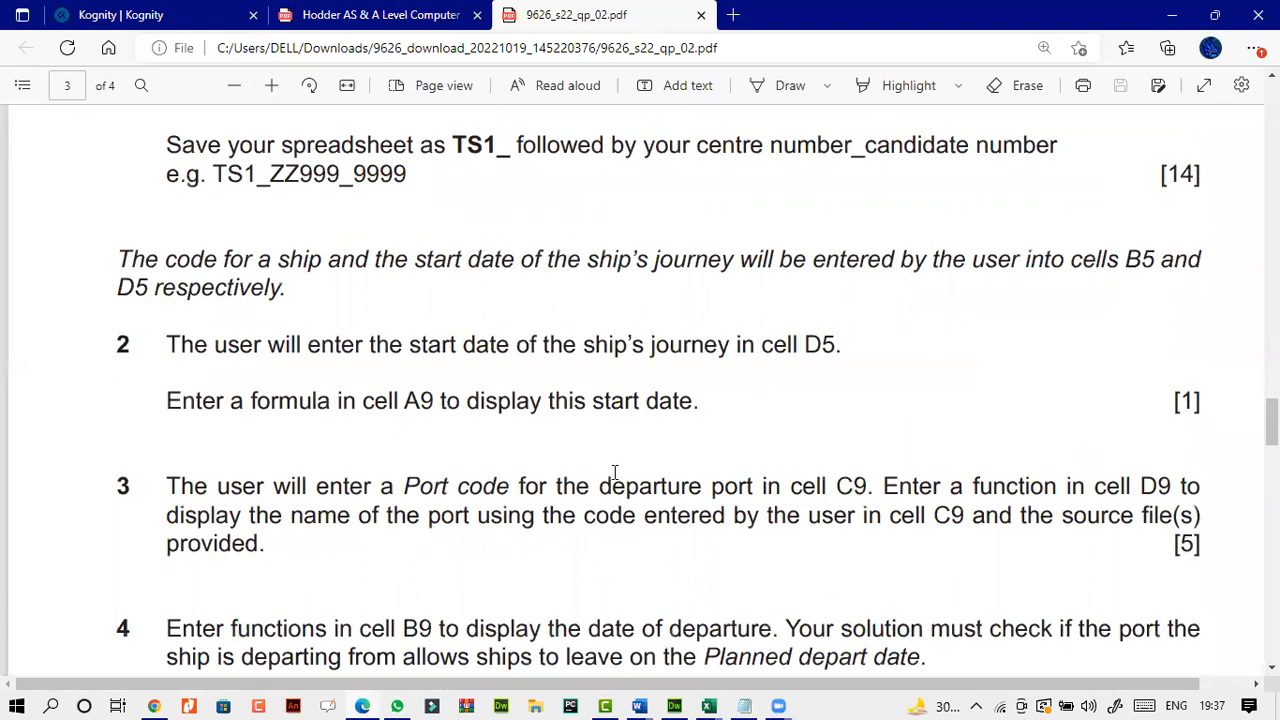
- Switch to the Book1 workbook in Excel and locate the ship's code cell B5 and start date cell D5
left_click(709, 706)
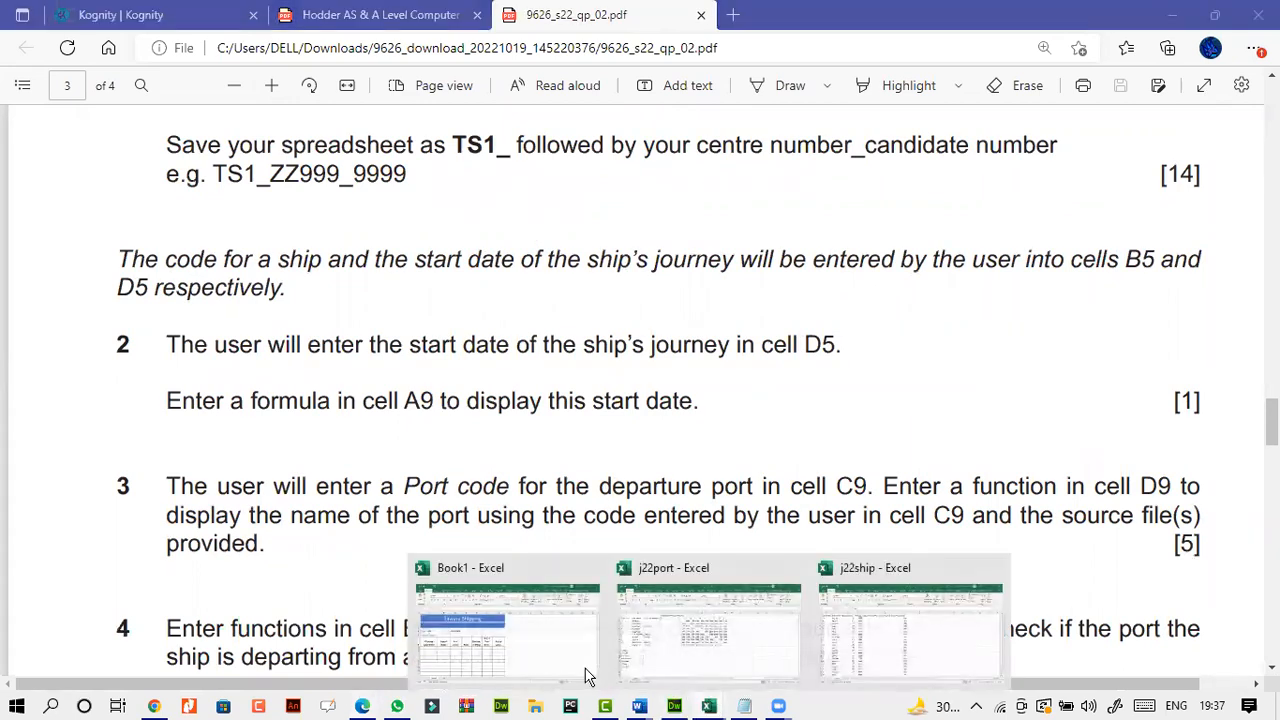
left_click(462, 631)
left_click(204, 330)
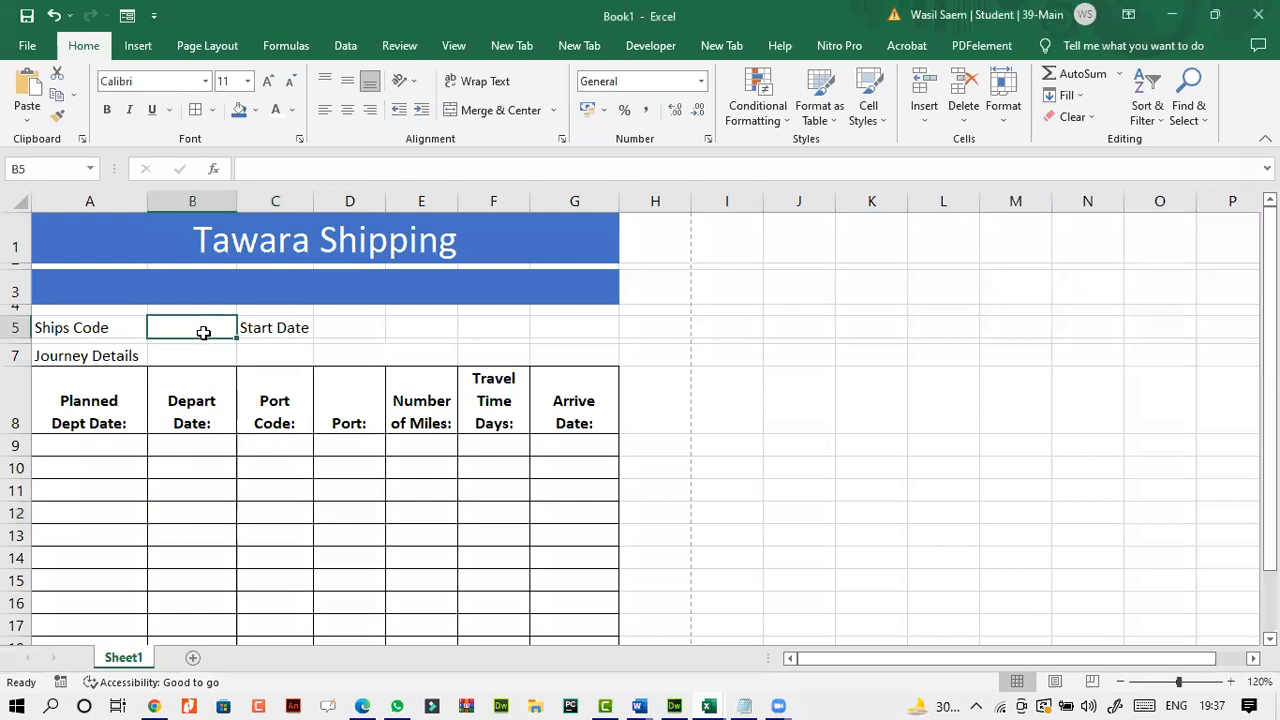
left_click(327, 327)
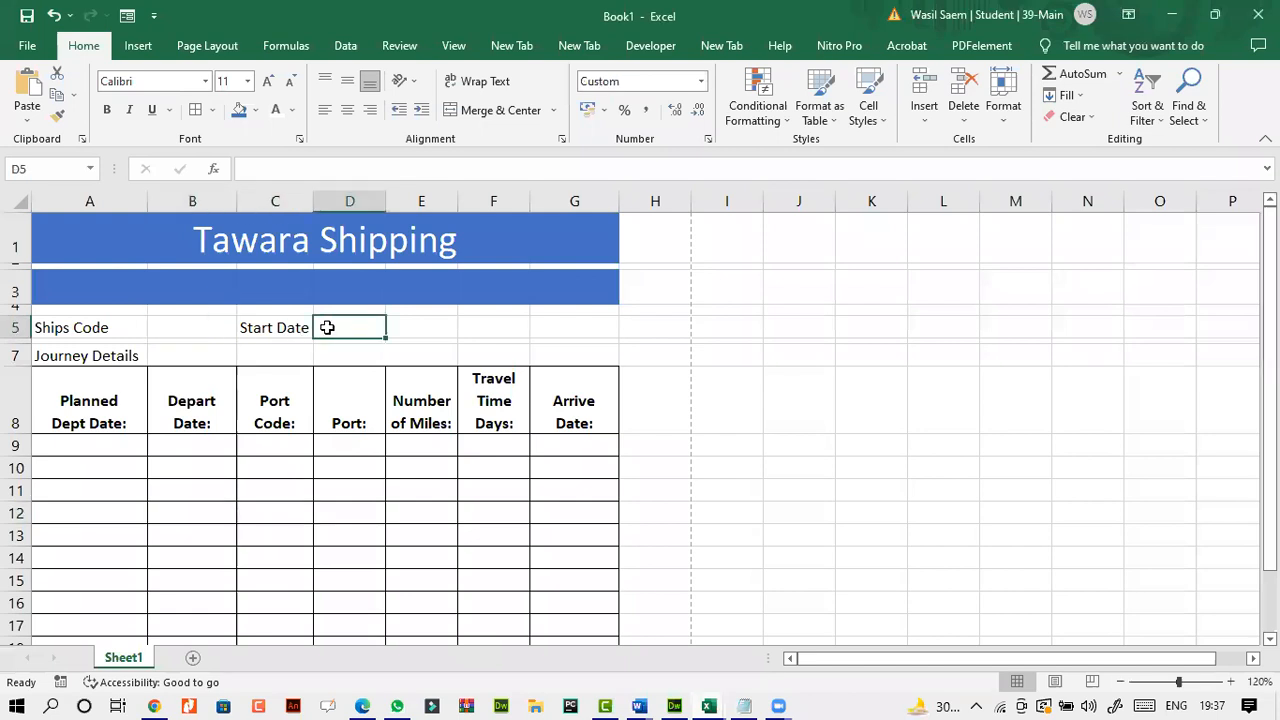
left_click(202, 329)
left_click(336, 327)
- Switch to the j22ship workbook and examine the ship codes and the ship data in columns A to E
left_click(708, 706)
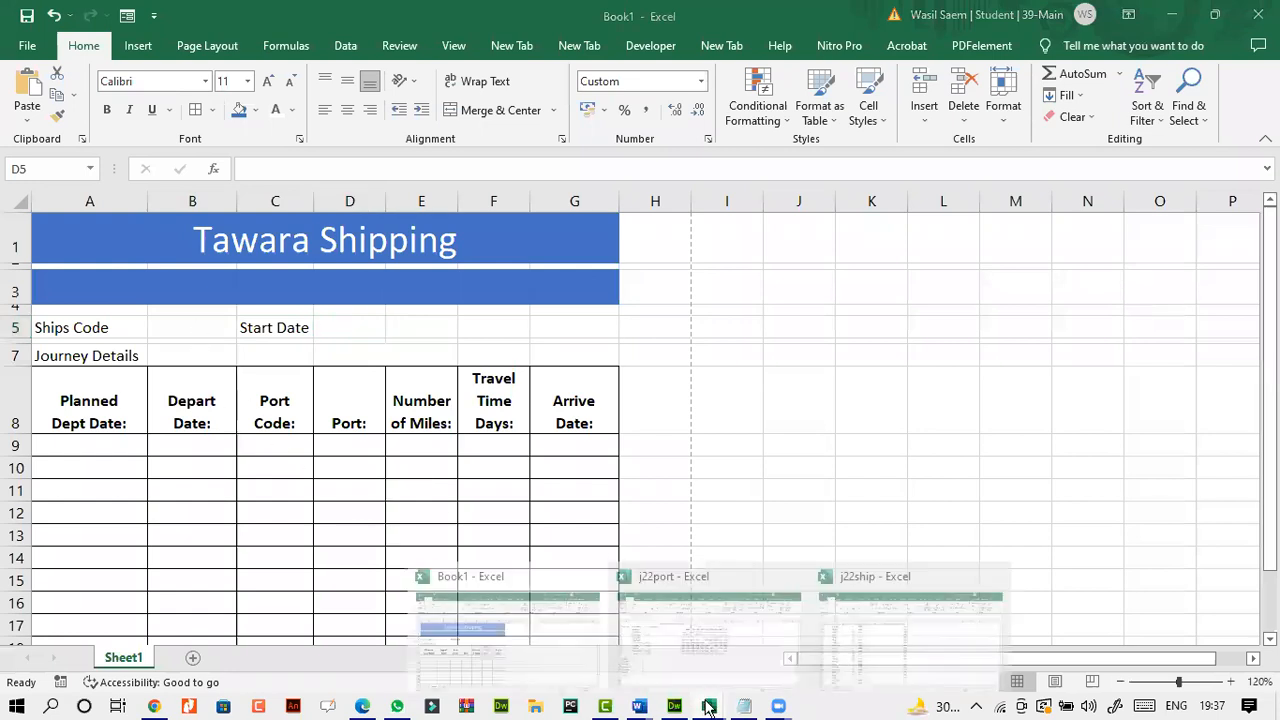
left_click(909, 644)
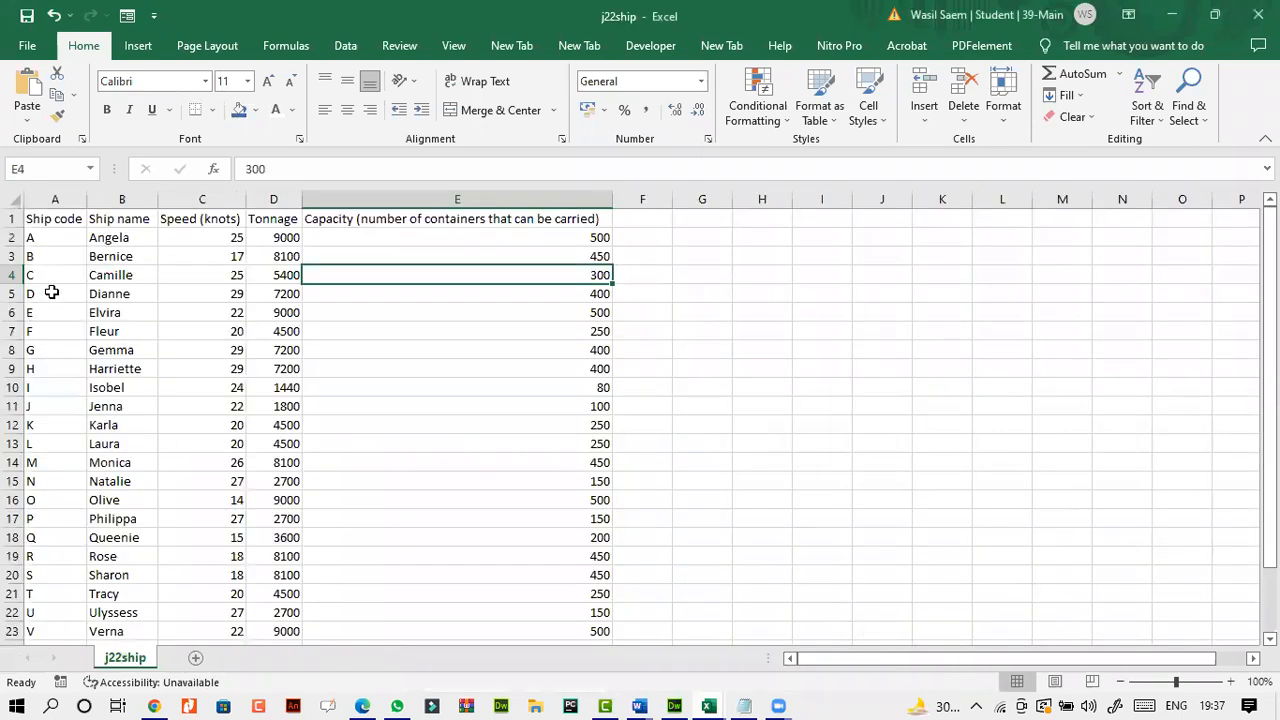
left_click(55, 238)
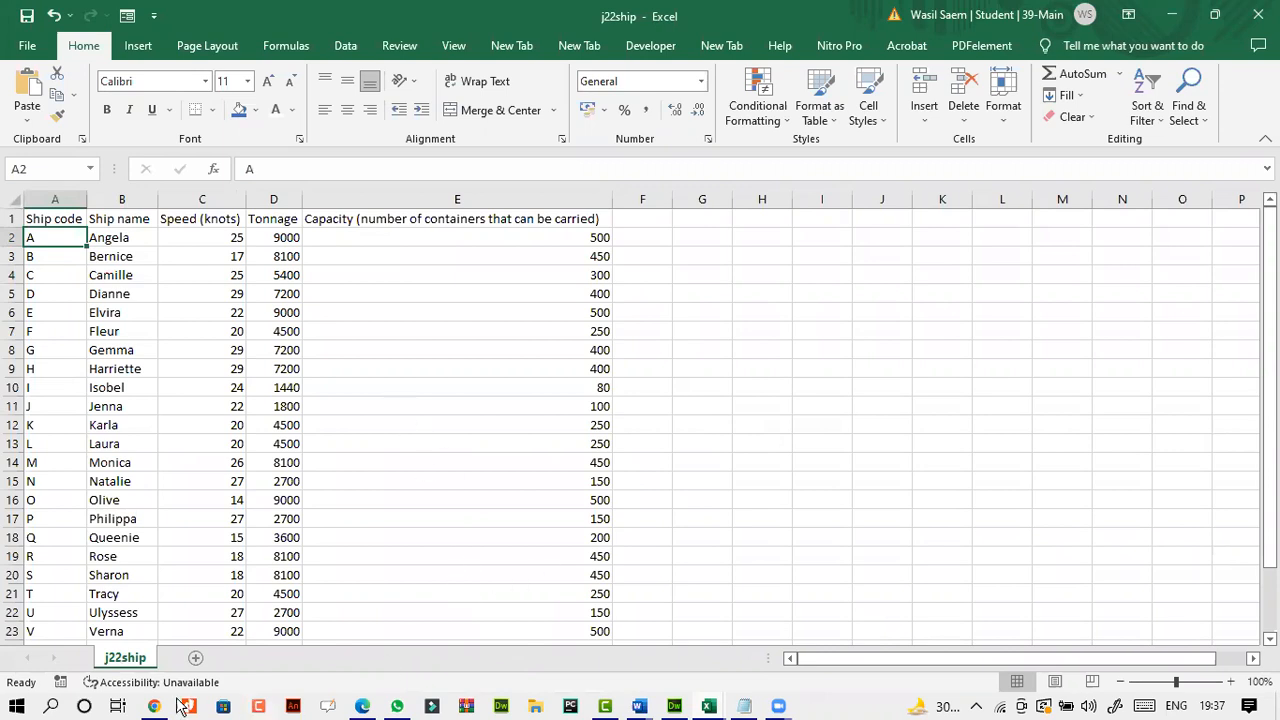
left_click(362, 706)
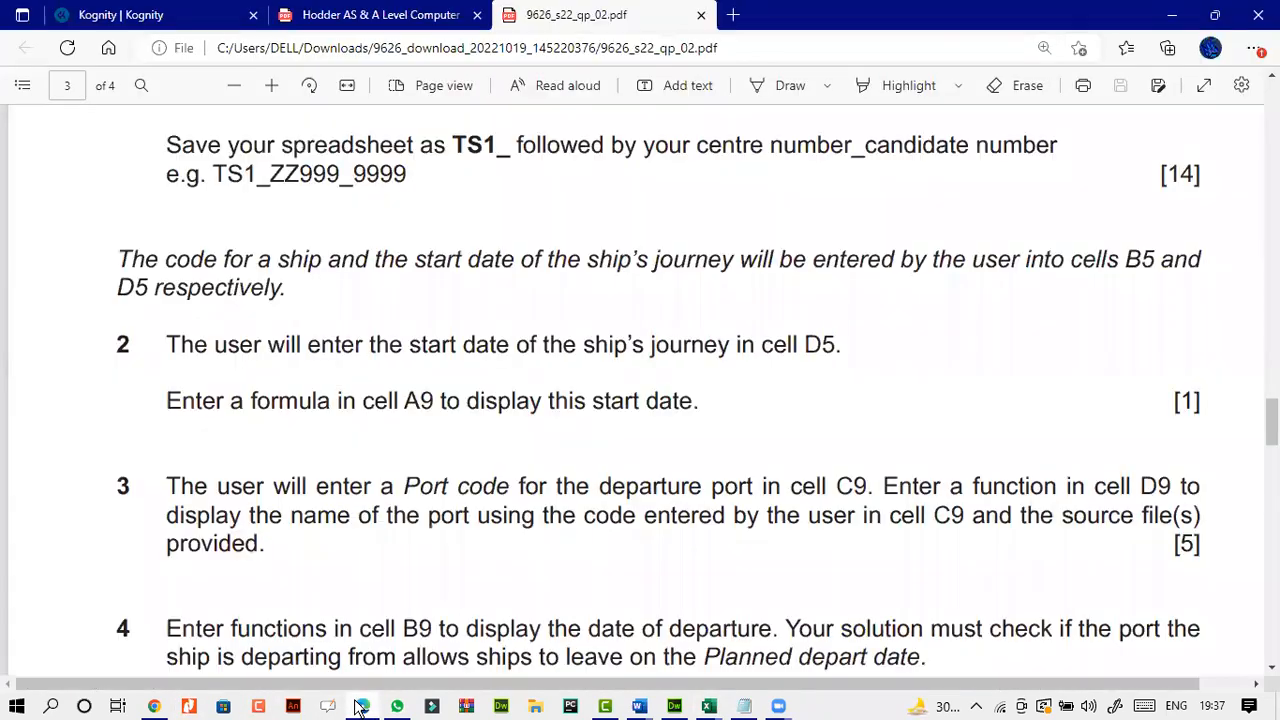
left_click(362, 706)
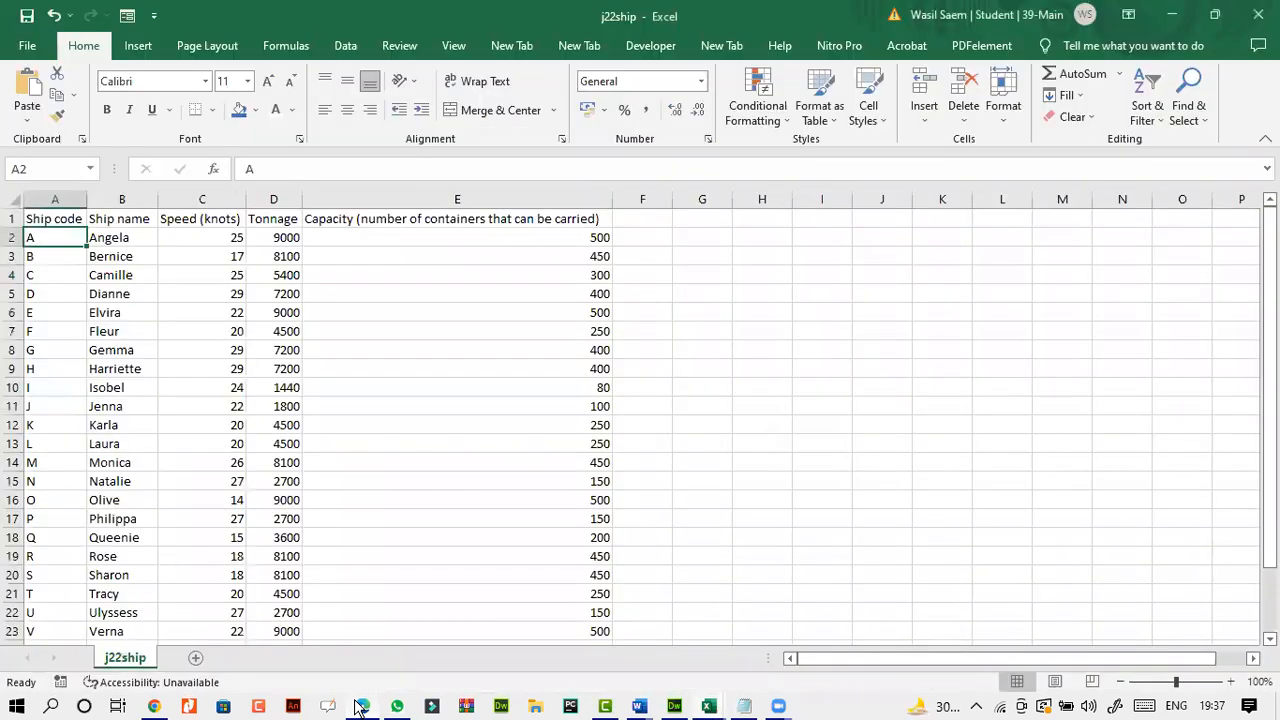
left_click(426, 443)
left_click_drag(55, 218, 590, 598)
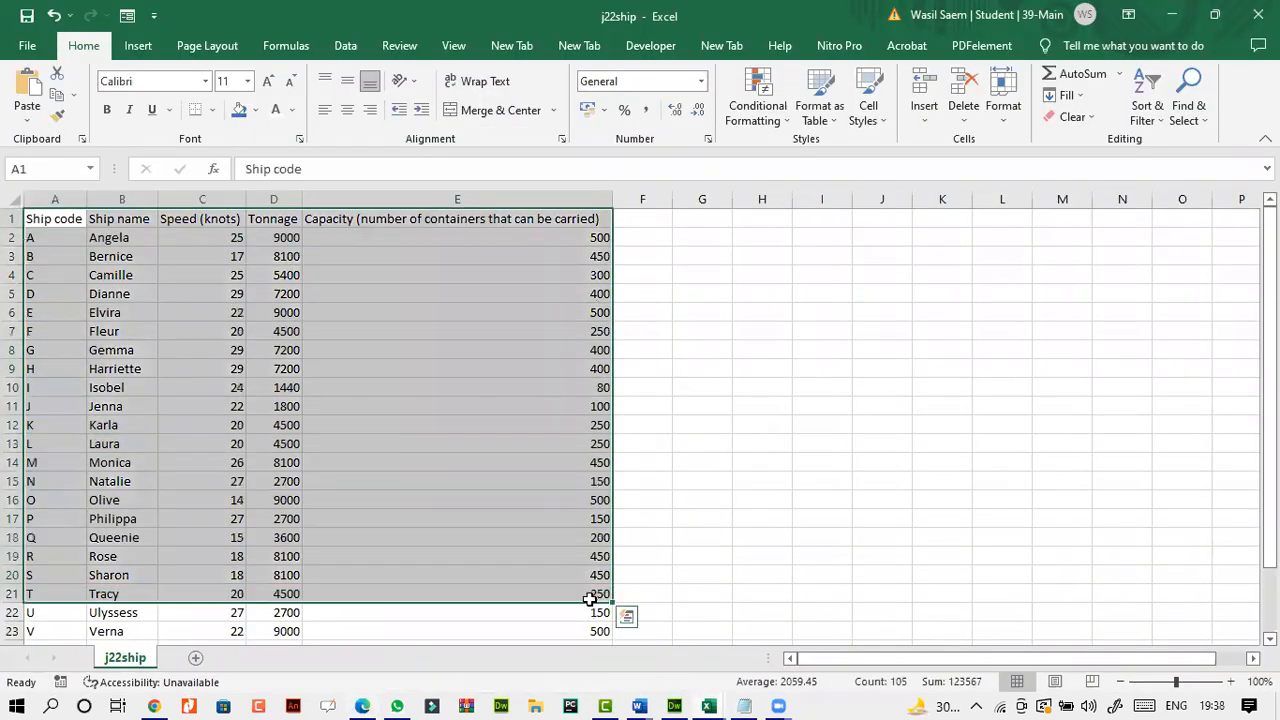
- Check the Book1 sheet, then switch to the exam paper in Edge and review task 1's layout, formatting instructions and marks
left_click(708, 706)
left_click(529, 617)
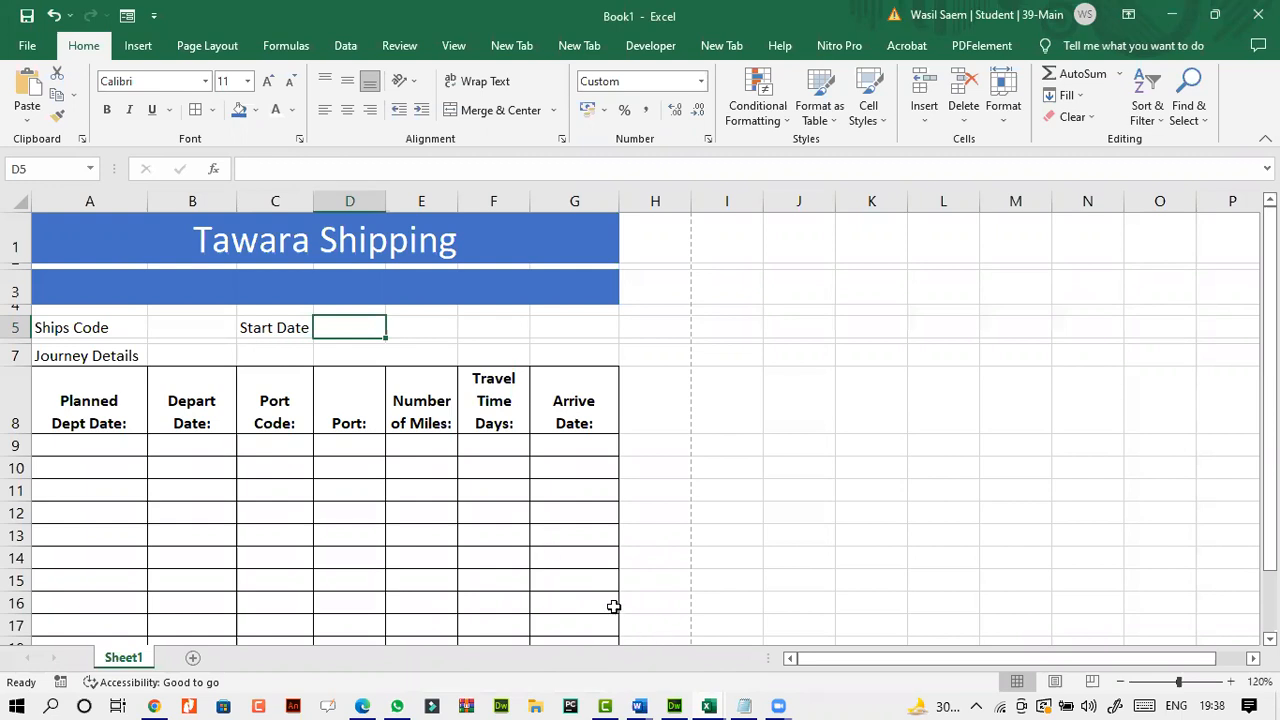
left_click(362, 706)
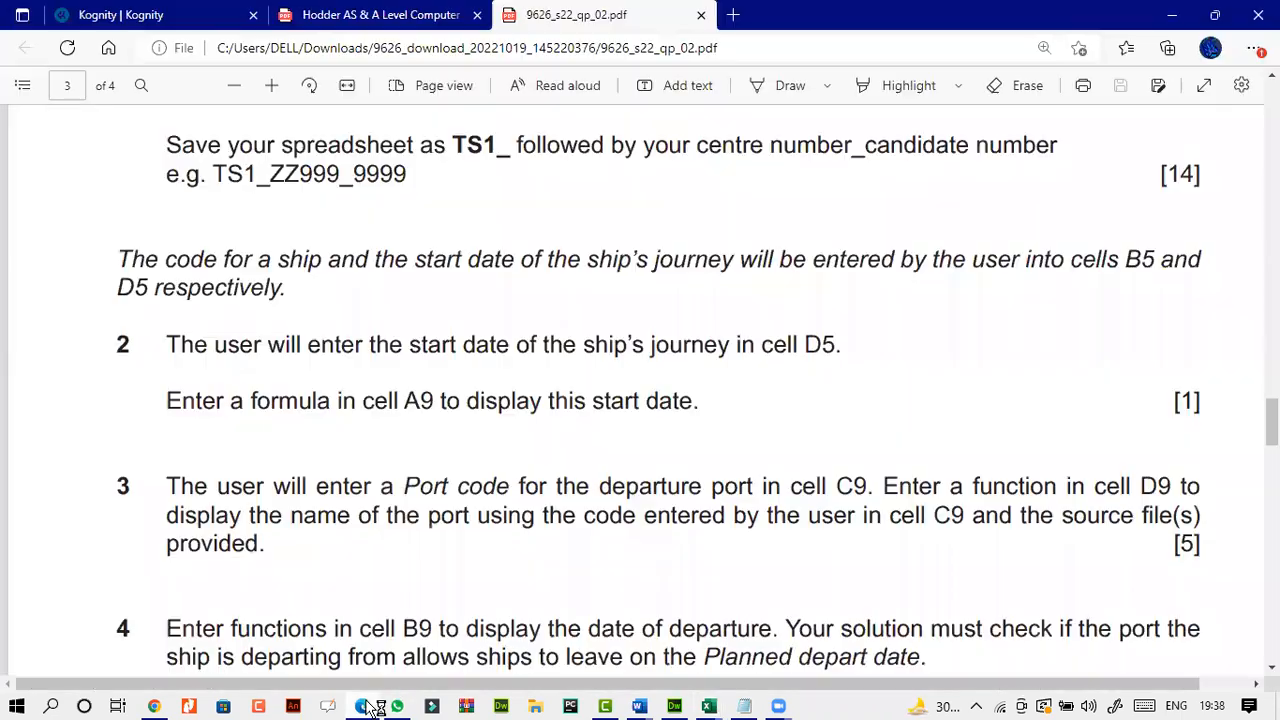
scroll(495, 543, "up", 15)
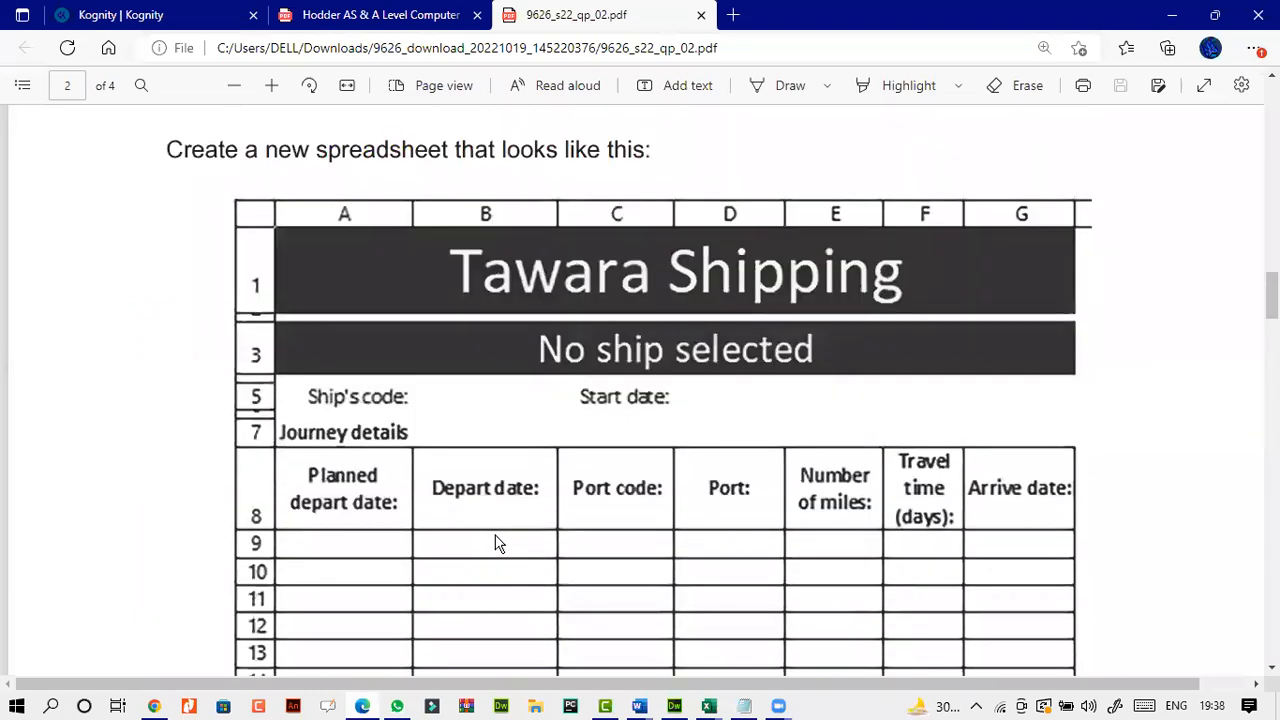
scroll(1194, 597, "down", 8)
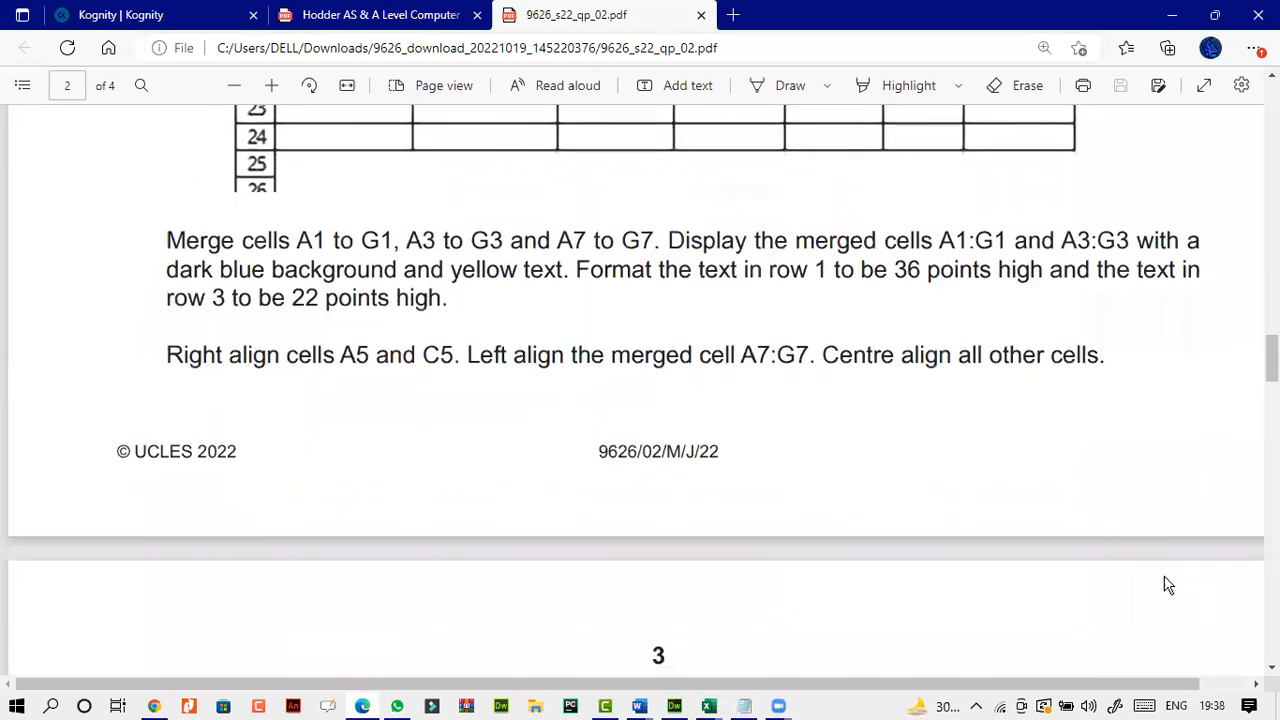
scroll(873, 525, "down", 5)
scroll(1206, 274, "down", 1)
double_click(1162, 266)
- Locate cell A9 in the Book1 workbook in Excel and check it against task 2 in the exam paper in Edge
left_click(708, 703)
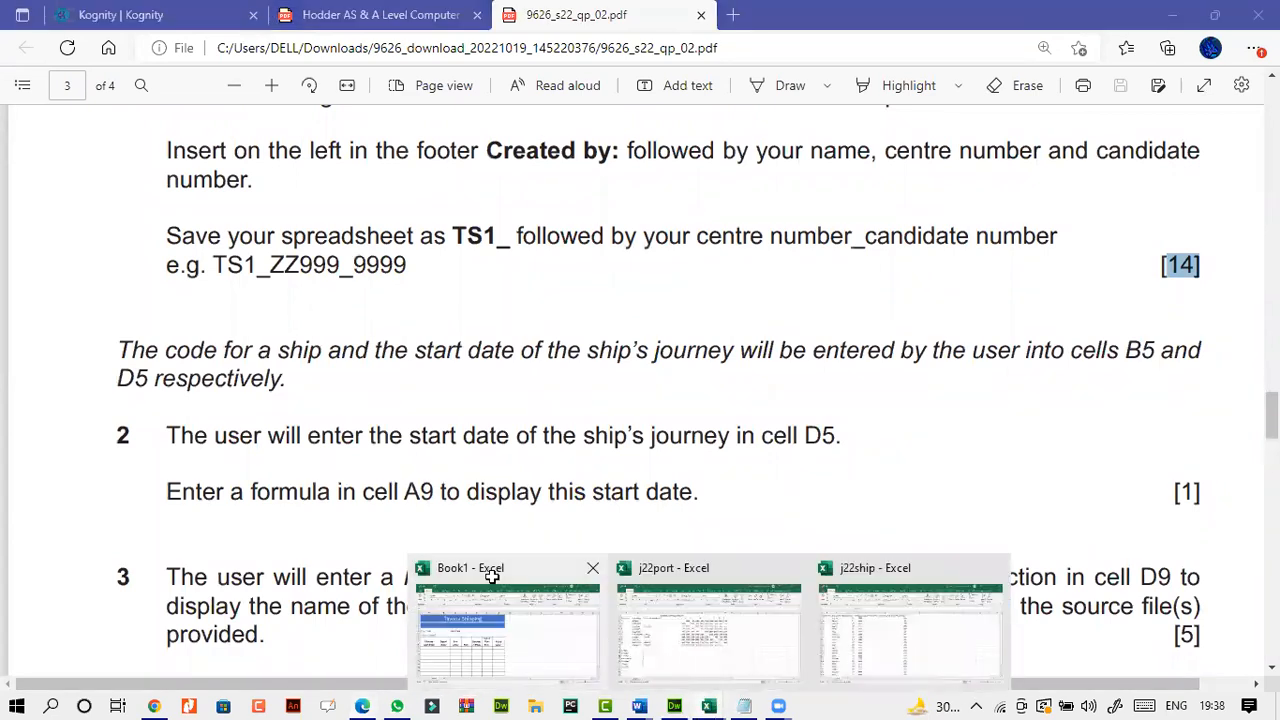
left_click(500, 615)
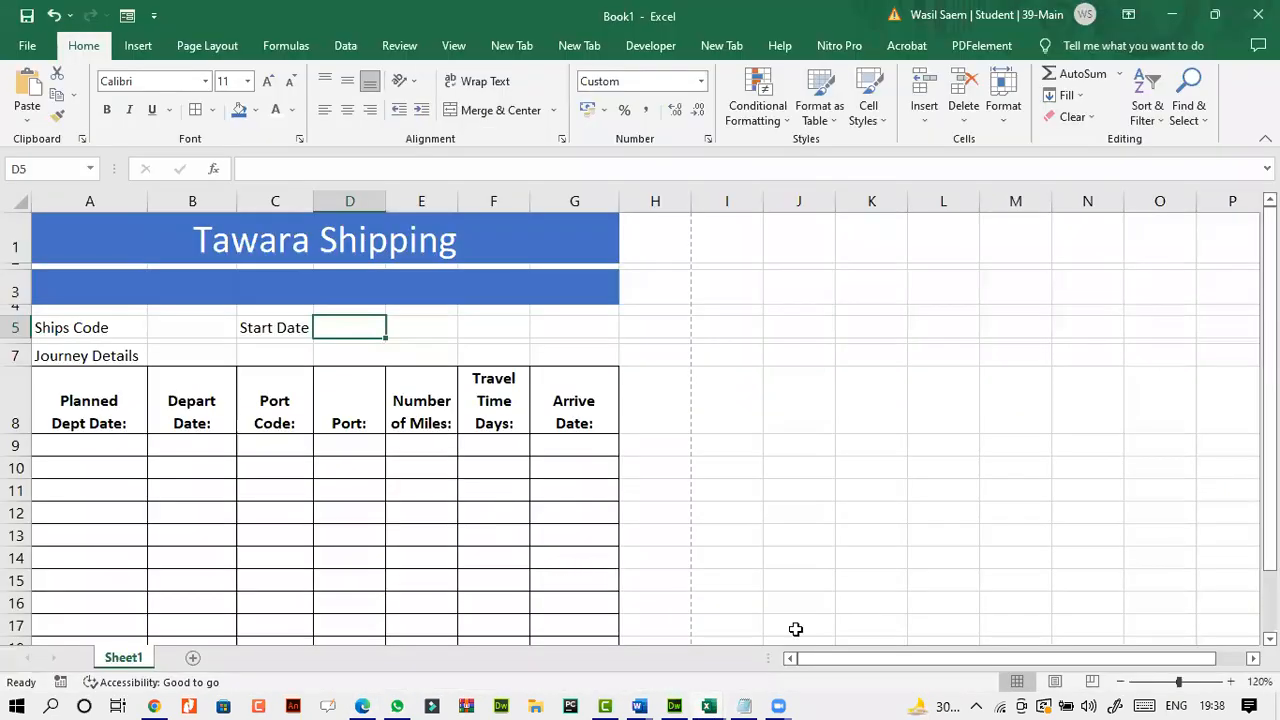
left_click(106, 445)
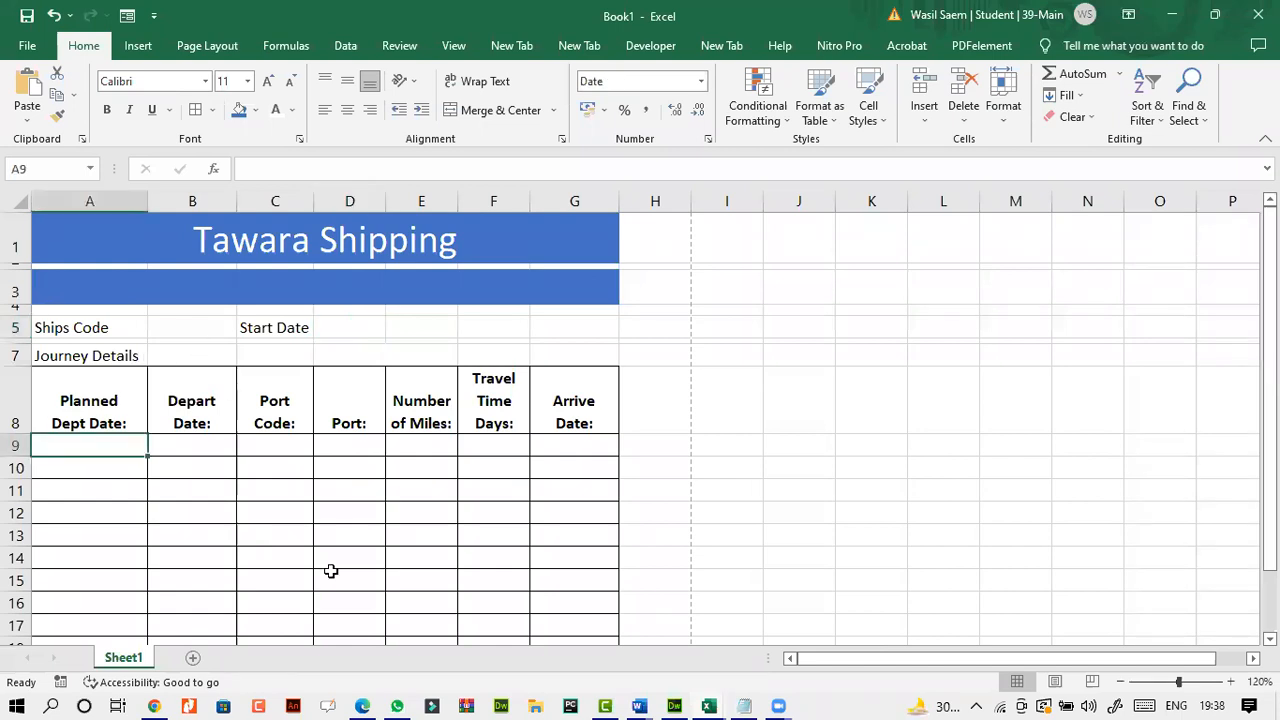
left_click(366, 706)
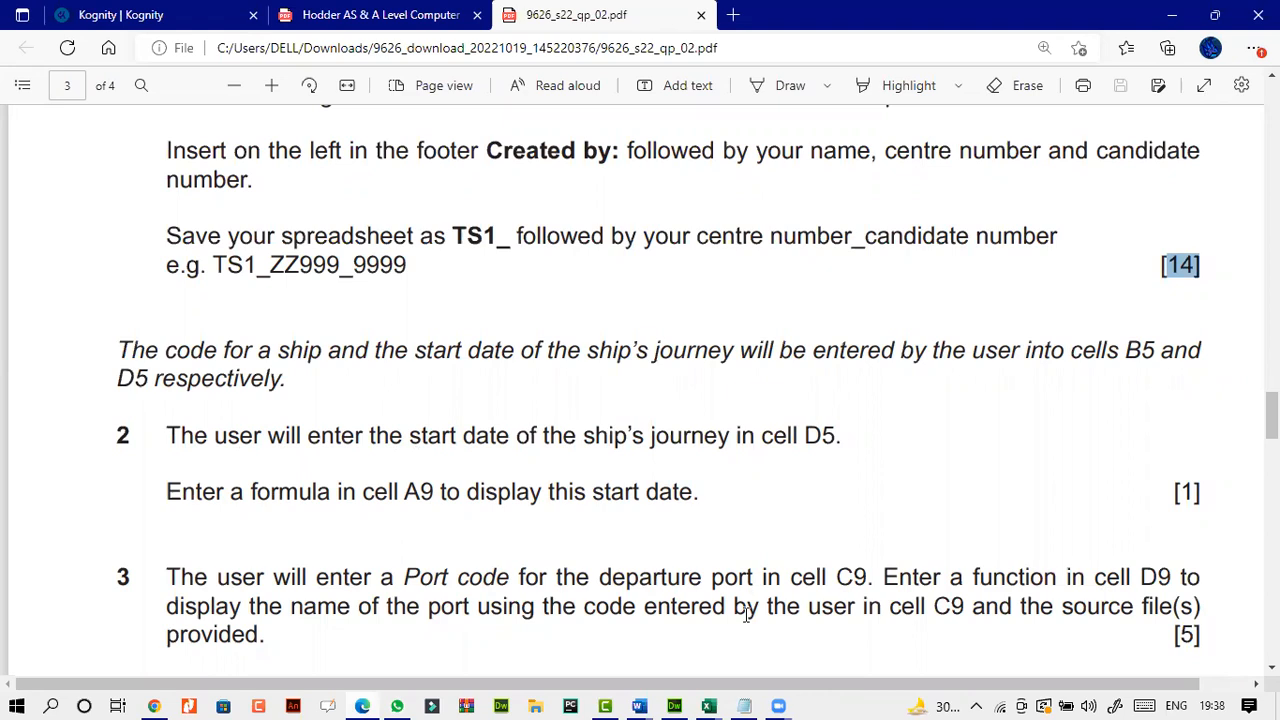
- Switch to the Book1 workbook in Excel and enter the formula =$D$5 in cell A9 under Planned Dept Date
left_click(708, 706)
left_click(507, 622)
left_click(349, 326)
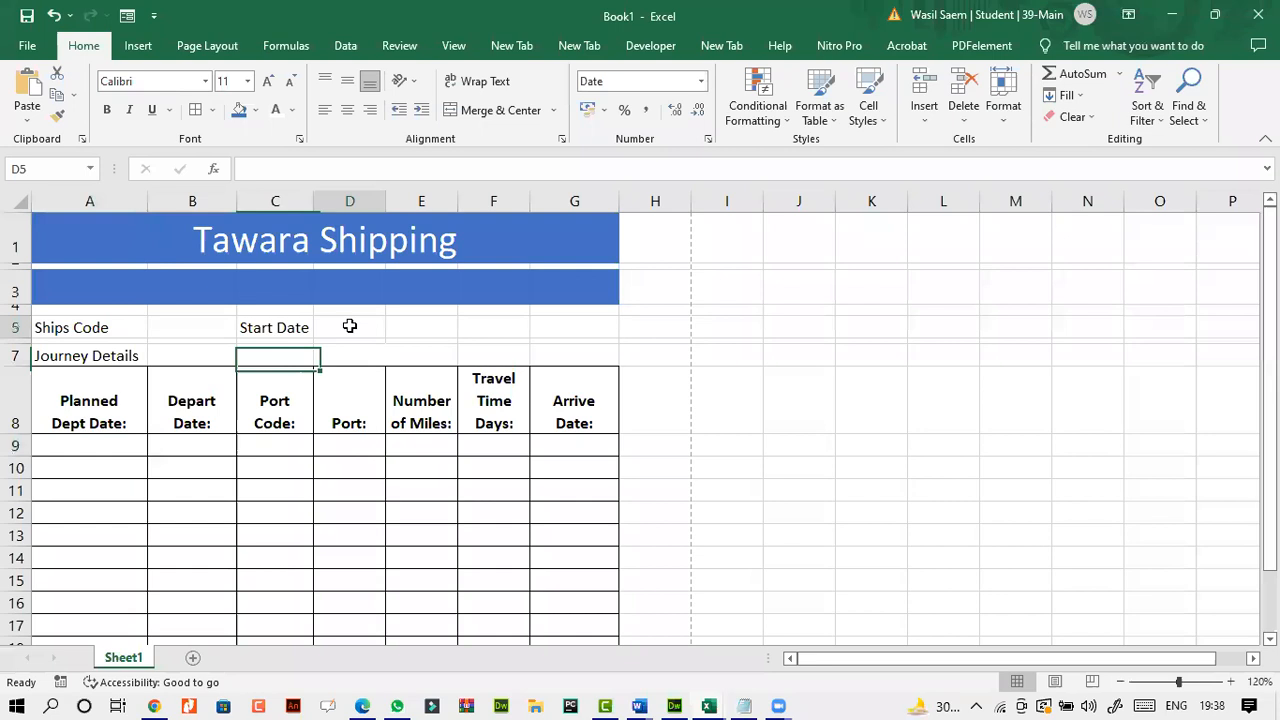
left_click(140, 443)
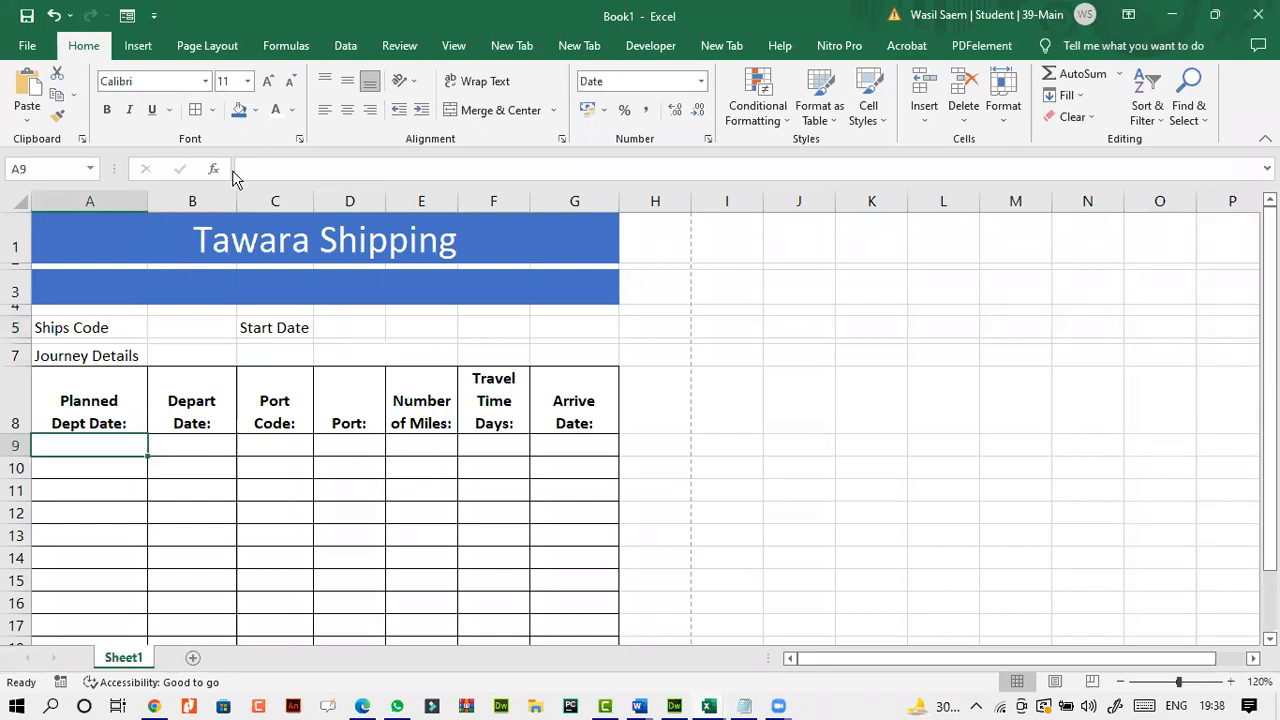
left_click(279, 170)
type("=")
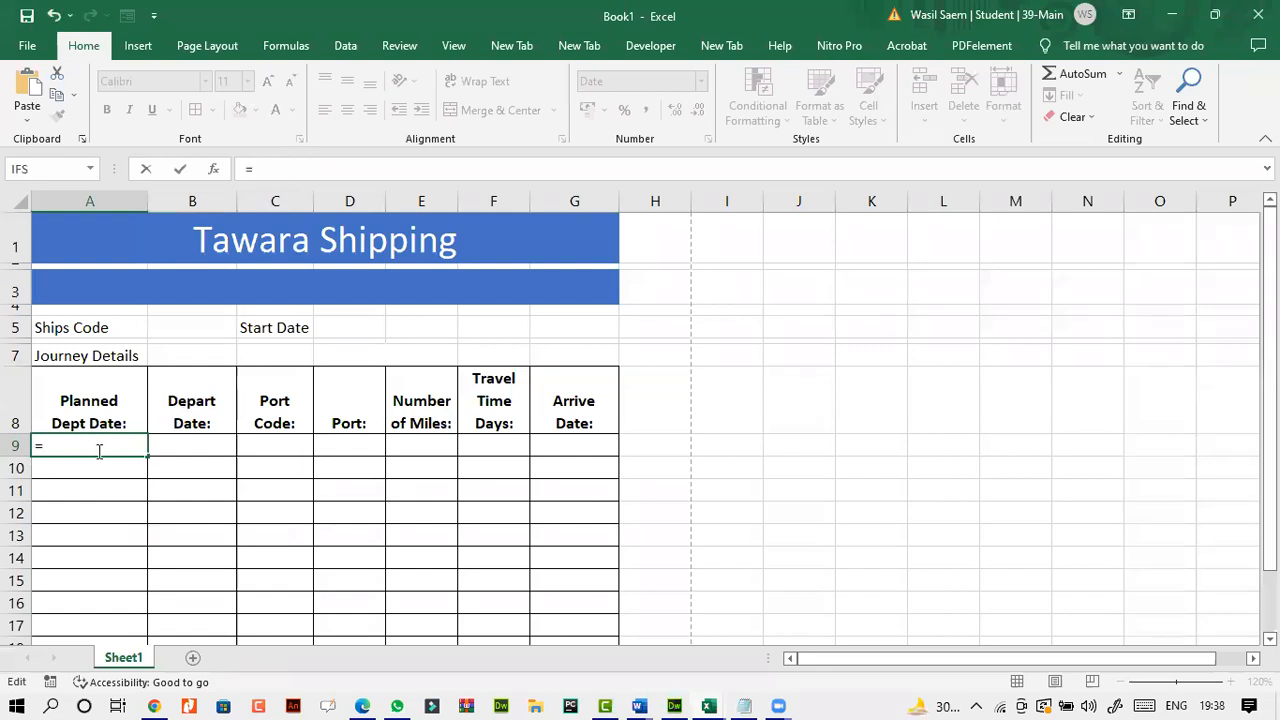
left_click(340, 329)
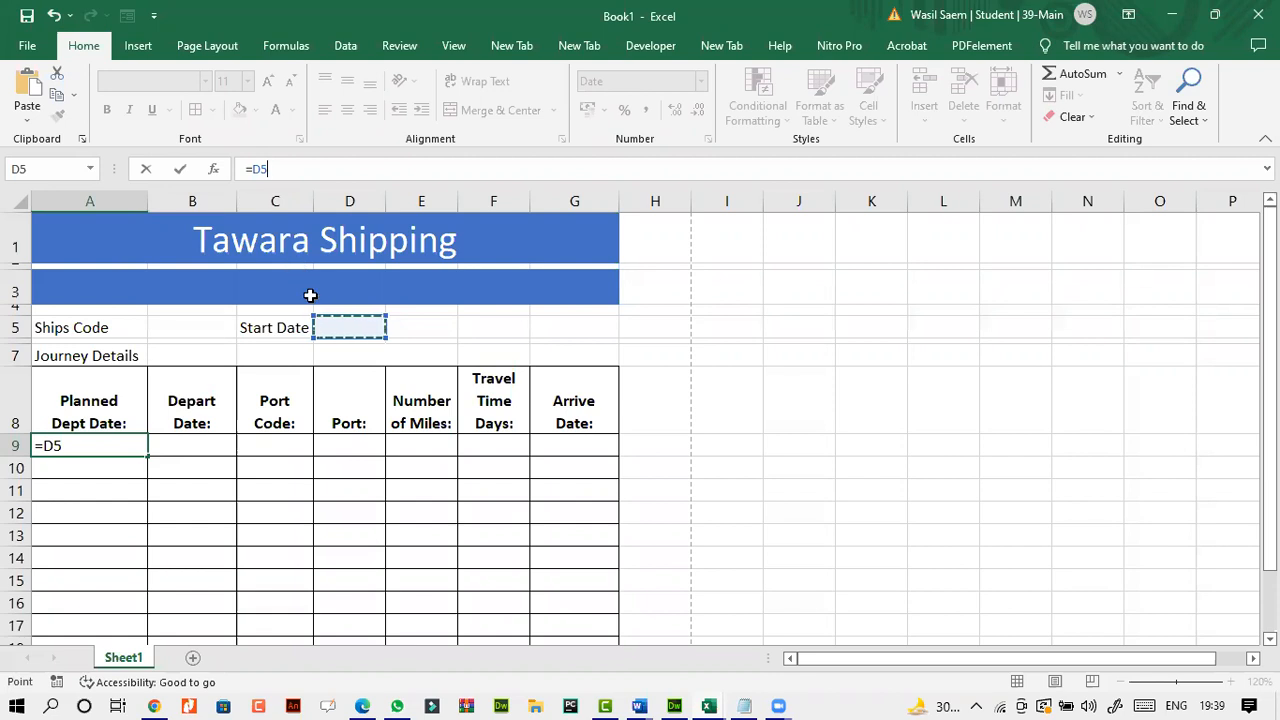
key("F4")
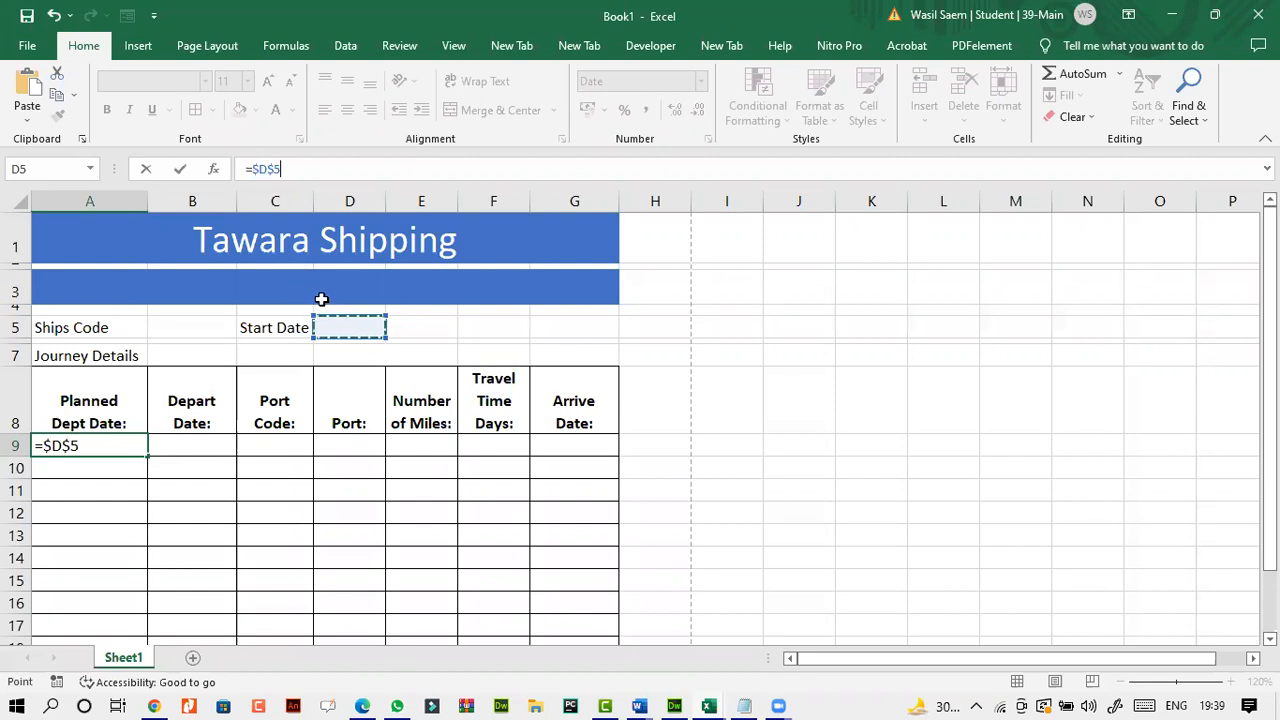
left_click(179, 170)
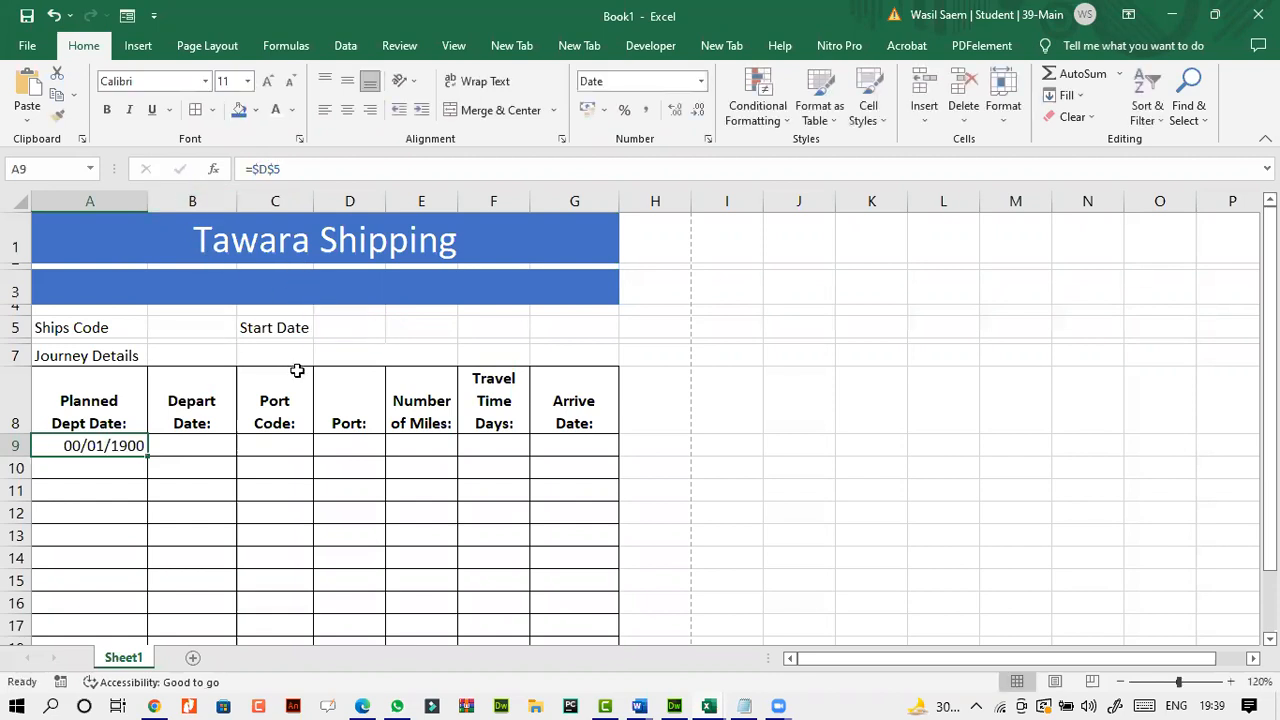
- Check the start date cell D5 against the linked planned departure date in A9
left_click(340, 324)
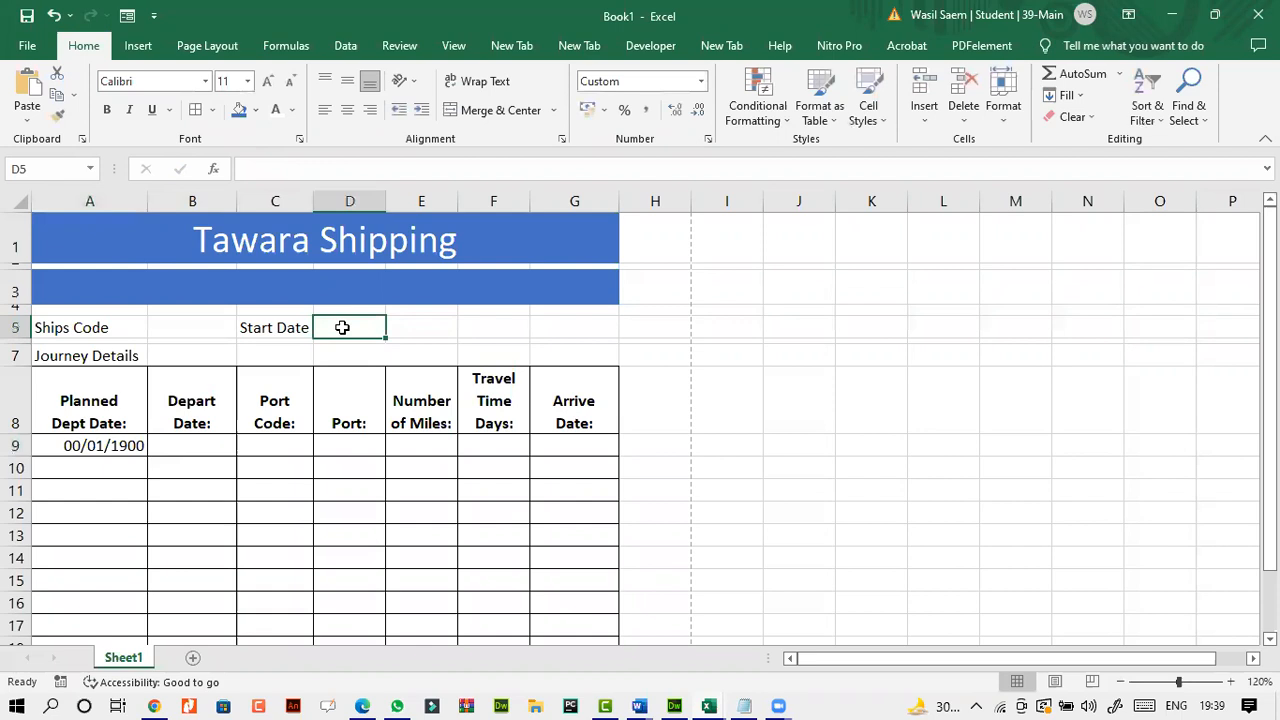
left_click(127, 447)
left_click(340, 326)
- Switch to the exam paper in Edge and read tasks 3 and 4 on the port name and departure date functions
left_click(364, 706)
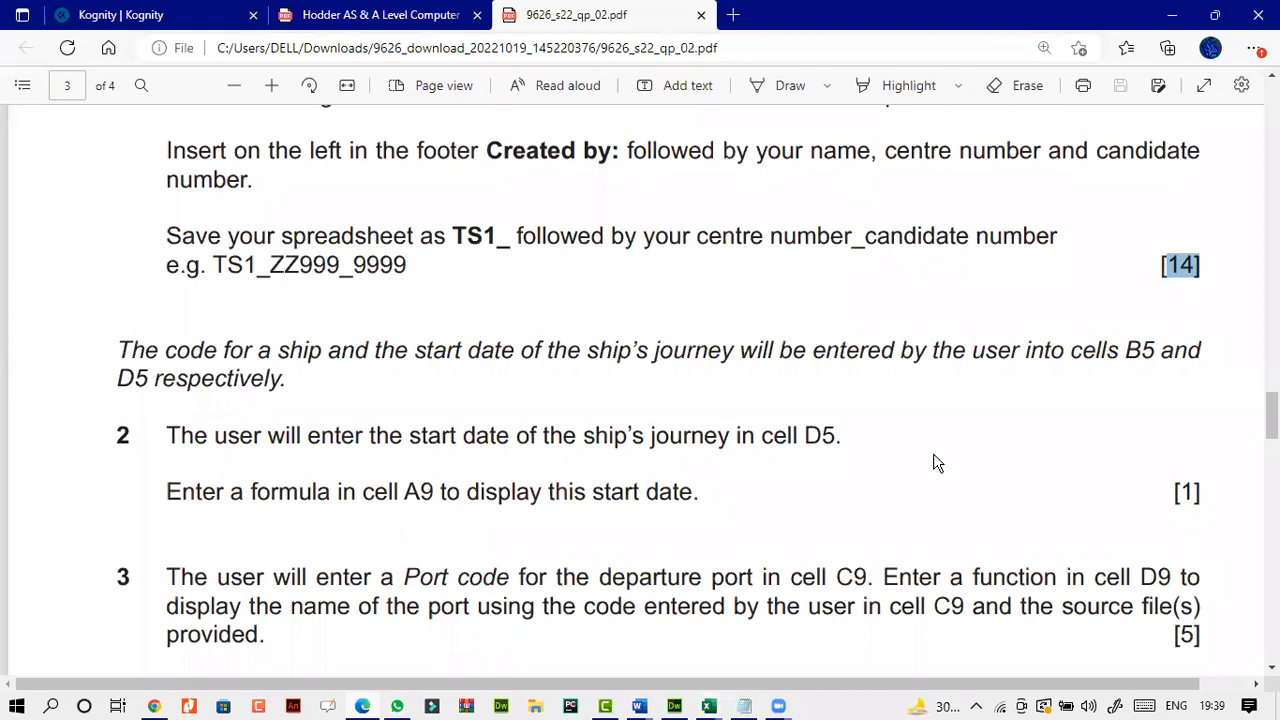
left_click(1050, 484)
scroll(905, 455, "down", 2)
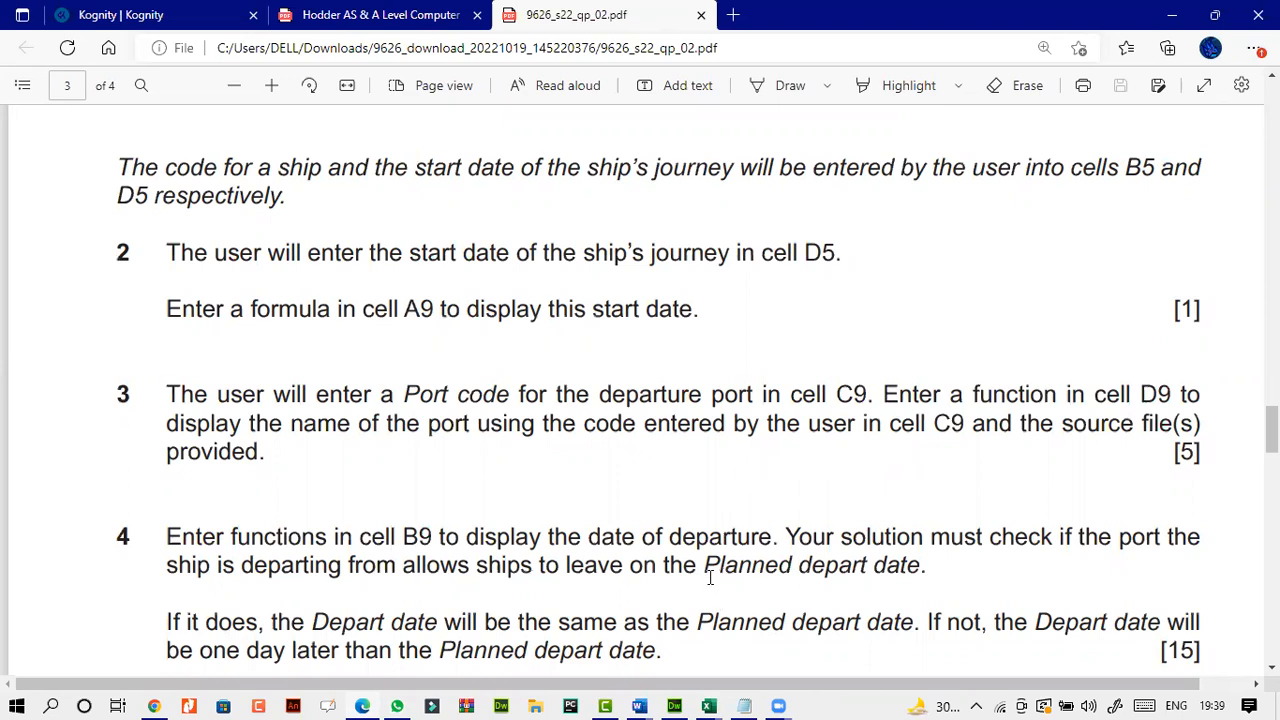
scroll(710, 577, "up", 2)
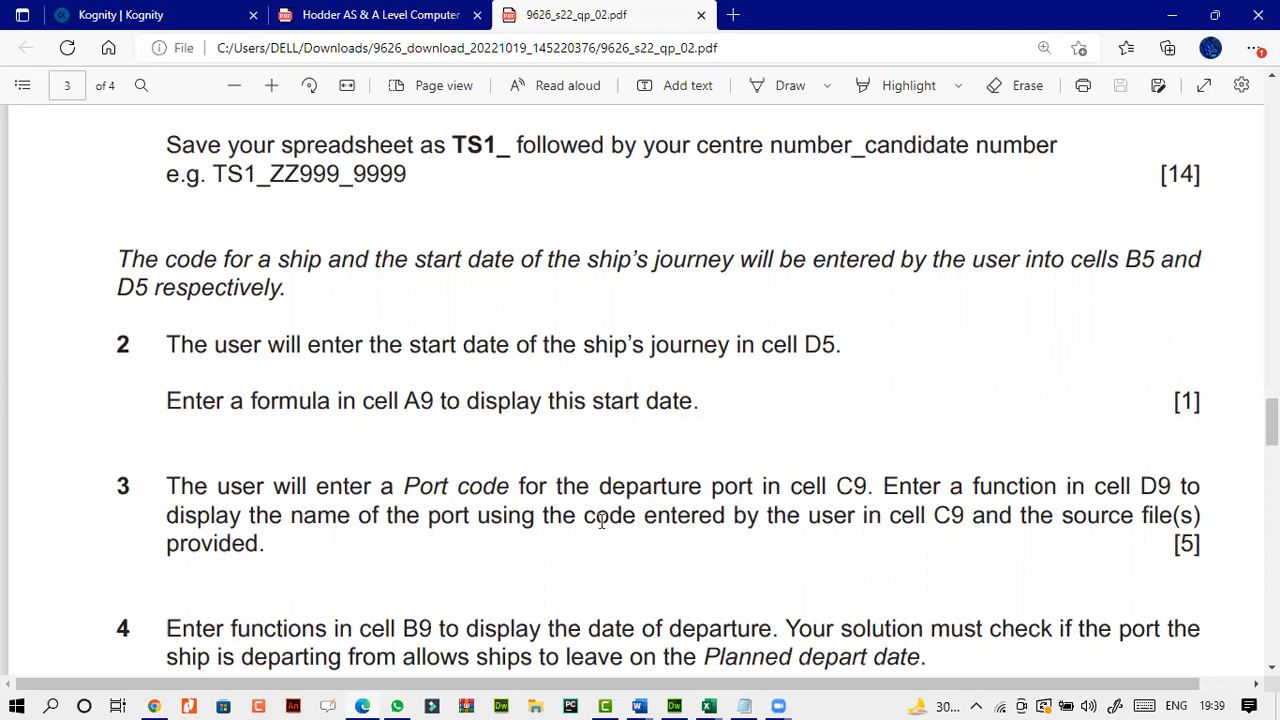
scroll(601, 520, "down", 3)
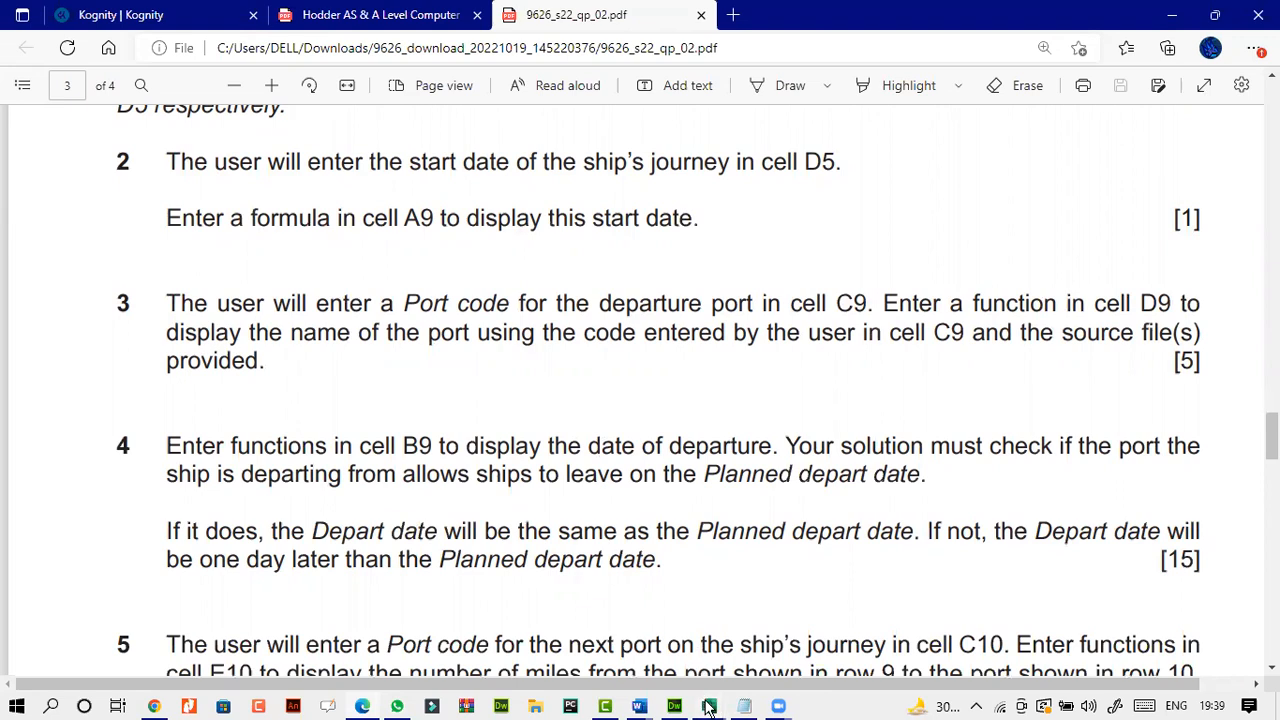
- Switch to the Book1 workbook in Excel, locate port code cell C9 and compare it with task 3 in the exam paper
mouse_move(708, 706)
left_click(508, 625)
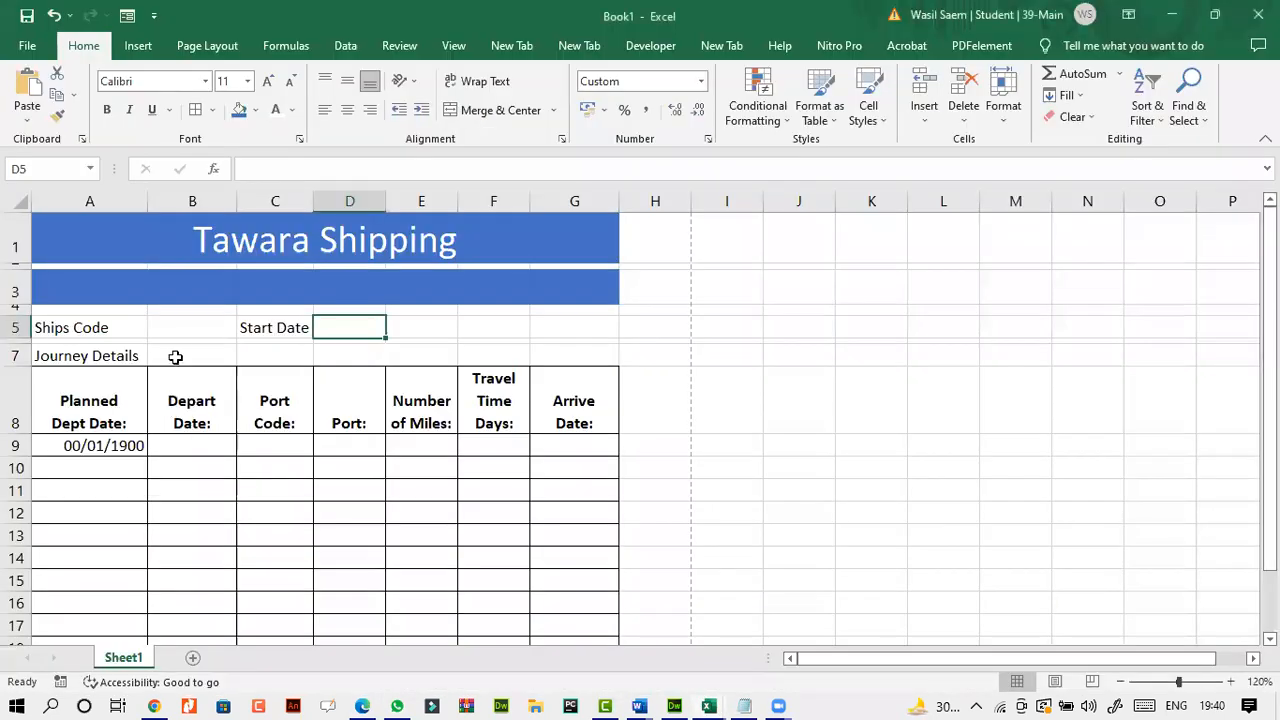
left_click(275, 446)
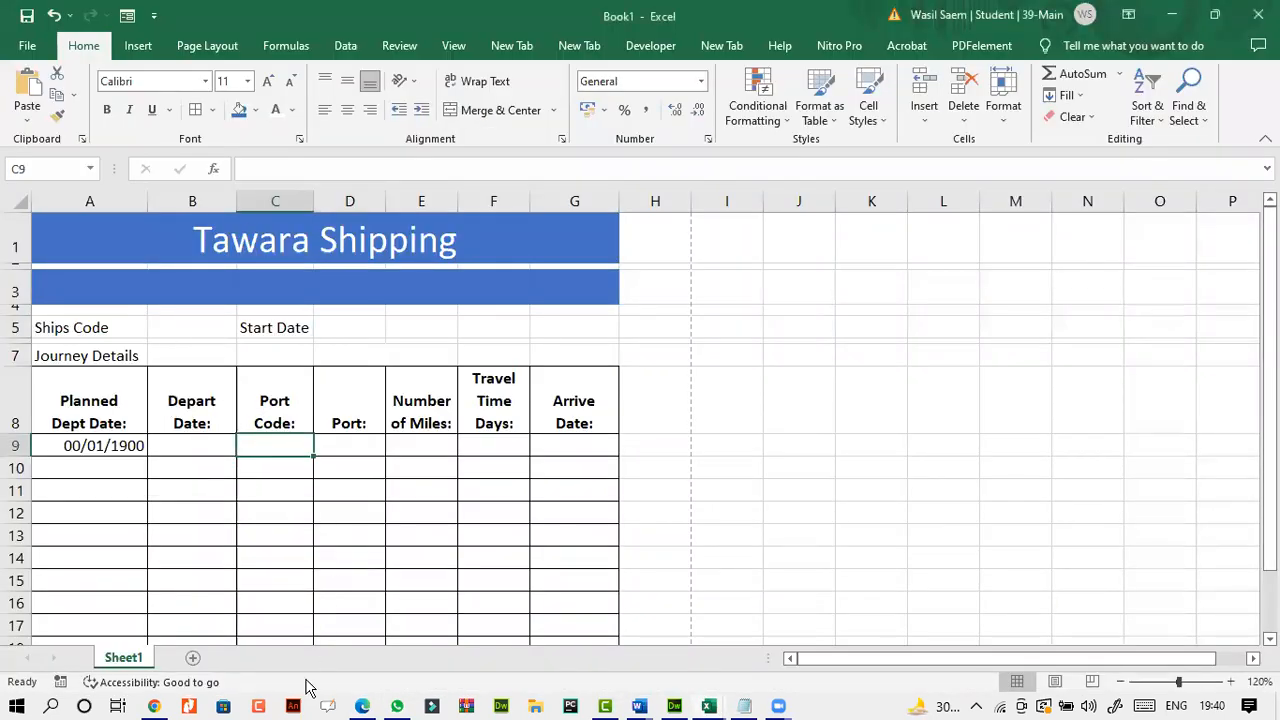
left_click(373, 706)
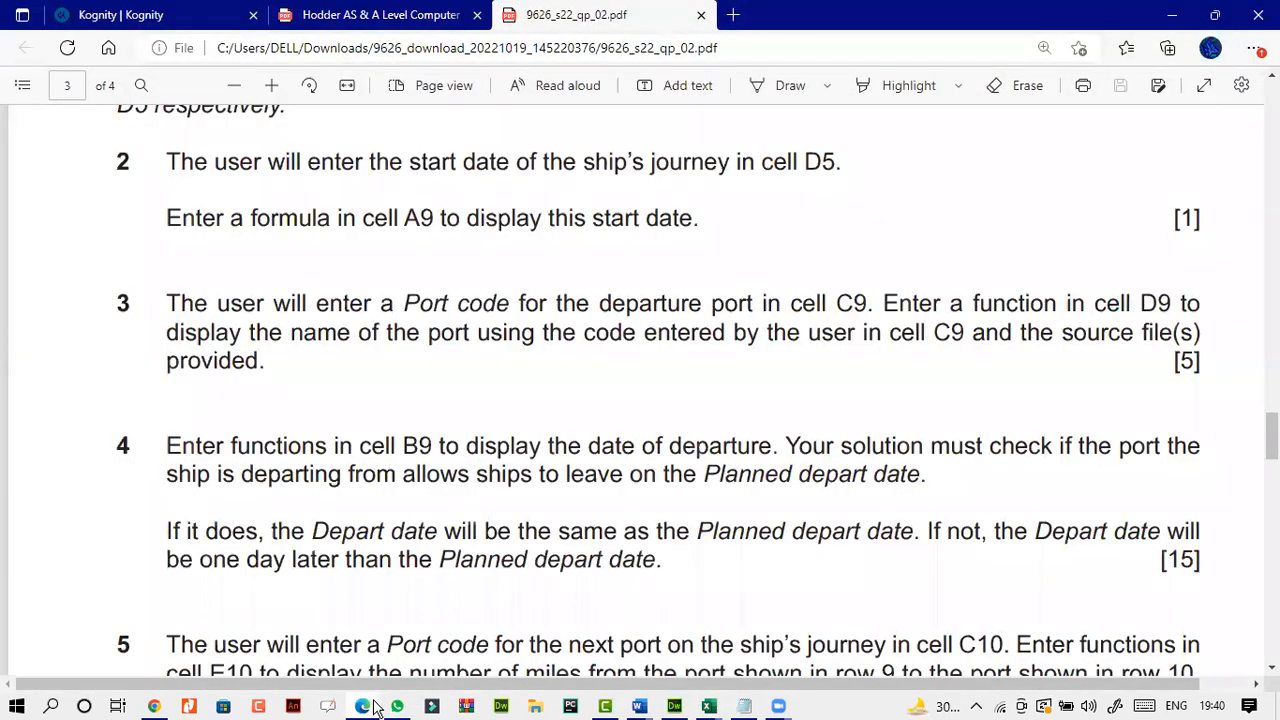
left_click(373, 706)
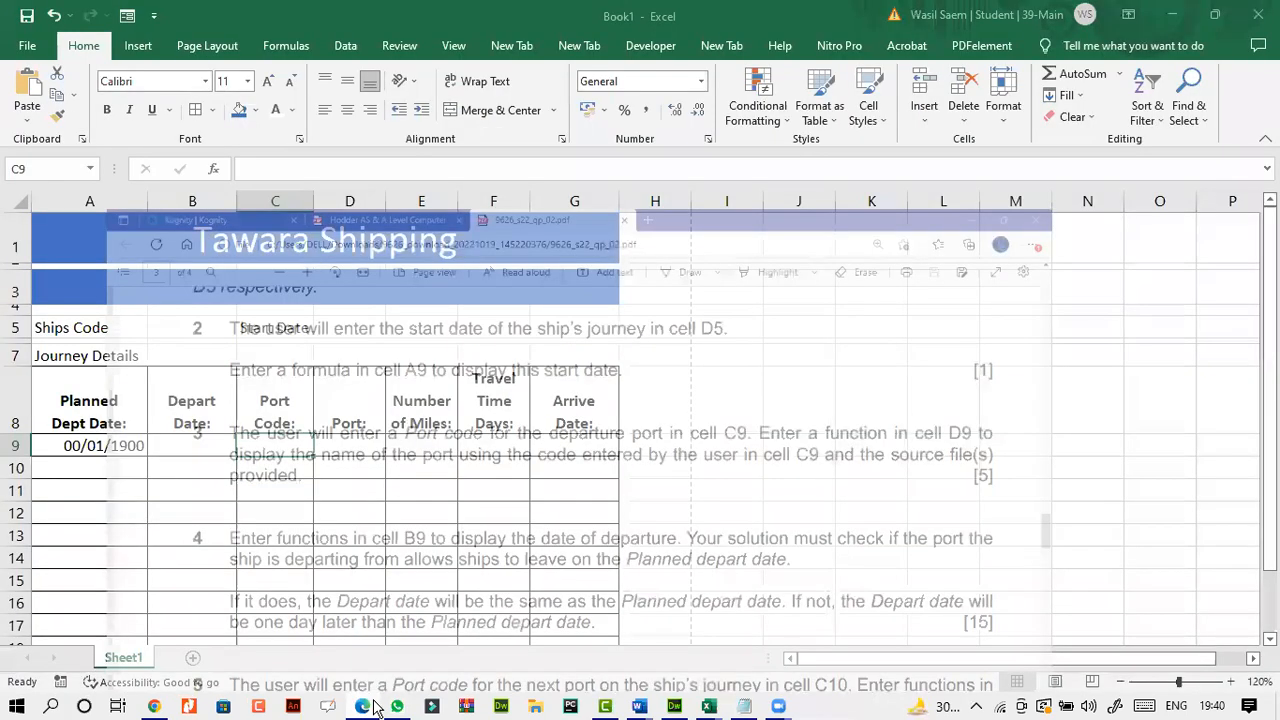
- Compare task 3 of the exam paper in Edge with Port cell D9 in the Book1 workbook in Excel
left_click(373, 706)
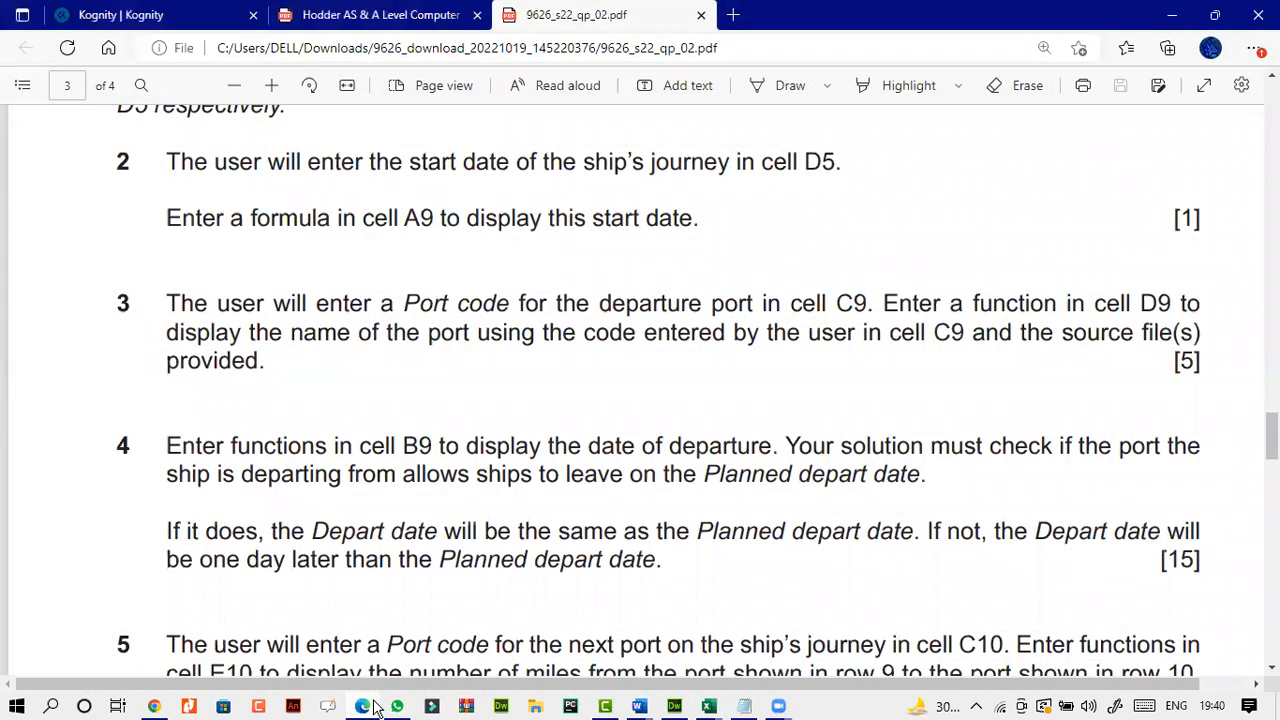
left_click(373, 706)
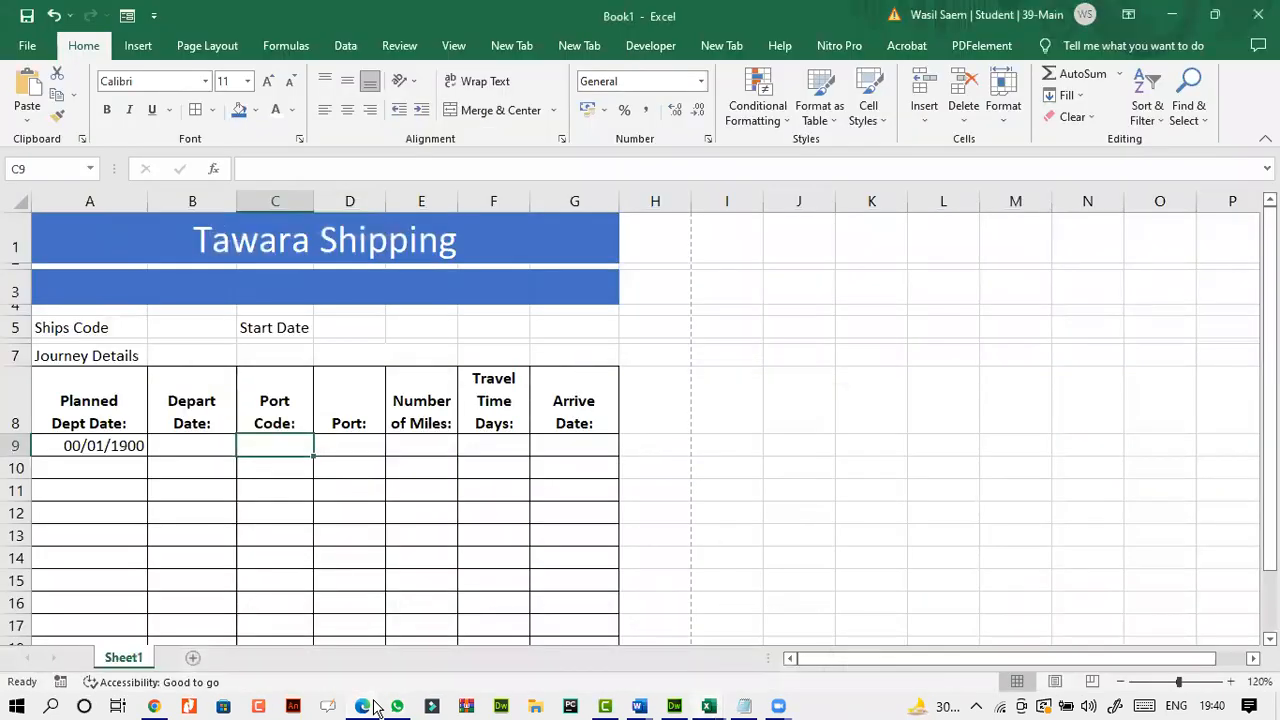
left_click(346, 443)
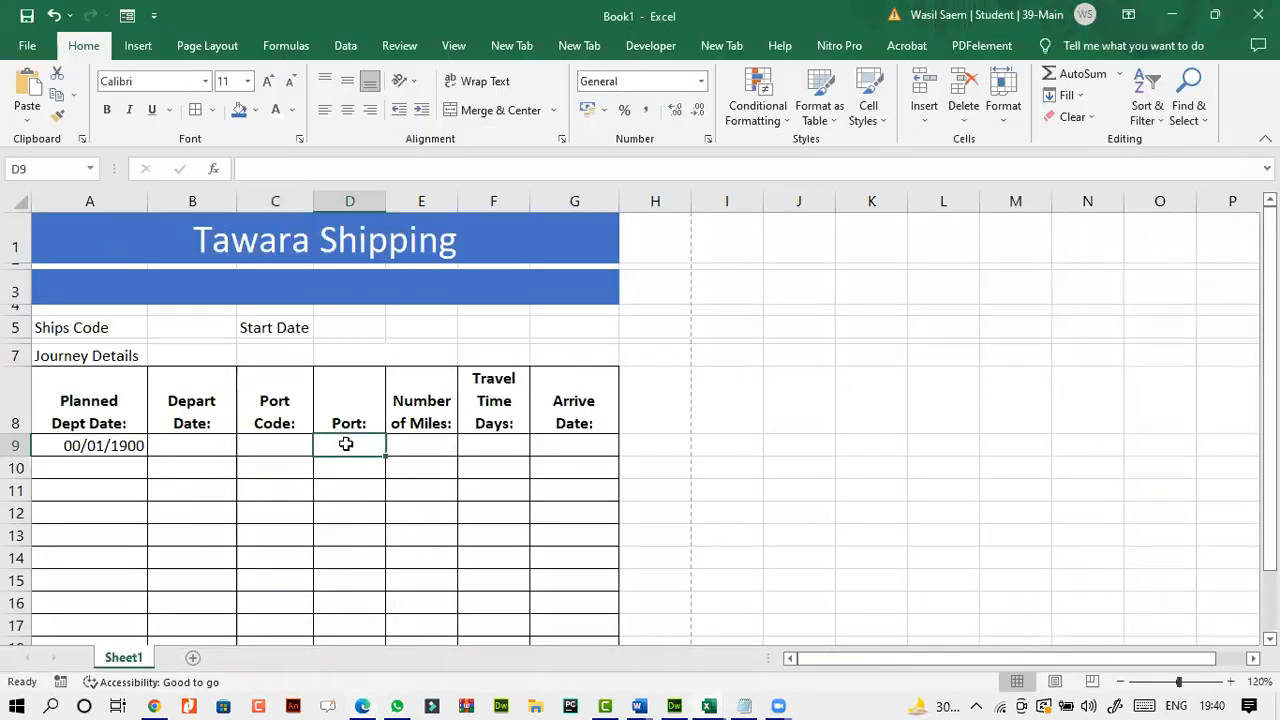
left_click(365, 706)
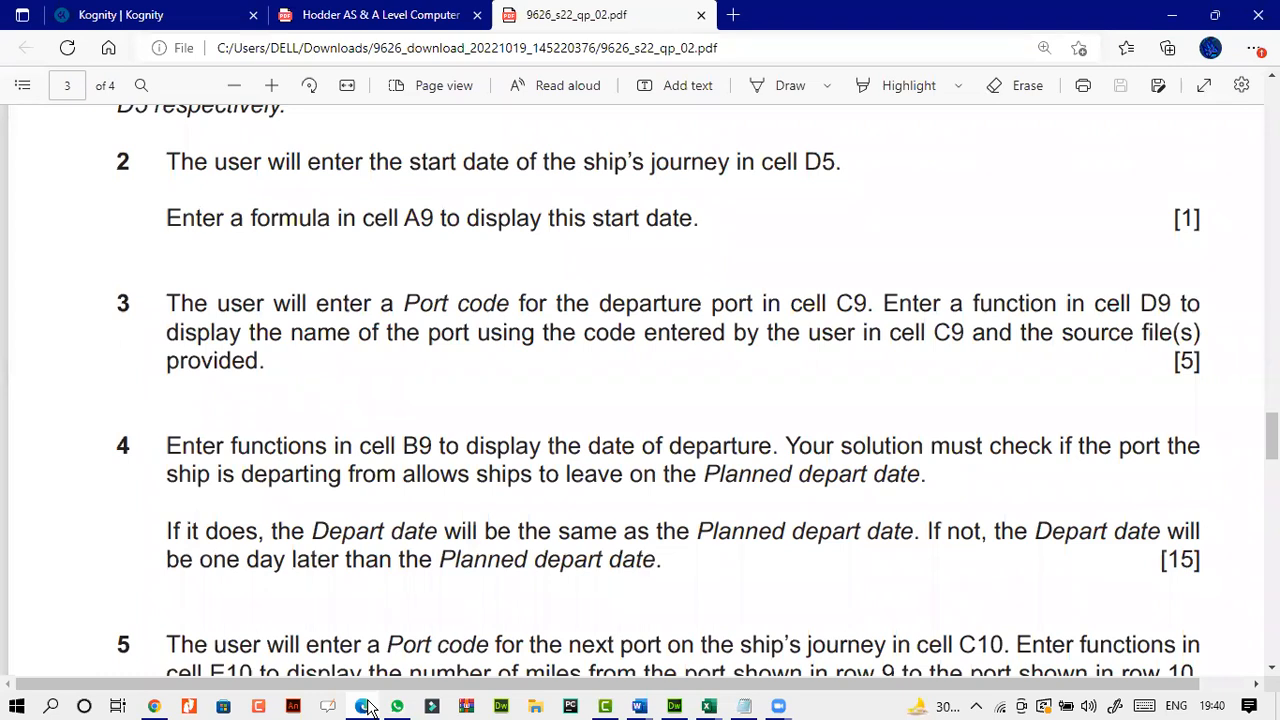
left_click(365, 706)
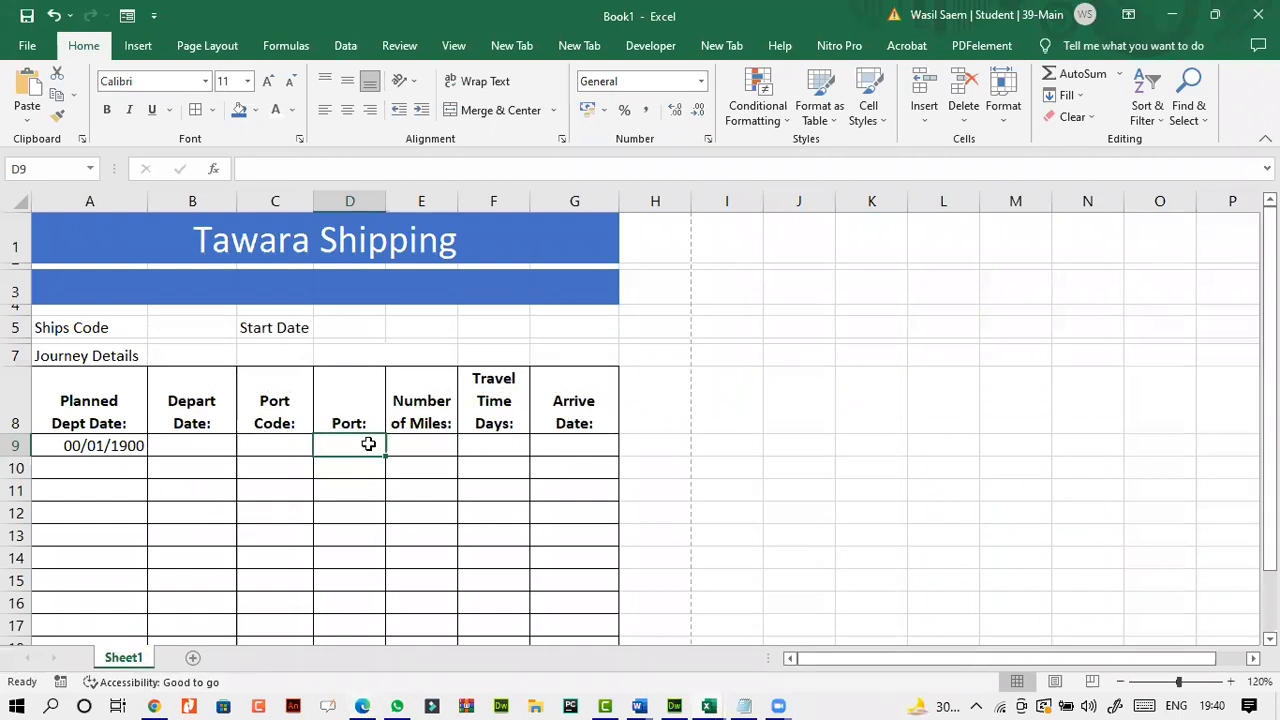
- Start a VLOOKUP function in Port cell D9 with port code cell C9 as the lookup value
left_click(307, 165)
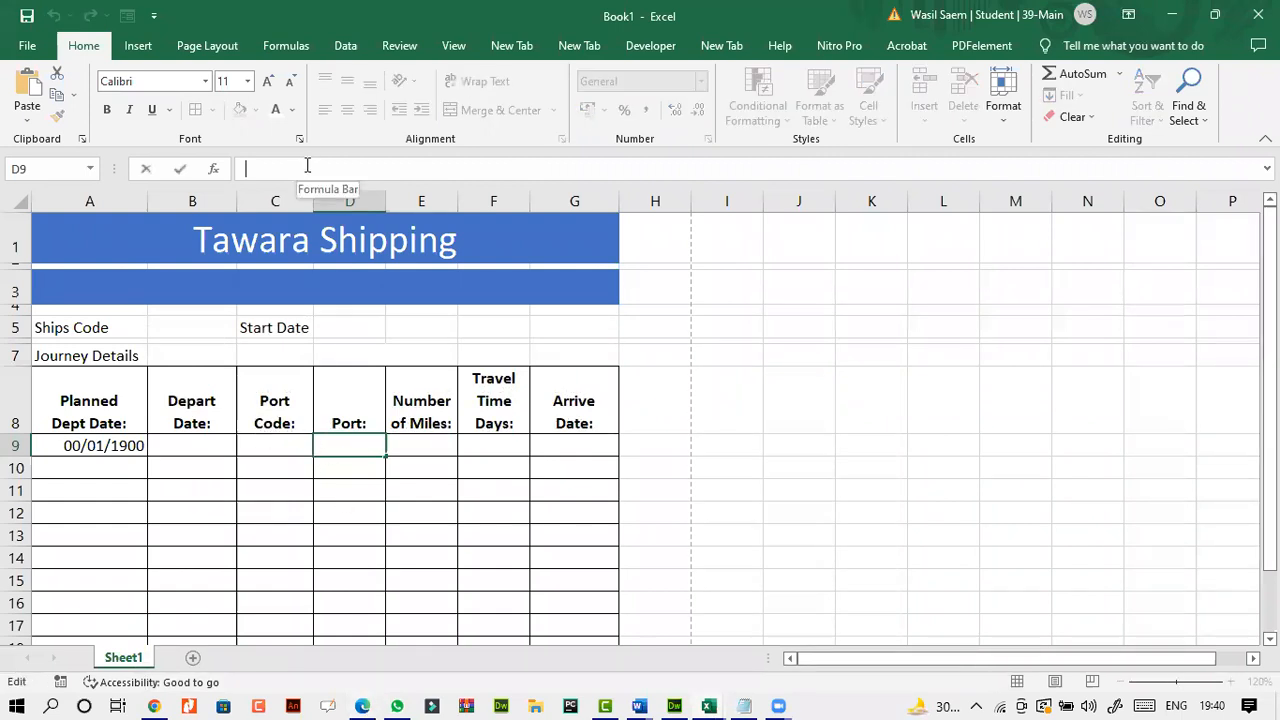
type("=vl")
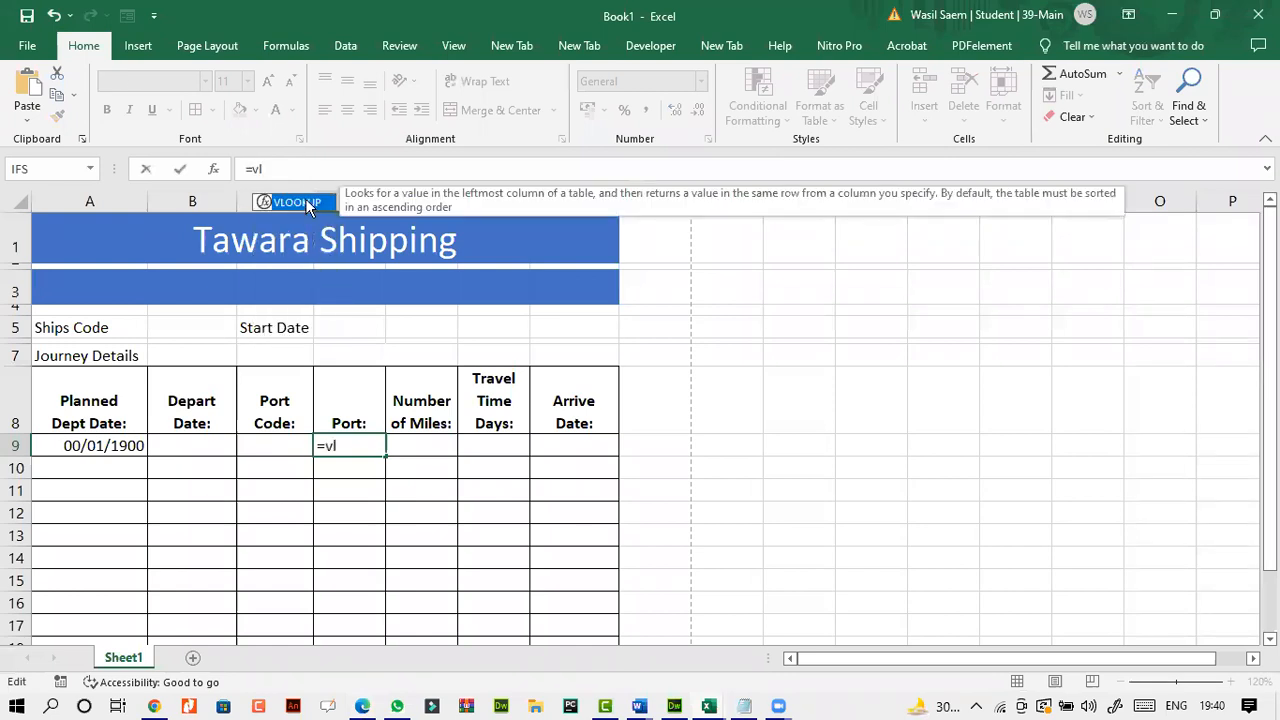
double_click(313, 205)
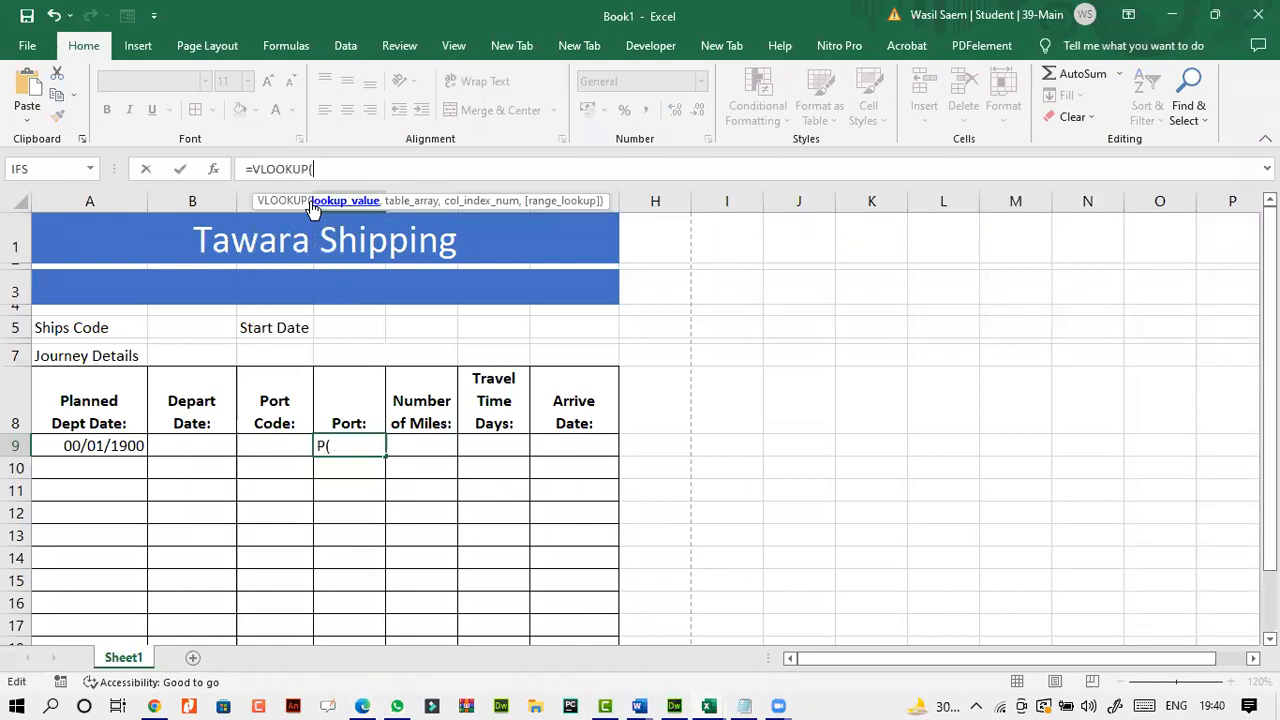
left_click(271, 441)
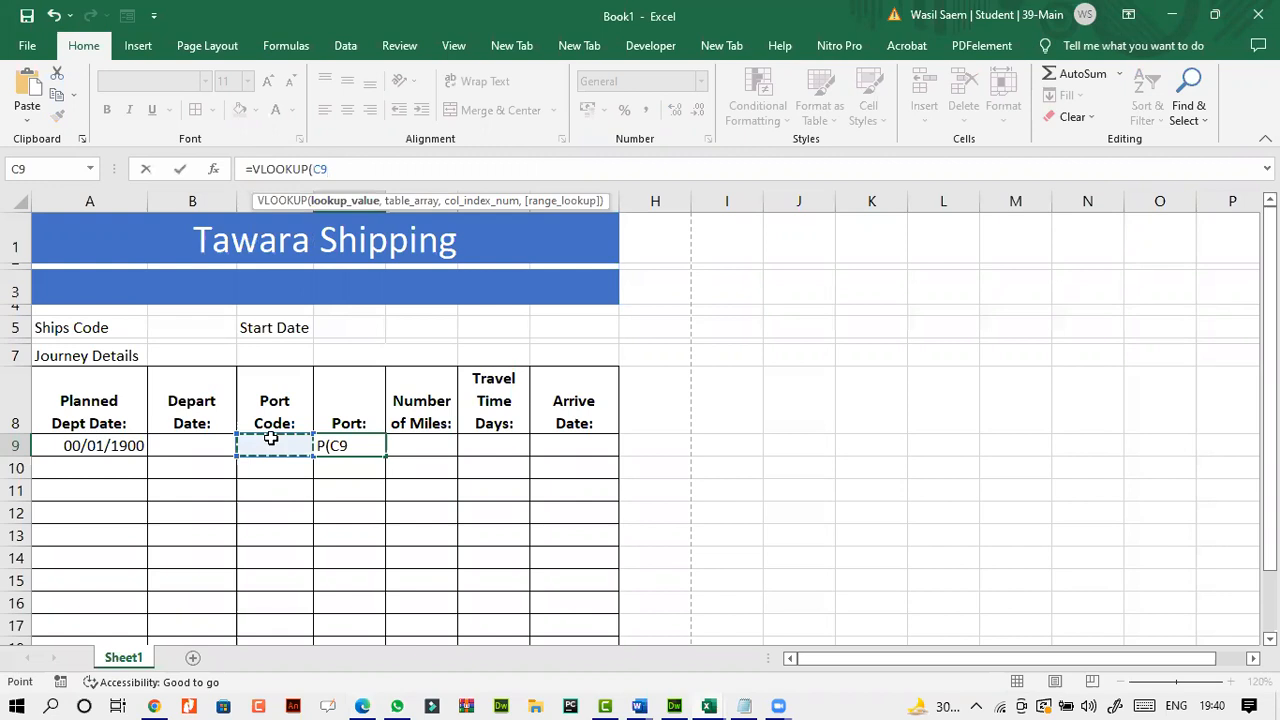
type(",")
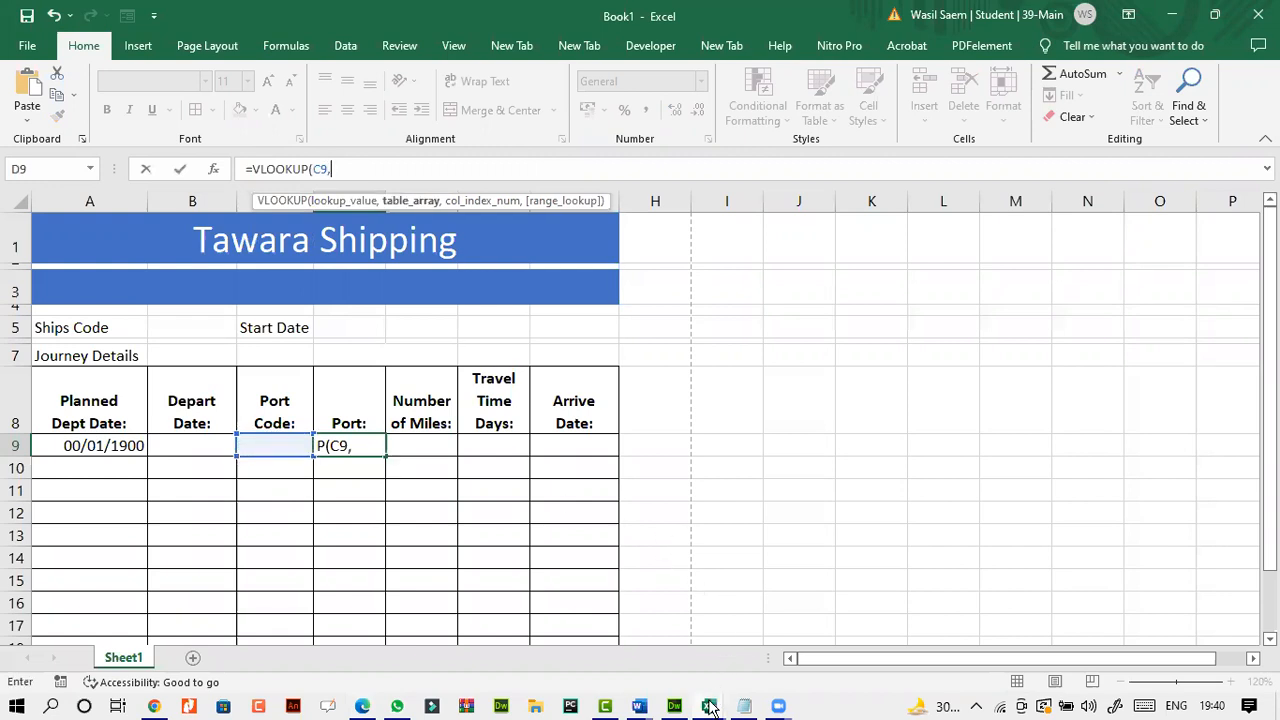
- Complete the VLOOKUP with range $A$3:$B$12 of the j22port workbook as table array, column index 2 and range lookup 0
mouse_move(709, 706)
left_click(847, 624)
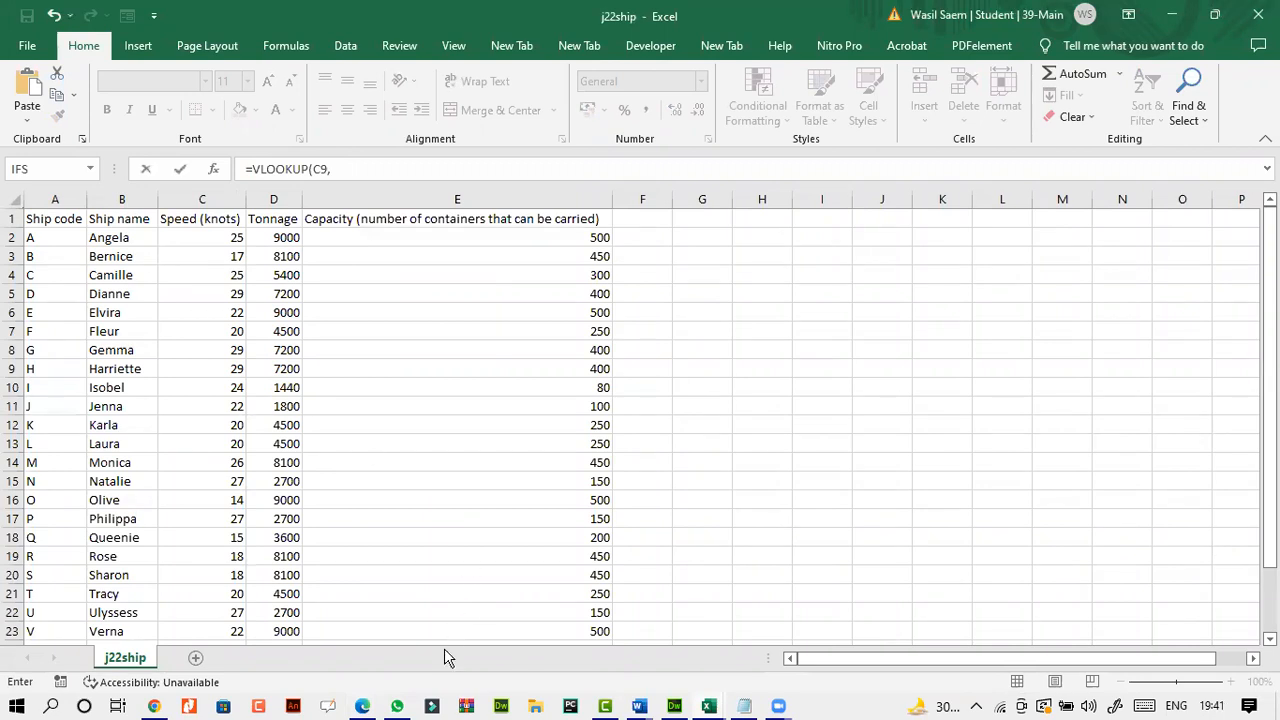
mouse_move(708, 706)
left_click(680, 630)
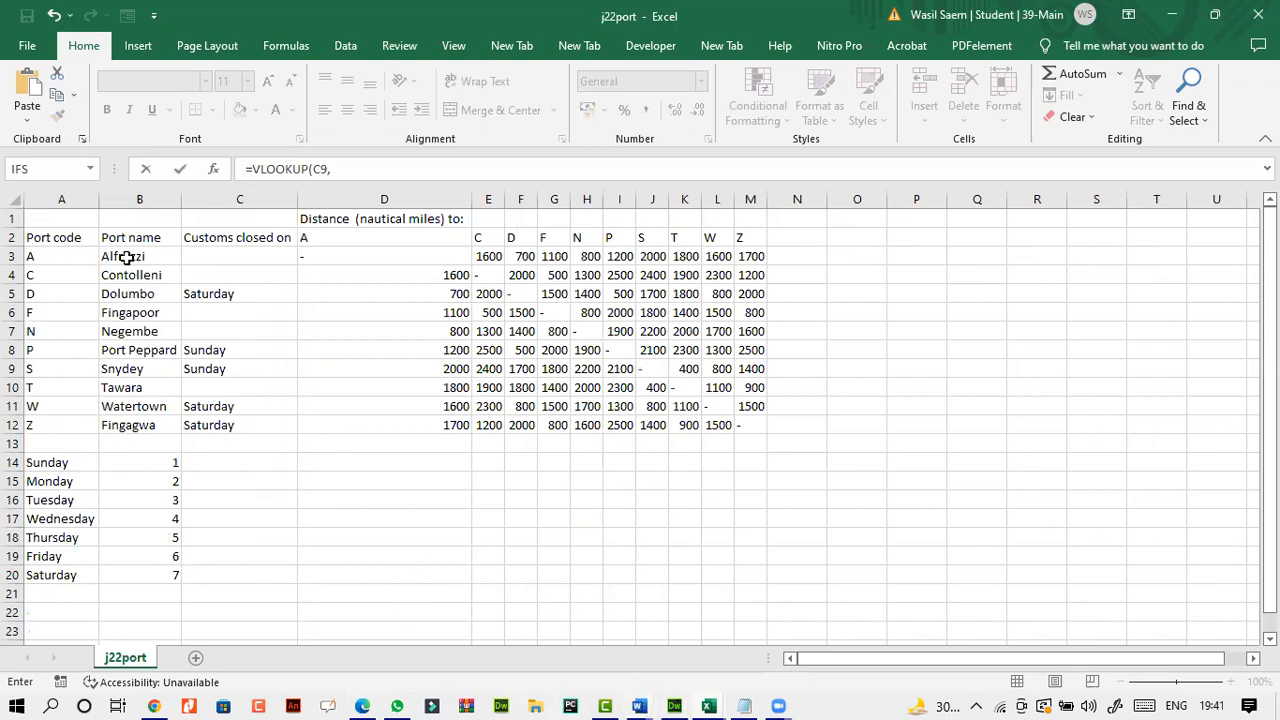
left_click(31, 252)
left_click_drag(116, 268, 165, 428)
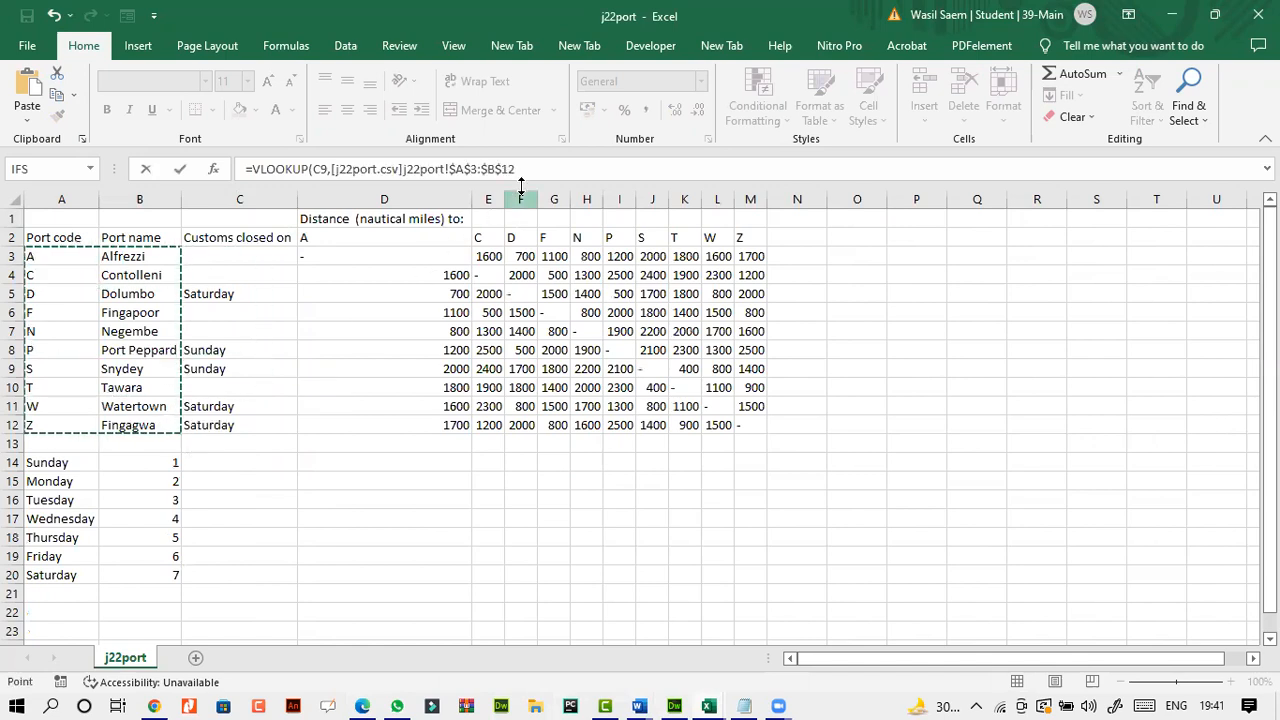
left_click(519, 174)
type(",")
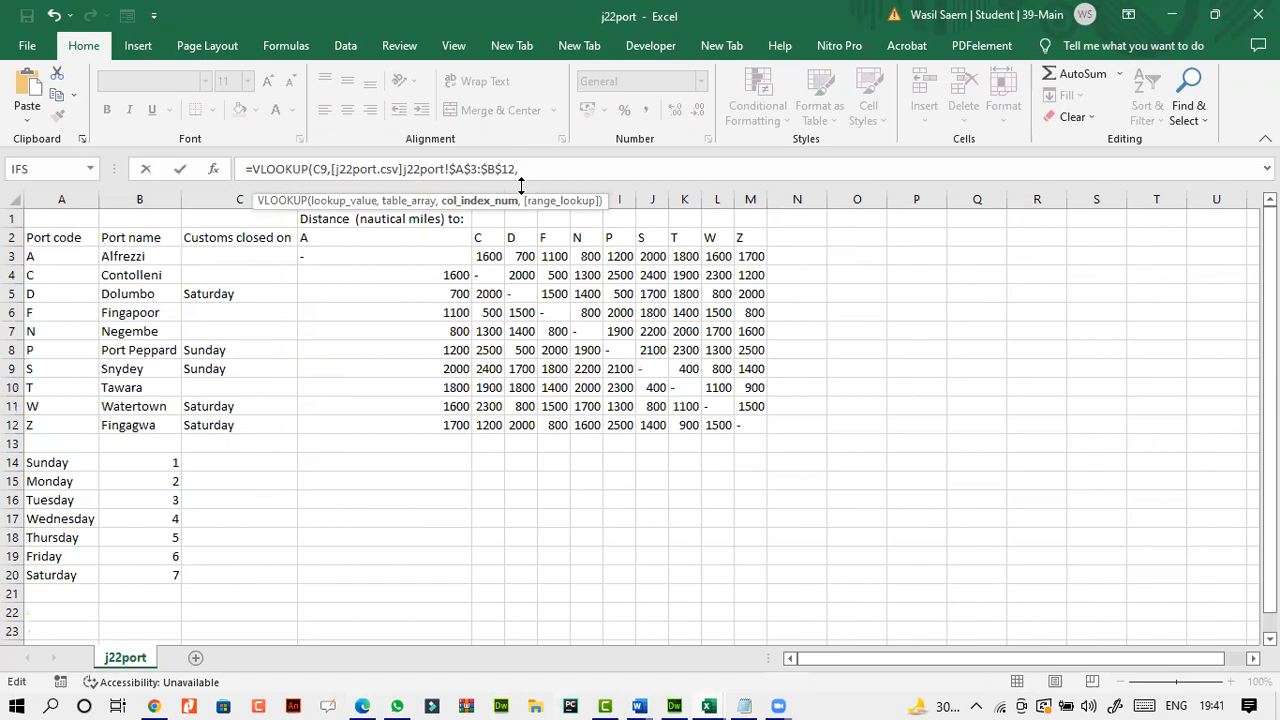
type("2,0")
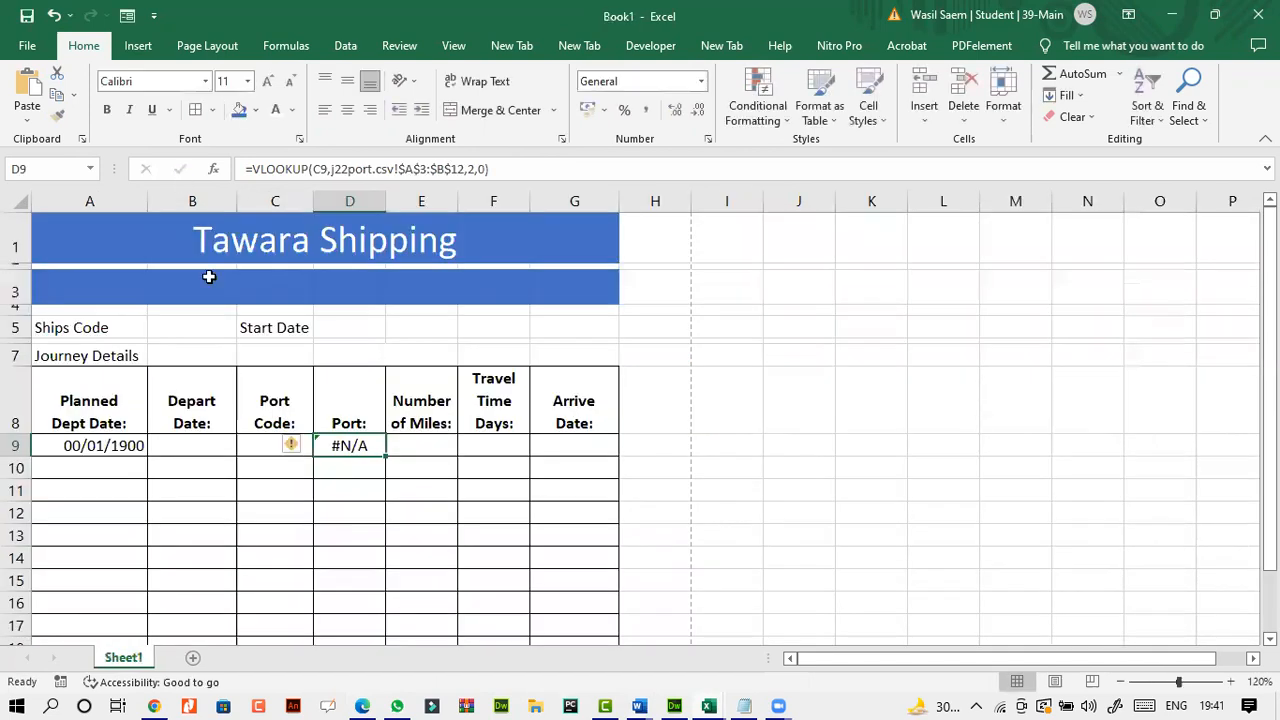
- Test the port name lookup by entering port code A and then B in cell C9
left_click(260, 445)
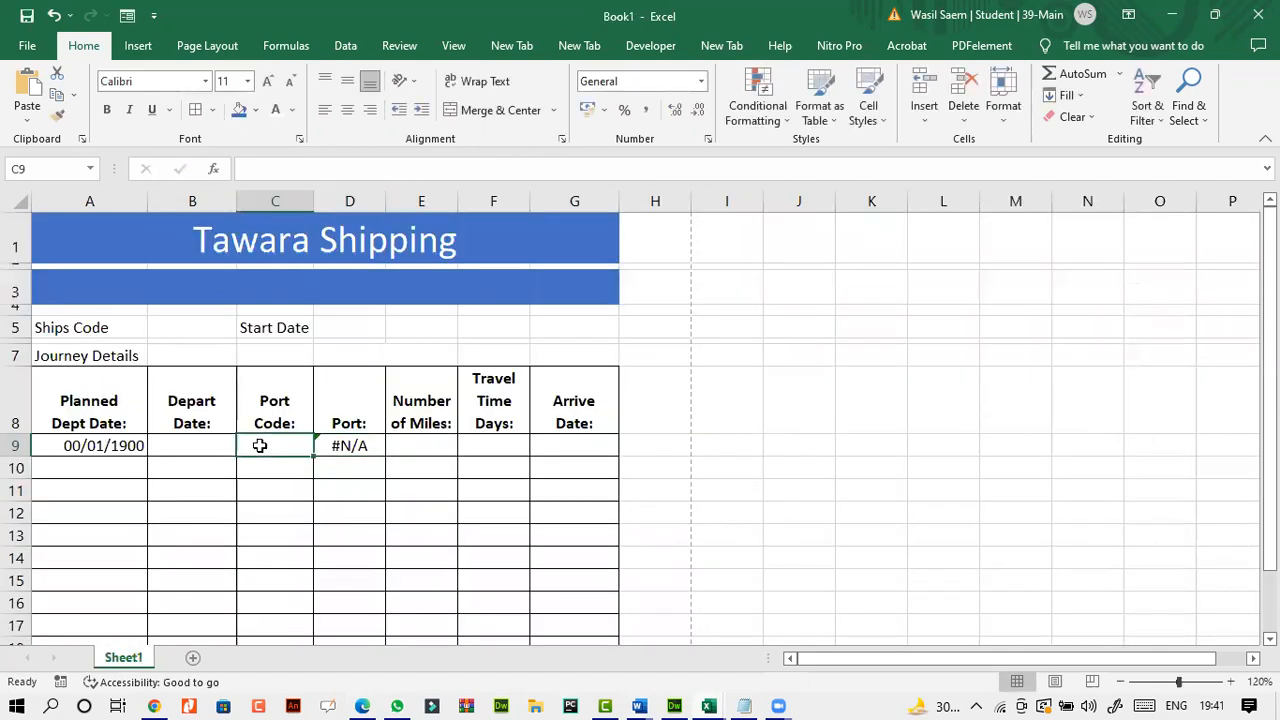
type("A")
left_click(277, 485)
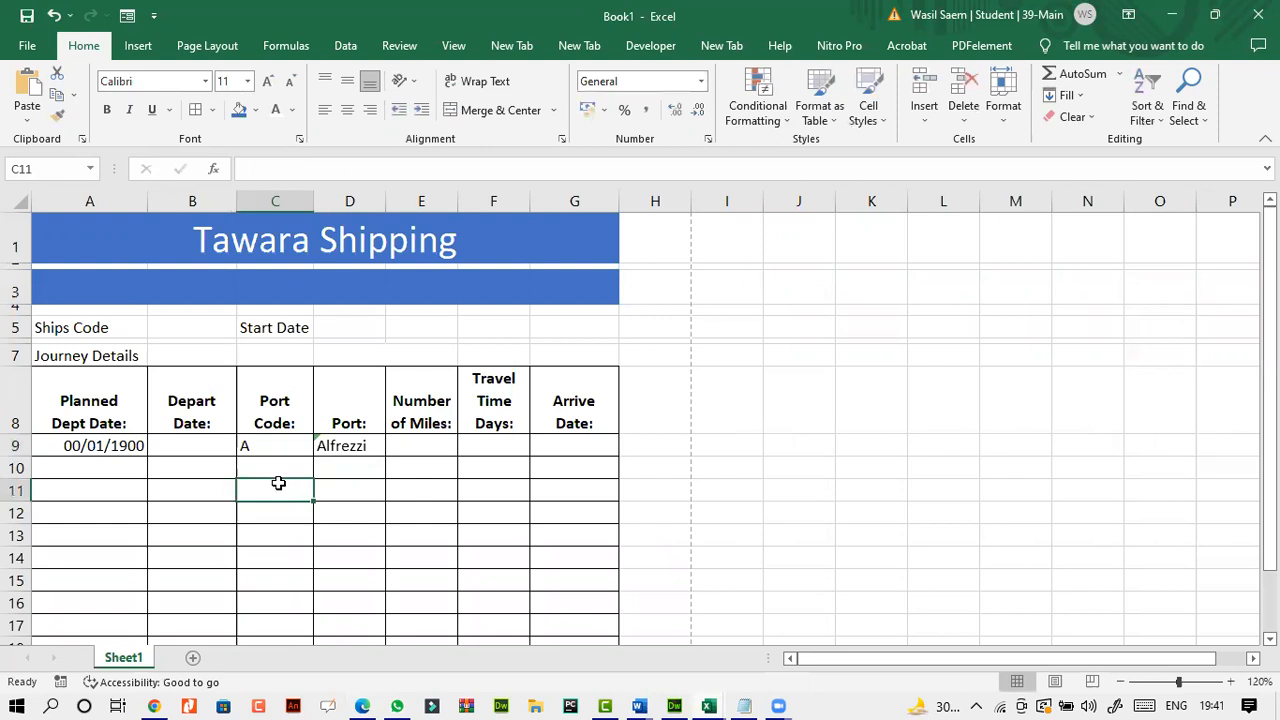
left_click(337, 447)
left_click(284, 446)
type("B")
left_click(283, 469)
- Set the port code in C9 to C and widen column D slightly to fit the port name
left_click(286, 448)
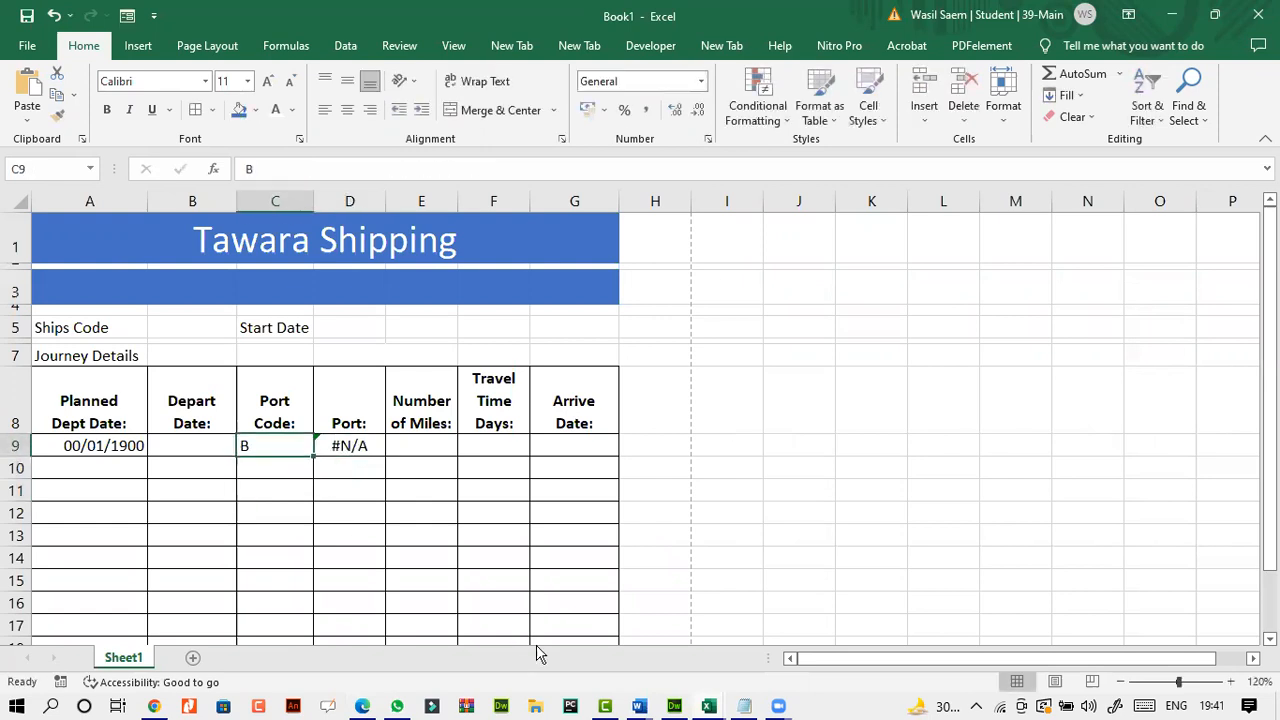
type("C")
left_click(299, 485)
left_click(286, 450)
left_click_drag(386, 203, 394, 203)
left_click(316, 444)
left_click(294, 444)
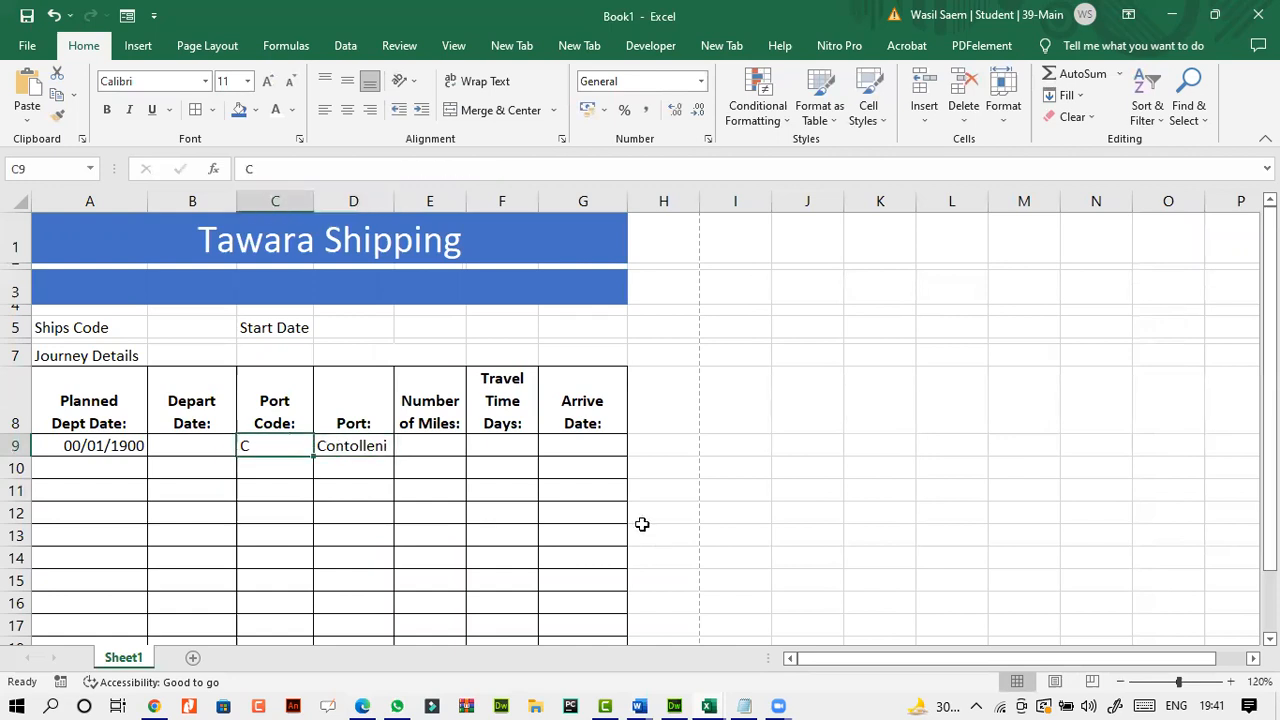
left_click(350, 449)
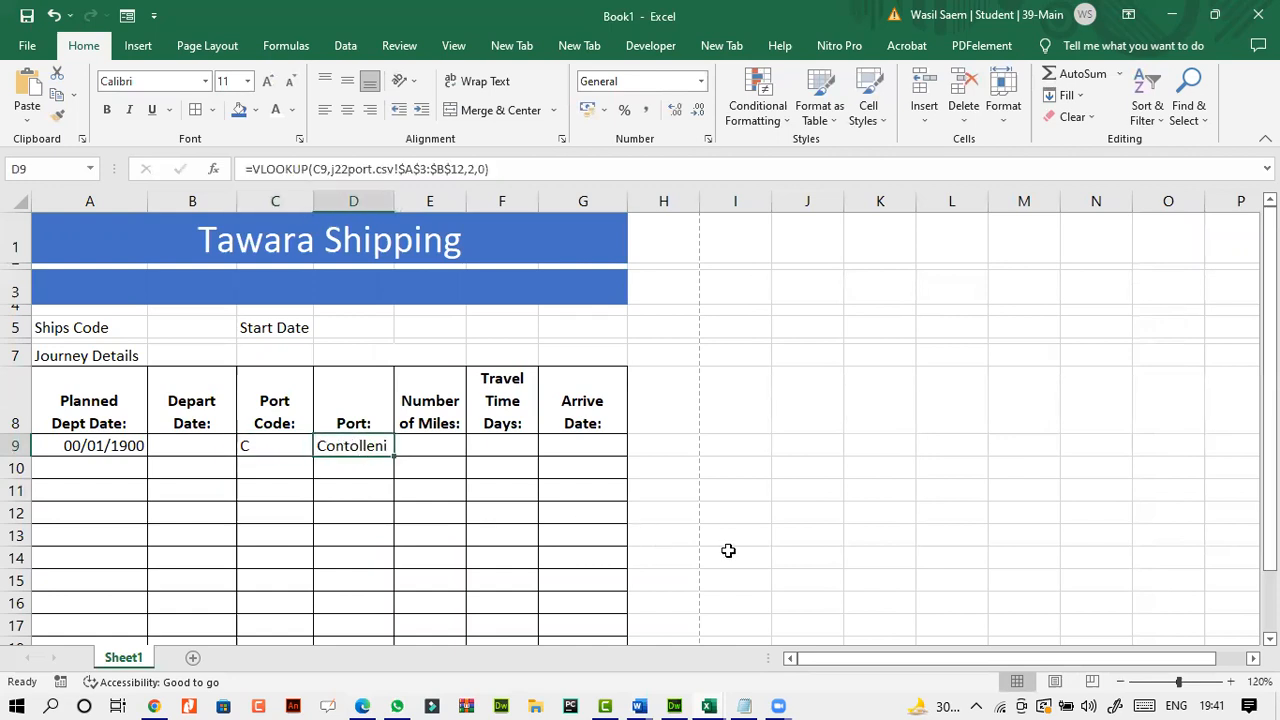
- Switch to the exam paper in Edge and read task 4 on the departure date functions for cell B9
left_click(376, 706)
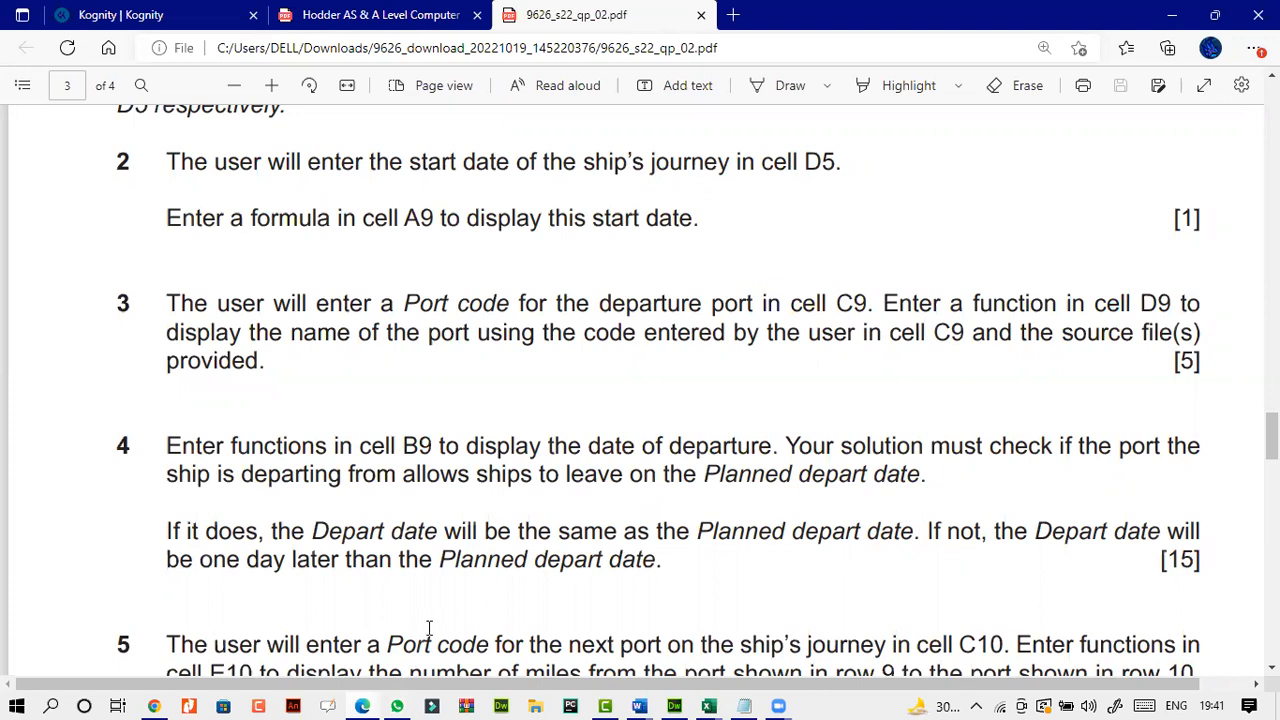
scroll(395, 605, "down", 1)
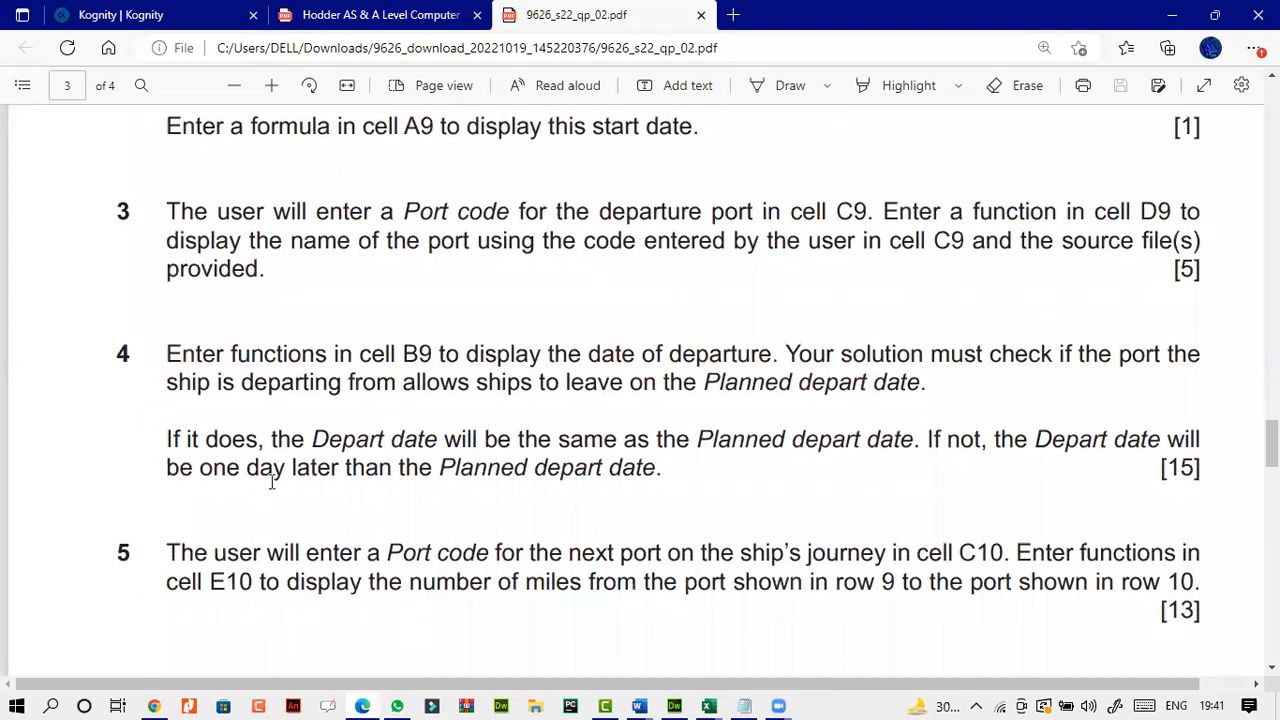
left_click(271, 92)
left_click_drag(608, 685, 730, 707)
scroll(587, 533, "down", 1)
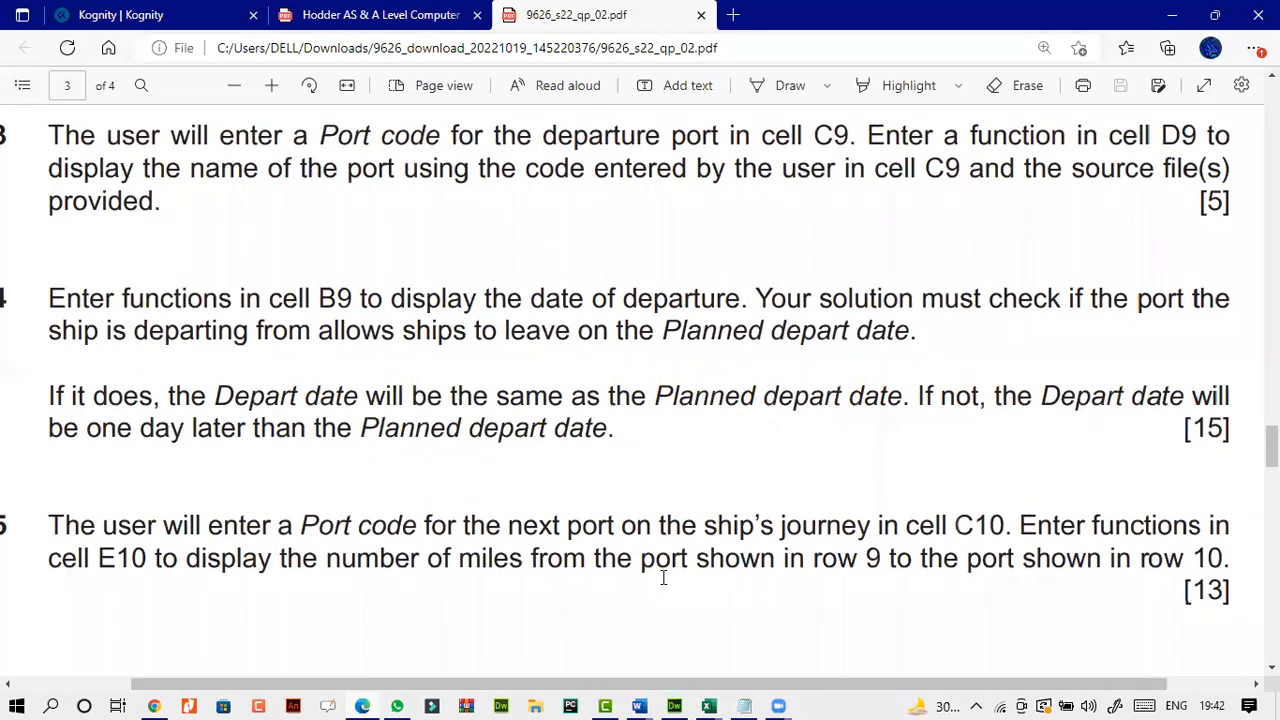
- Switch to the Book1 workbook in Excel, select Depart Date cell B9 and compare it with task 4 in the exam paper
mouse_move(706, 704)
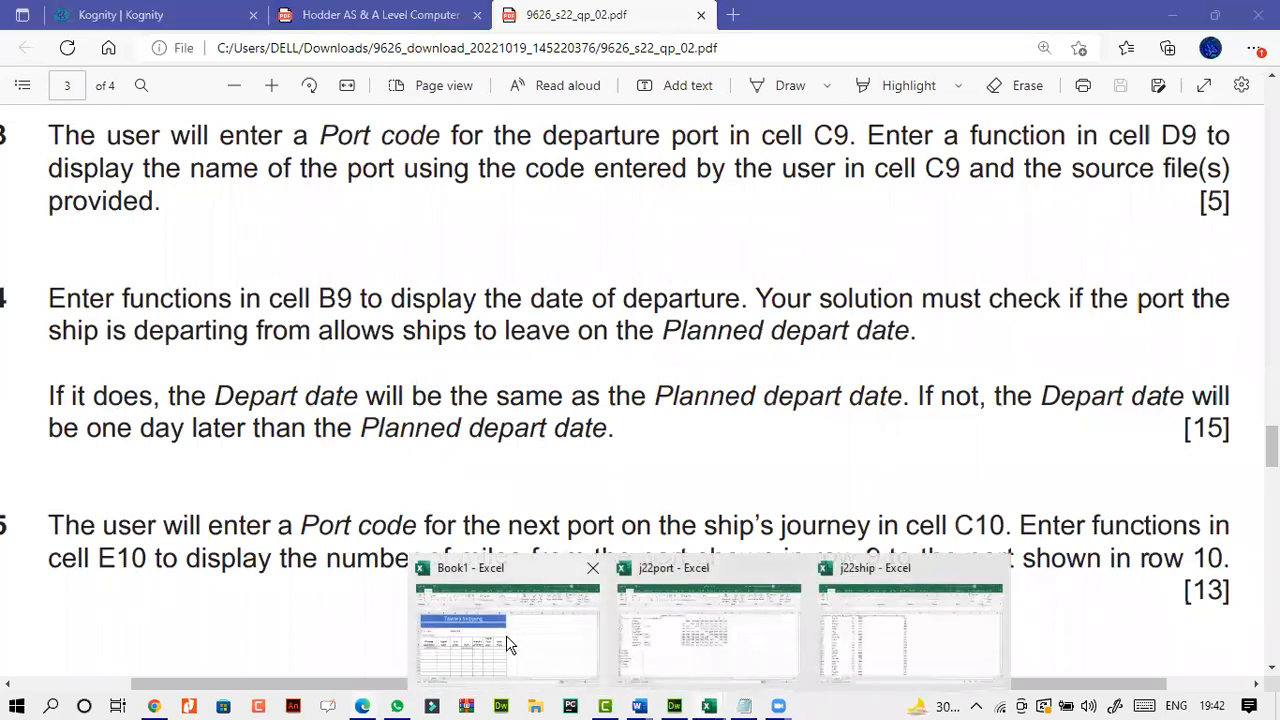
left_click(506, 635)
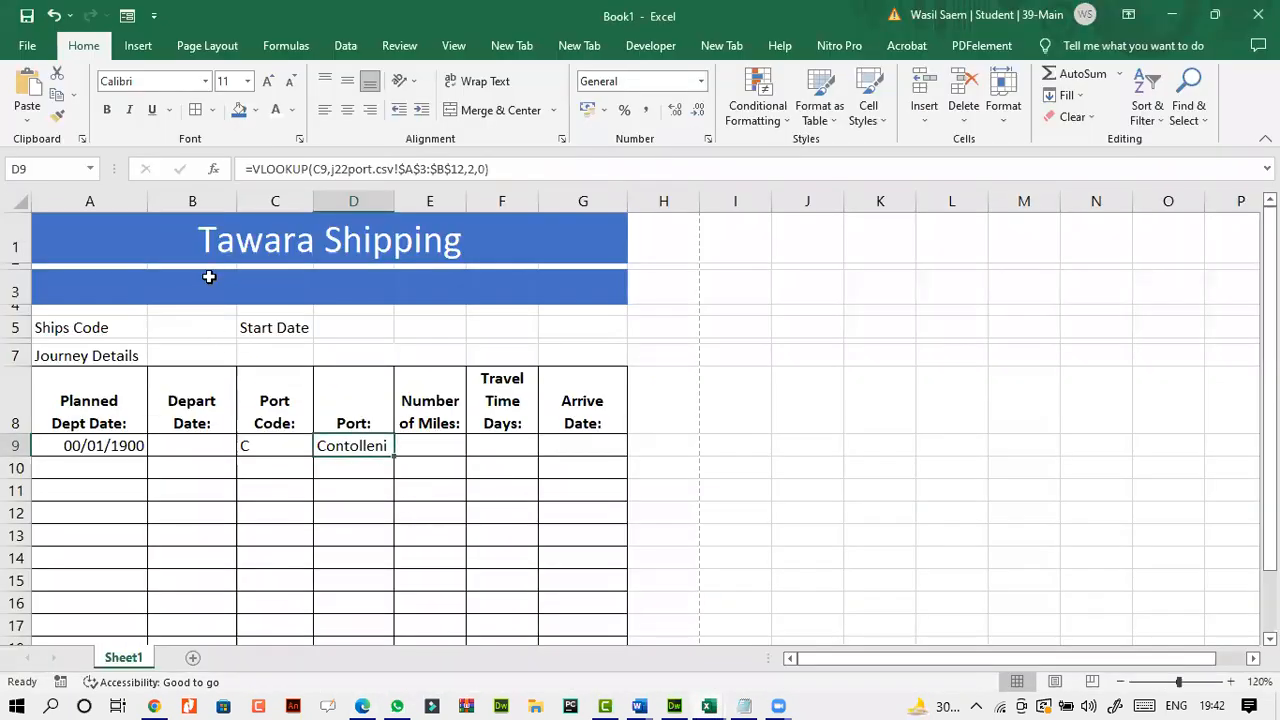
left_click(194, 444)
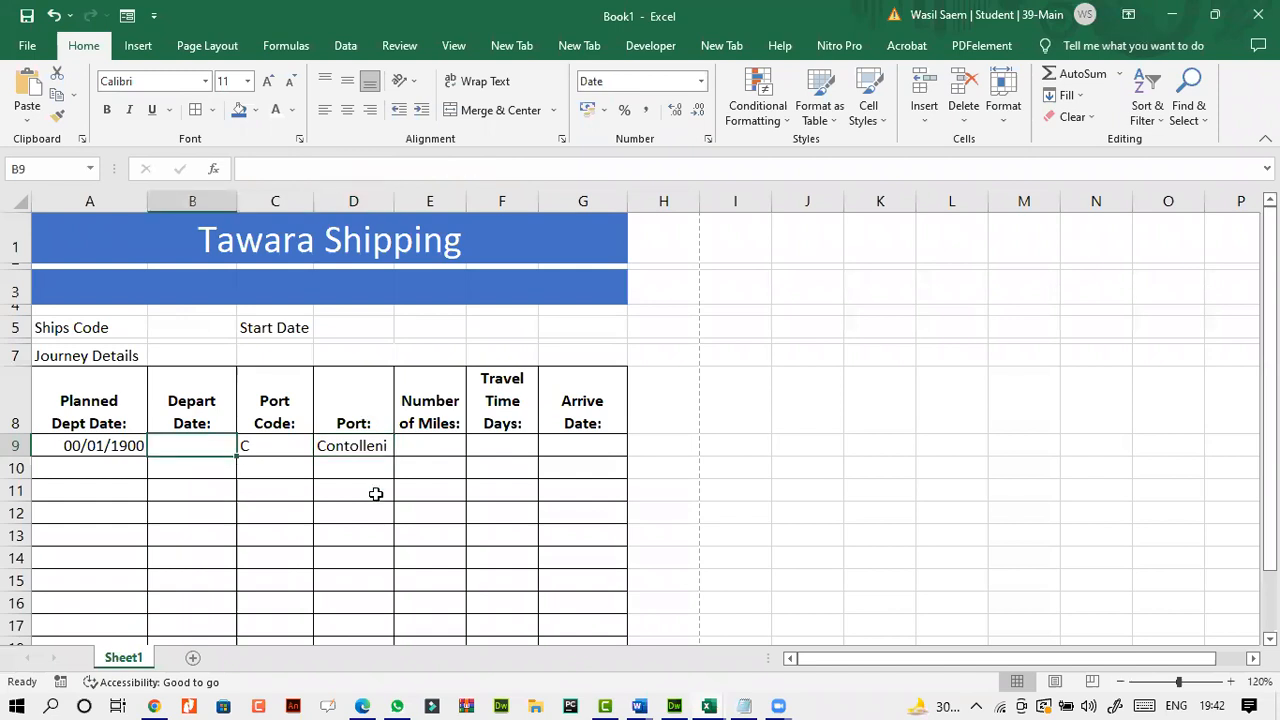
left_click(363, 706)
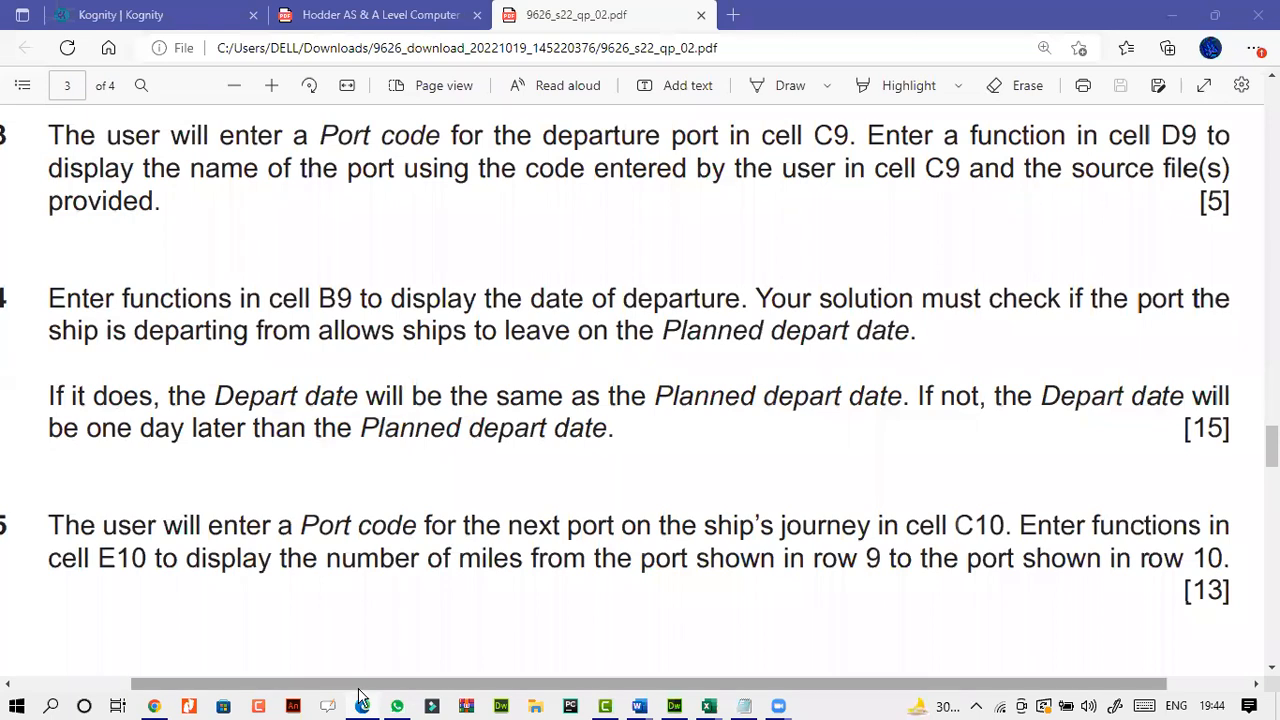
mouse_move(708, 706)
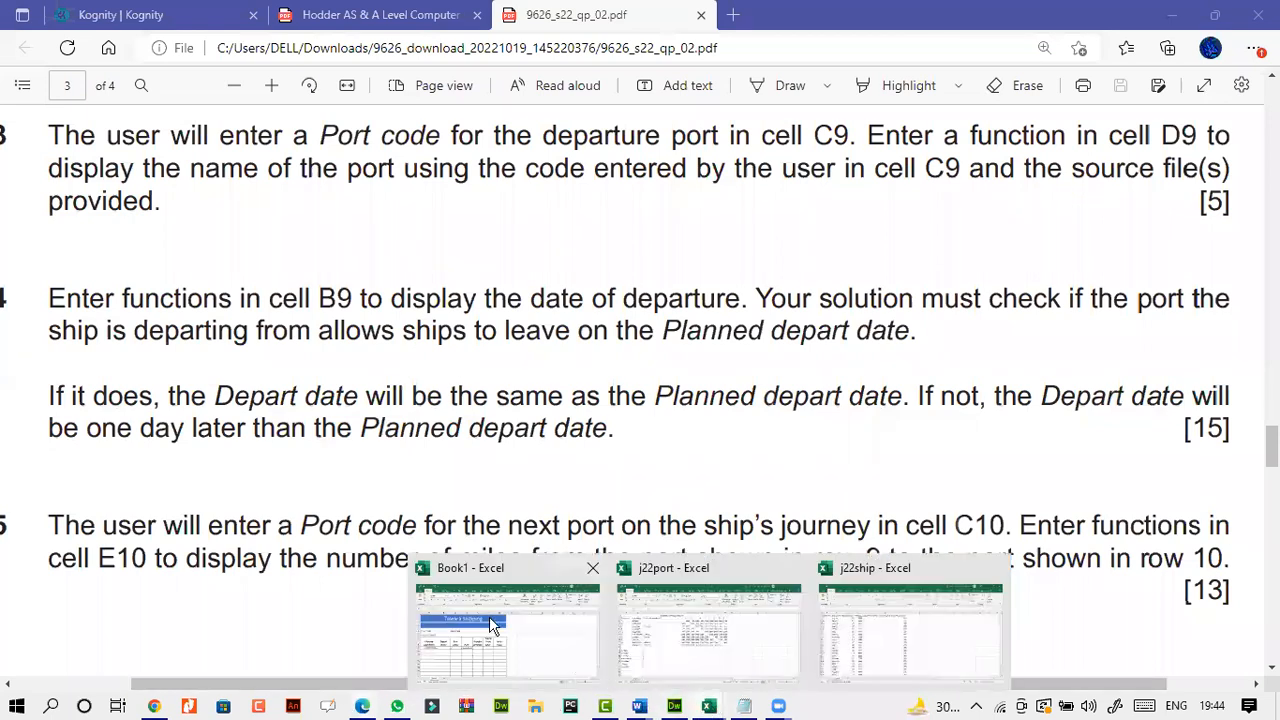
left_click(492, 626)
left_click(362, 706)
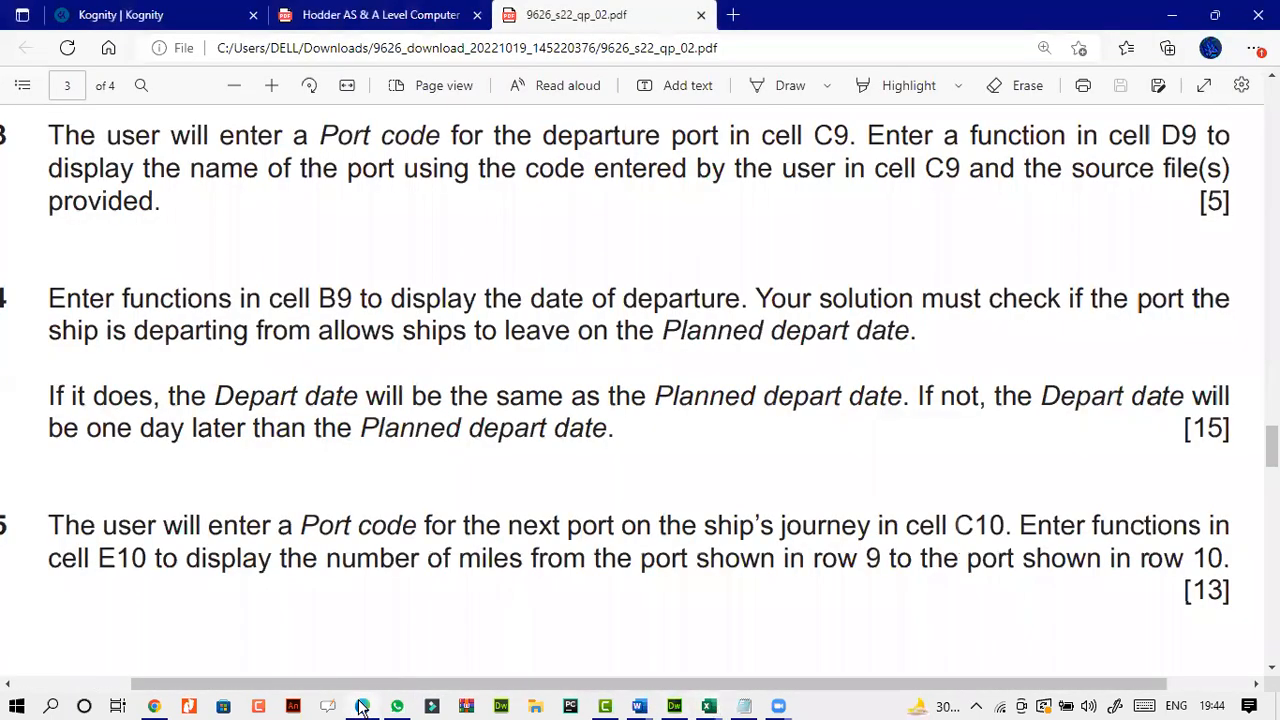
left_click(362, 706)
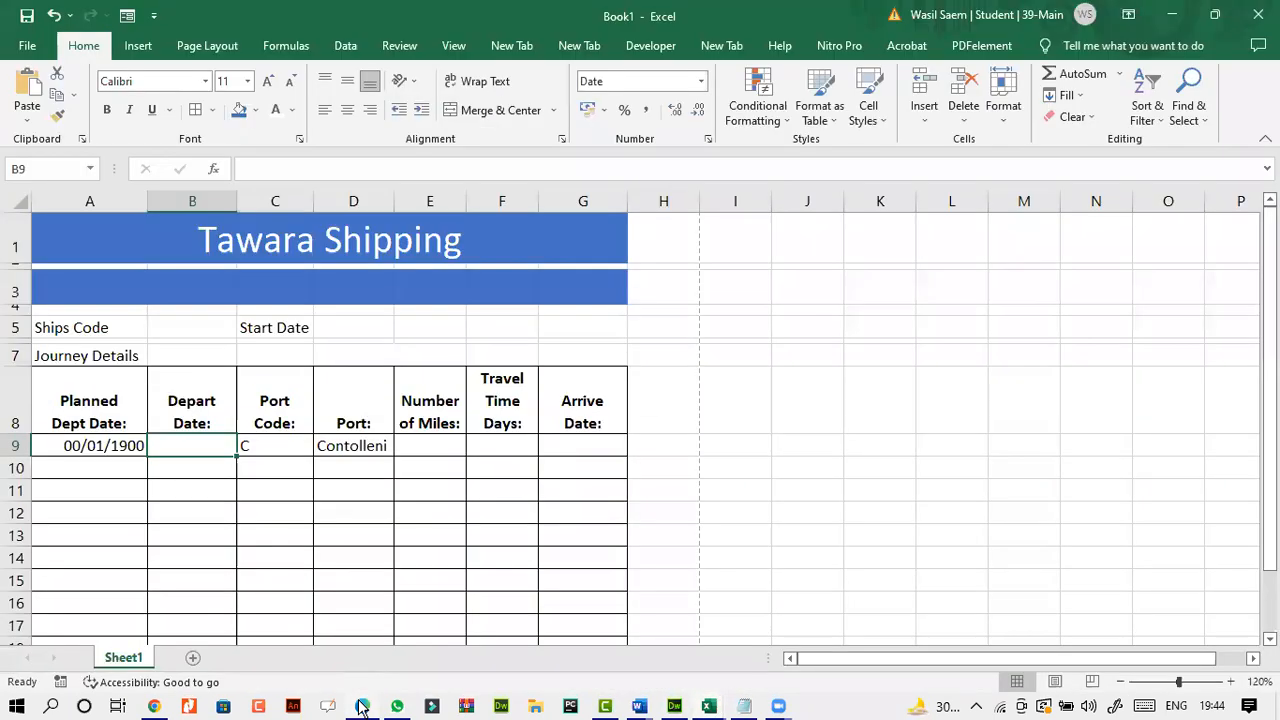
left_click(362, 706)
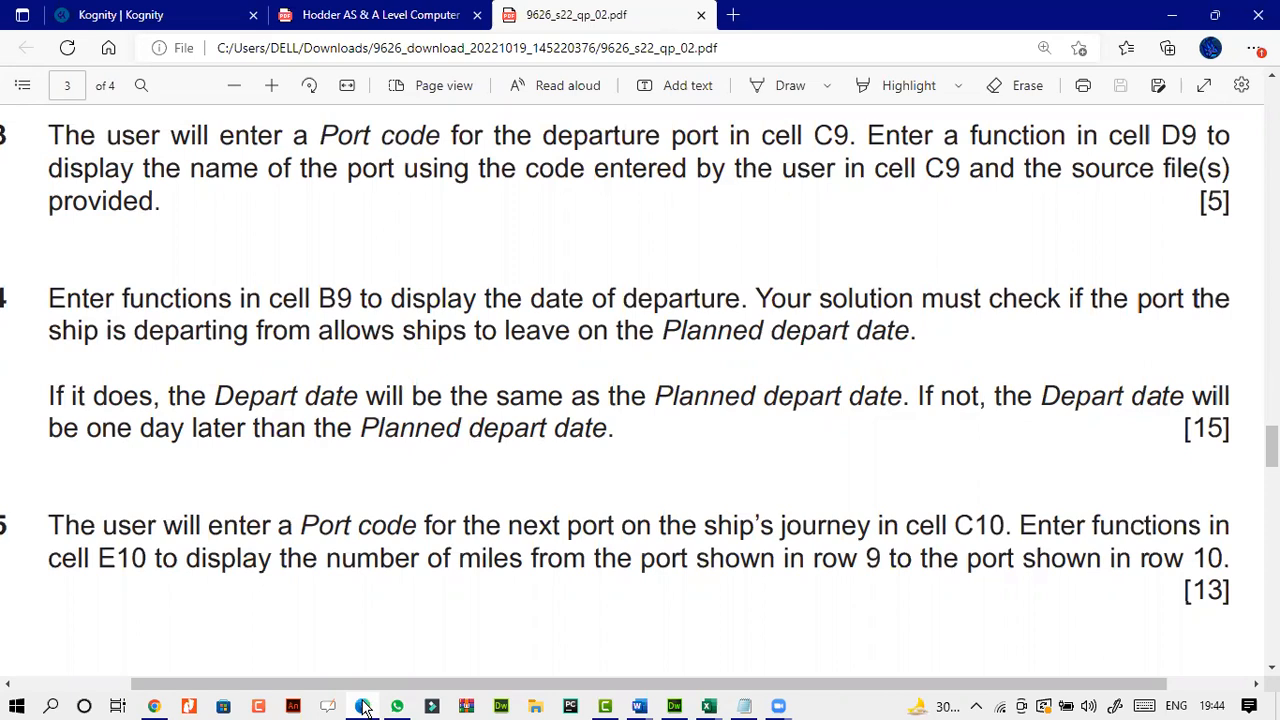
left_click(363, 708)
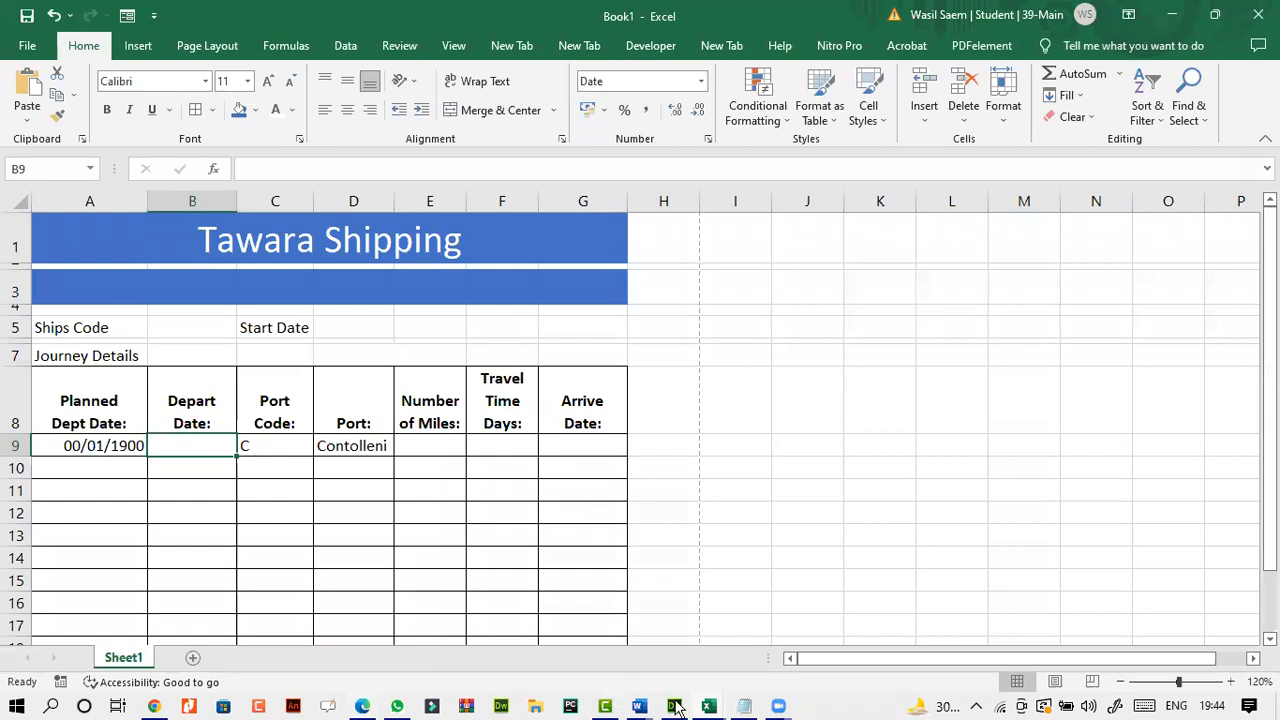
- Switch to the j22port workbook and examine the port codes and the days in the Customs closed on column
key("alt+Tab")
left_click(296, 517)
left_click(74, 256)
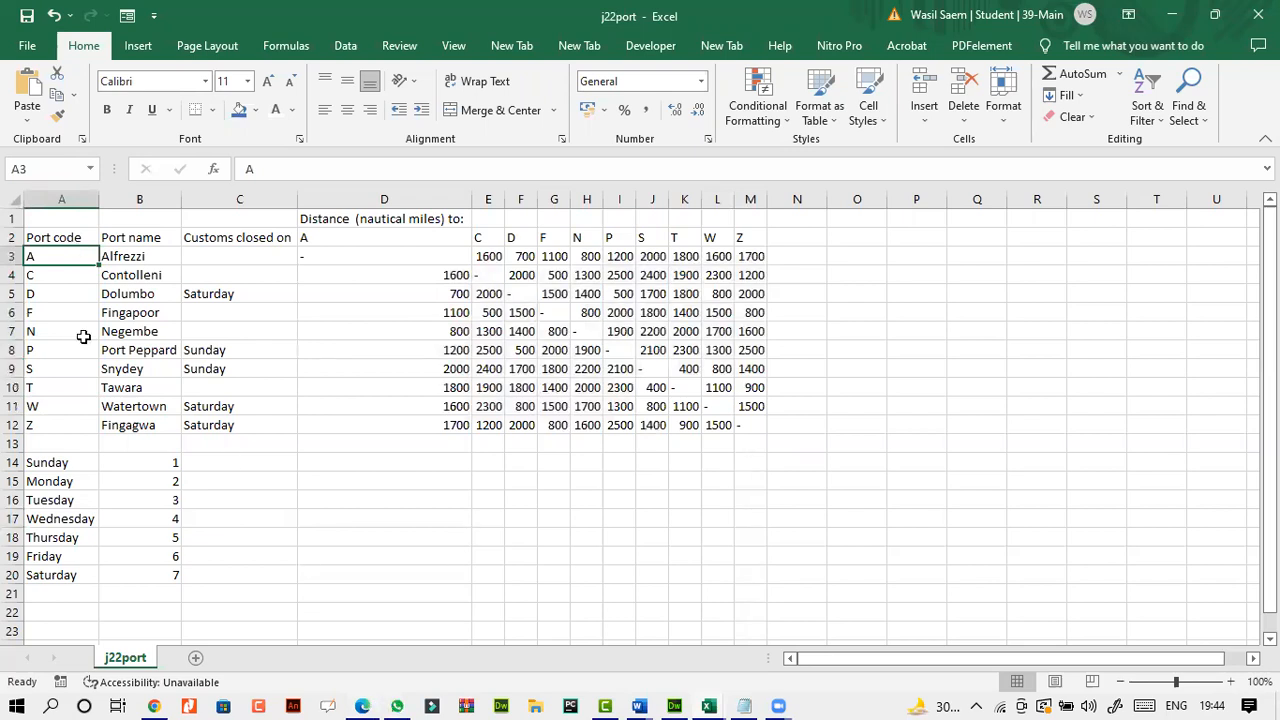
left_click(68, 428, "shift")
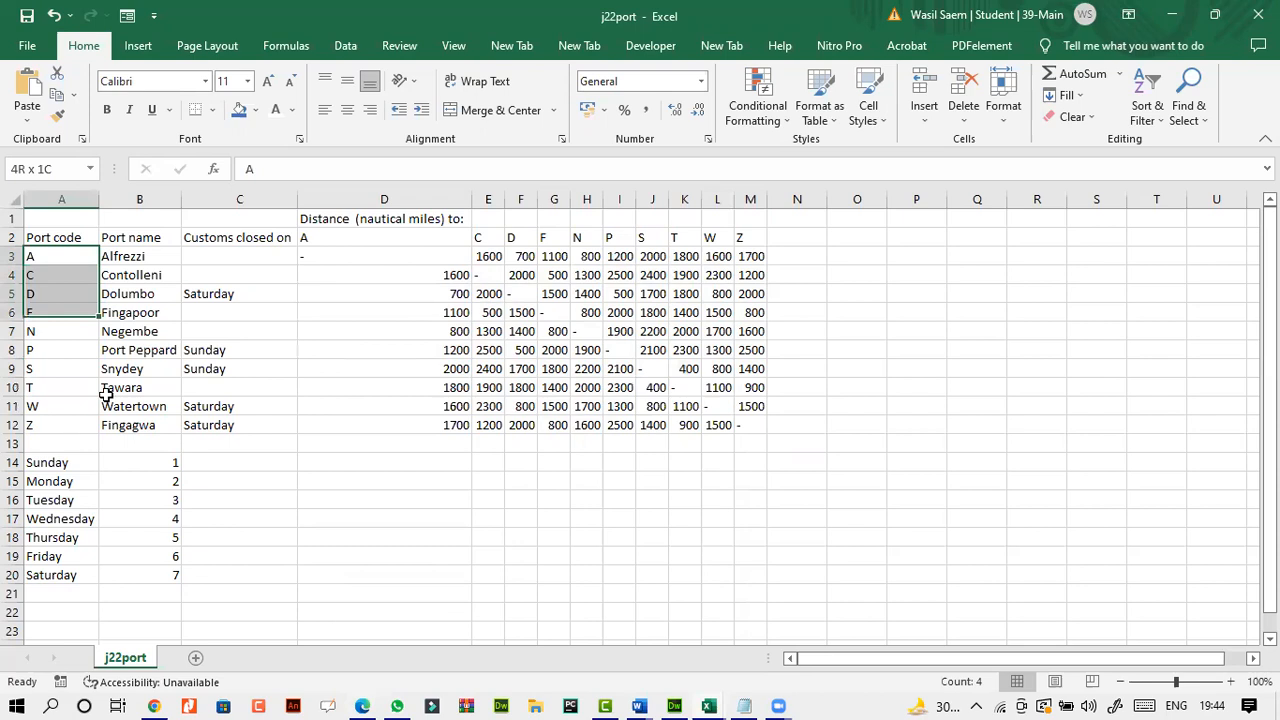
left_click(224, 255)
key("Down")
key("Down")
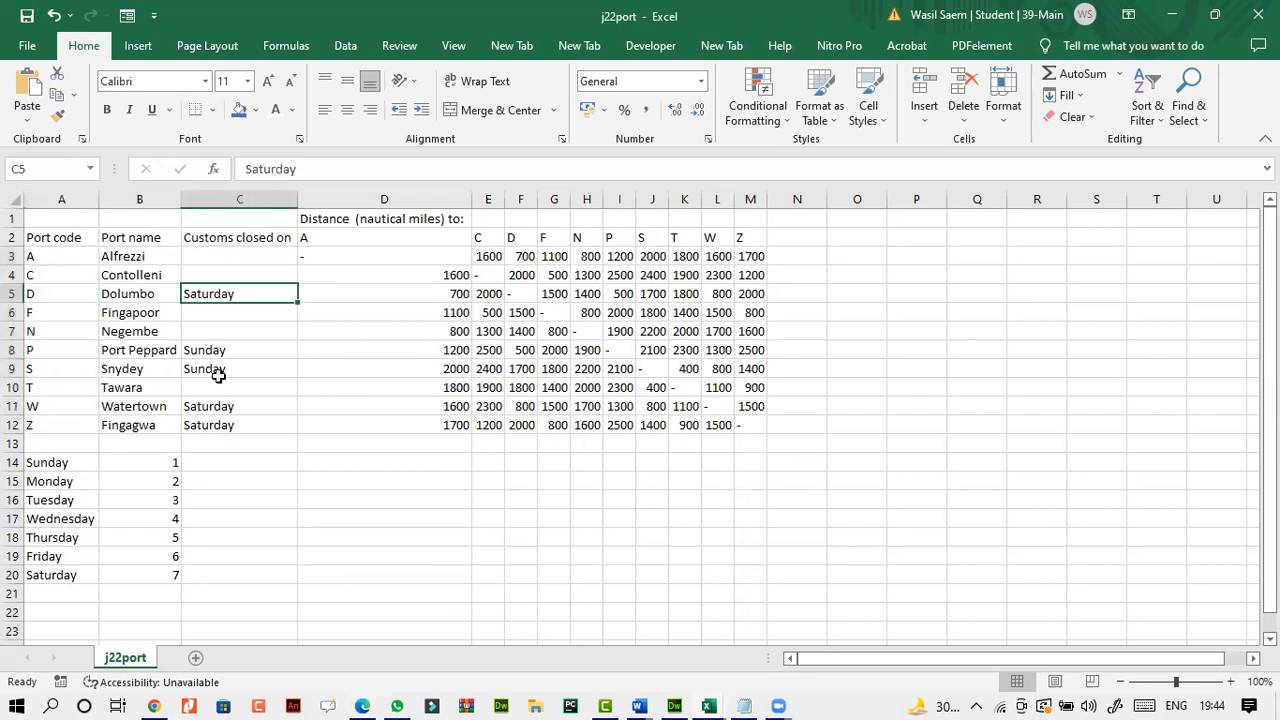
- Compare the customs closing days with the port codes for Dolumbo, Port Peppard and Fingagwa, and recheck task 4 in the exam paper in Edge
left_click(220, 407)
left_click(220, 420)
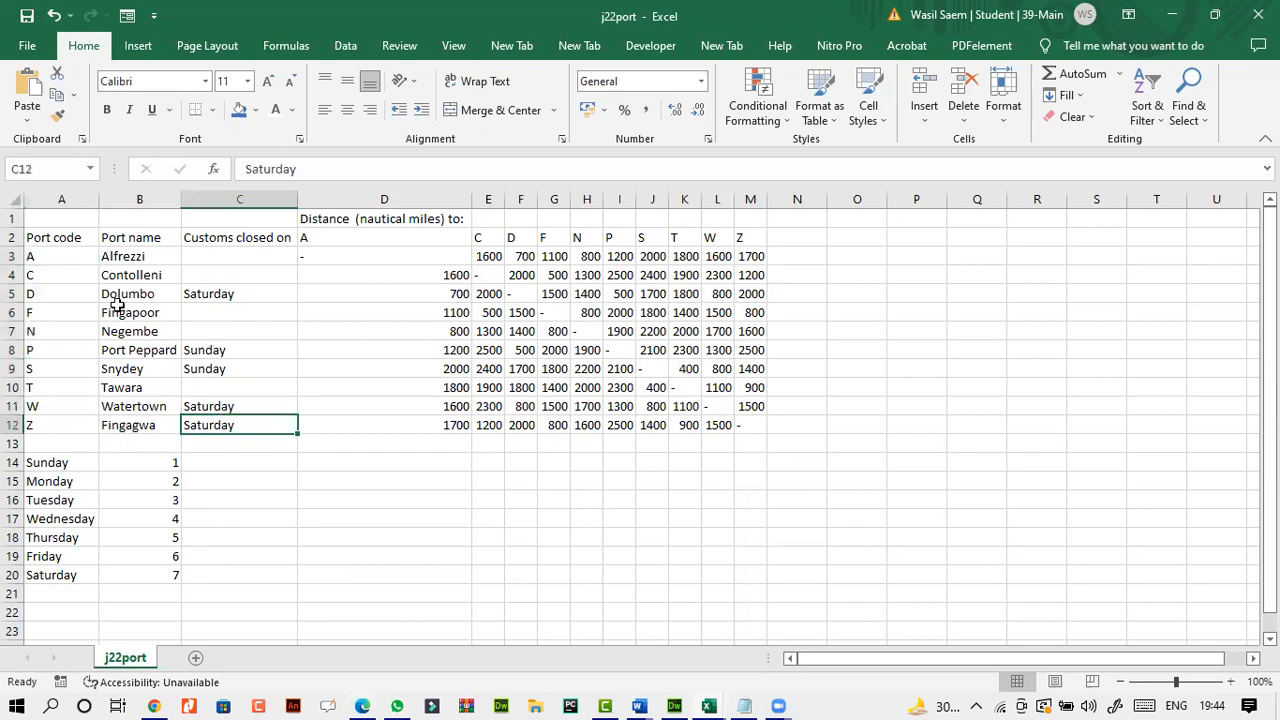
left_click(228, 292)
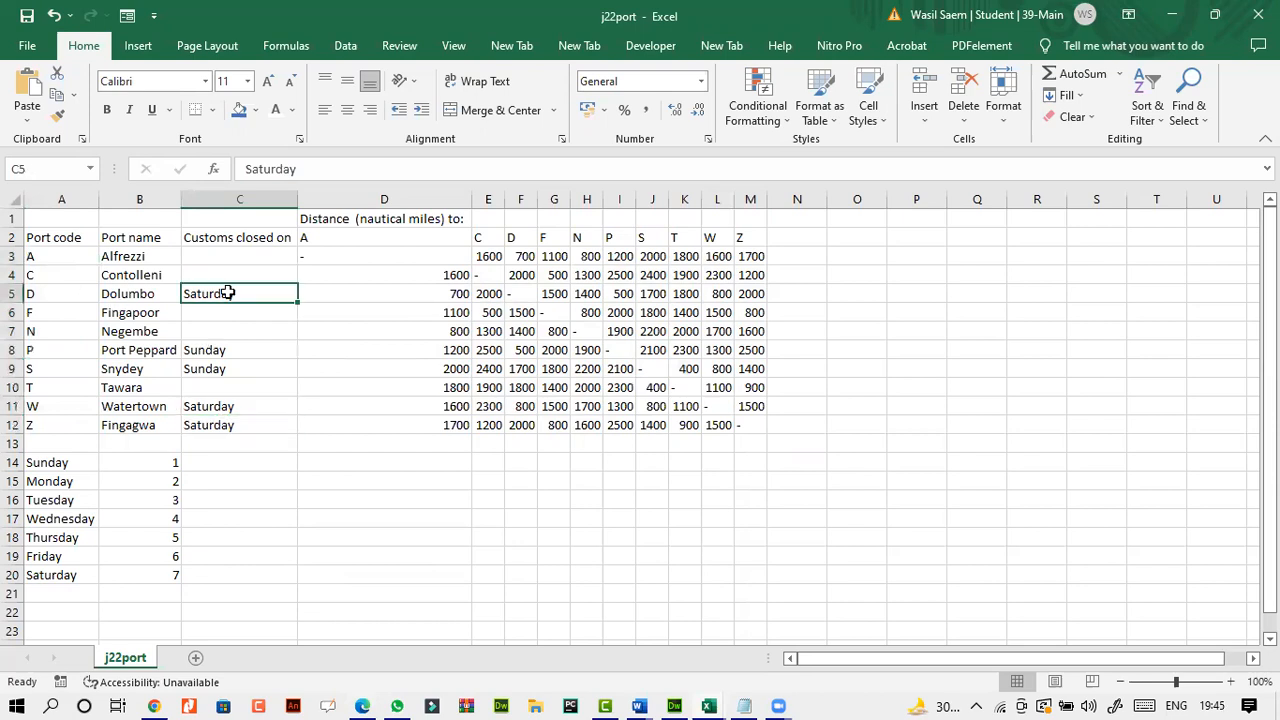
left_click(209, 348)
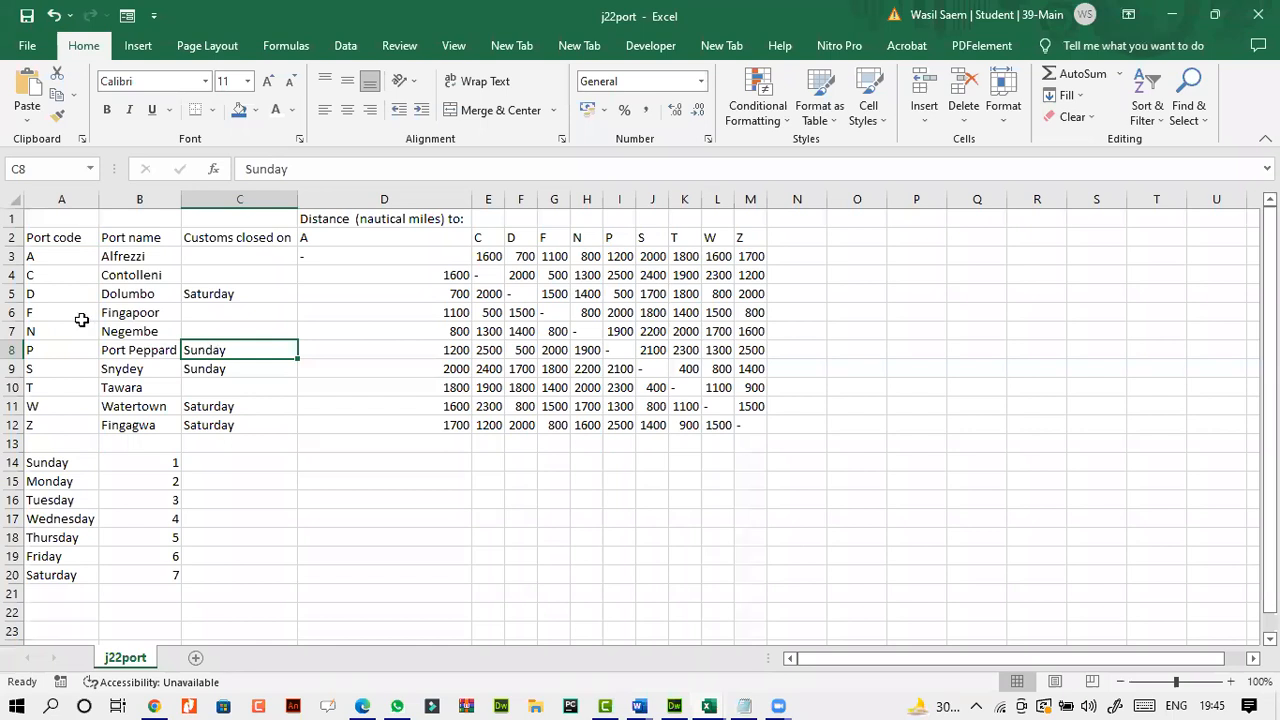
left_click(49, 295)
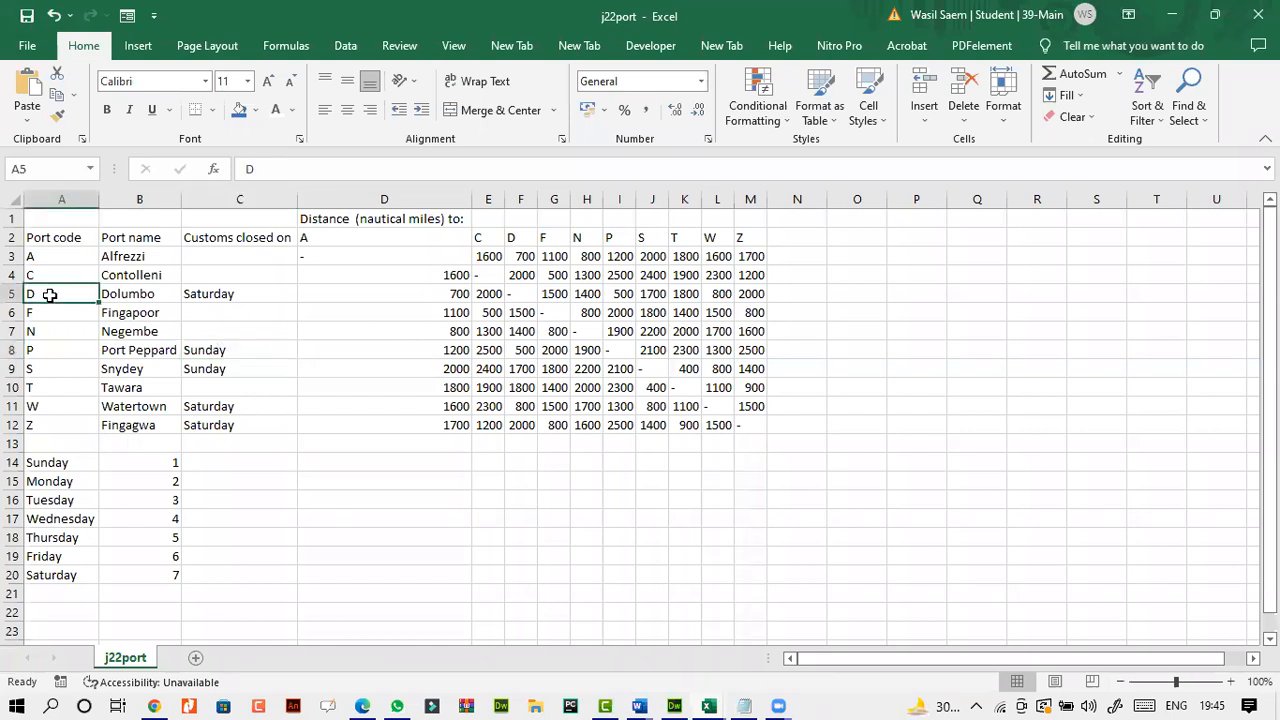
left_click(205, 295)
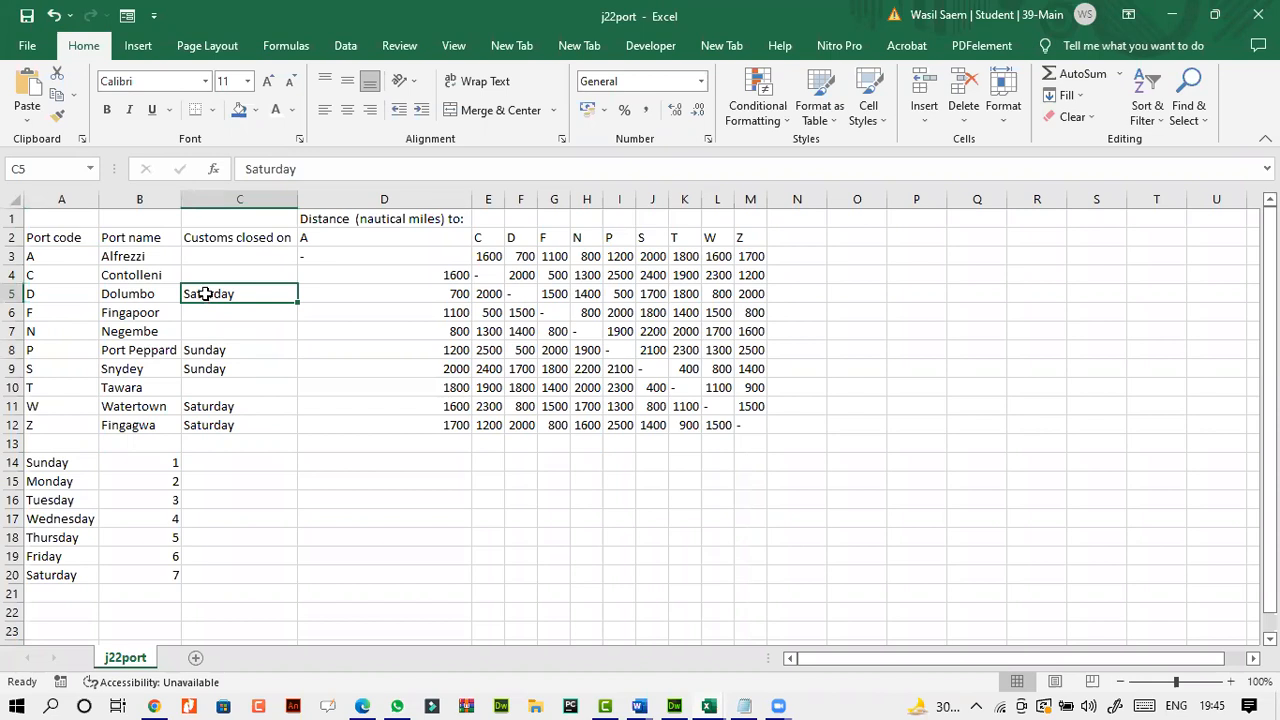
left_click(77, 297)
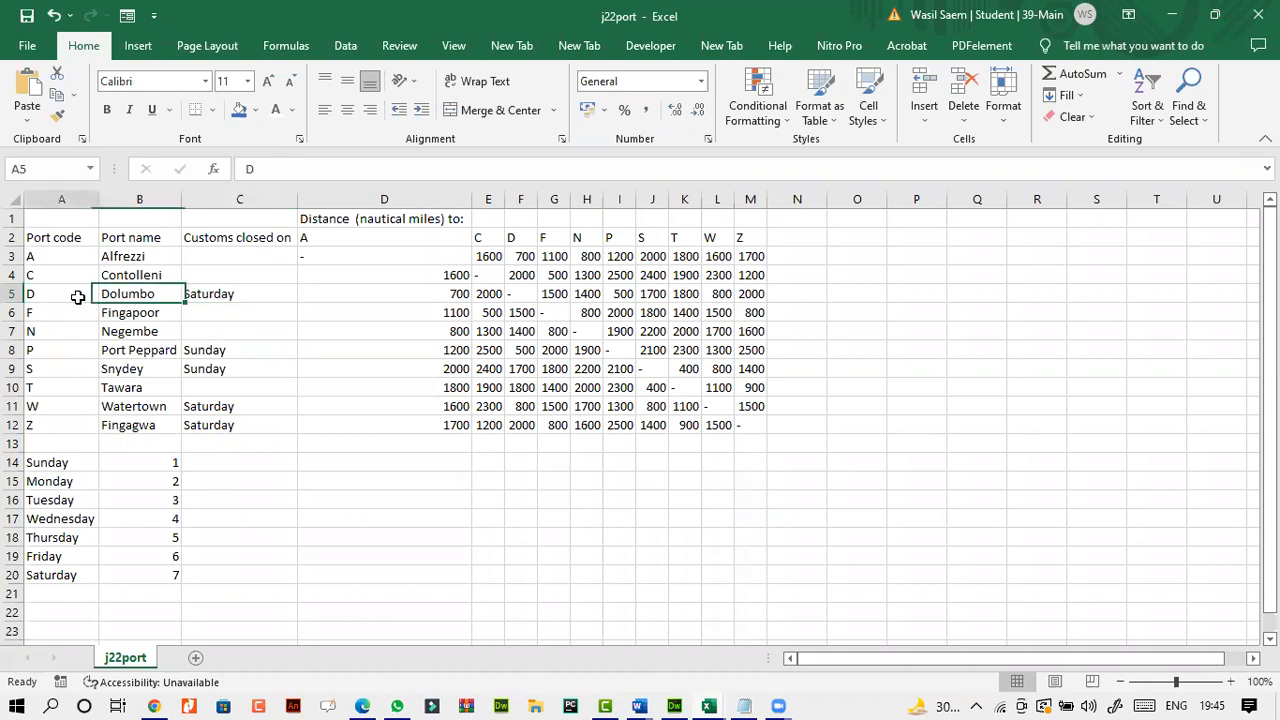
left_click(363, 707)
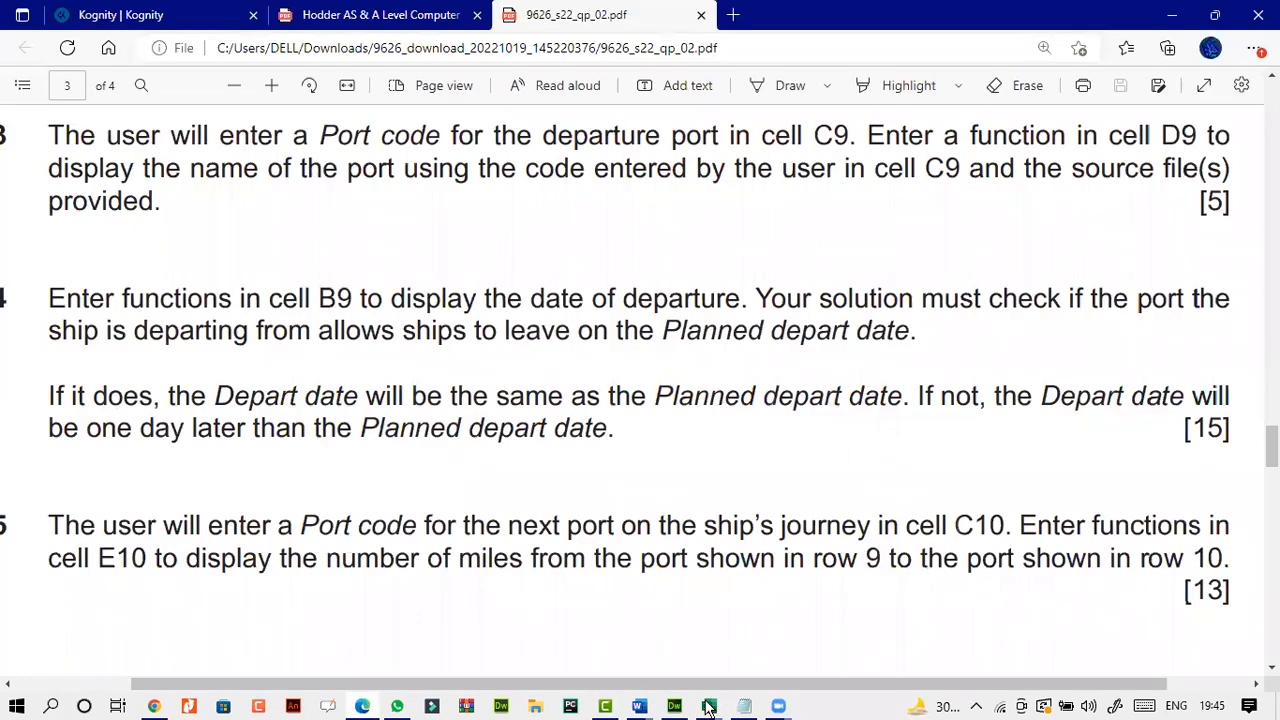
- Switch to Book1 in Excel and begin an IF formula in B9 whose test is a VLOOKUP of port code C9
mouse_move(708, 707)
left_click(530, 643)
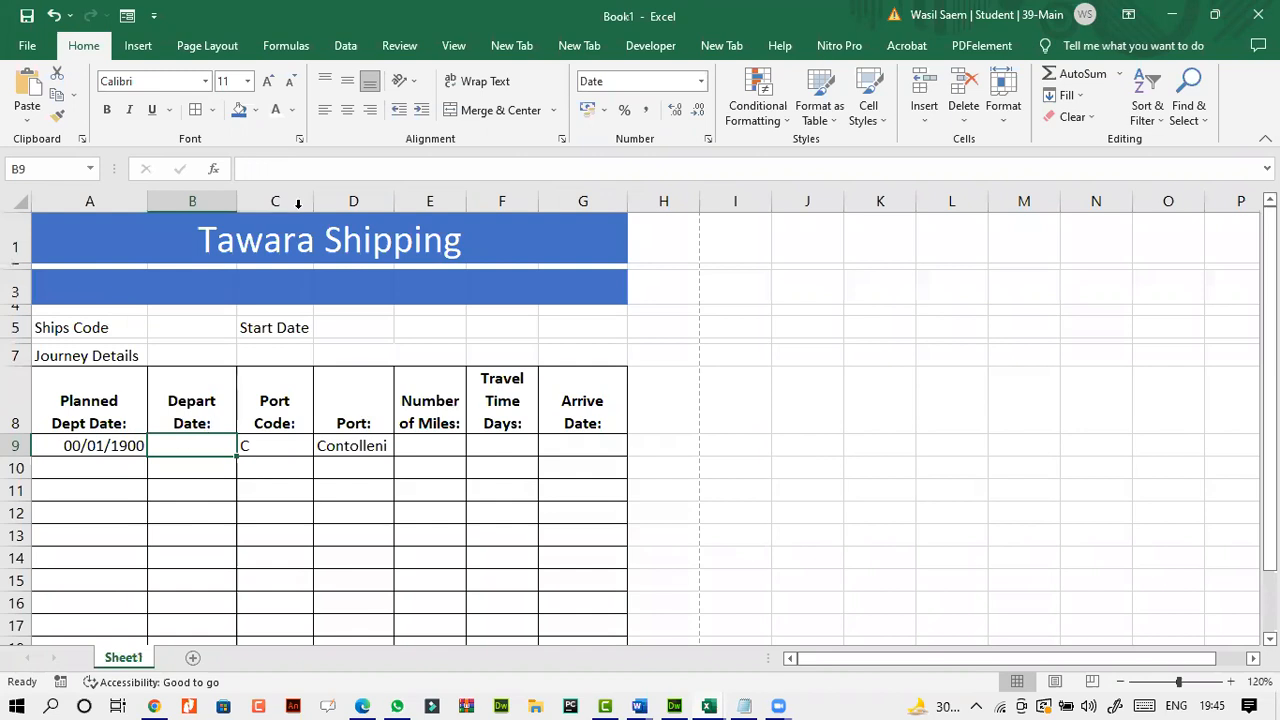
key("F2")
type("=")
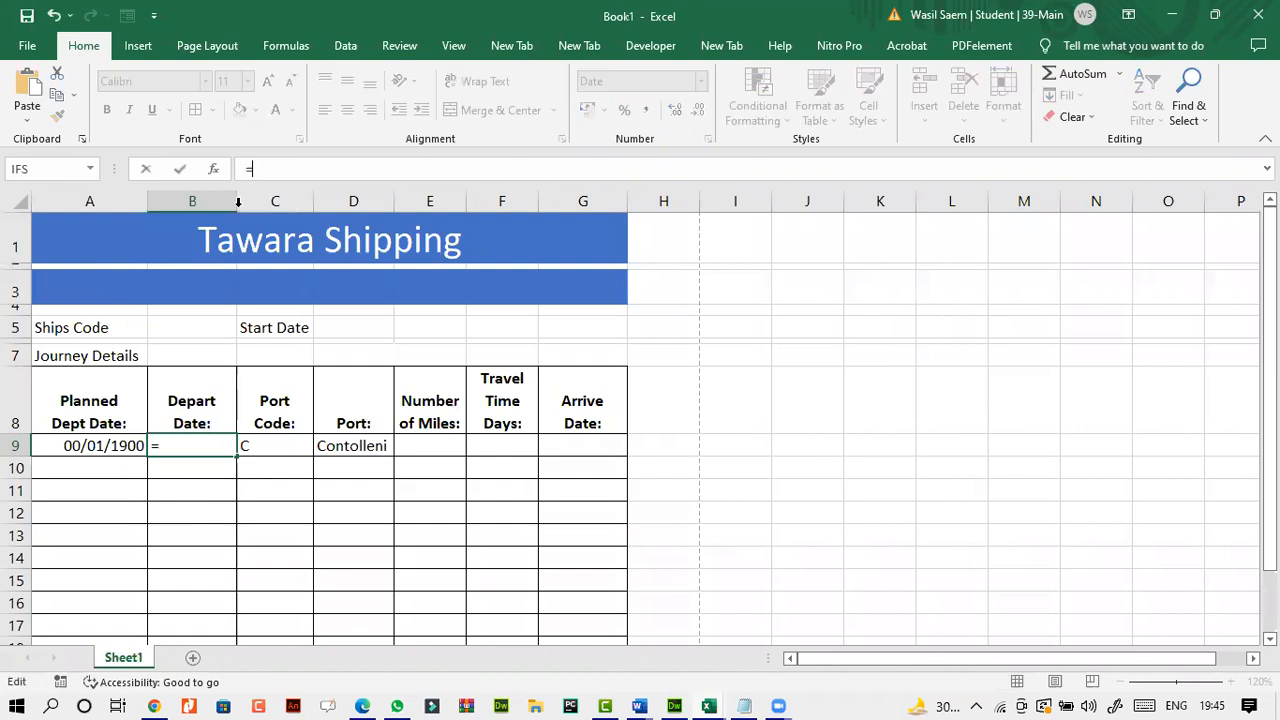
type("IF(")
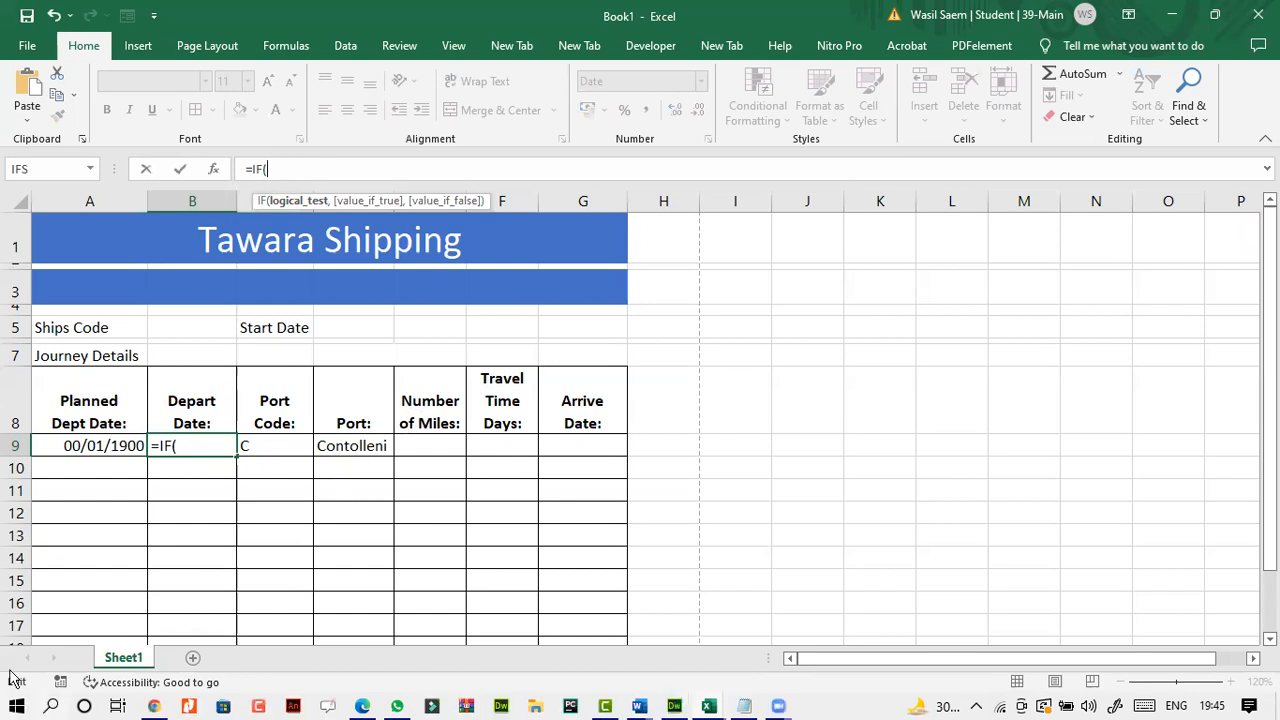
left_click(708, 707)
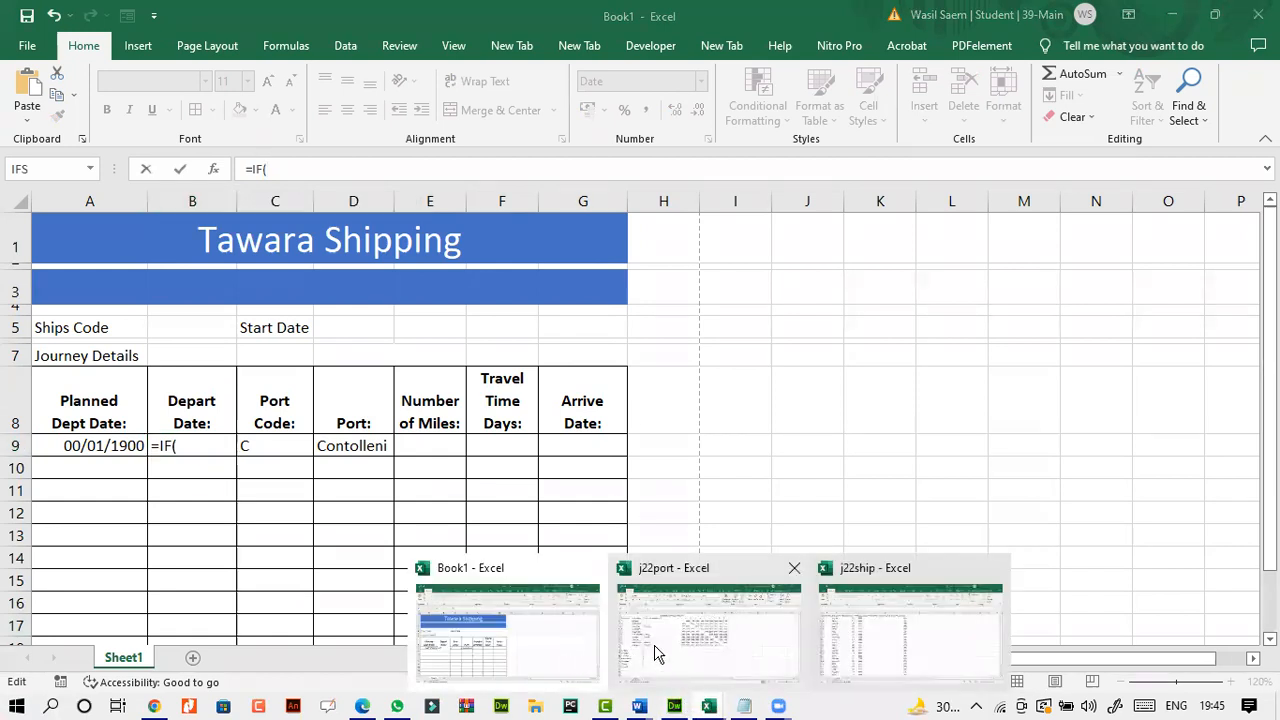
left_click(286, 170)
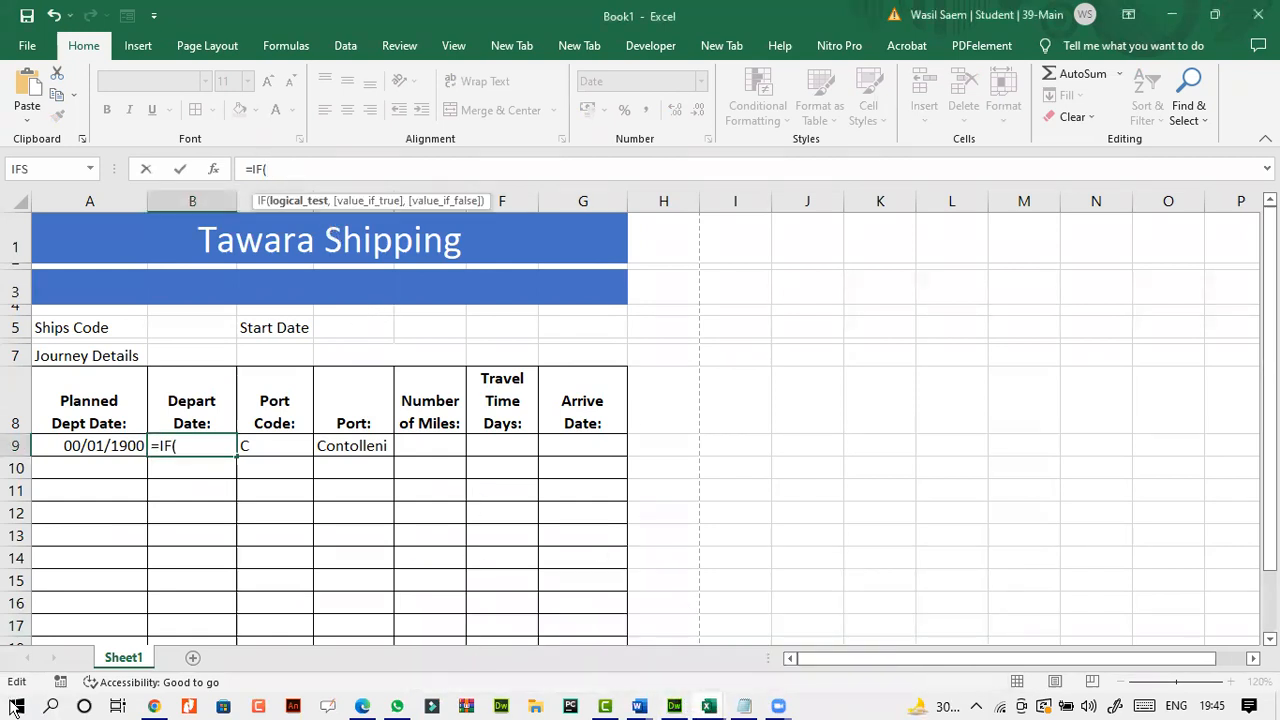
type("VL")
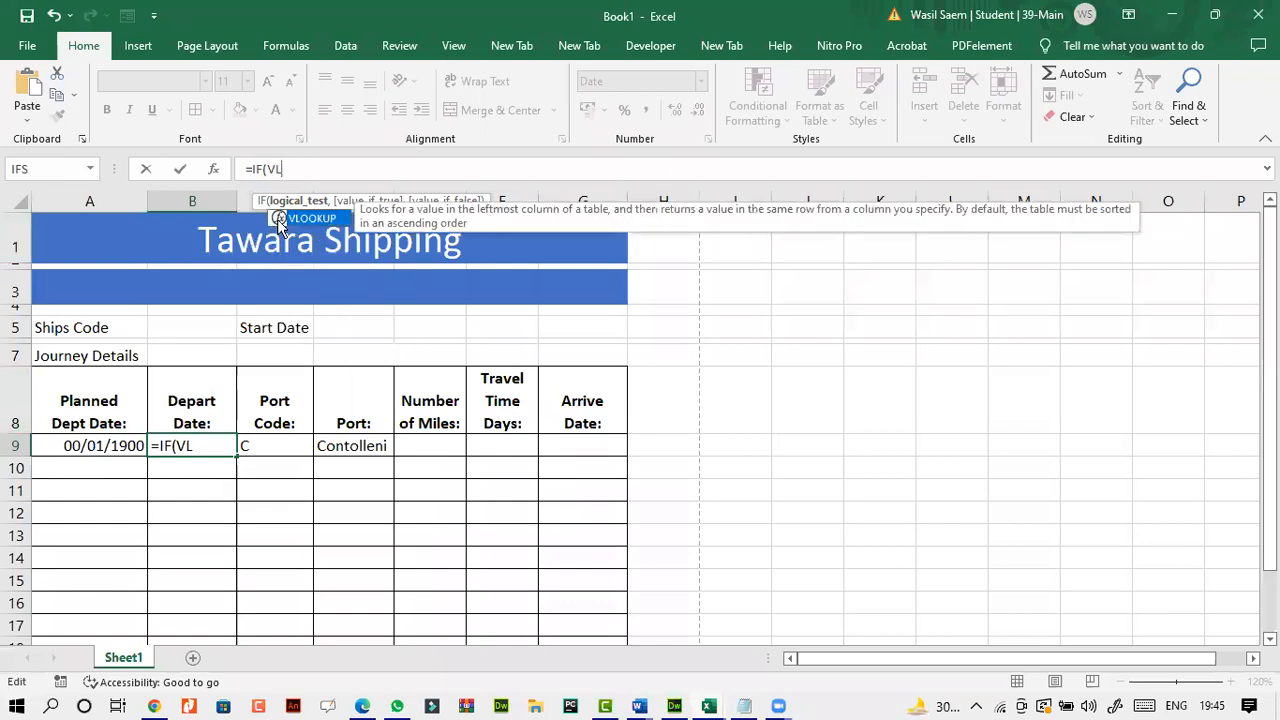
double_click(302, 218)
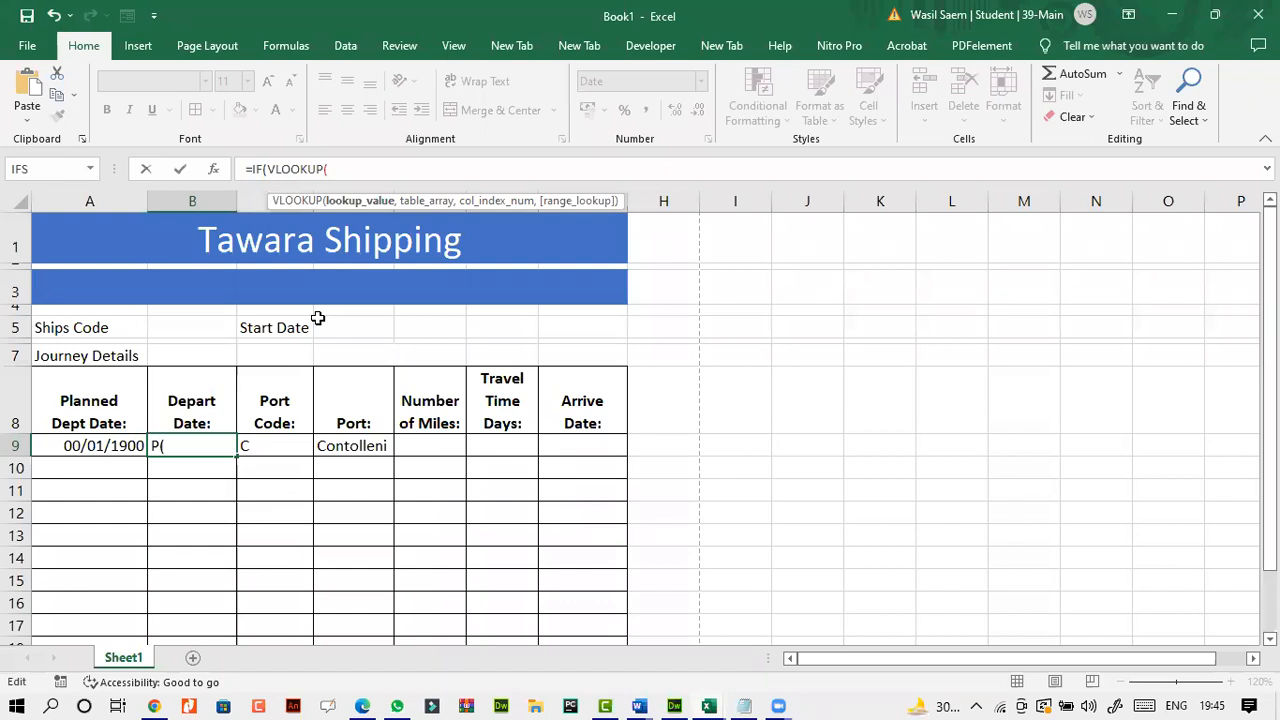
left_click(274, 445)
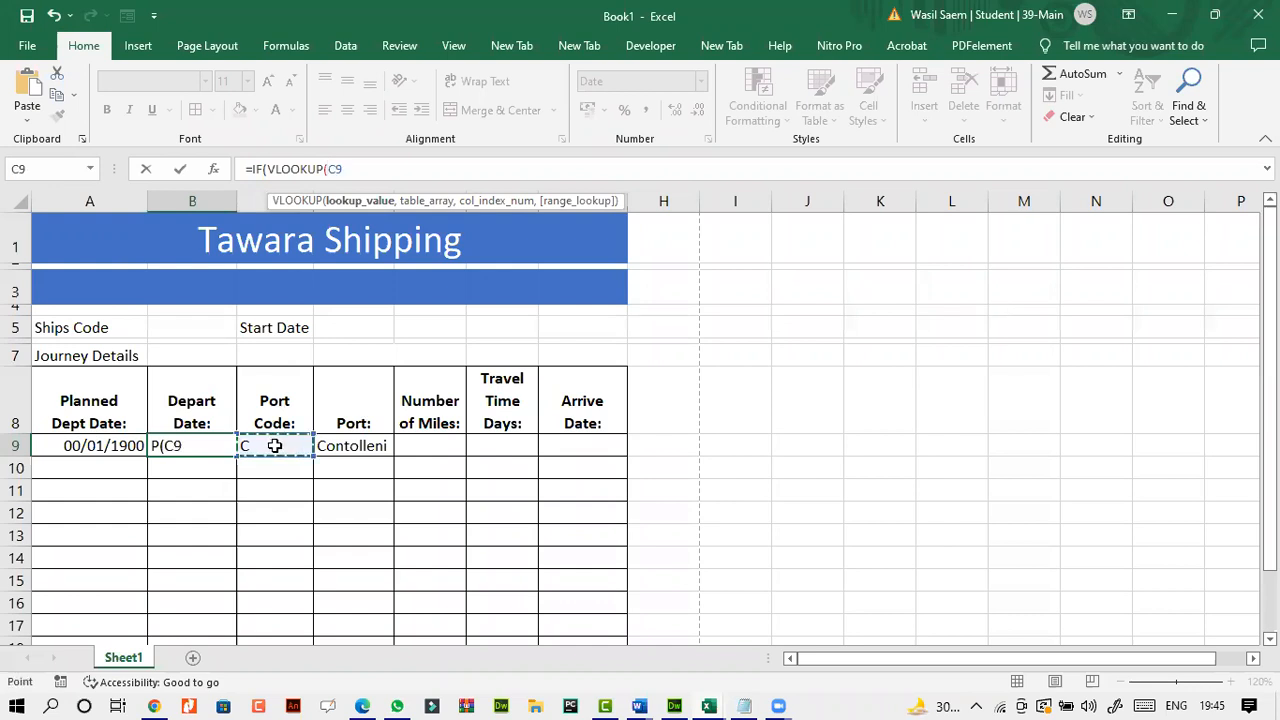
type(",")
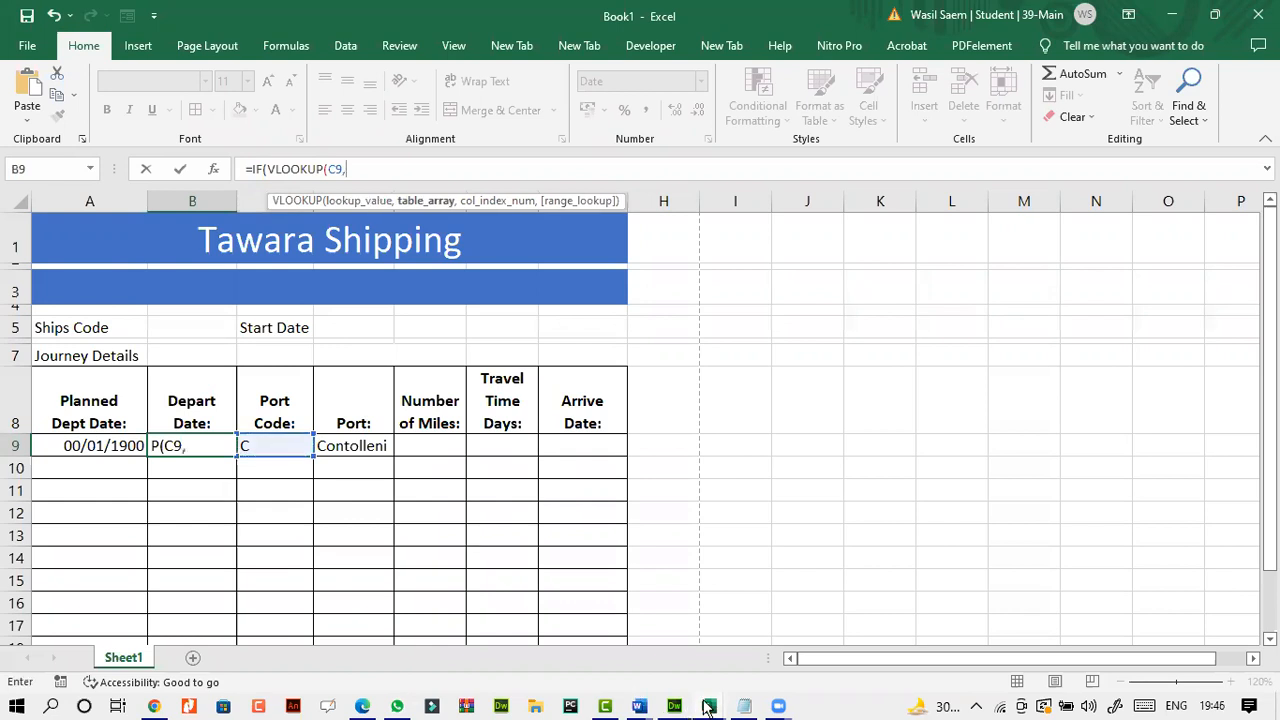
- Complete the IF test with j22port range $A$3:$C$12 as the lookup table, column 3, match type 0, and a comparison with ""
mouse_move(707, 706)
left_click(672, 657)
left_click_drag(196, 285, 280, 428)
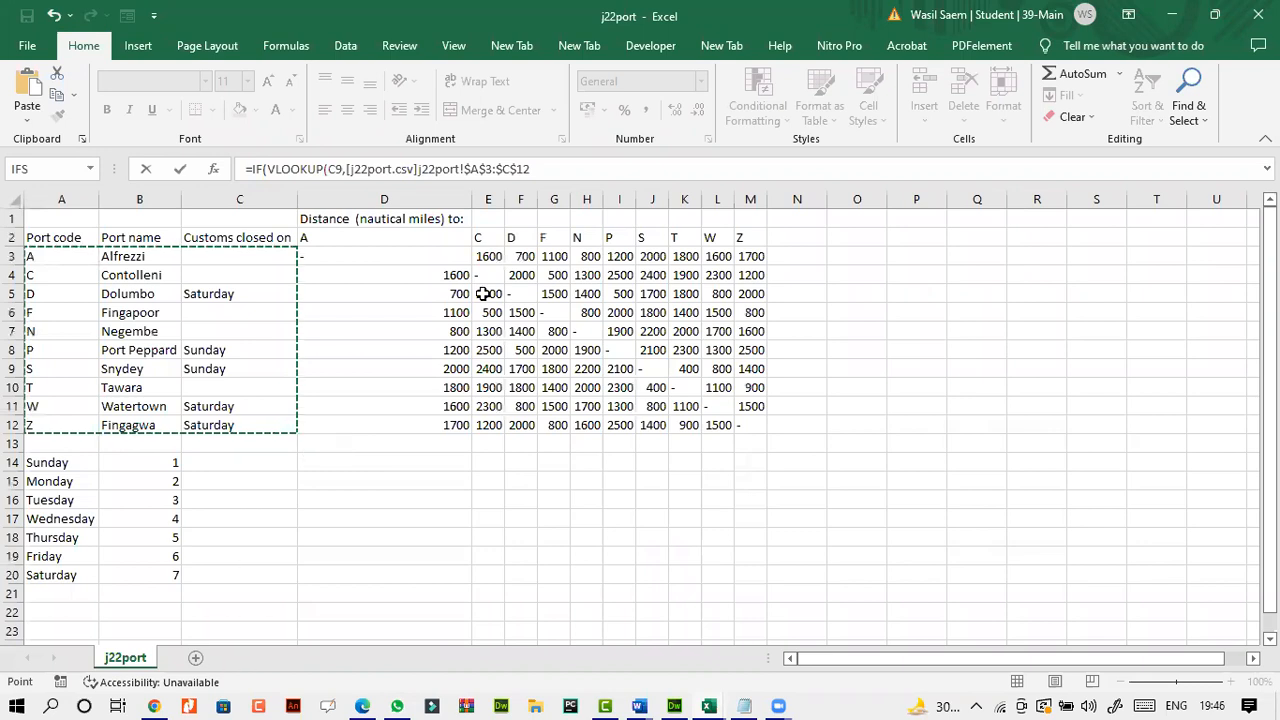
key("F2")
type(",")
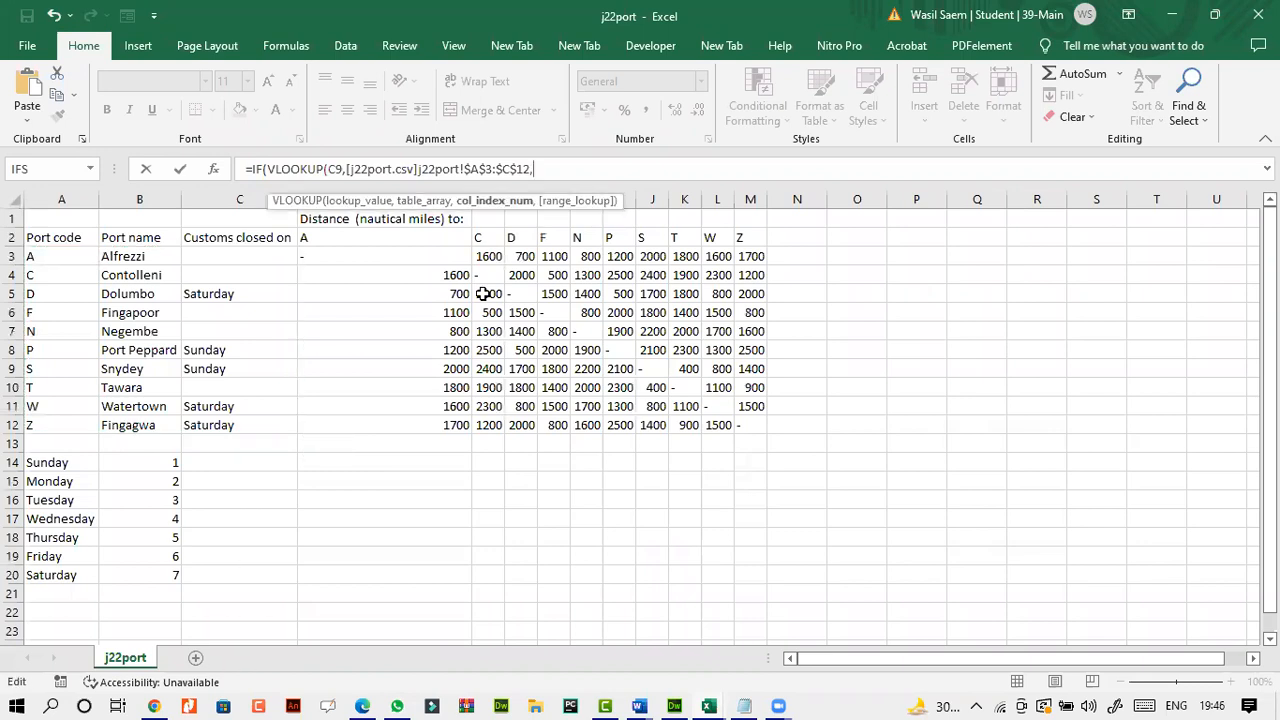
type("3,0")
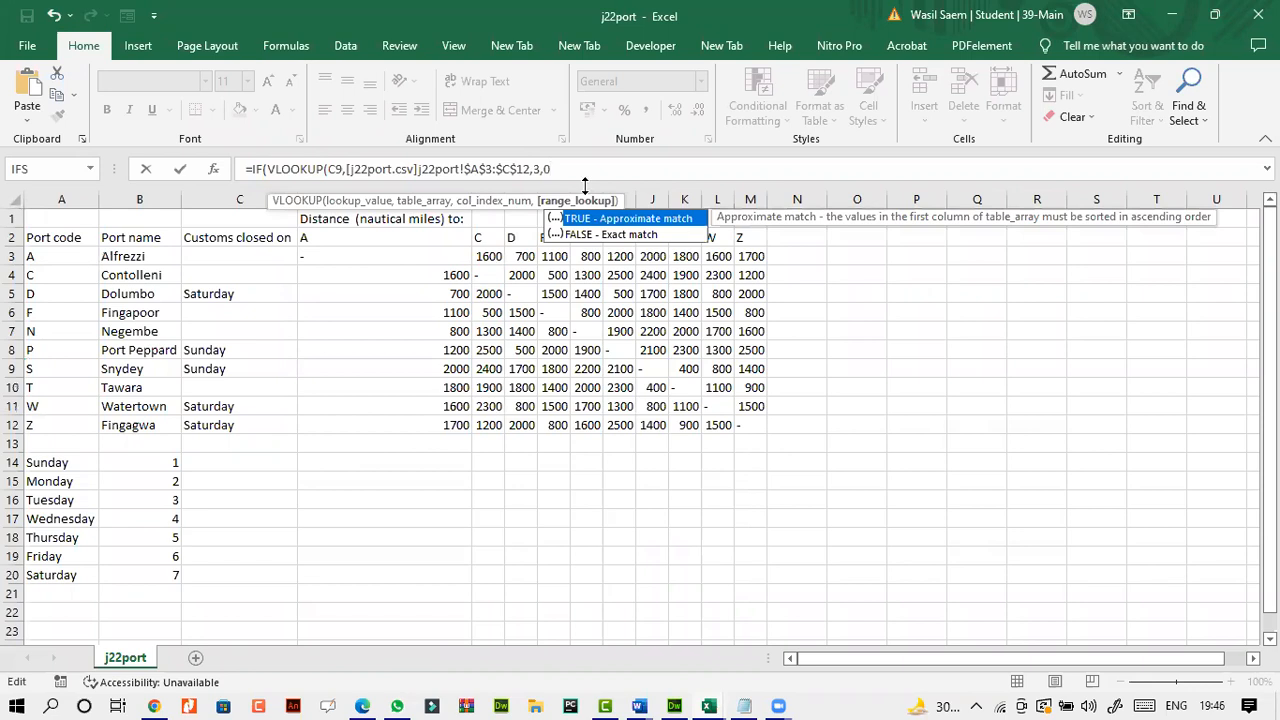
key("BackSpace")
type(")")
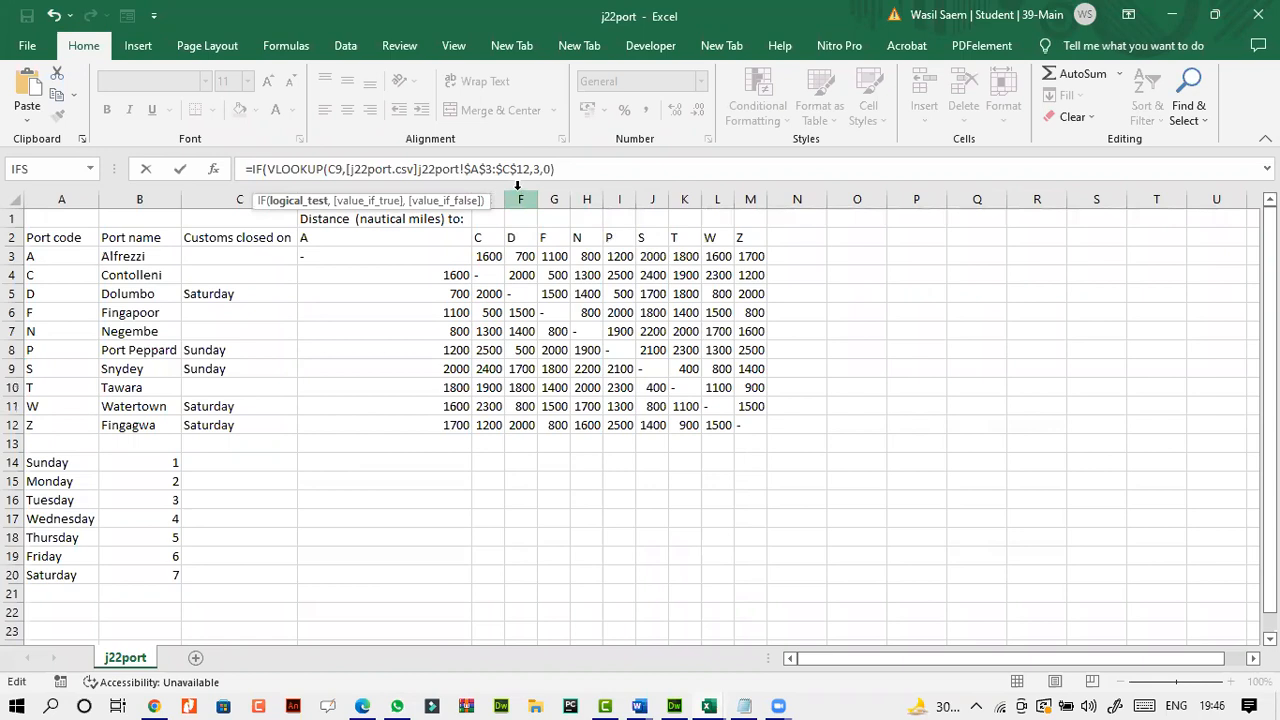
type("=\"\"")
type(",")
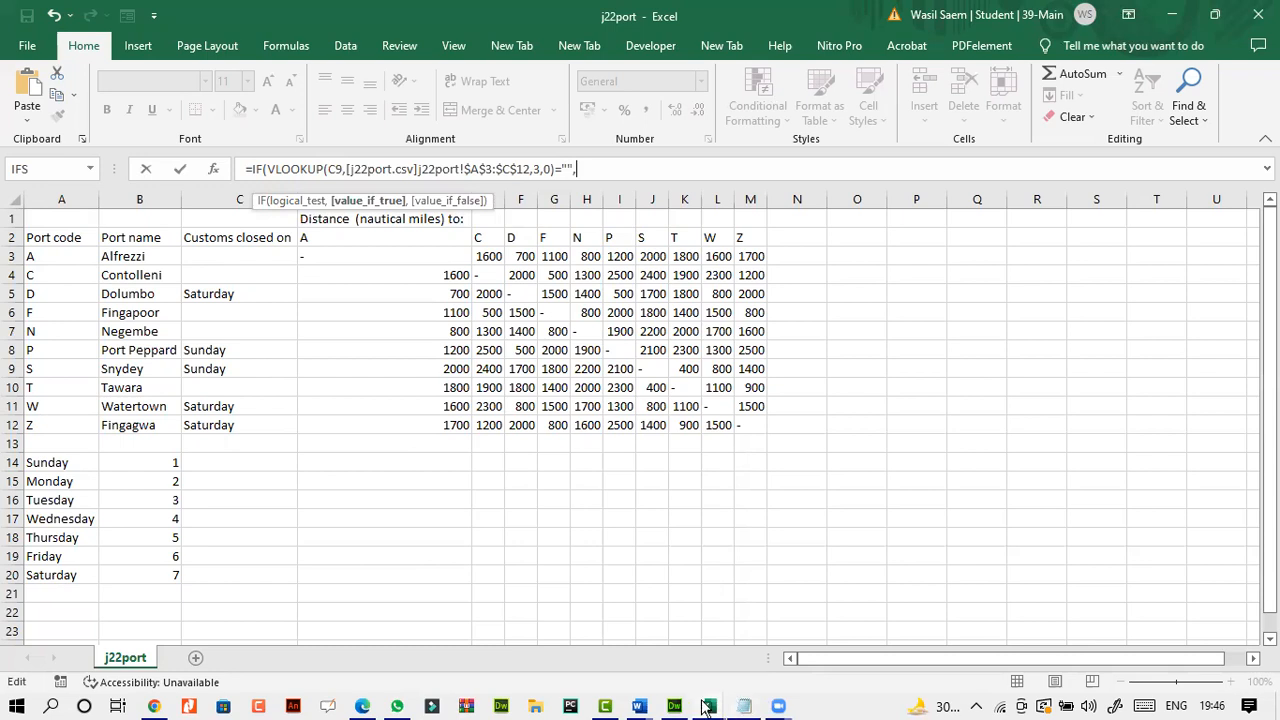
- Finish the B9 formula in Book1 with A9+1 as the true value and A9 as the false value, accepting the closing bracket correction
mouse_move(707, 706)
left_click(531, 653)
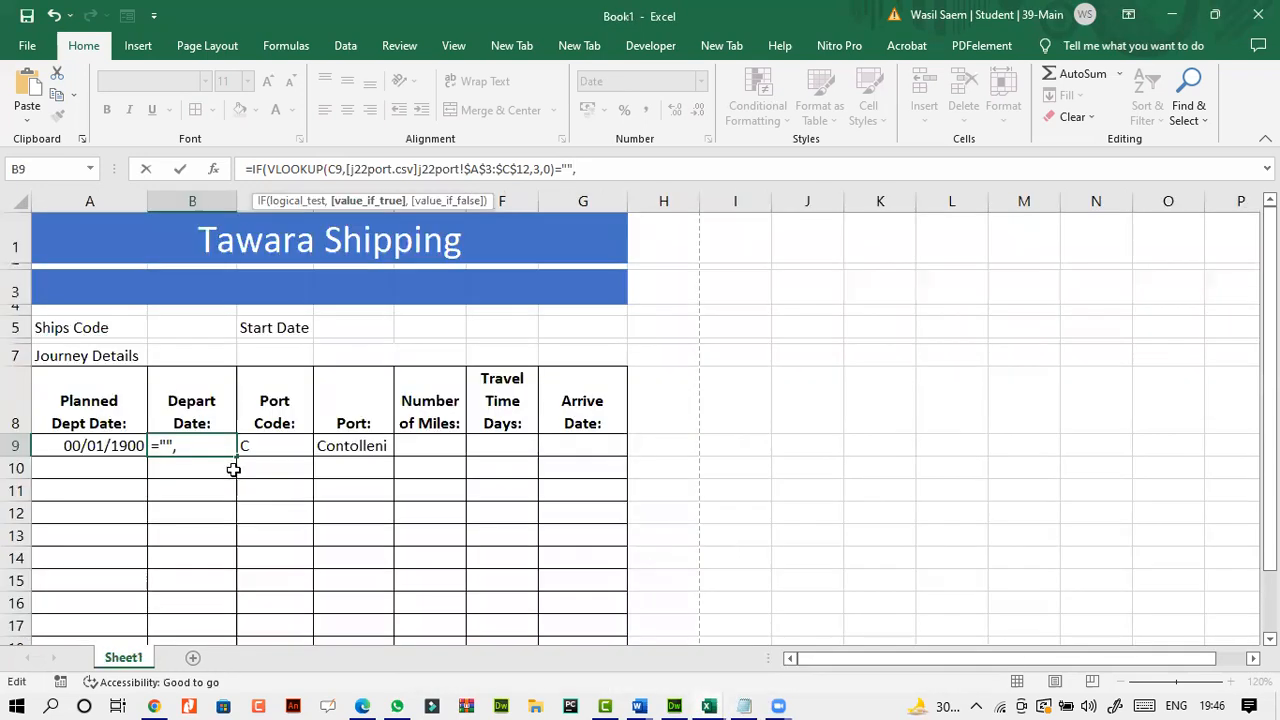
left_click(101, 446)
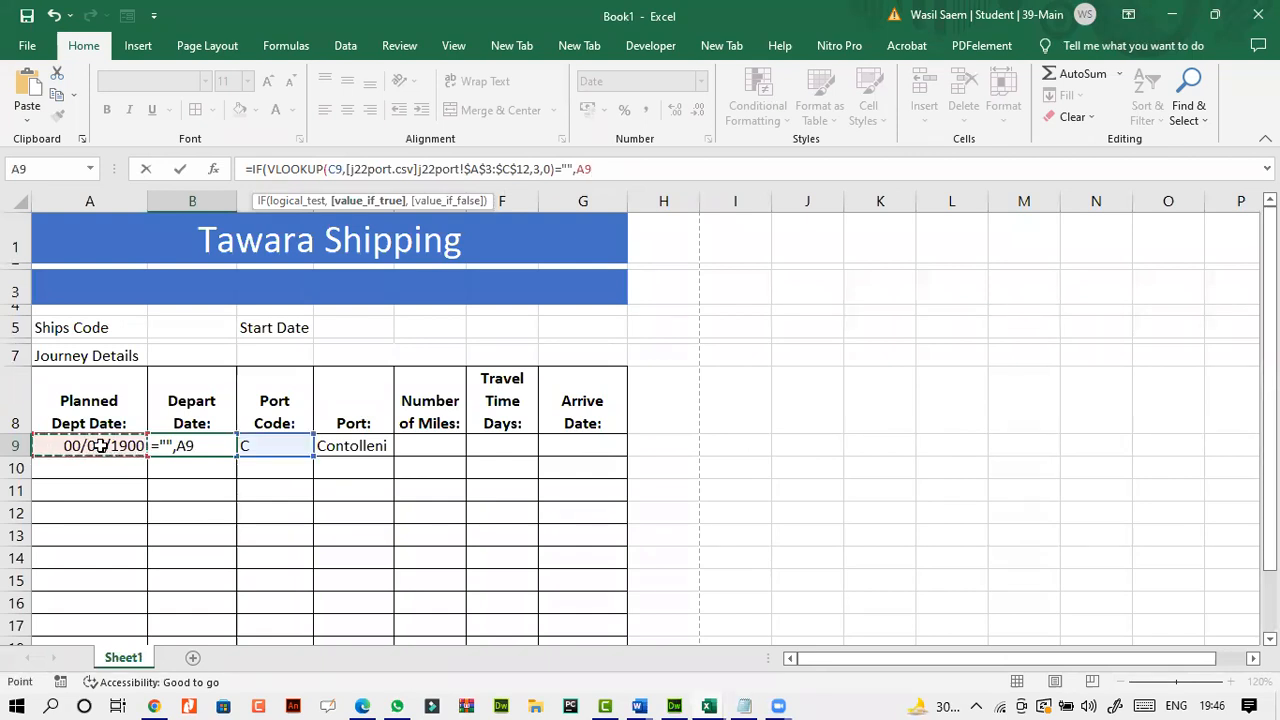
type("+1")
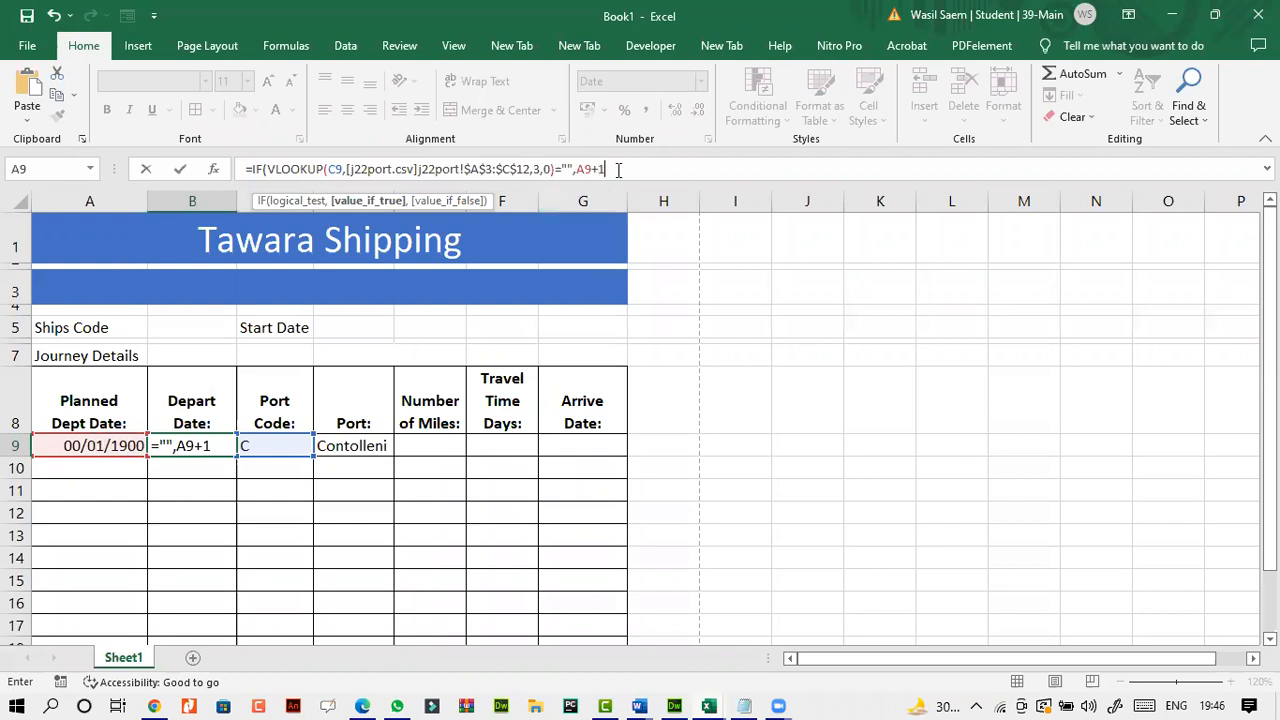
key("alt+Tab")
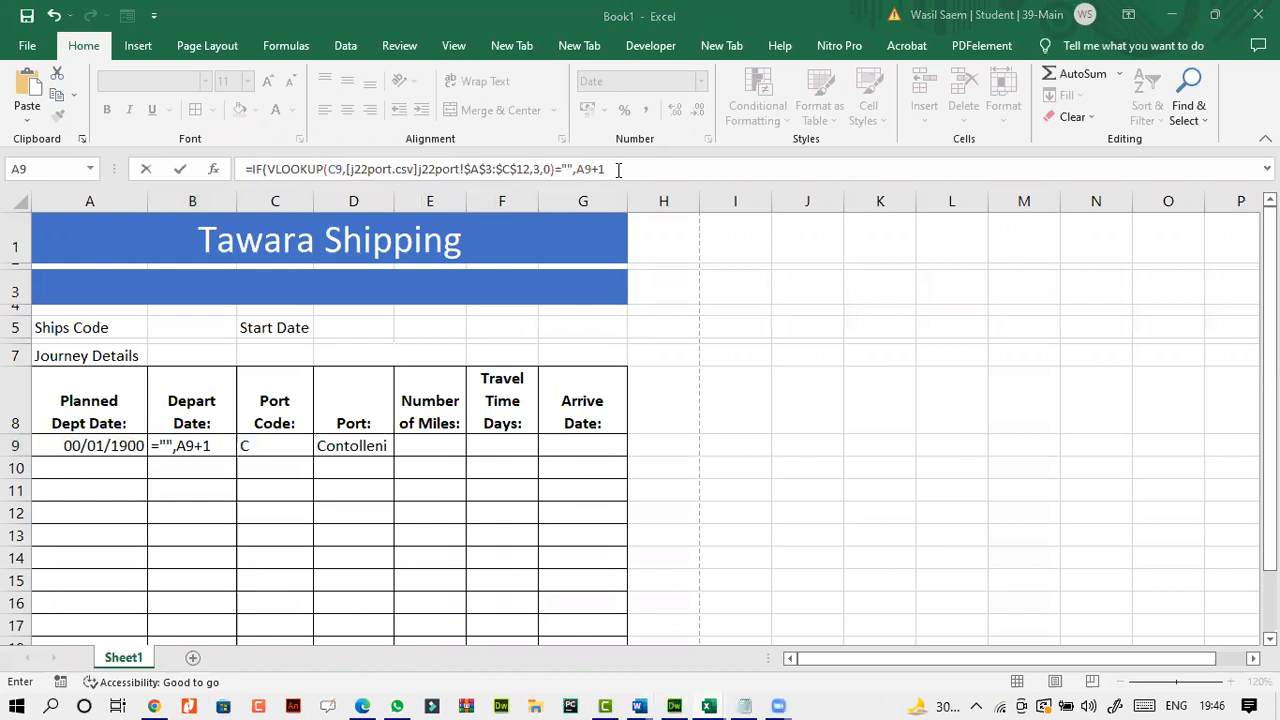
left_click(618, 170)
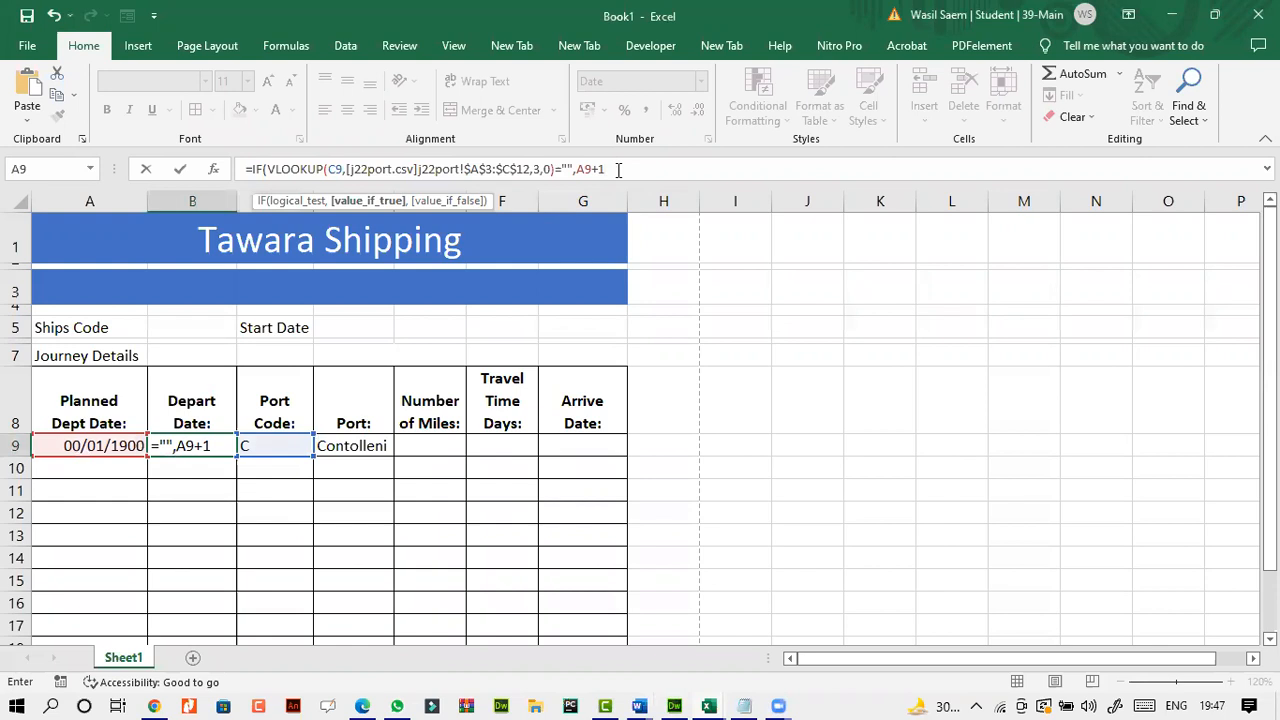
type(",")
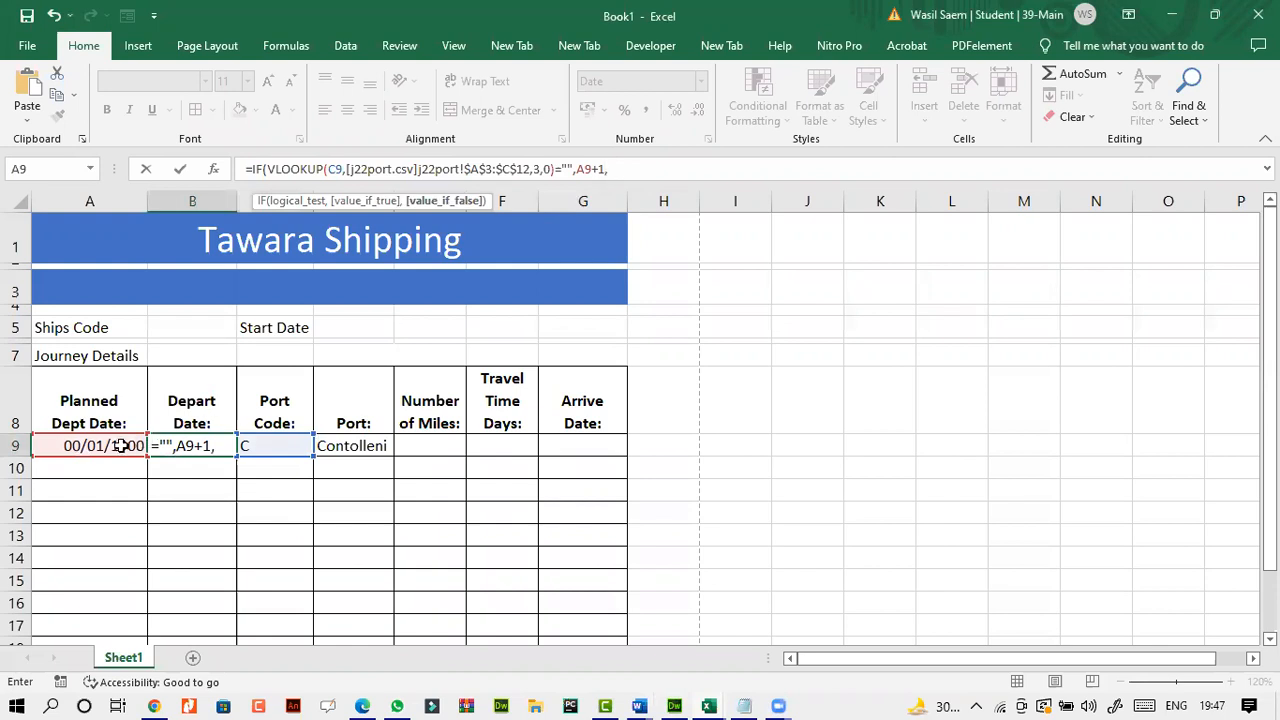
left_click(120, 446)
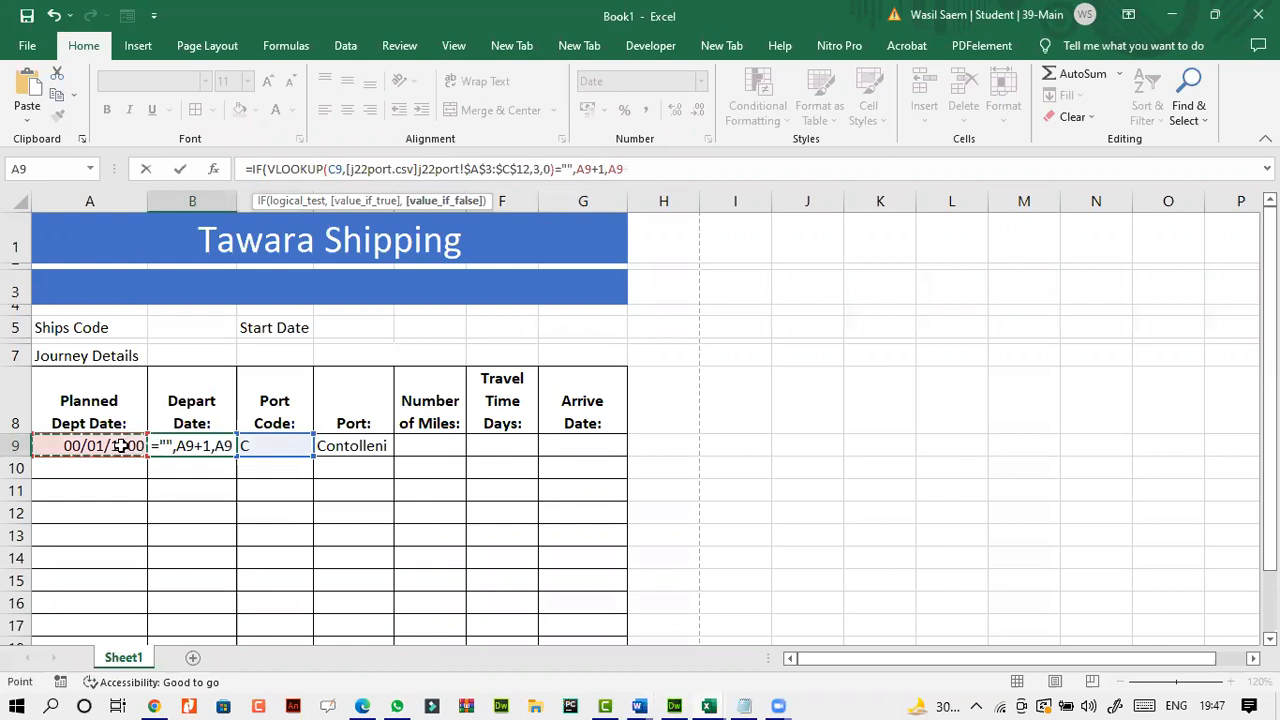
left_click(181, 169)
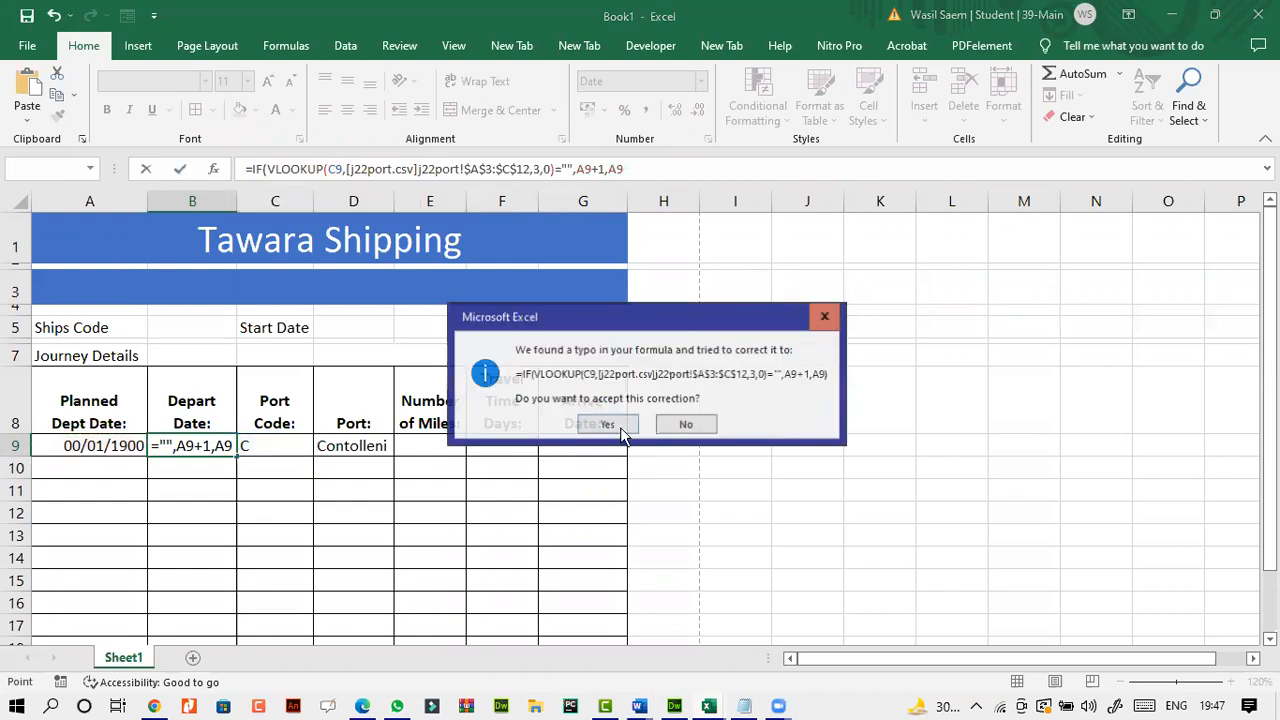
left_click(620, 428)
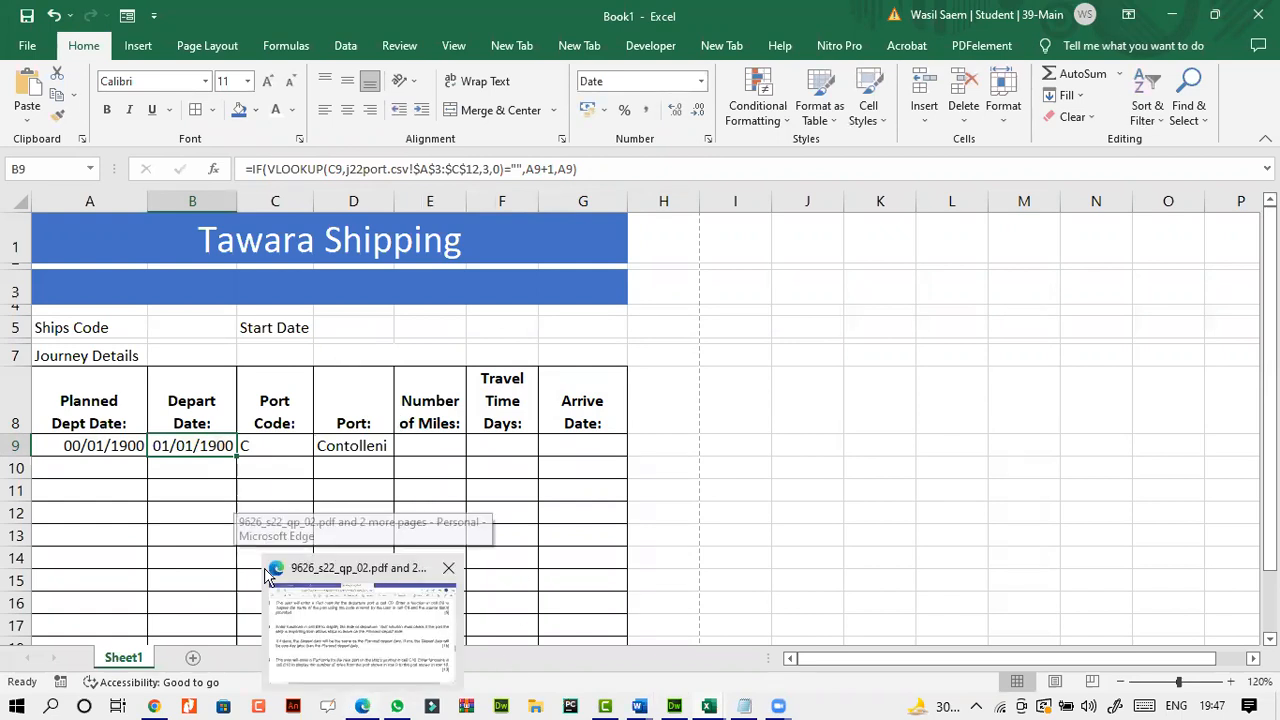
- Review the Depart Date formula in B9 and read tasks 5 and 6 in the exam paper in Edge
left_click(252, 491)
left_click(215, 446)
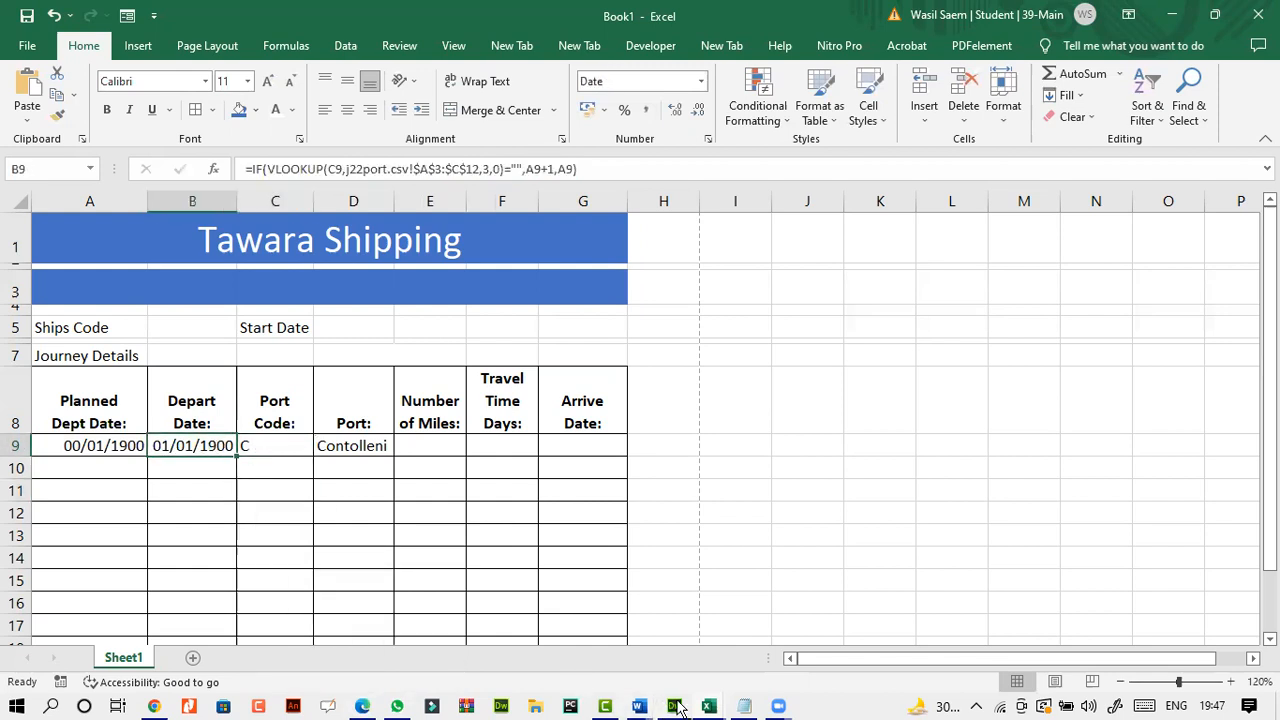
mouse_move(708, 706)
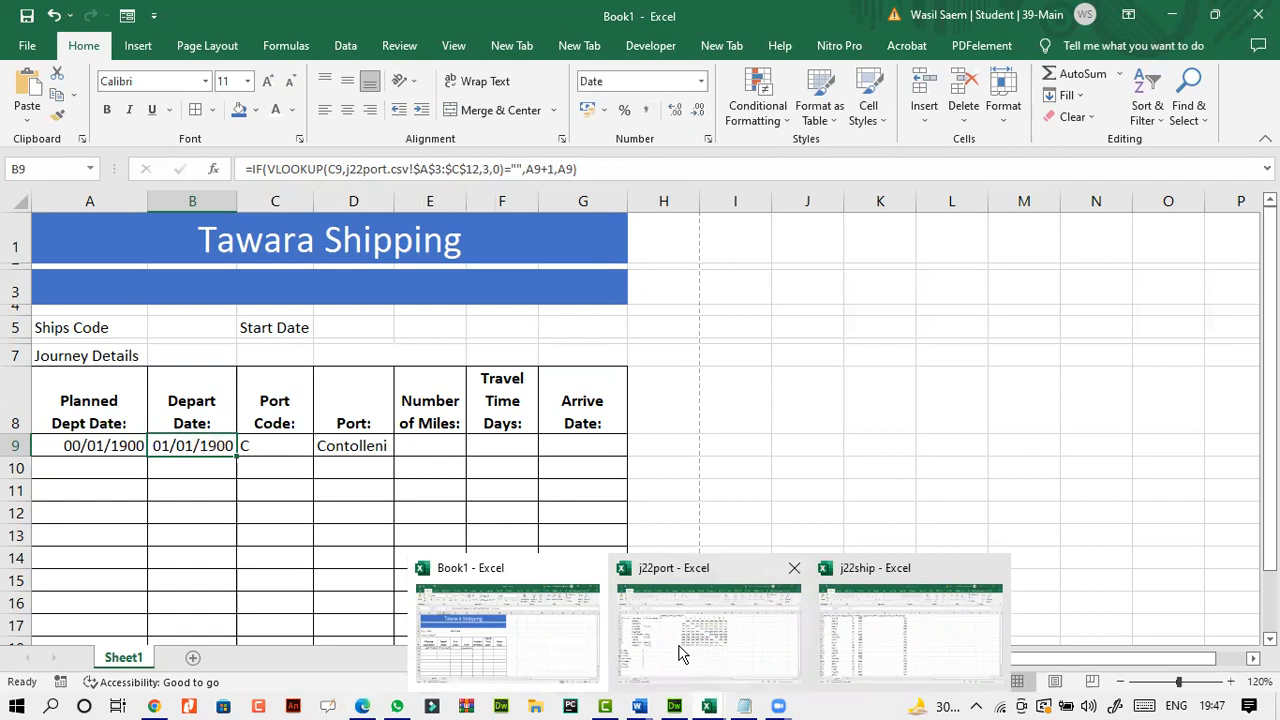
left_click(366, 706)
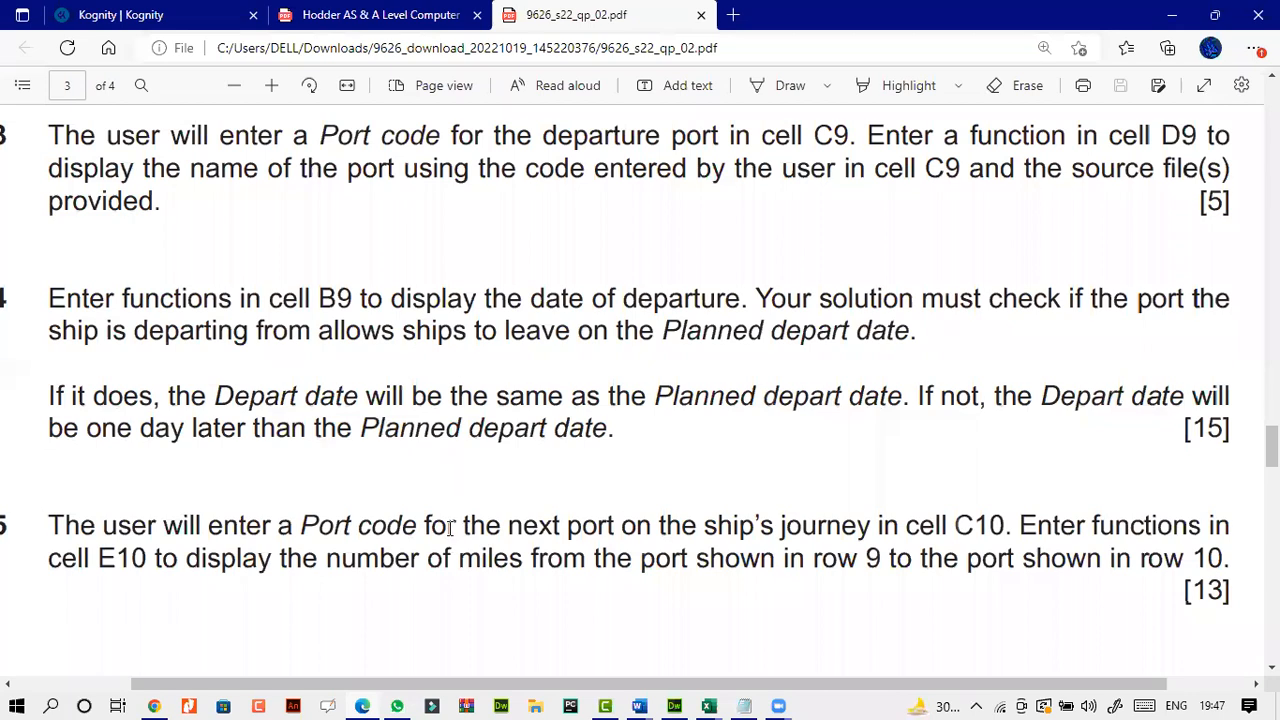
scroll(449, 528, "down", 3)
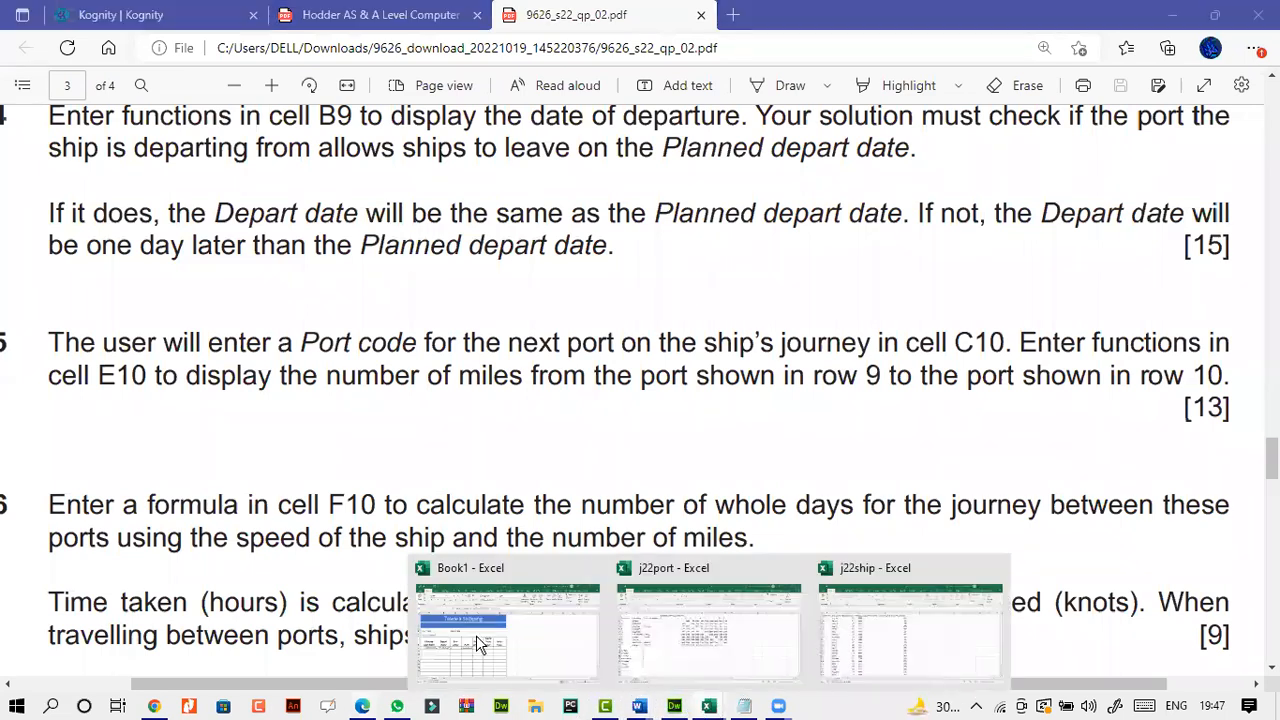
left_click(476, 635)
left_click(364, 706)
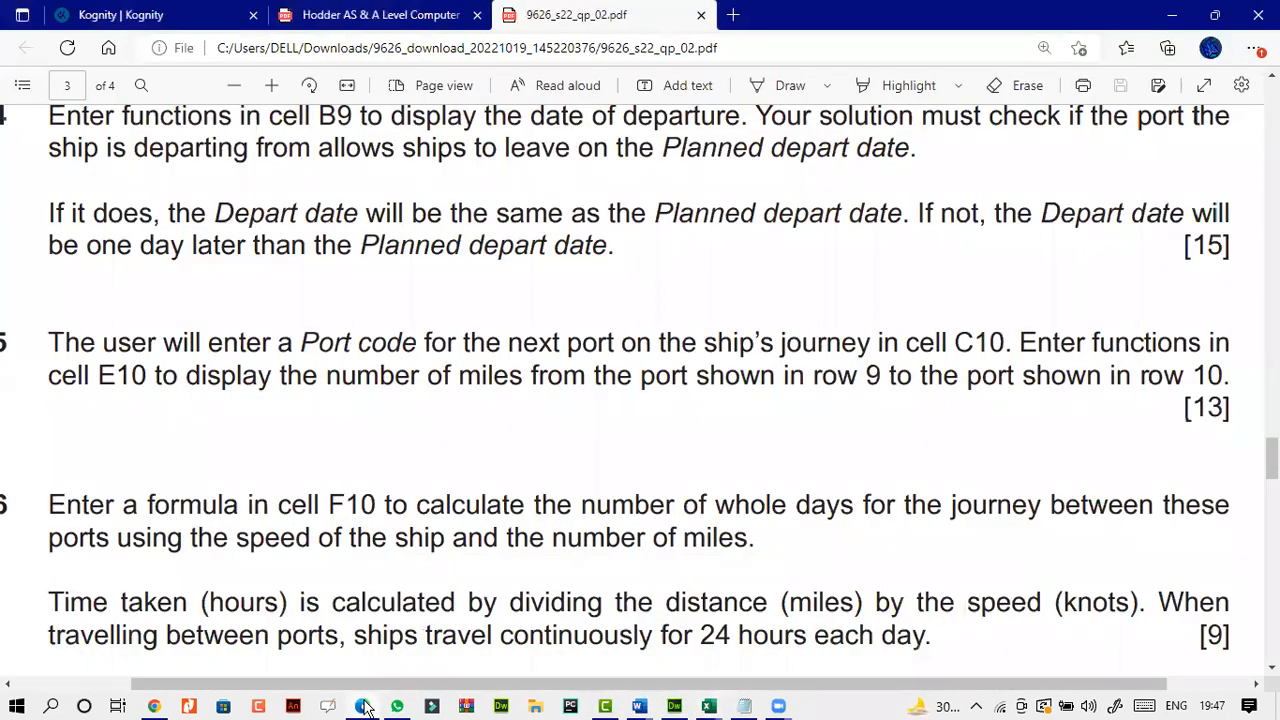
- Read task 5 in the exam paper in Edge and locate its cells C10 and E10 in Book1 in Excel
left_click_drag(379, 687, 364, 687)
mouse_move(364, 706)
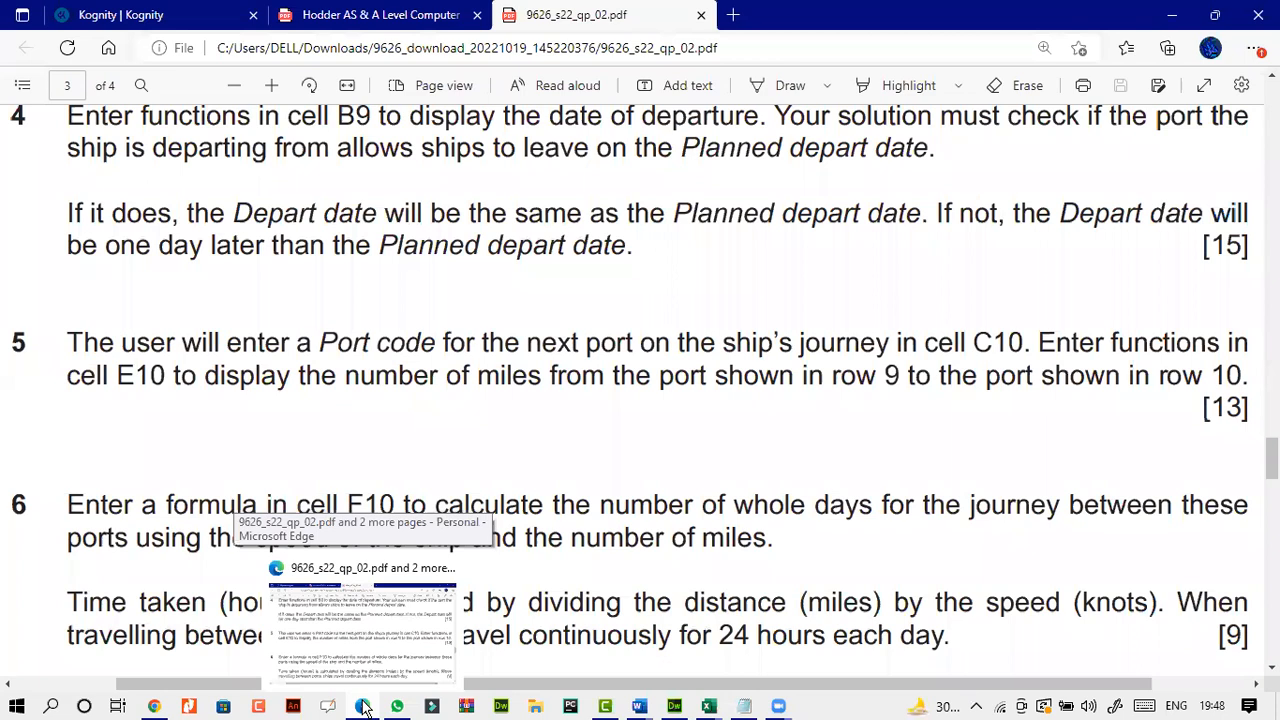
left_click(363, 706)
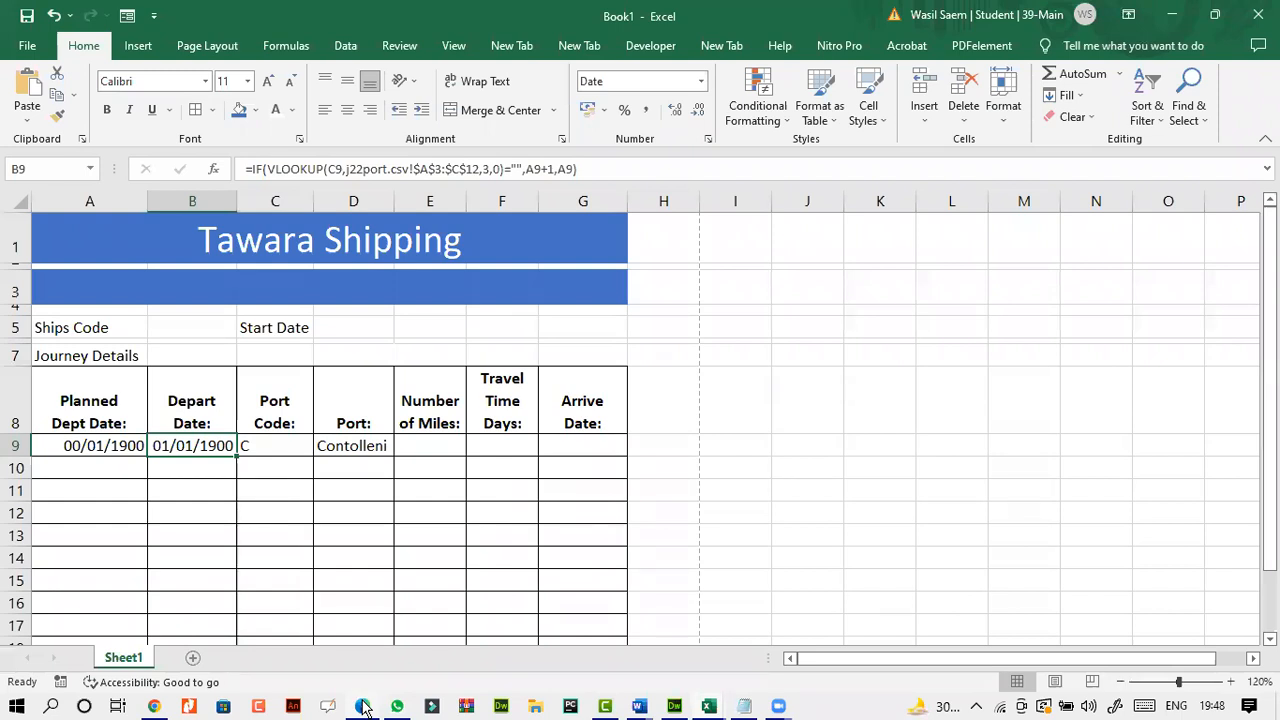
left_click(267, 469)
left_click(365, 706)
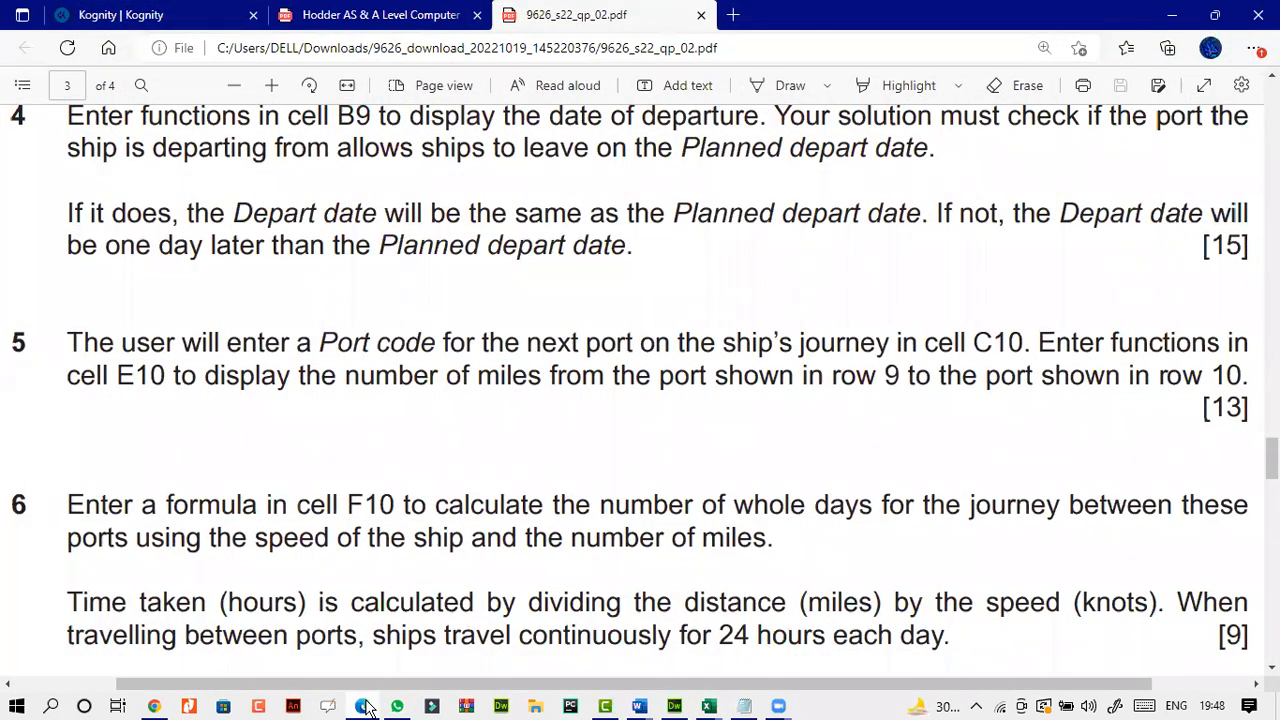
left_click(365, 706)
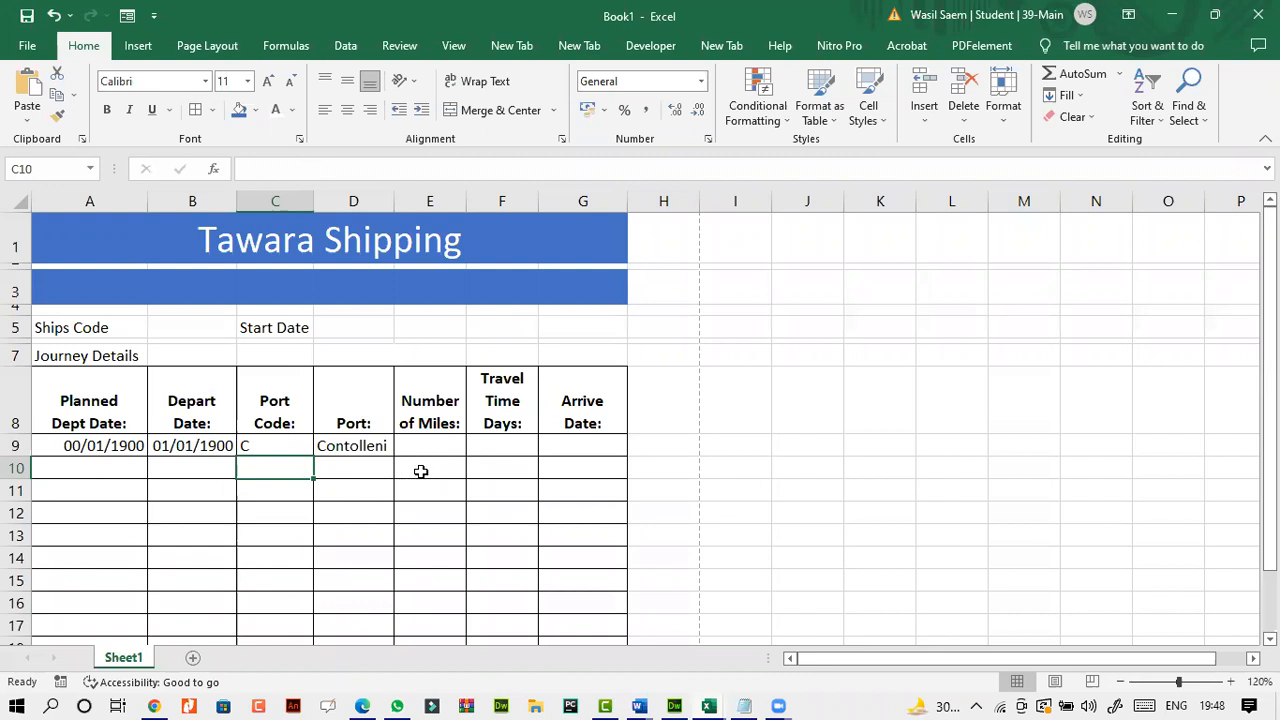
left_click(362, 706)
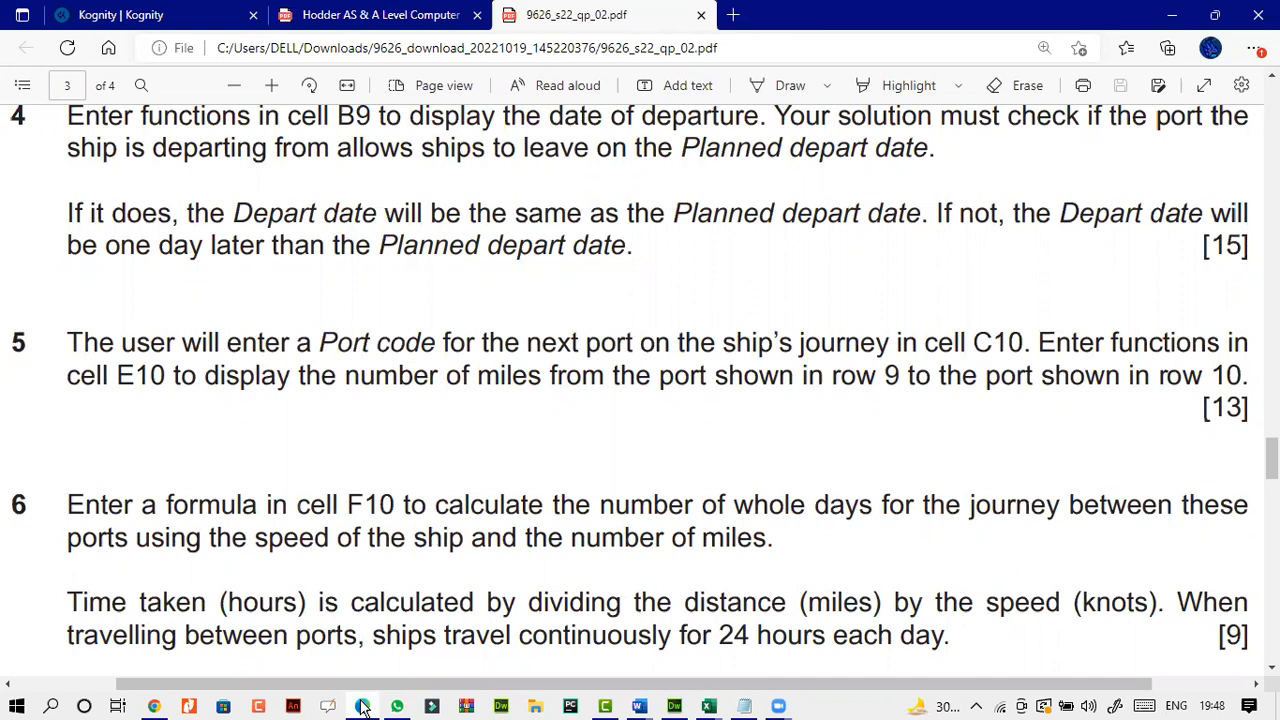
left_click(362, 706)
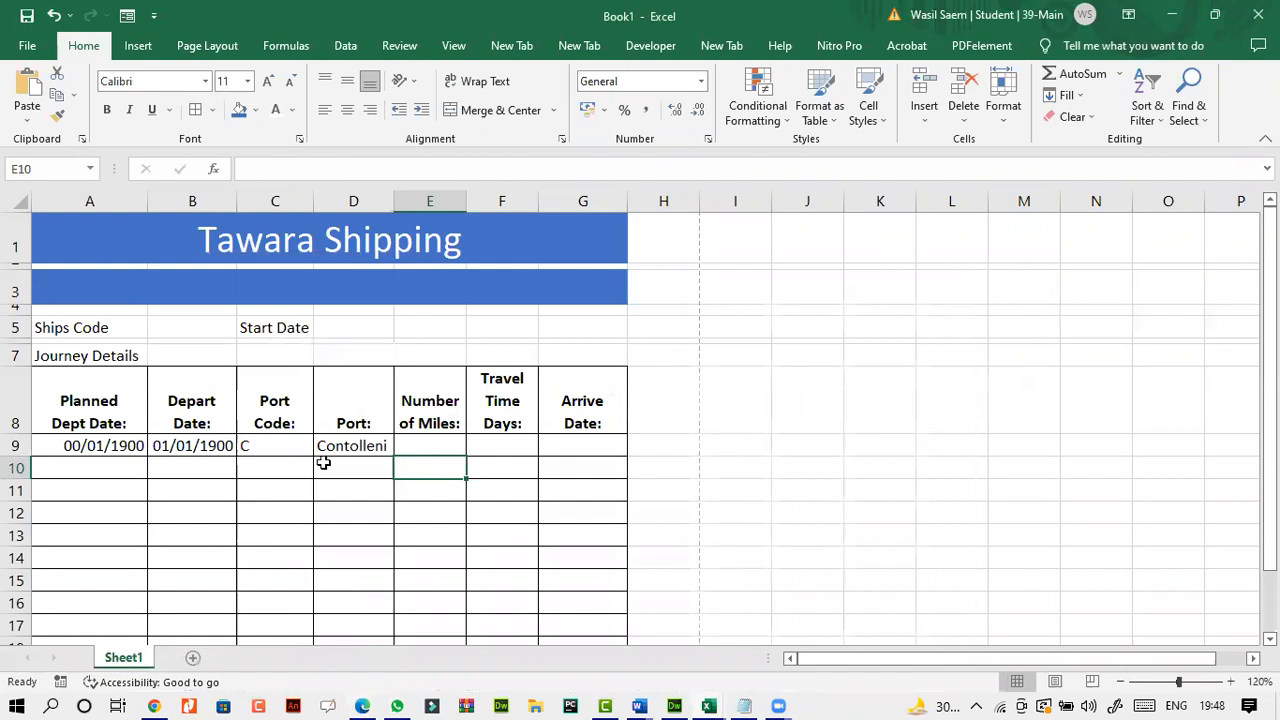
- Enter A as the next port code in C10, and select E10 for the number of miles
left_click(275, 470)
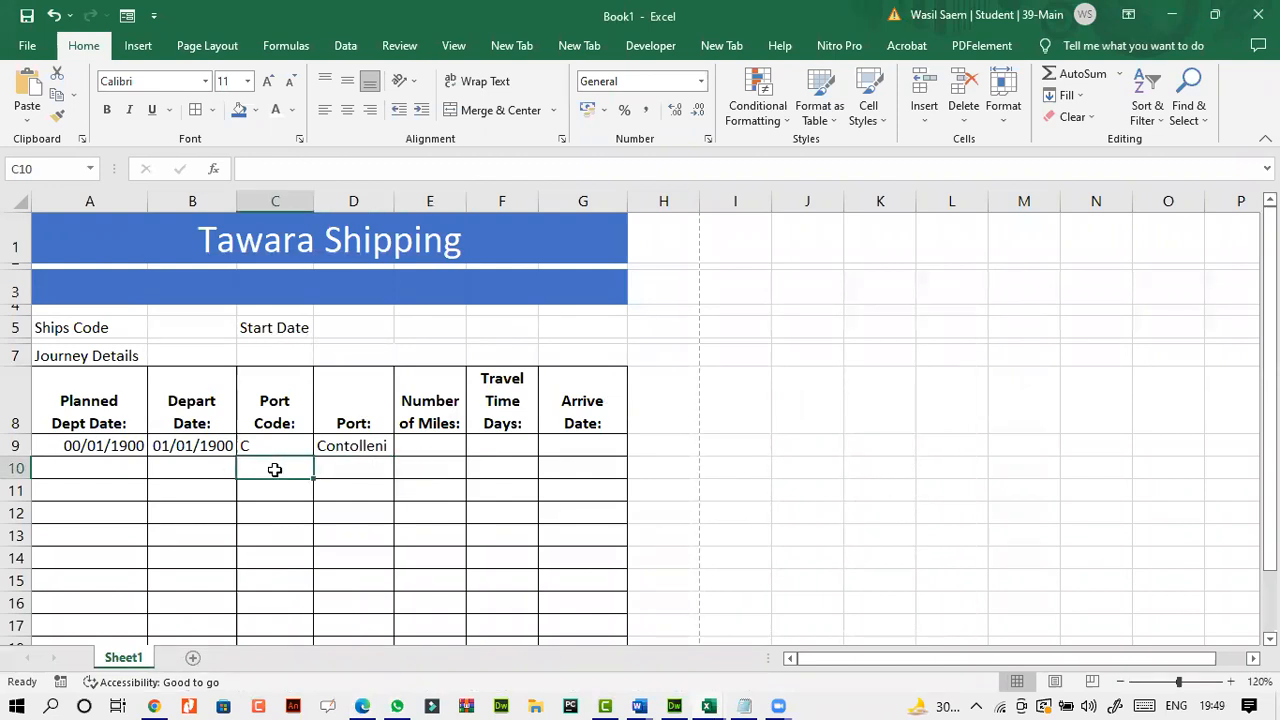
type("A")
key("Return")
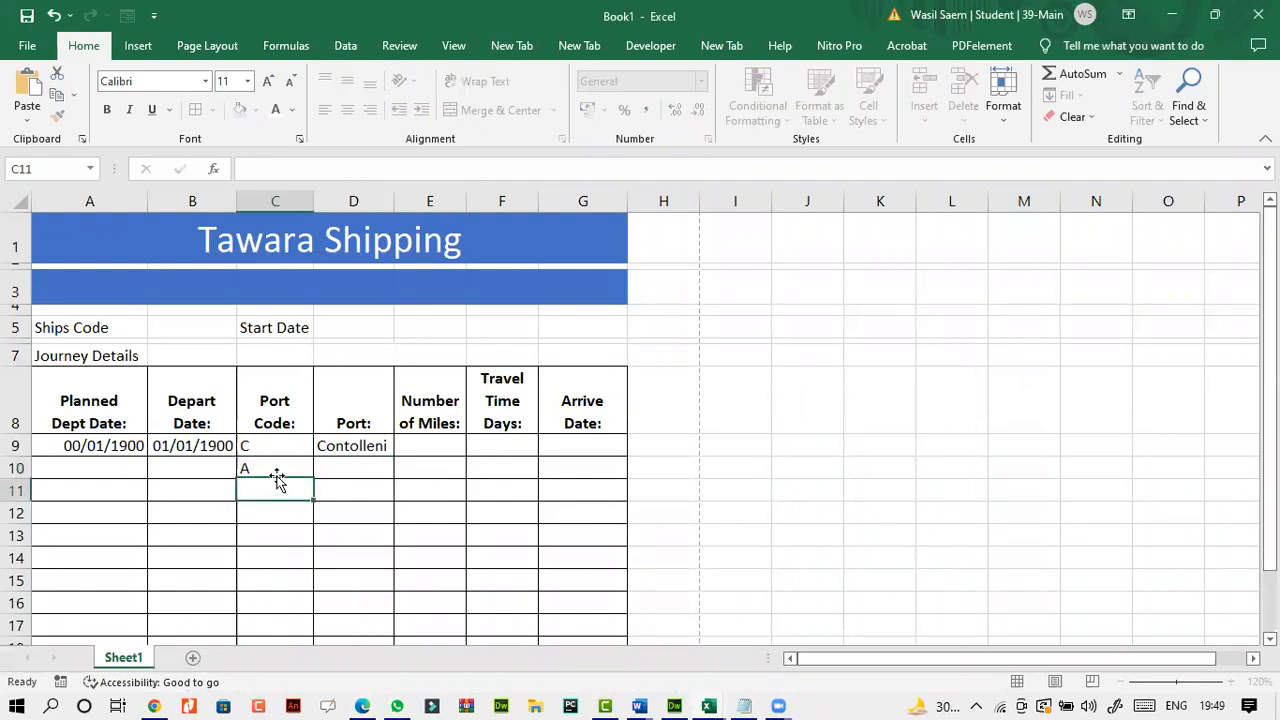
left_click(275, 468)
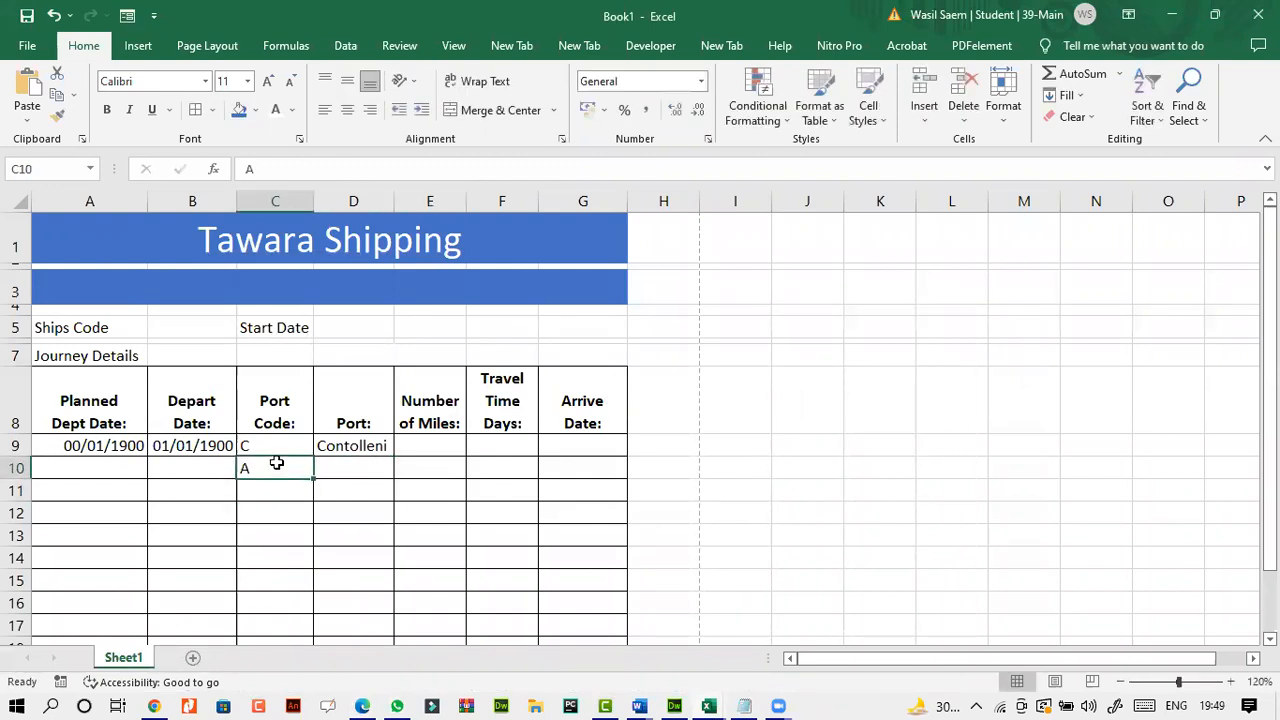
left_click(432, 470)
left_click(266, 449)
left_click(271, 468)
left_click(425, 463)
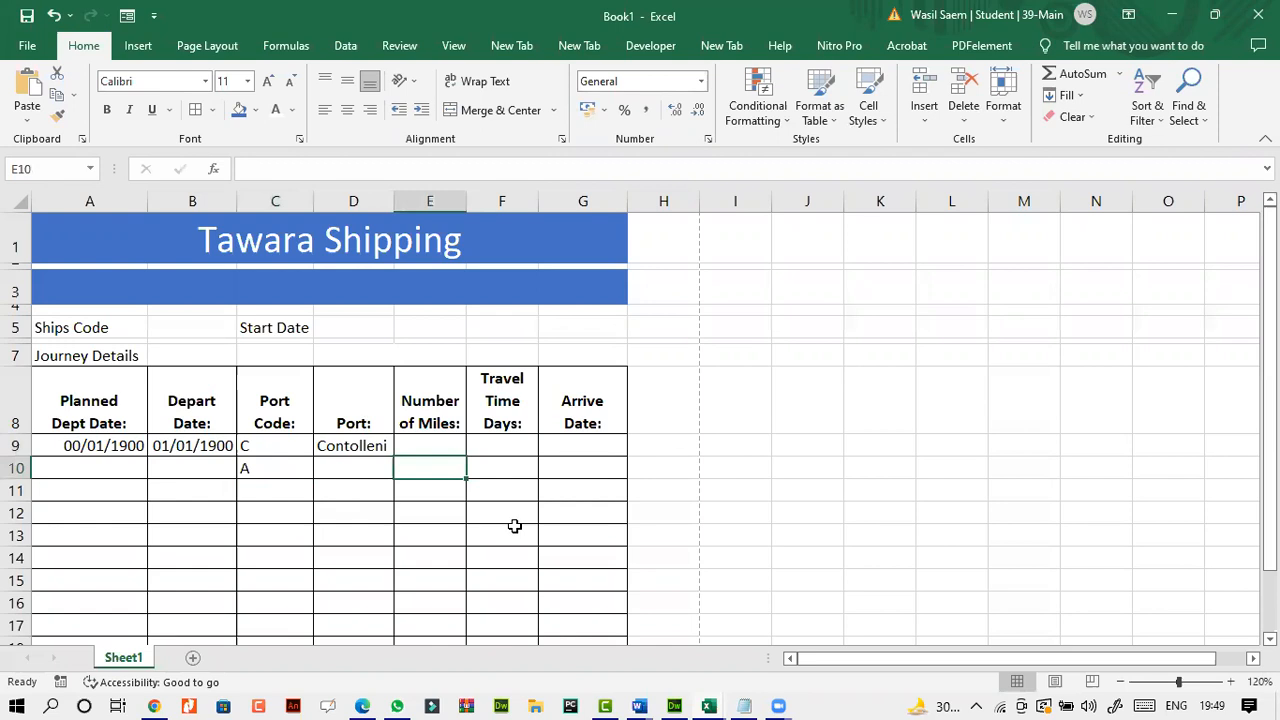
- Examine the distance table in the j22port workbook, comparing the port codes in A3:A12 with those in D2:M2
mouse_move(708, 706)
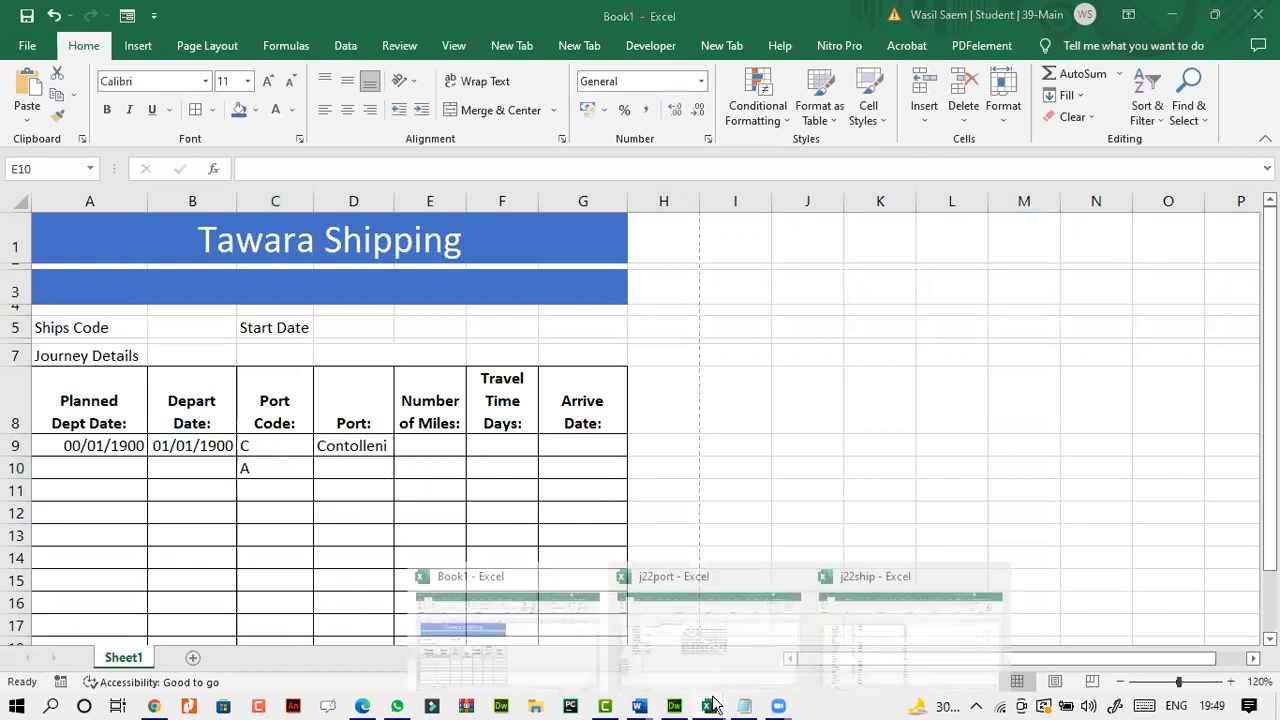
left_click(703, 637)
left_click(189, 366)
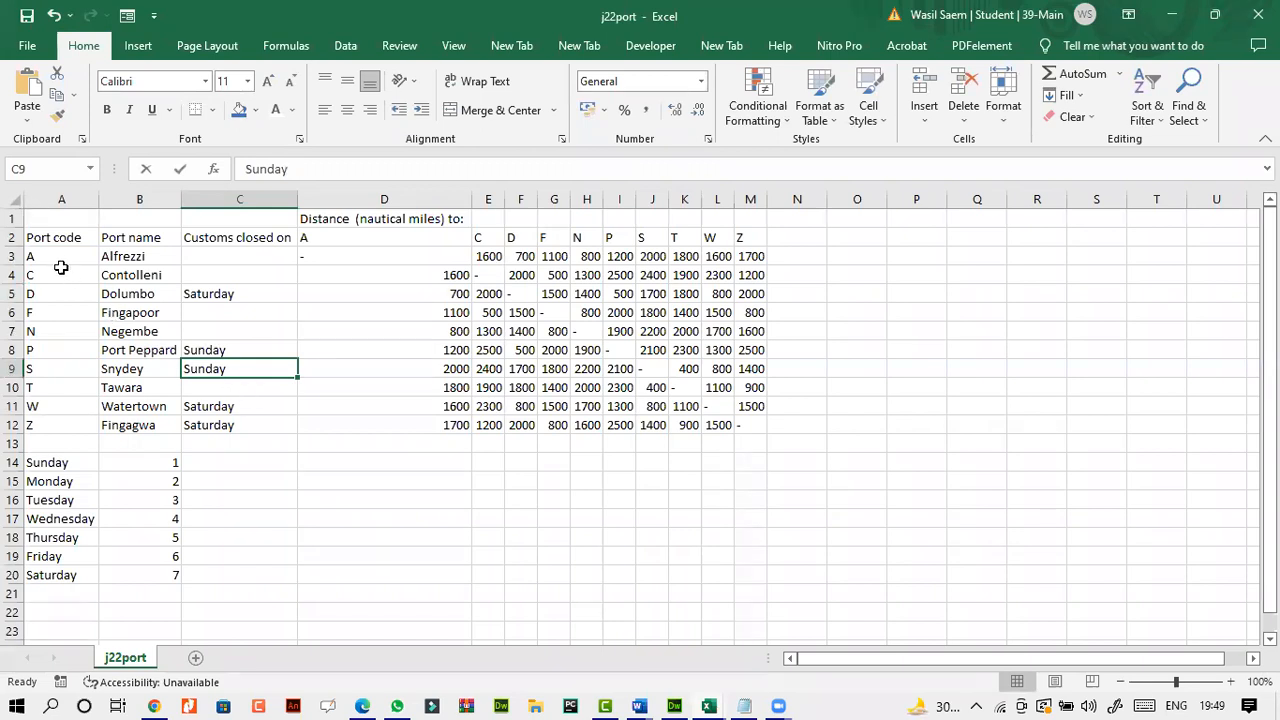
left_click_drag(54, 256, 74, 421)
left_click_drag(351, 243, 737, 239)
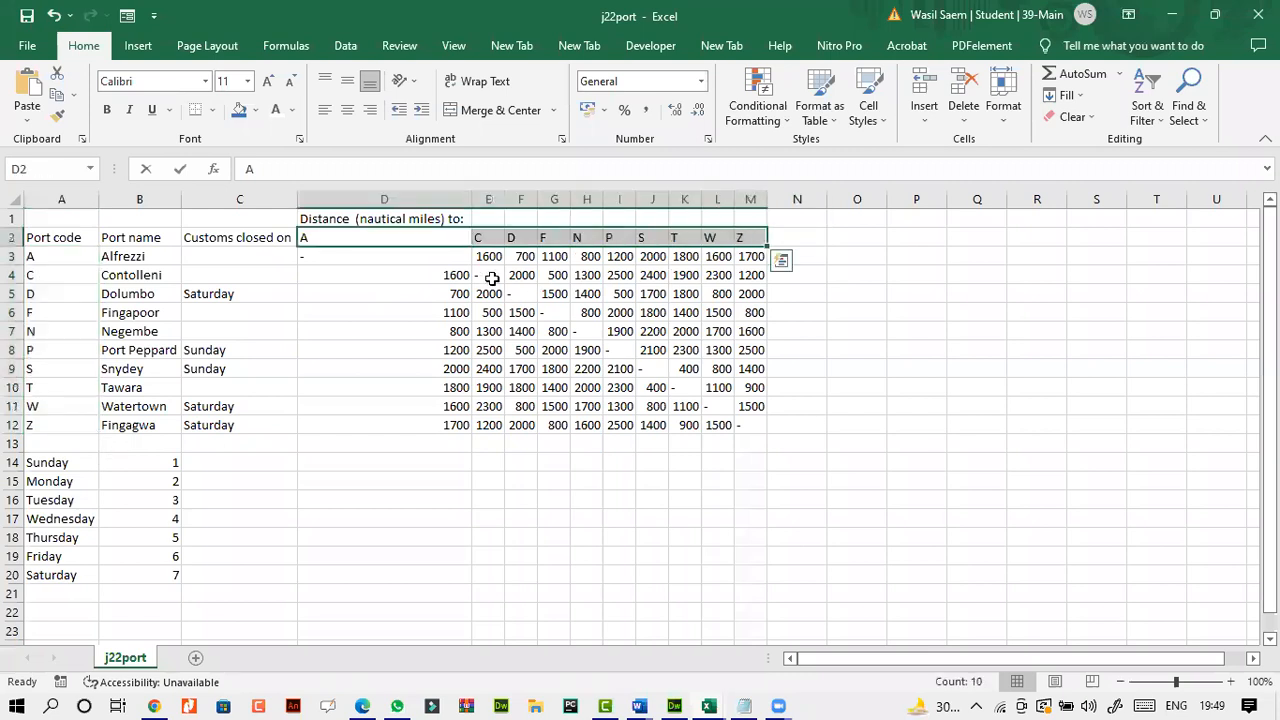
left_click(91, 276)
left_click(494, 275)
left_click(434, 348)
left_click(612, 331)
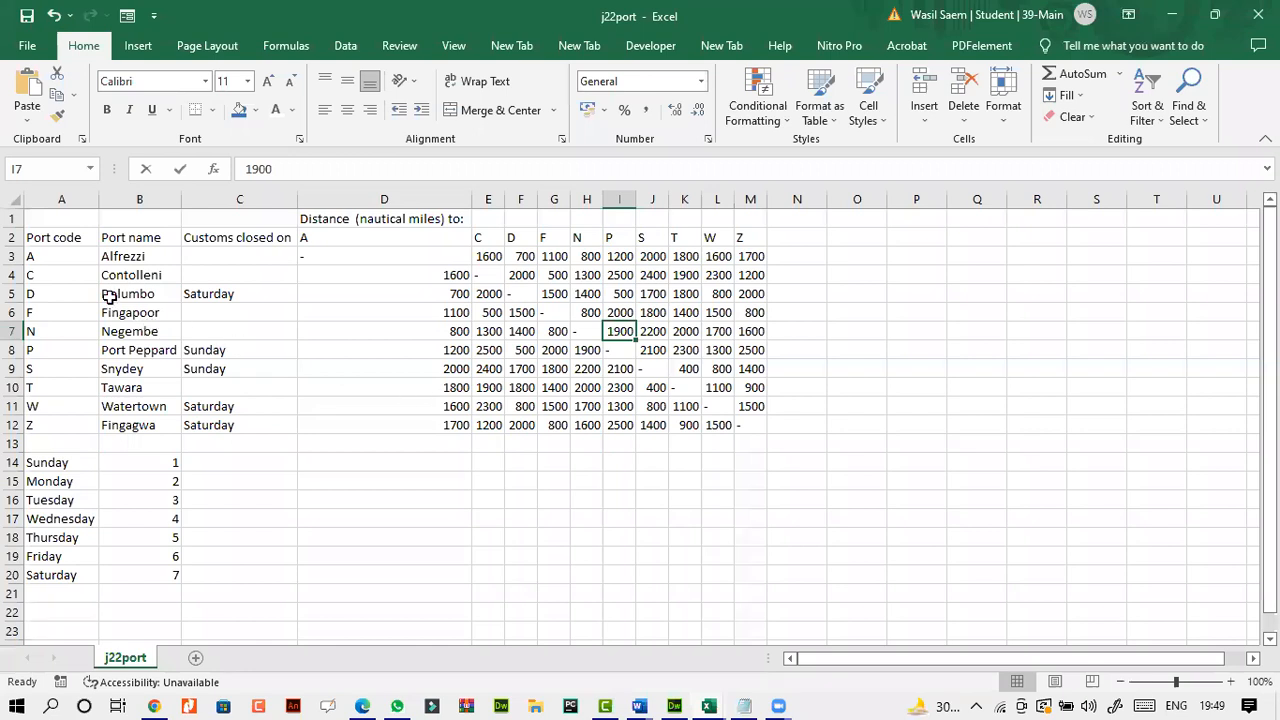
left_click_drag(64, 262, 66, 425)
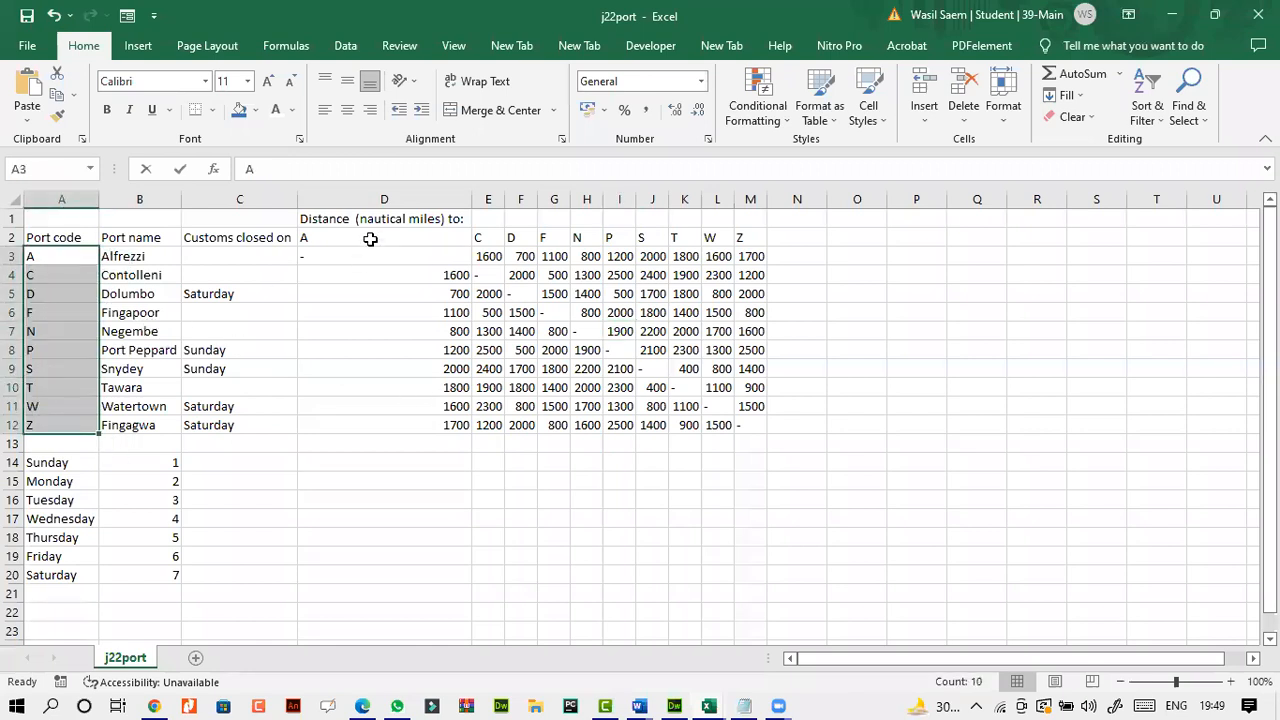
left_click_drag(380, 236, 746, 237)
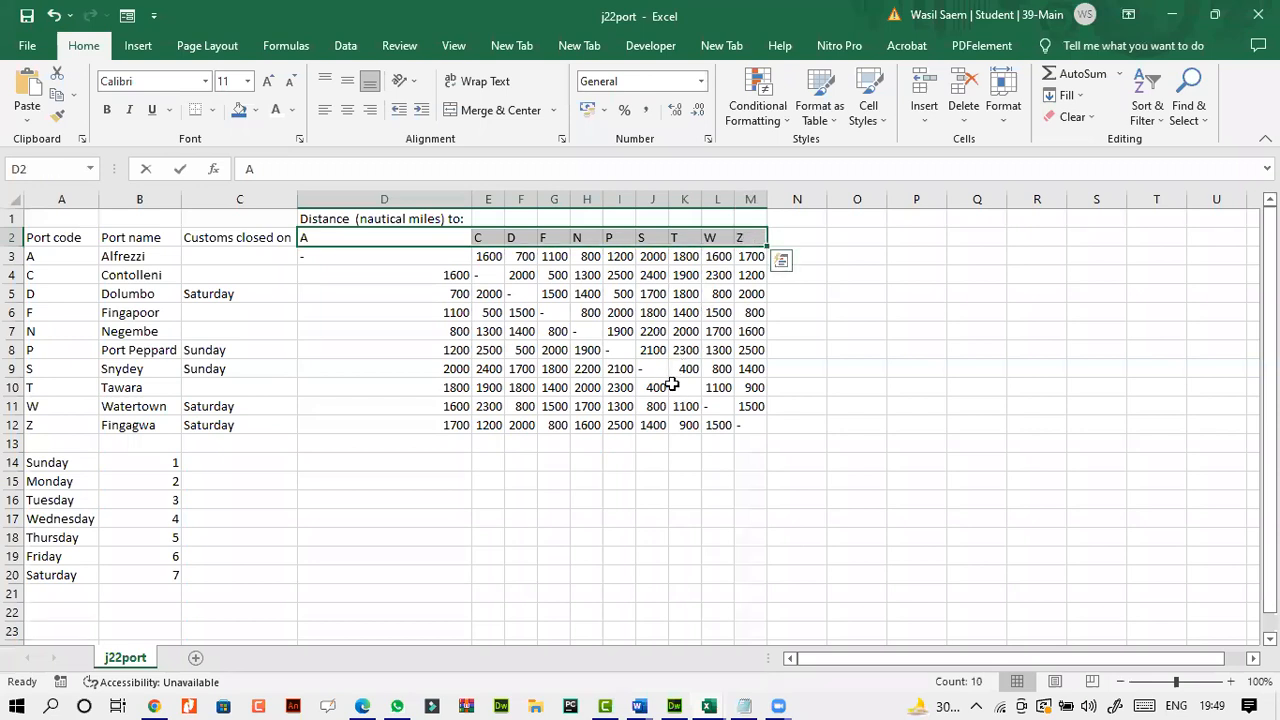
- Return to Book1 and begin an INDEX formula in E10
left_click(708, 706)
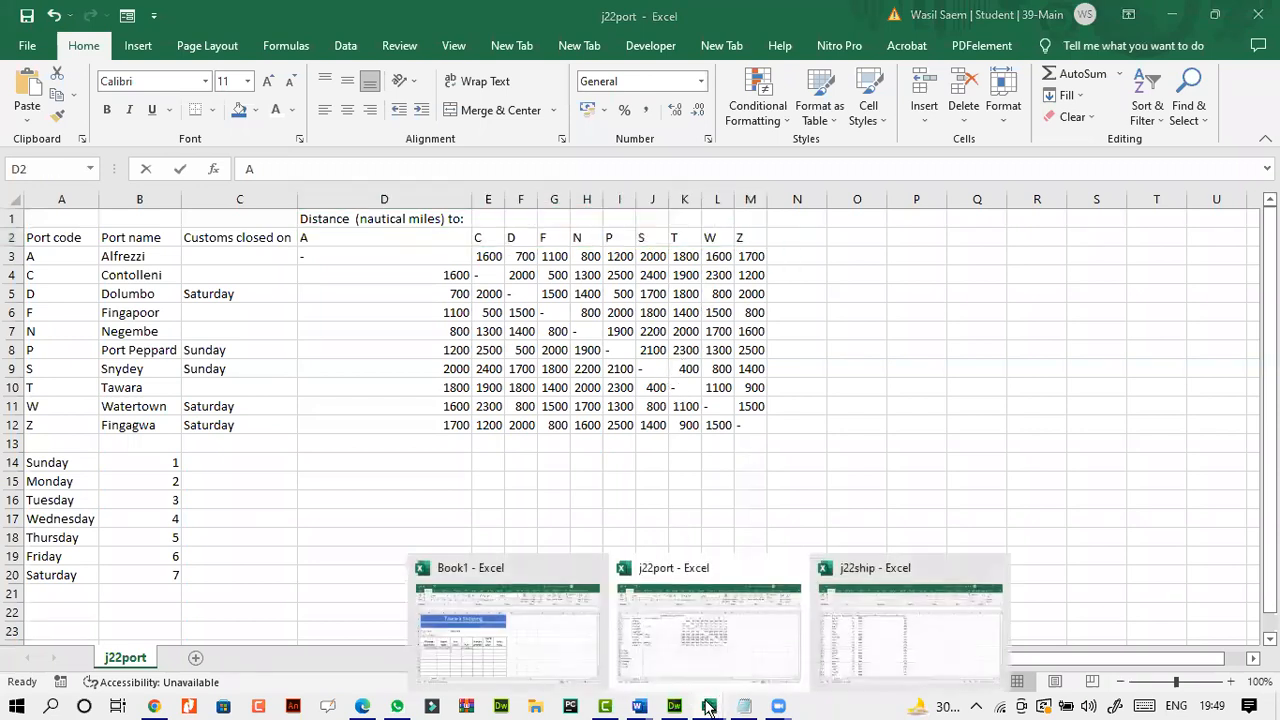
left_click(476, 648)
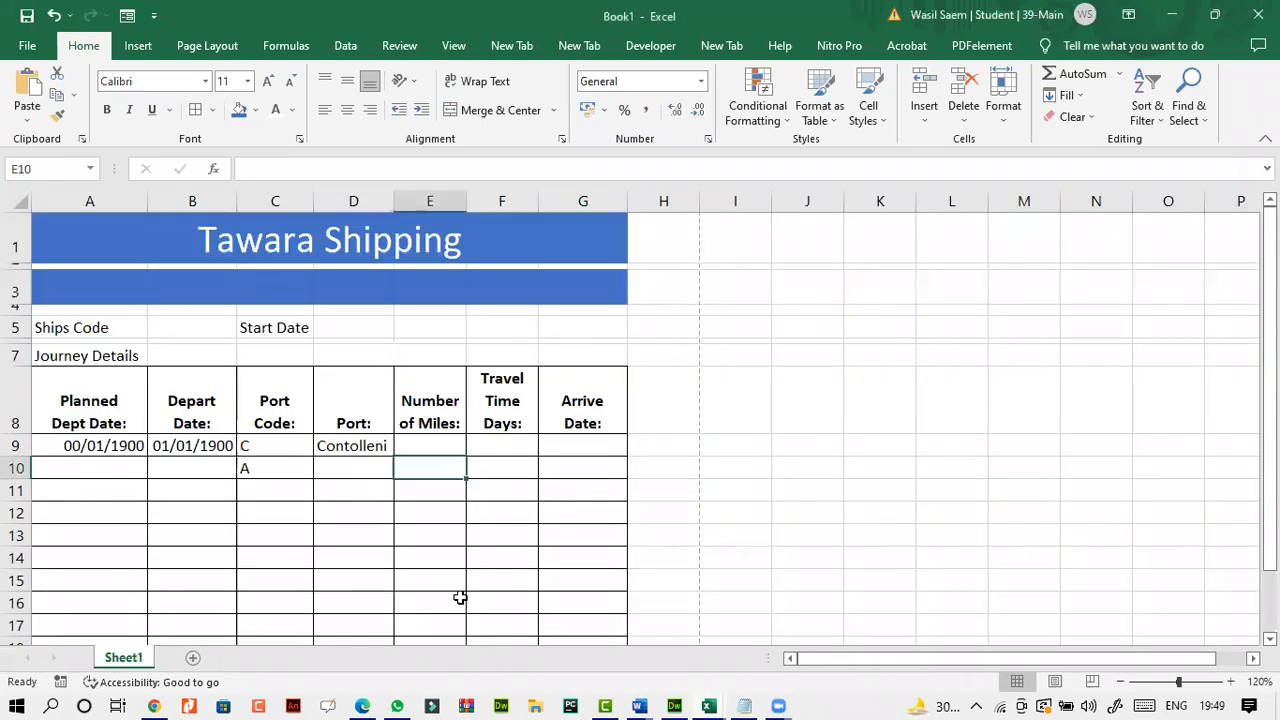
left_click(320, 172)
type("=I")
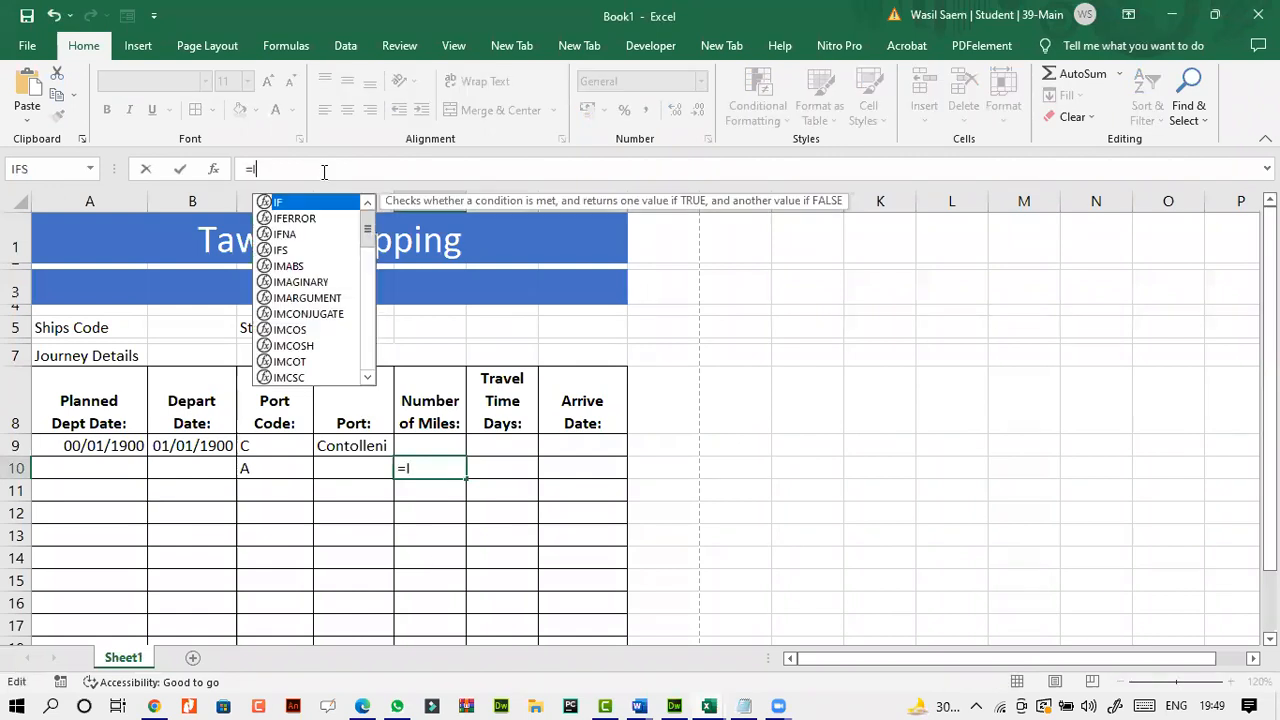
type("NDEX")
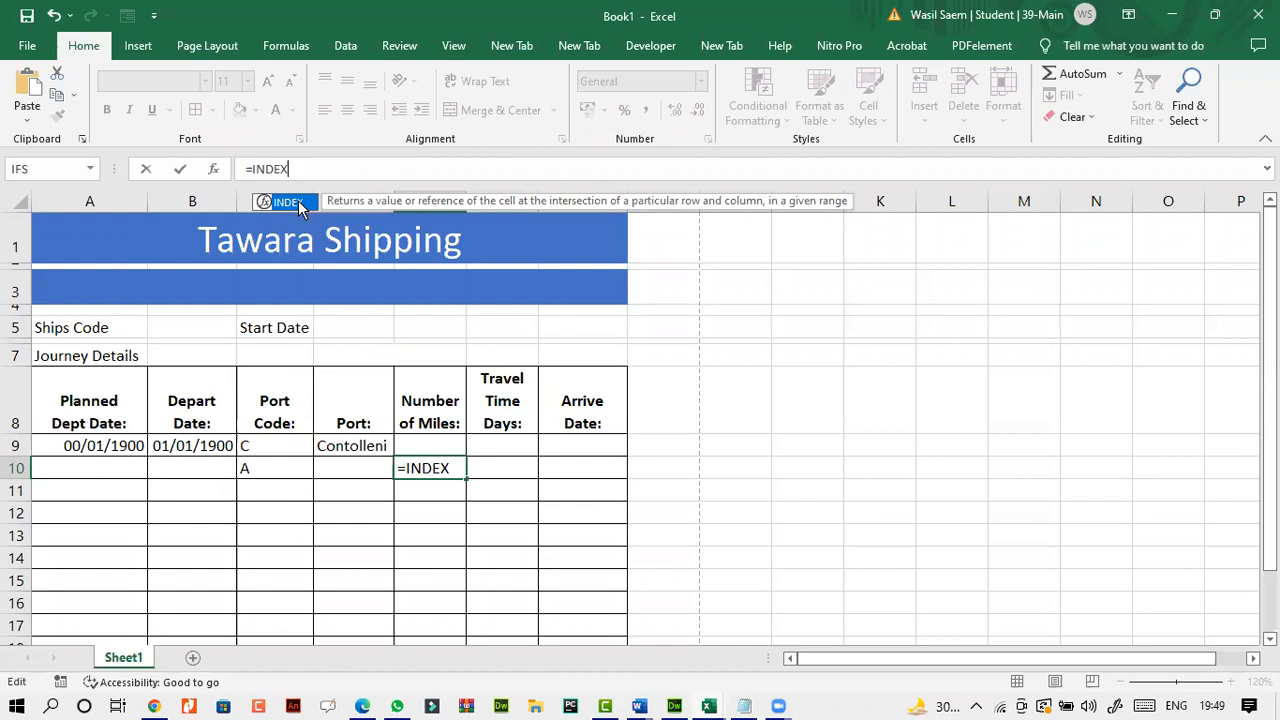
double_click(290, 203)
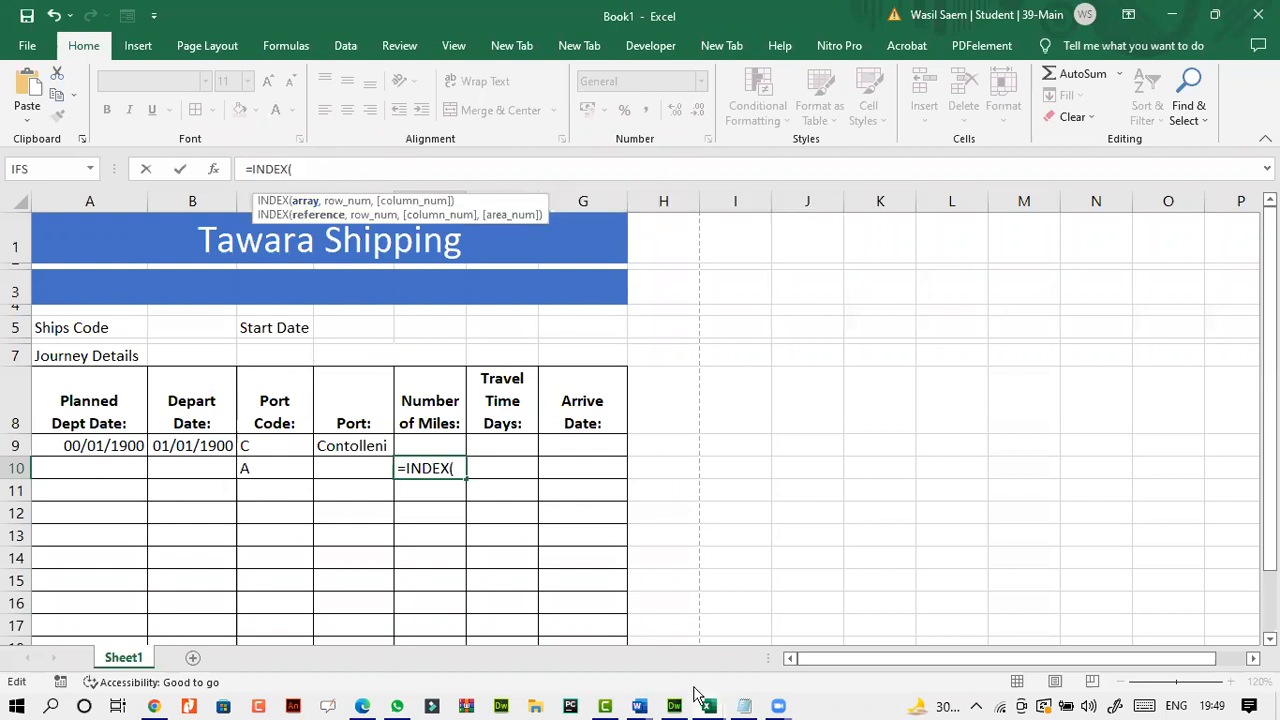
- Set the INDEX array to the distance grid $D$3:$M$12 in the j22port workbook
mouse_move(708, 706)
left_click(717, 652)
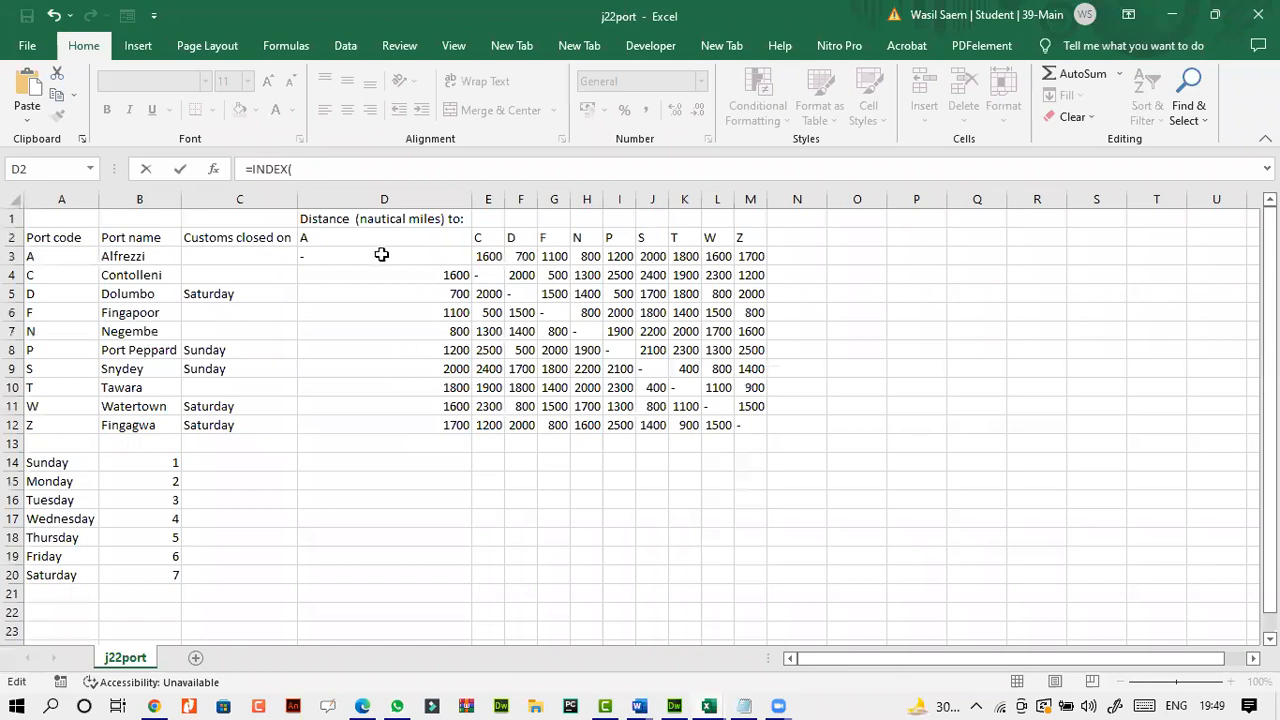
left_click_drag(320, 257, 747, 424)
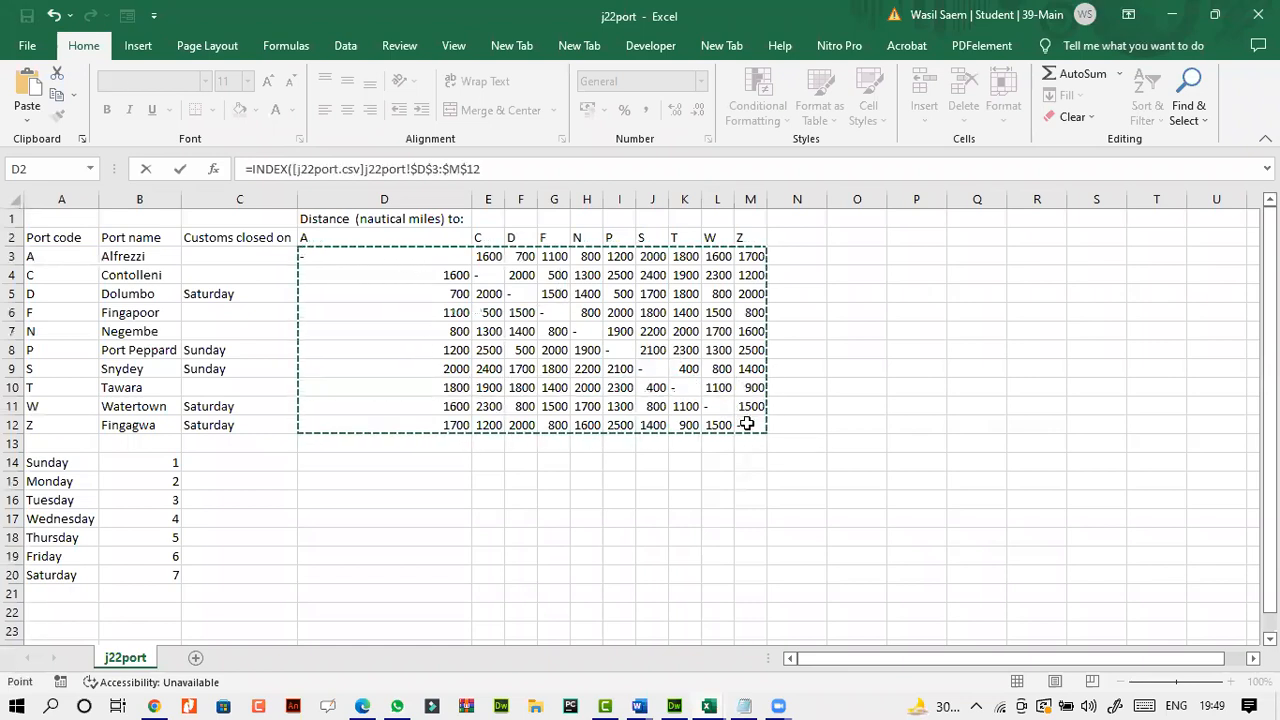
left_click(506, 175)
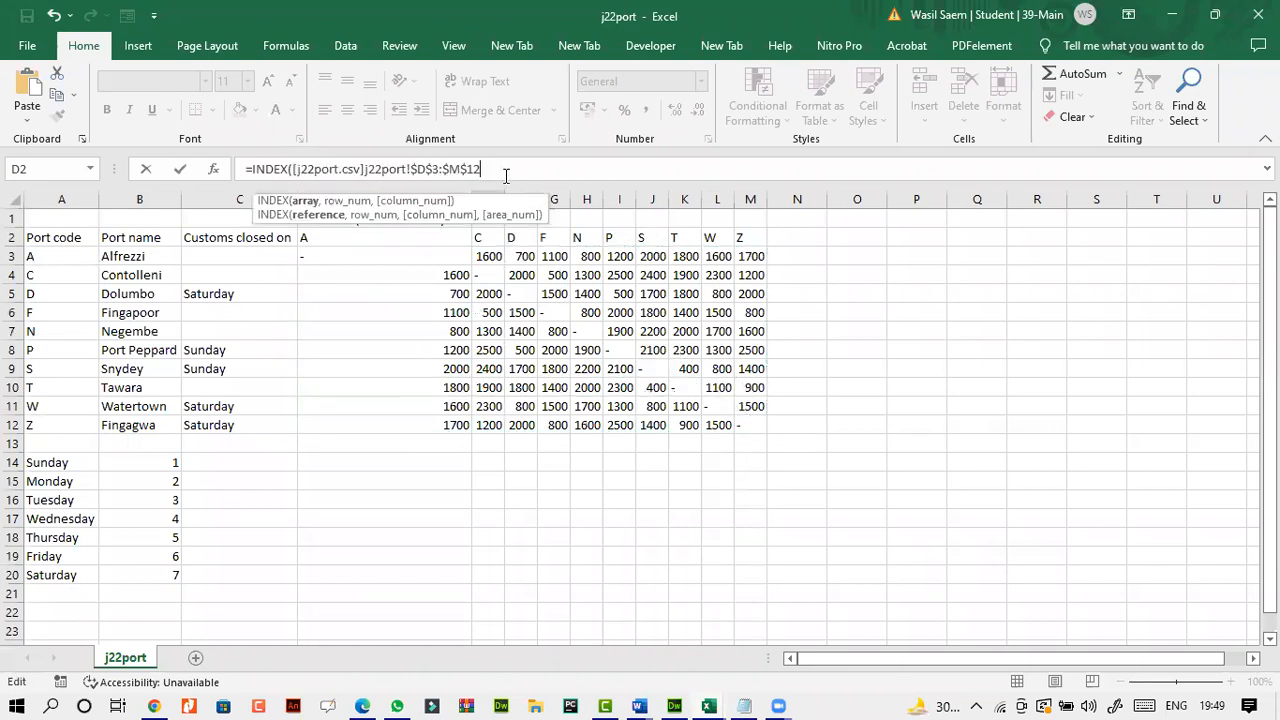
type(",")
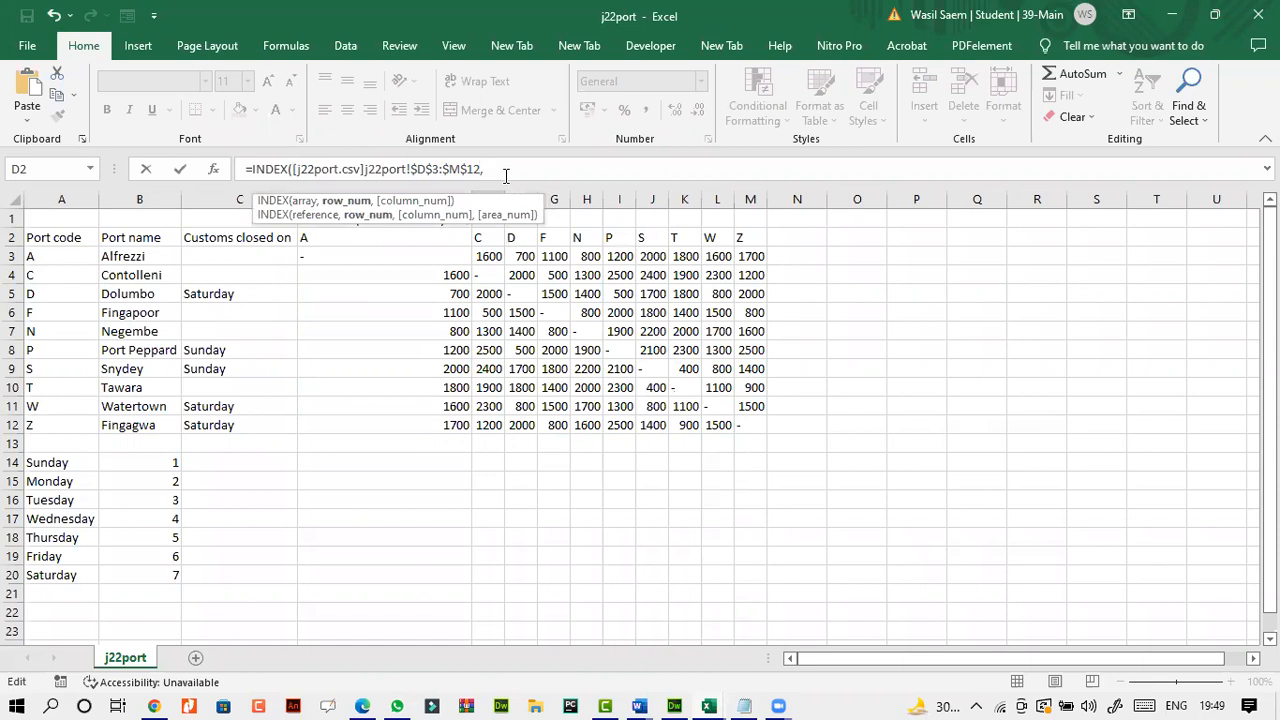
- Begin a MATCH function as the INDEX row number, with the departure port code in Book1 cell C9 as lookup value
type("MA")
double_click(512, 217)
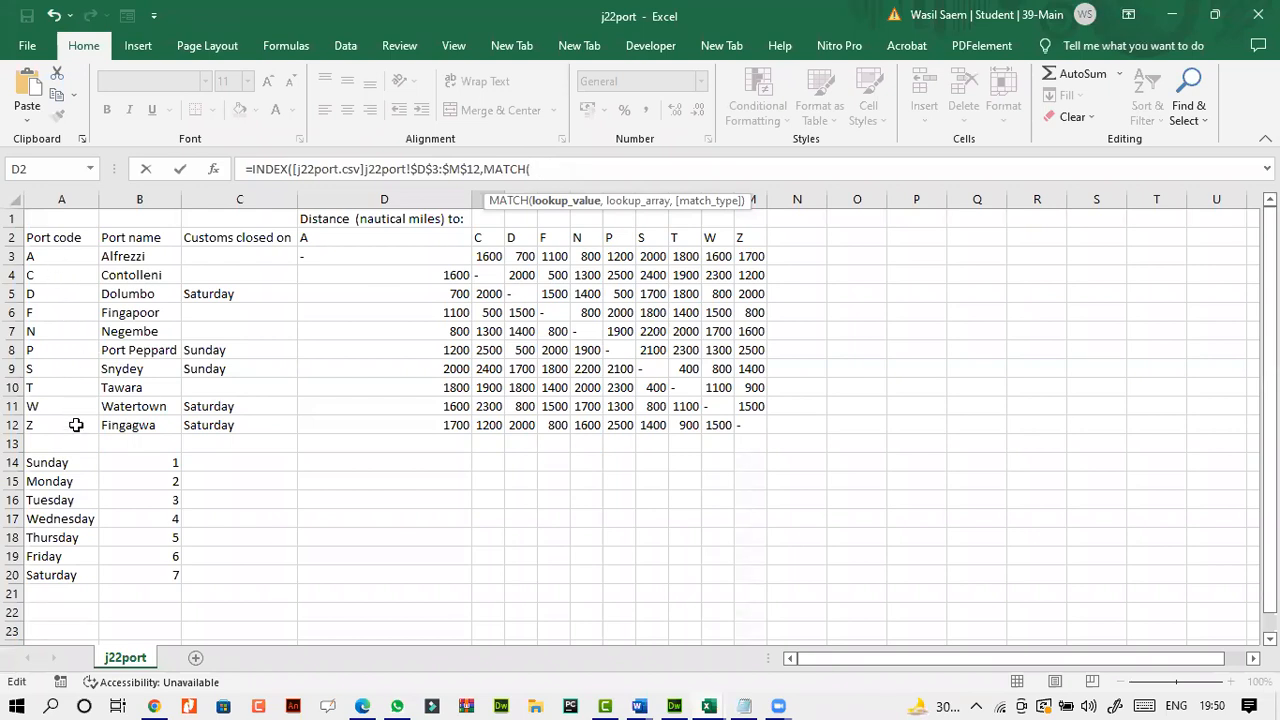
left_click(708, 706)
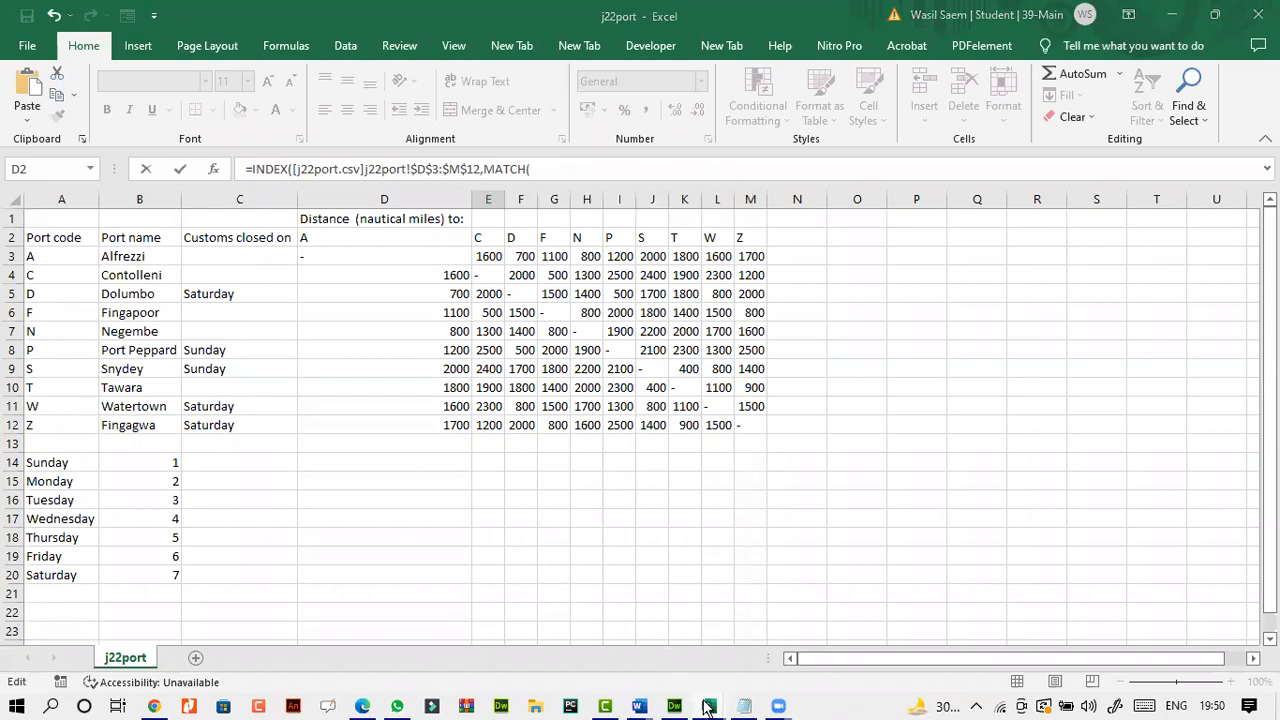
left_click(530, 658)
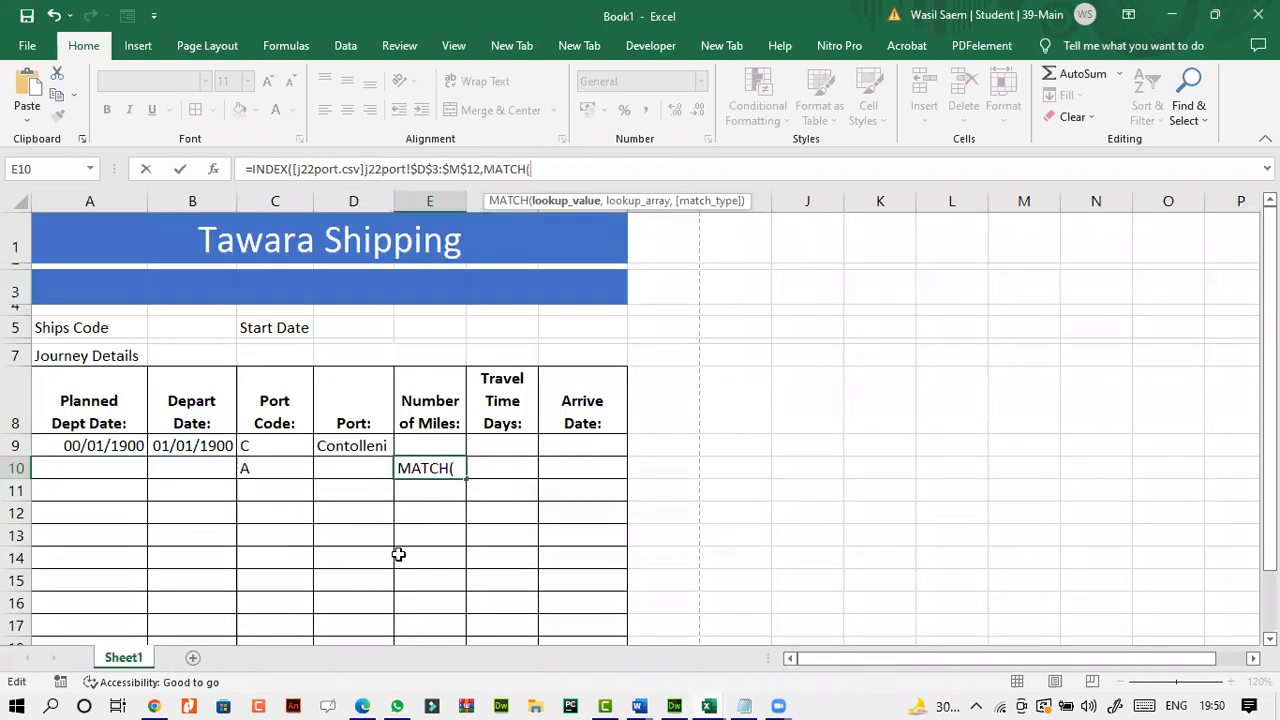
left_click(267, 447)
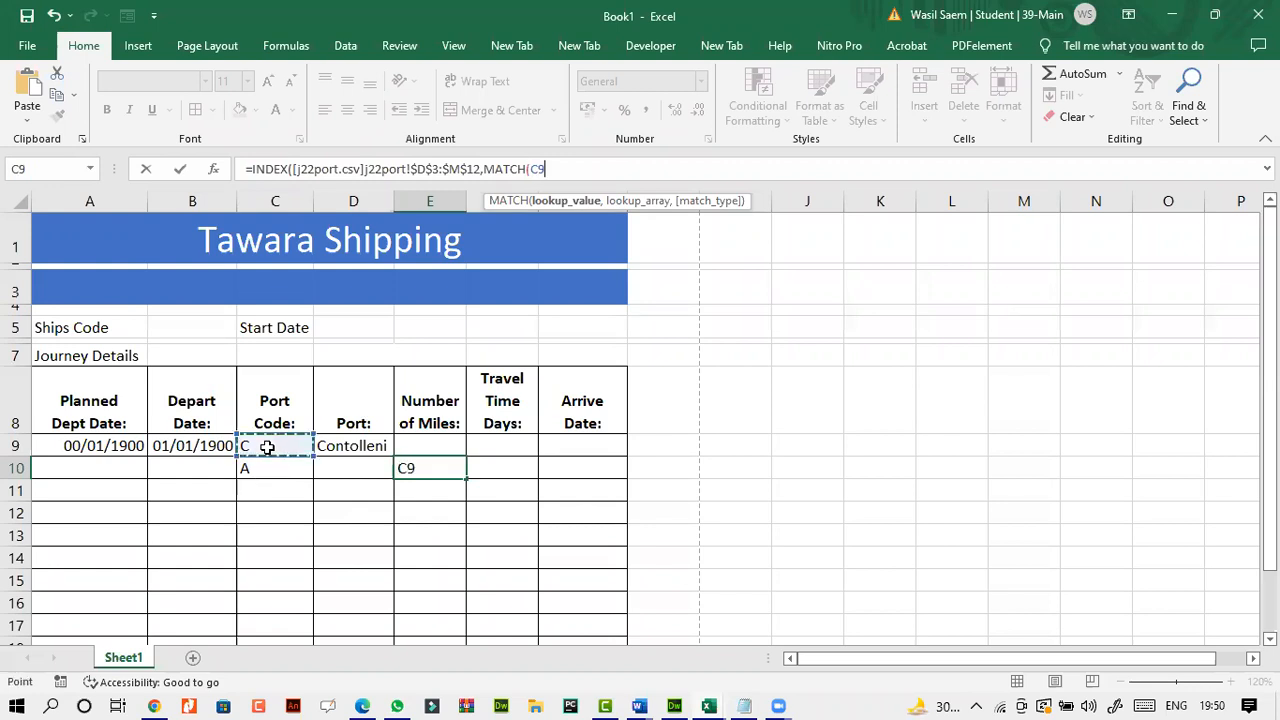
type(",")
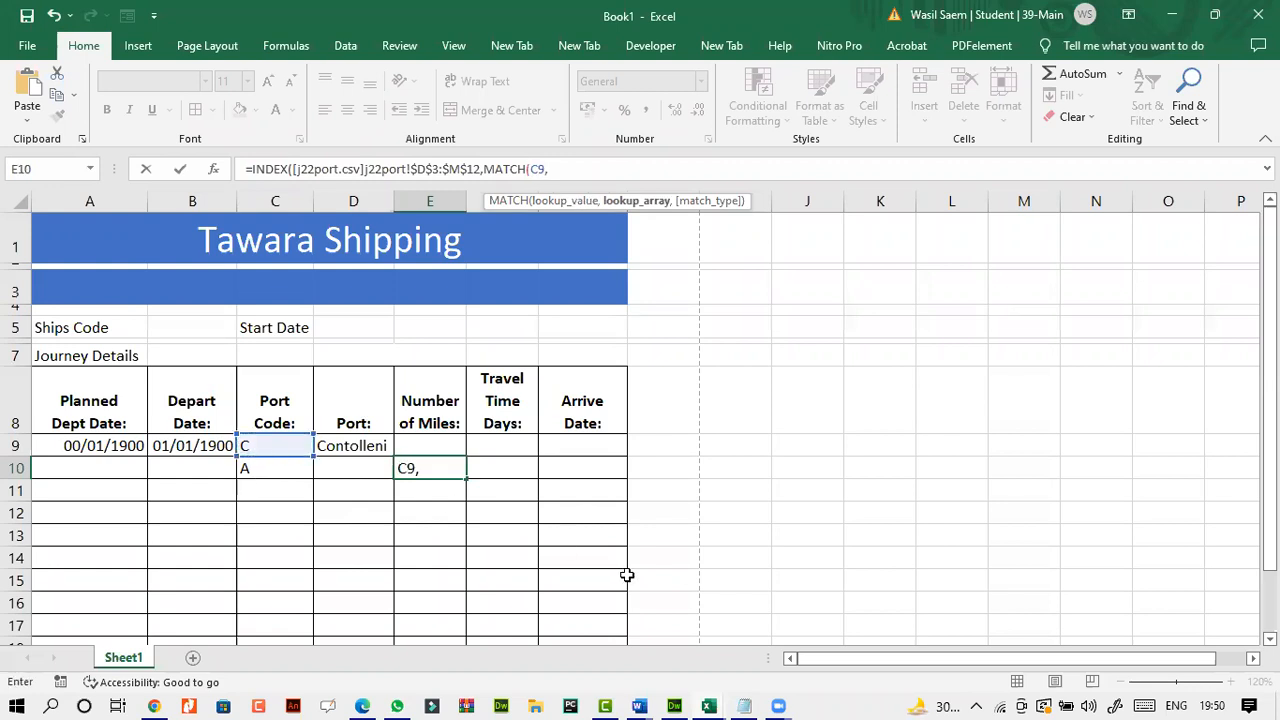
- Complete the row MATCH with j22port range $A$3:$A$12 as lookup array and match type 0, ready for the INDEX column argument
mouse_move(707, 706)
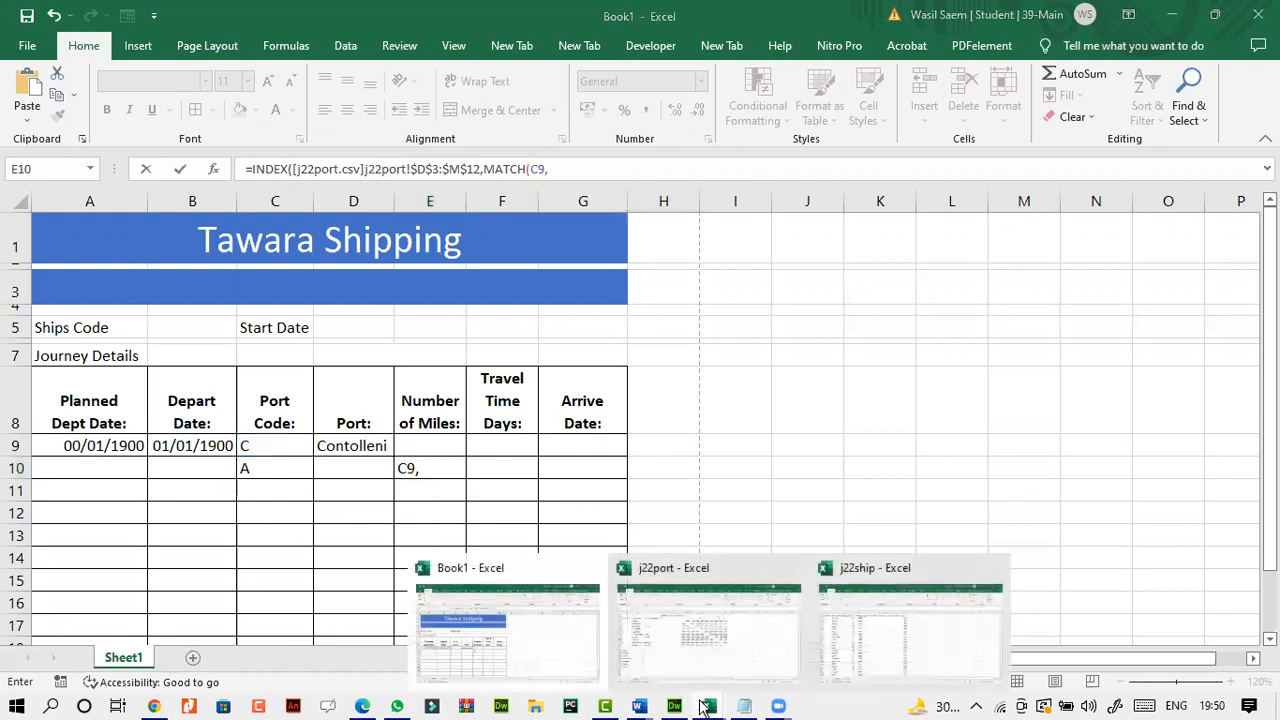
left_click(689, 645)
left_click_drag(58, 258, 71, 425)
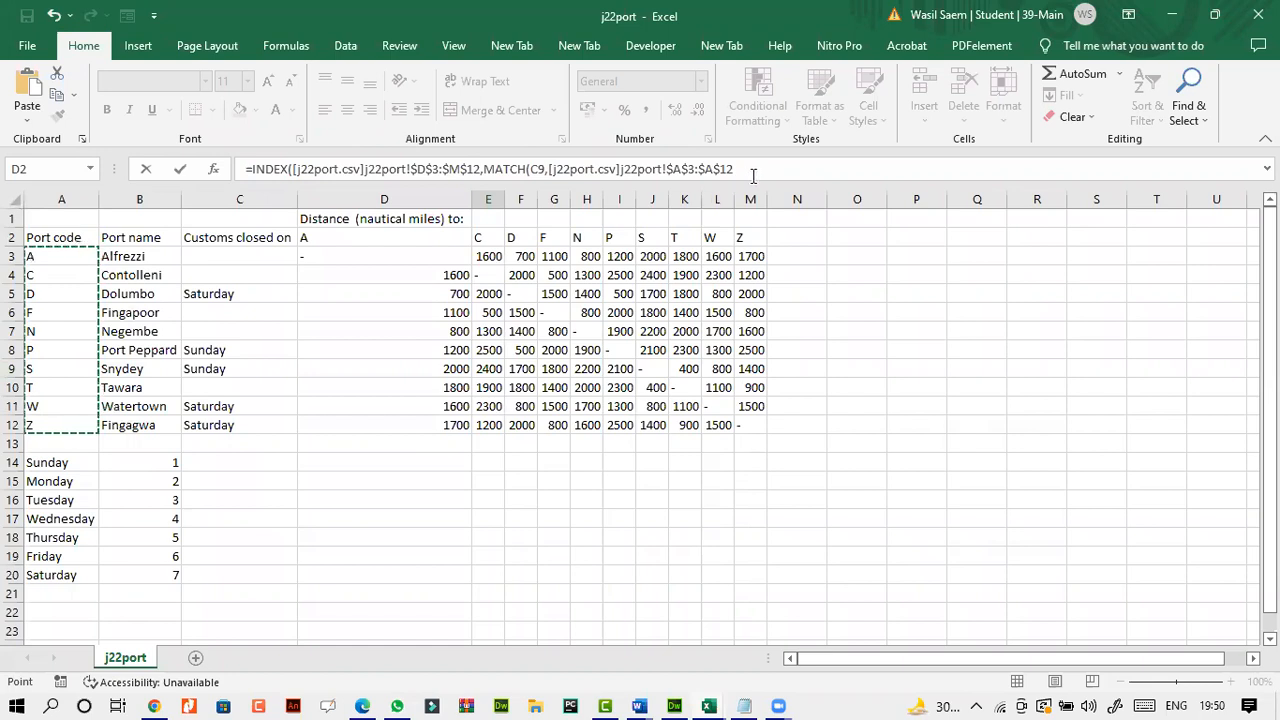
left_click(753, 172)
type(",0")
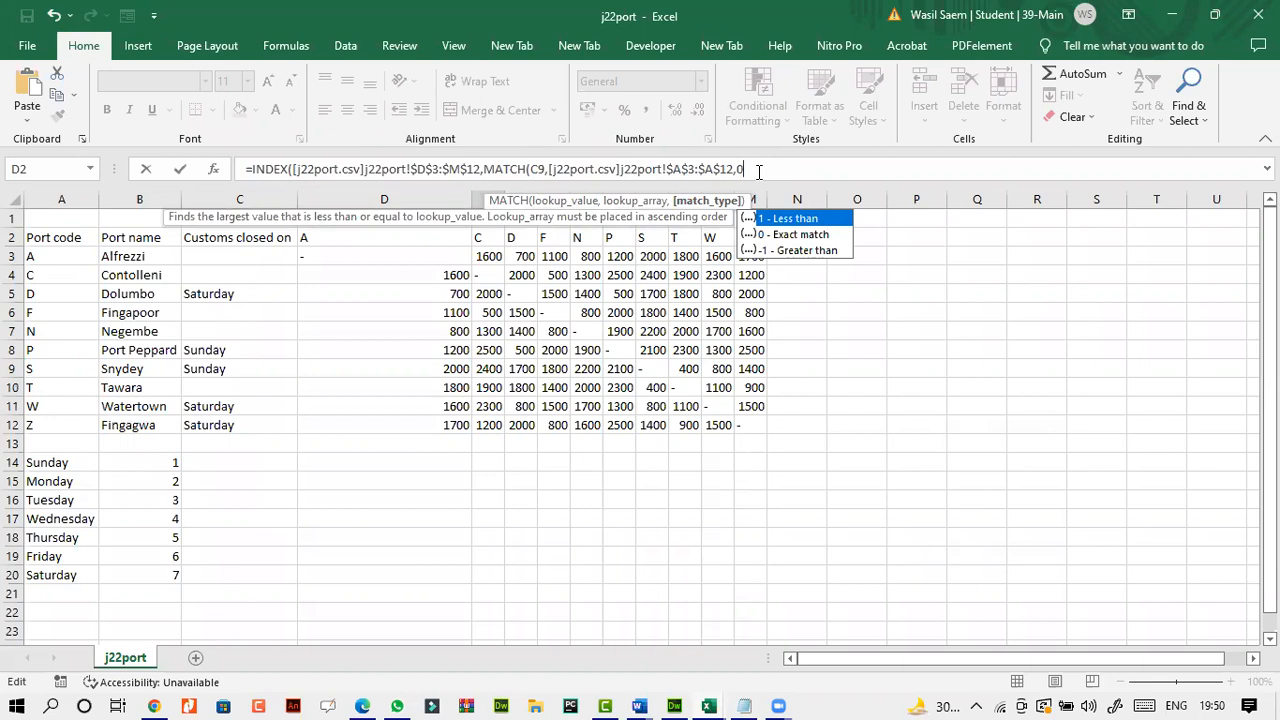
key("BackSpace")
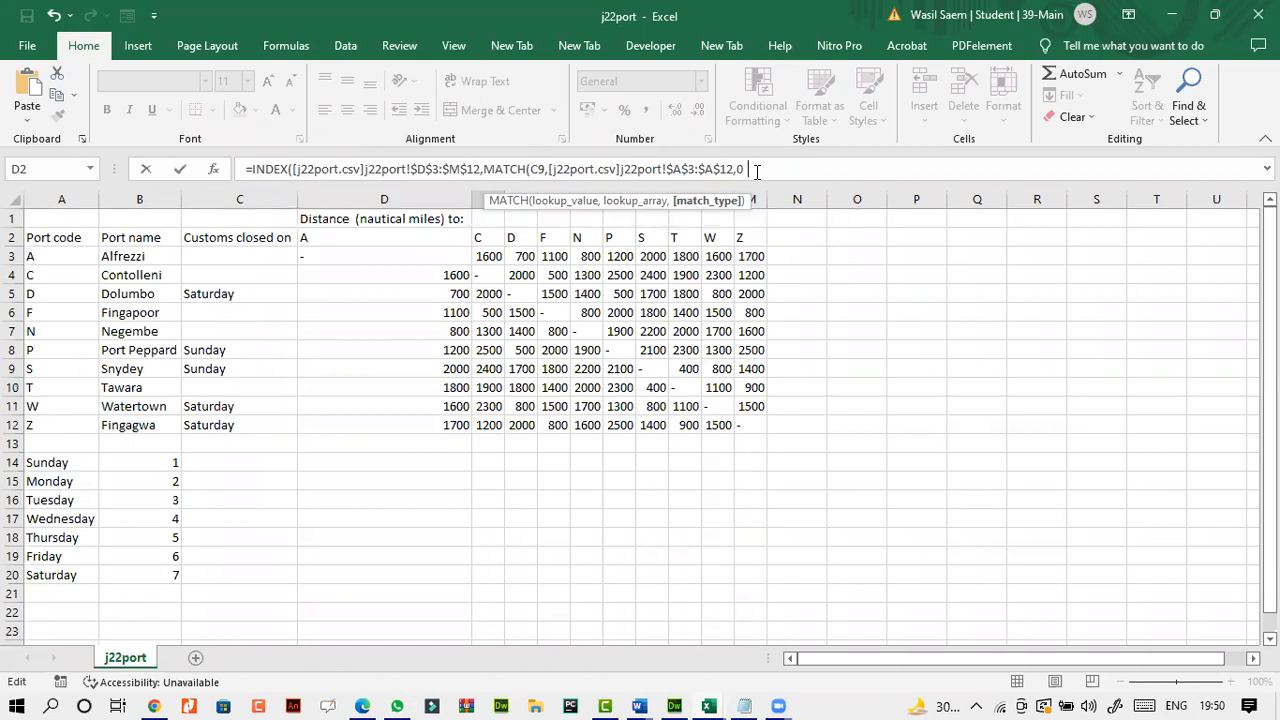
type("),")
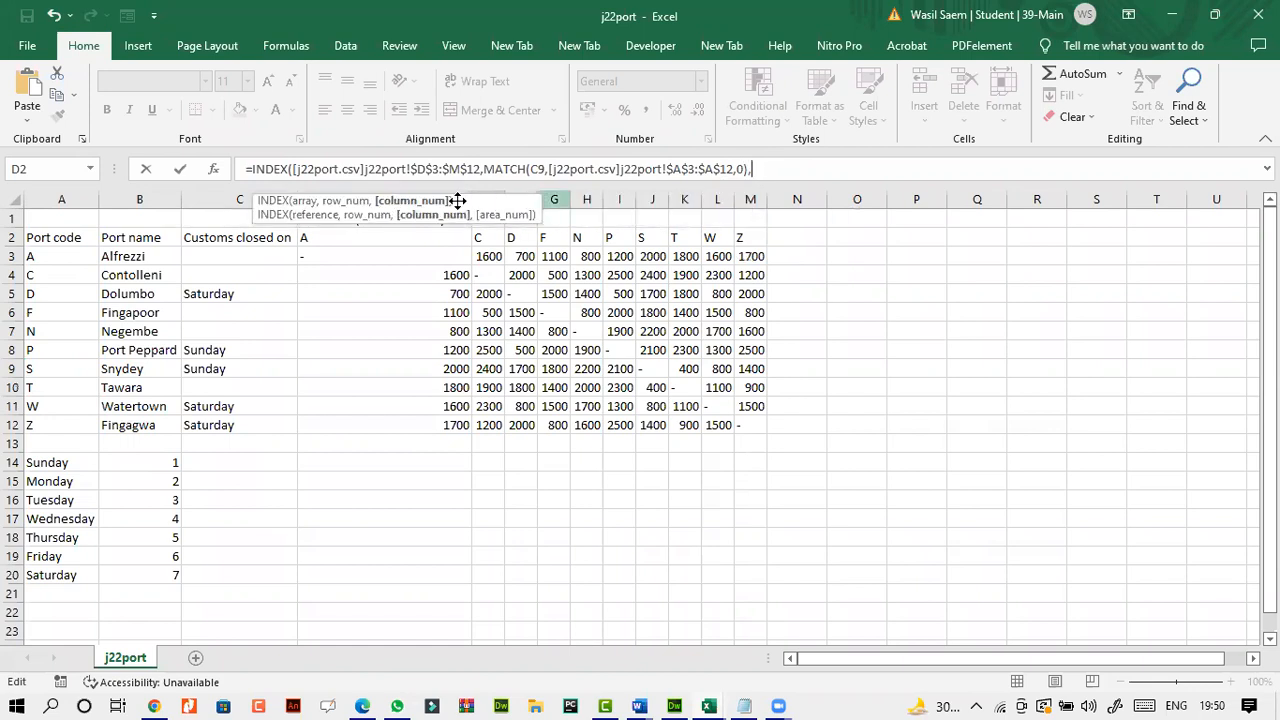
- Add a second MATCH as the INDEX column number, with the next port's code in Book1 cell C10 as lookup value
type("MATCH")
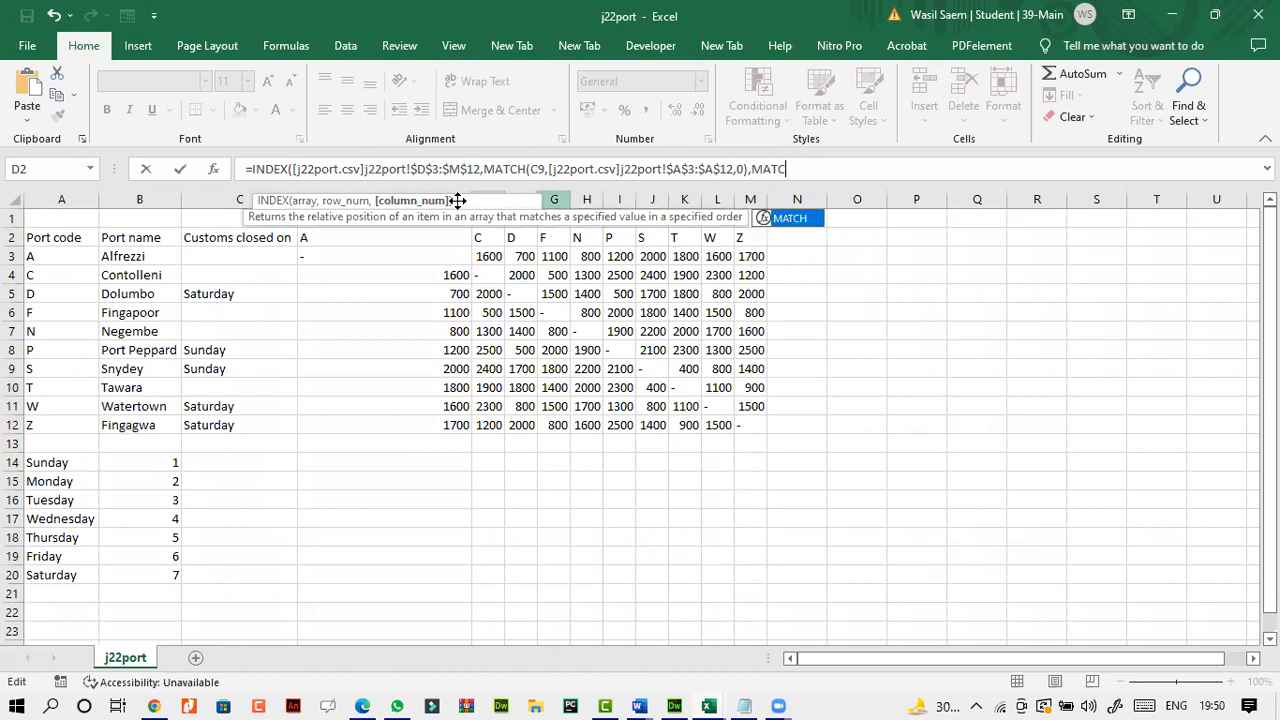
double_click(797, 219)
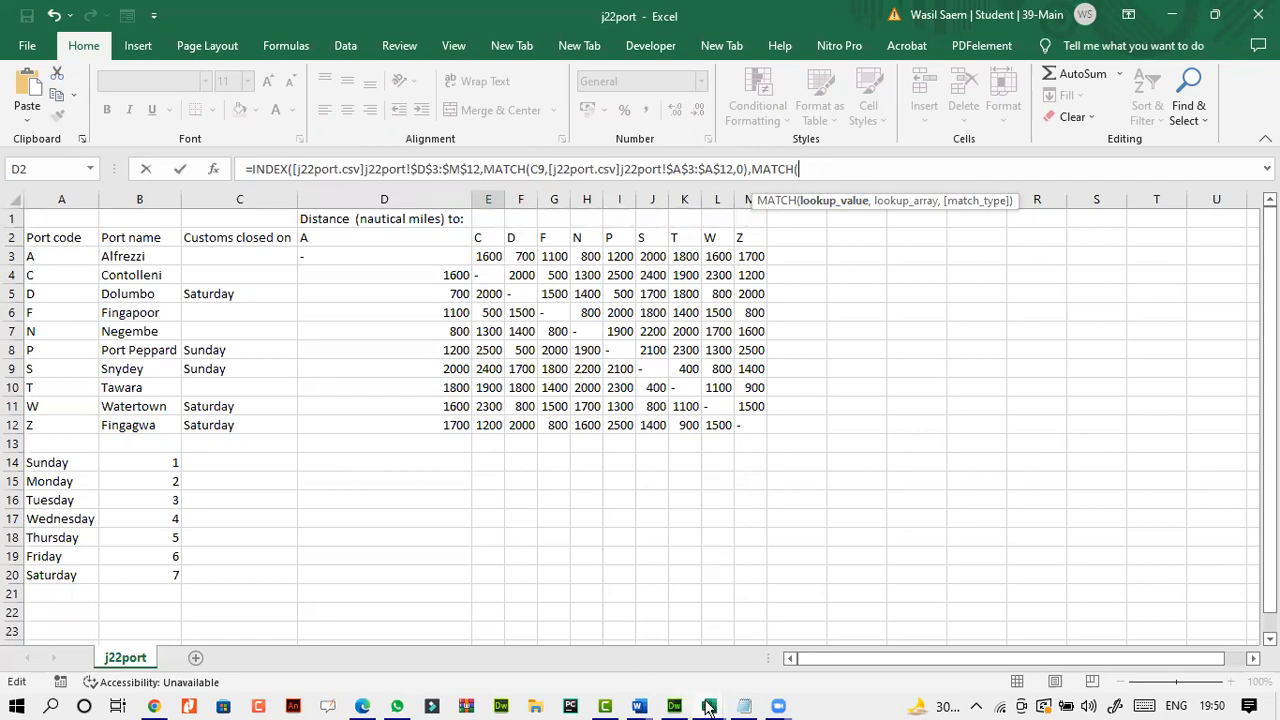
mouse_move(708, 706)
left_click(517, 635)
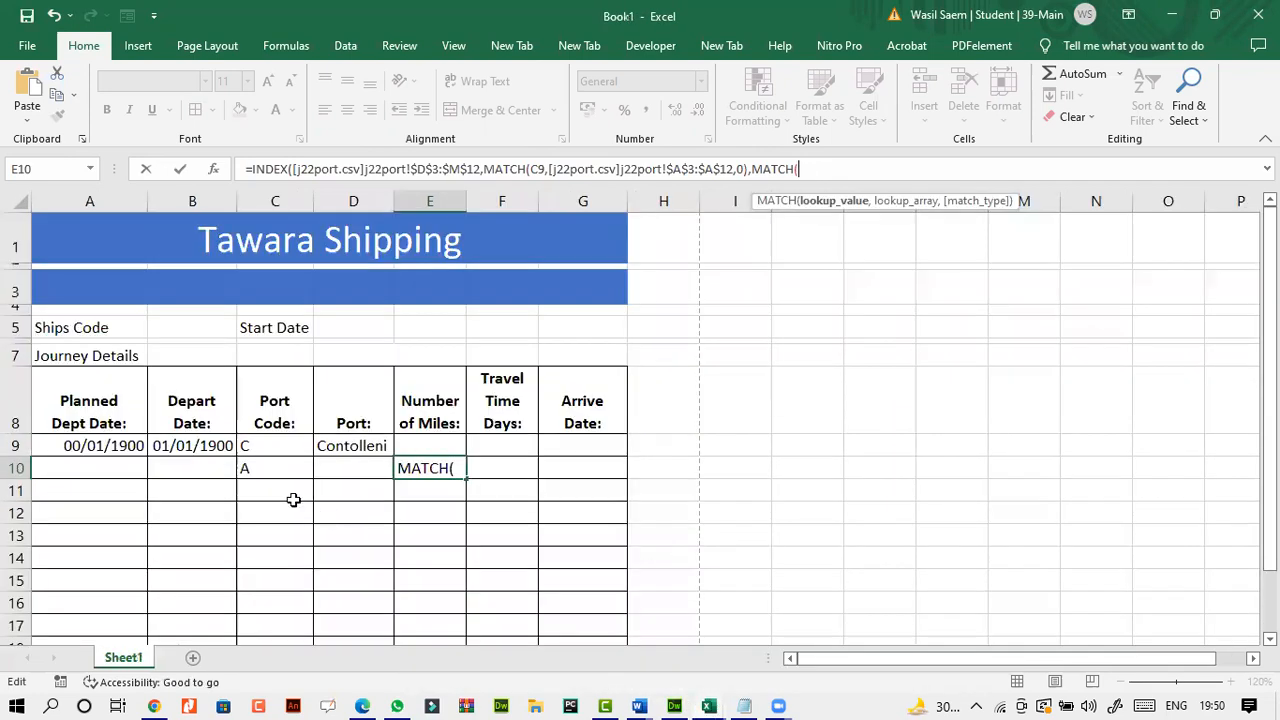
left_click(267, 469)
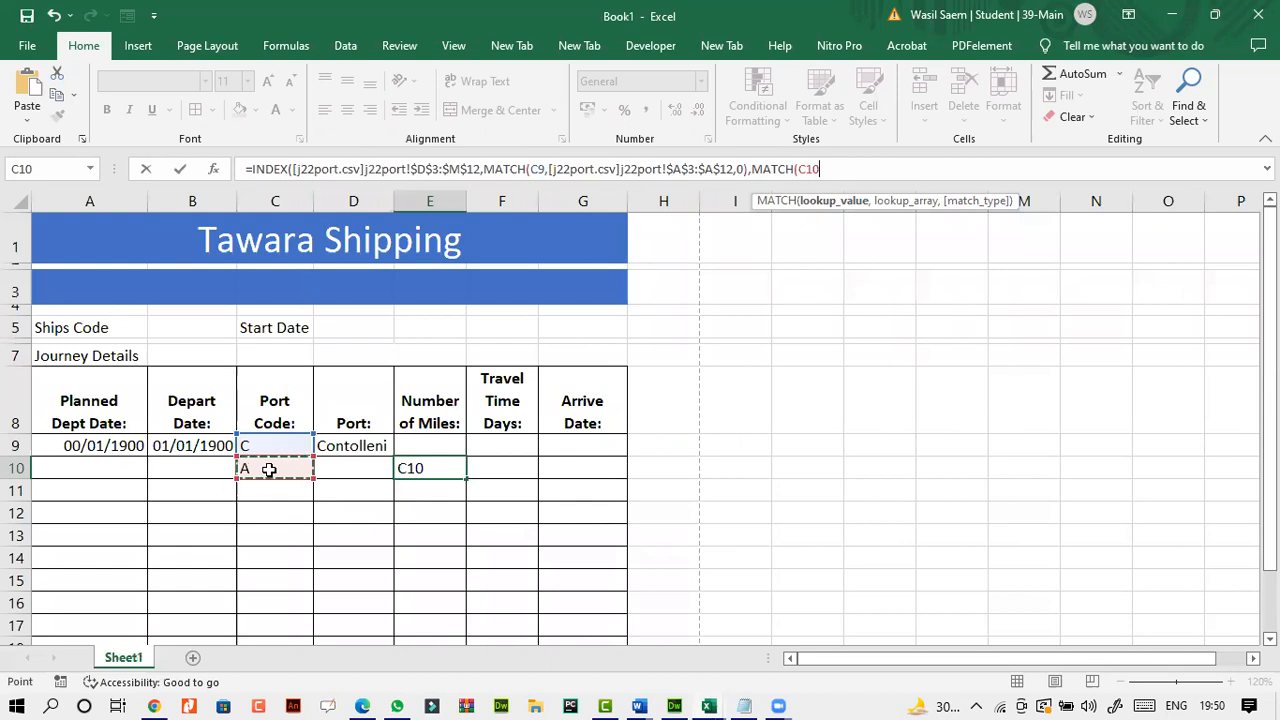
type(",")
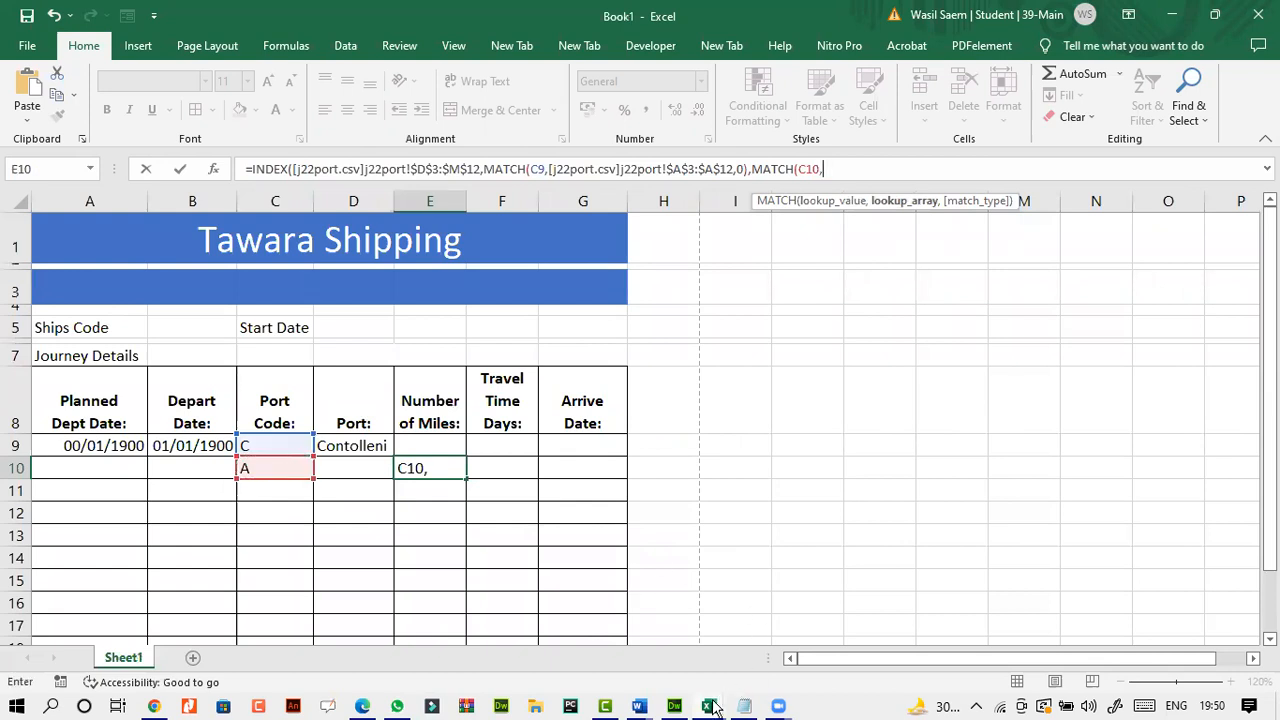
- Complete the column MATCH with j22port range $D$2:$M$2 and match type 0, then commit the E10 formula, accepting the closing-bracket correction
mouse_move(709, 706)
left_click(734, 634)
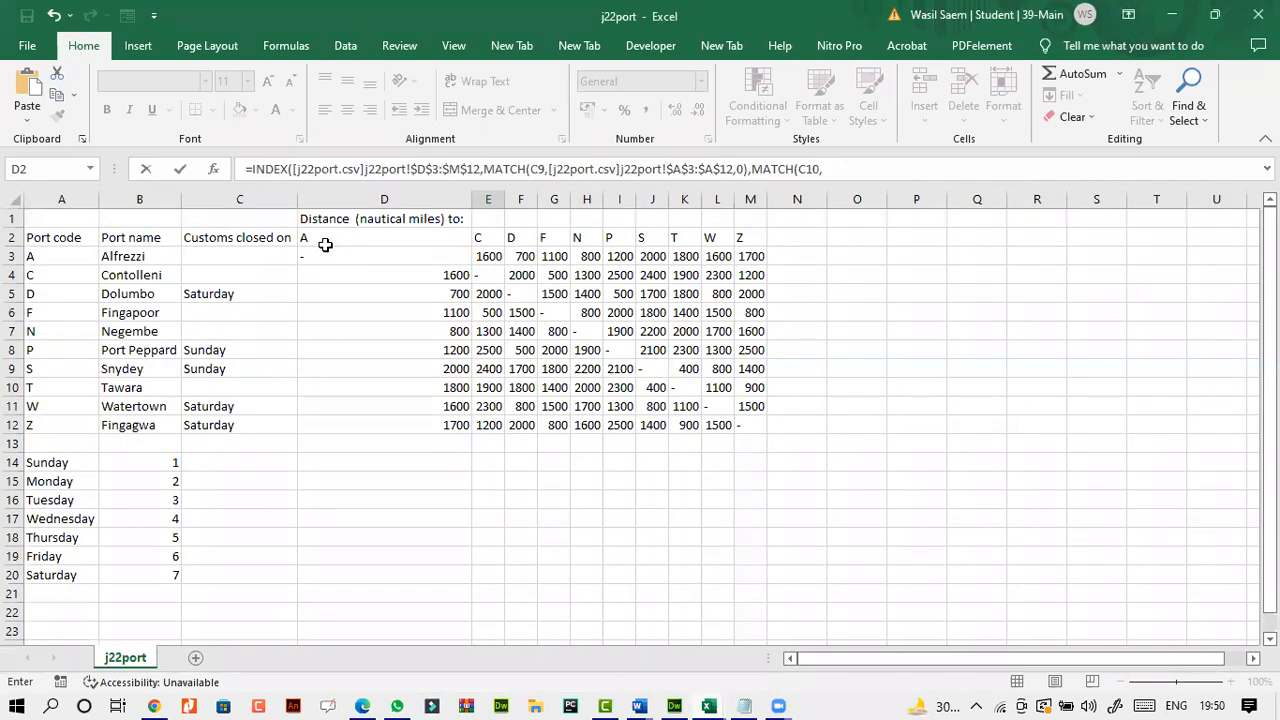
left_click_drag(327, 240, 758, 245)
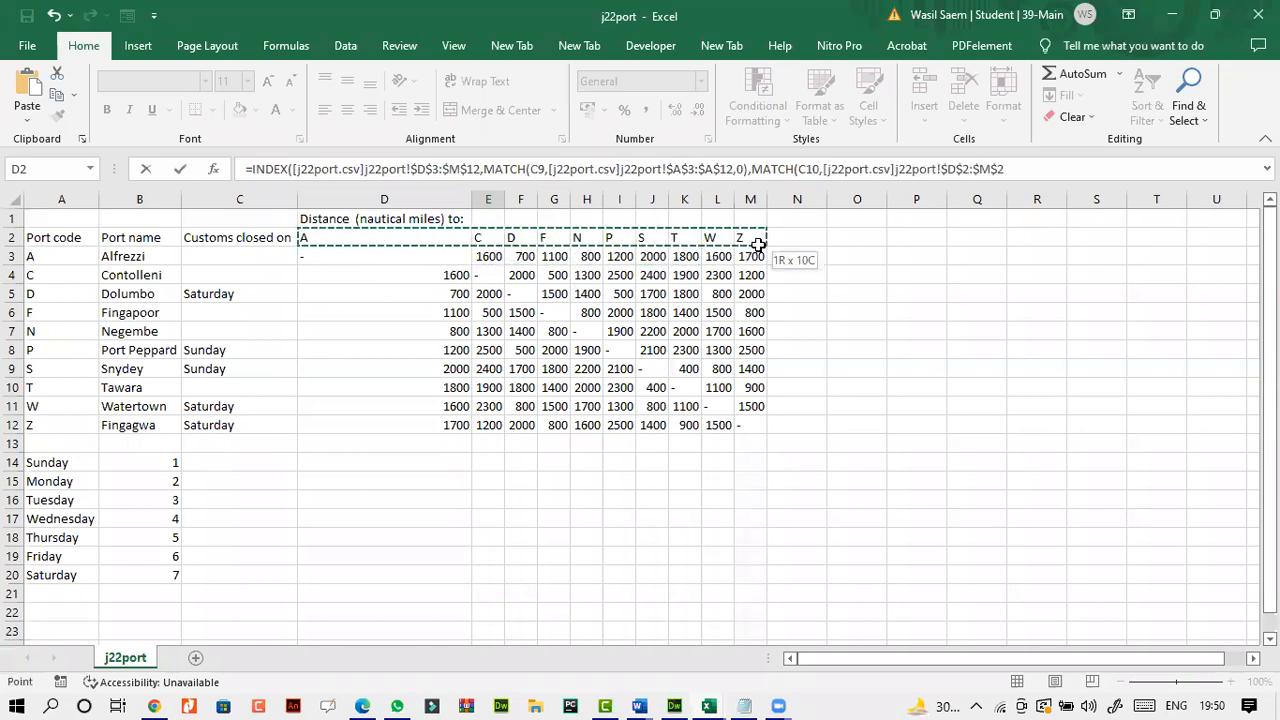
left_click(1030, 172)
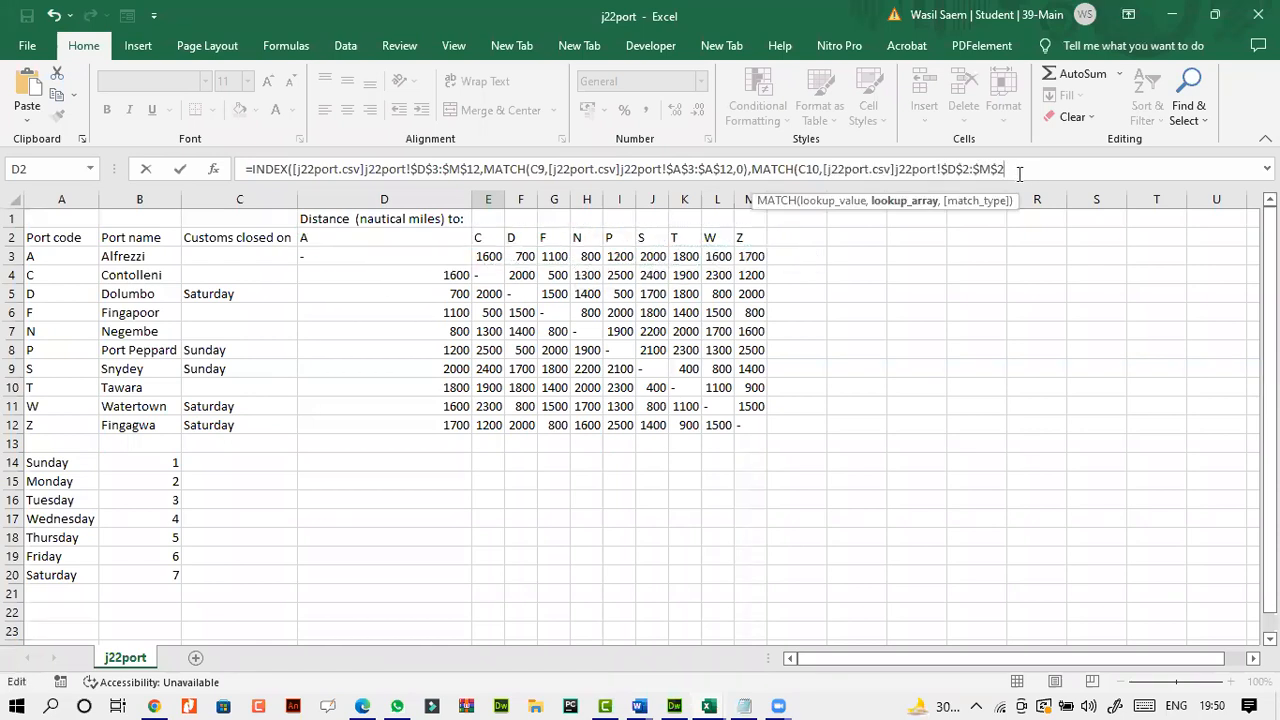
type(",0")
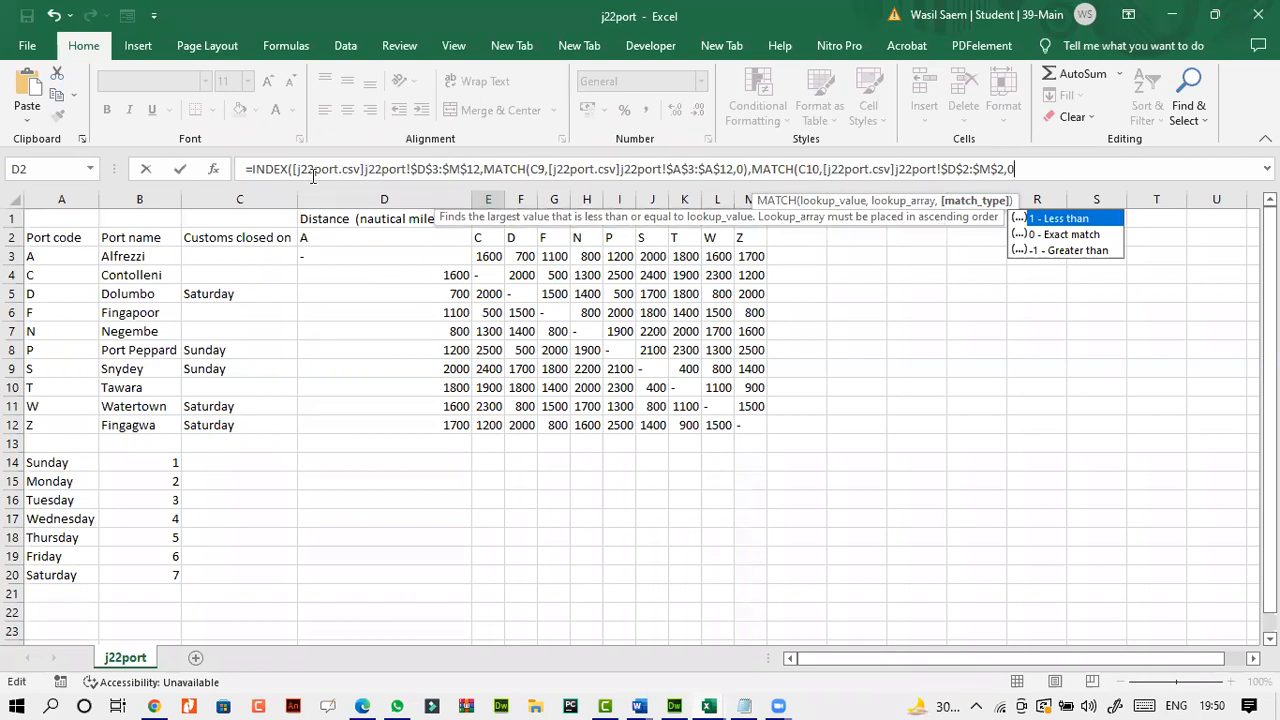
left_click(179, 170)
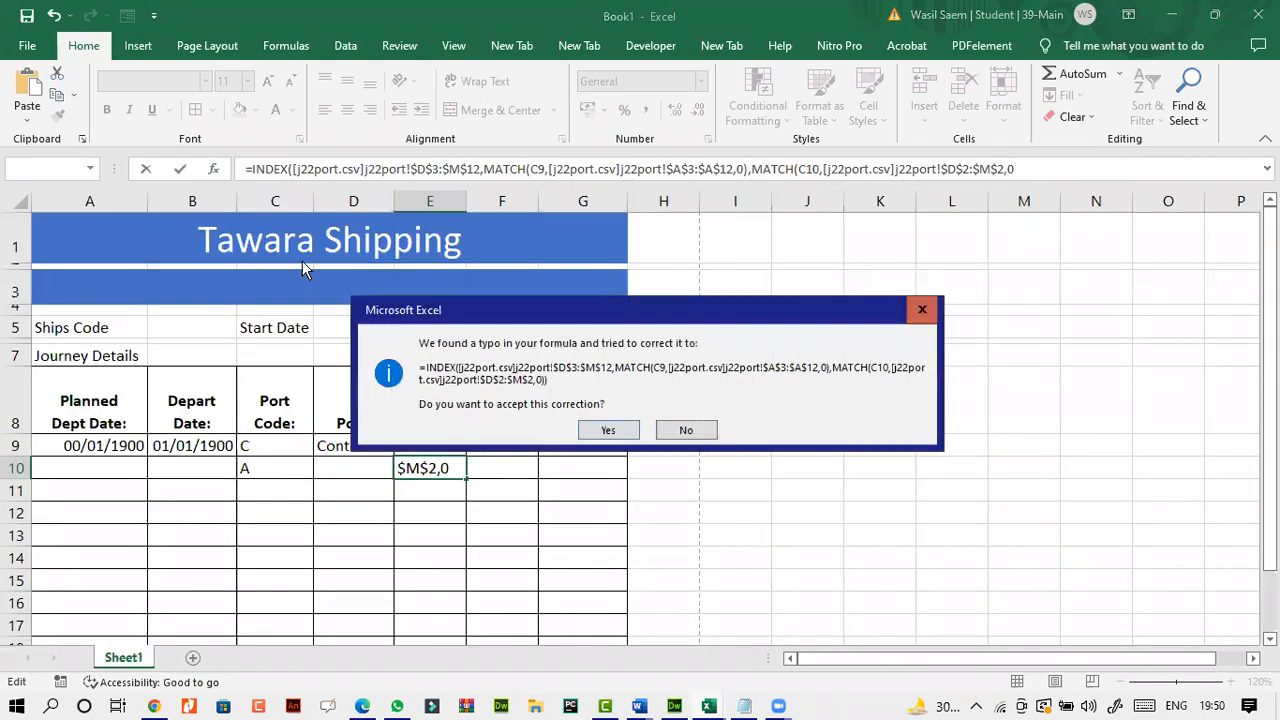
left_click(600, 428)
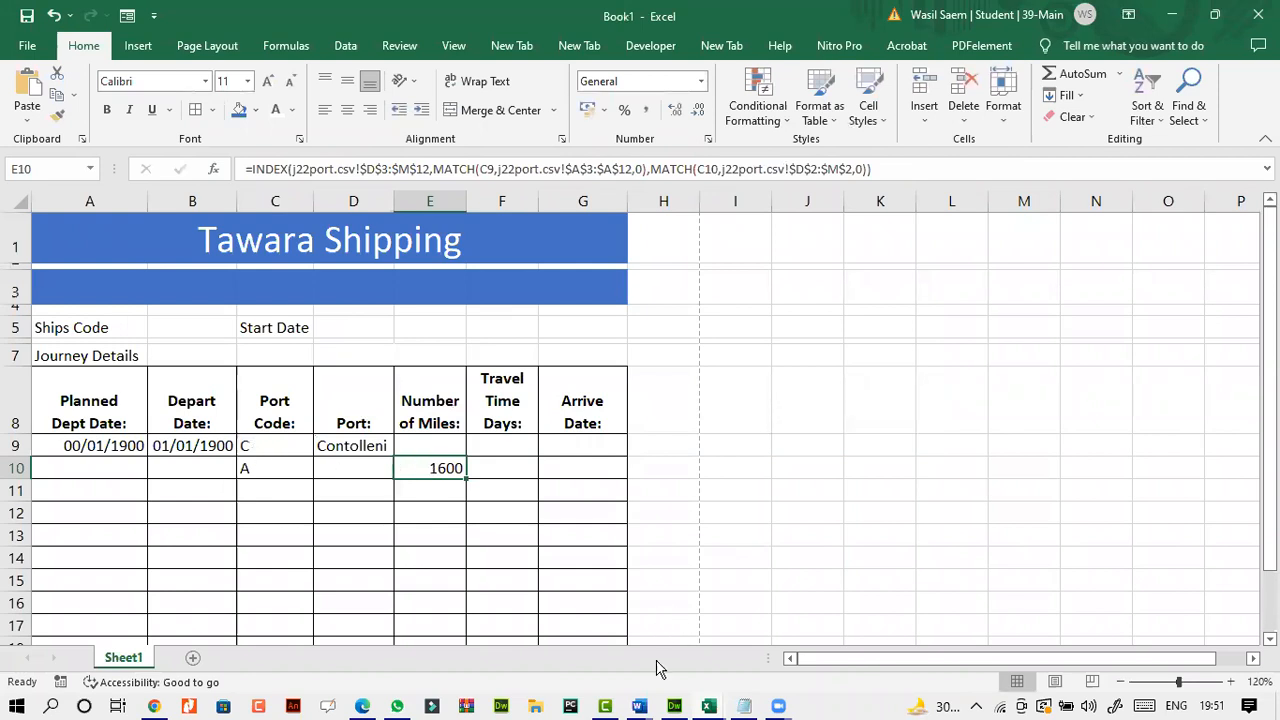
- Check the distance from port C to port A in the j22port grid against the E10 result in Book1
mouse_move(707, 706)
left_click(702, 632)
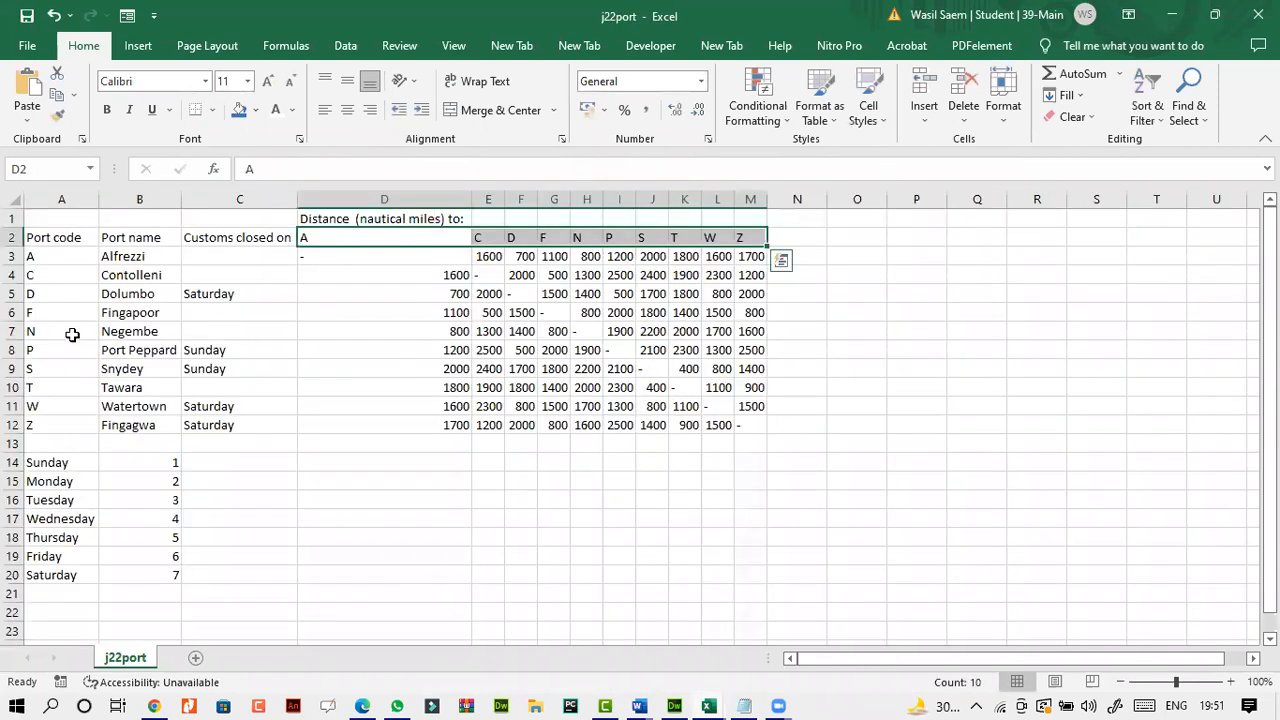
left_click(14, 275)
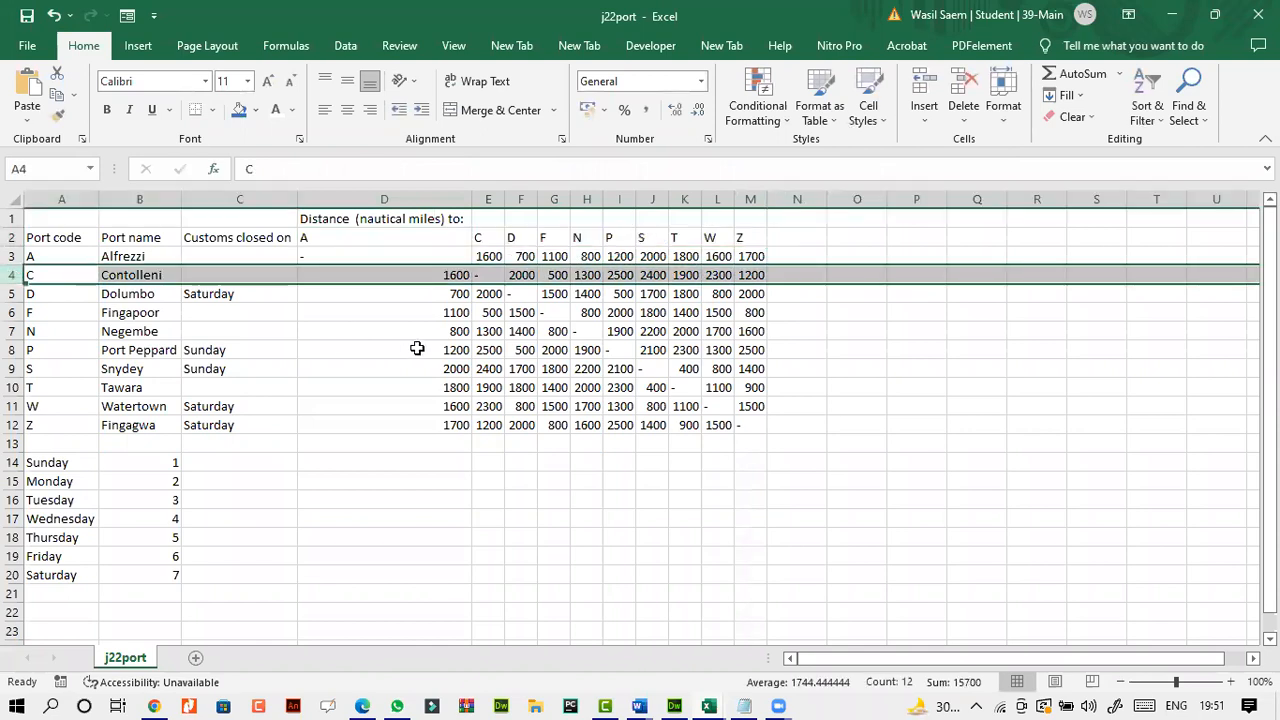
left_click(426, 274)
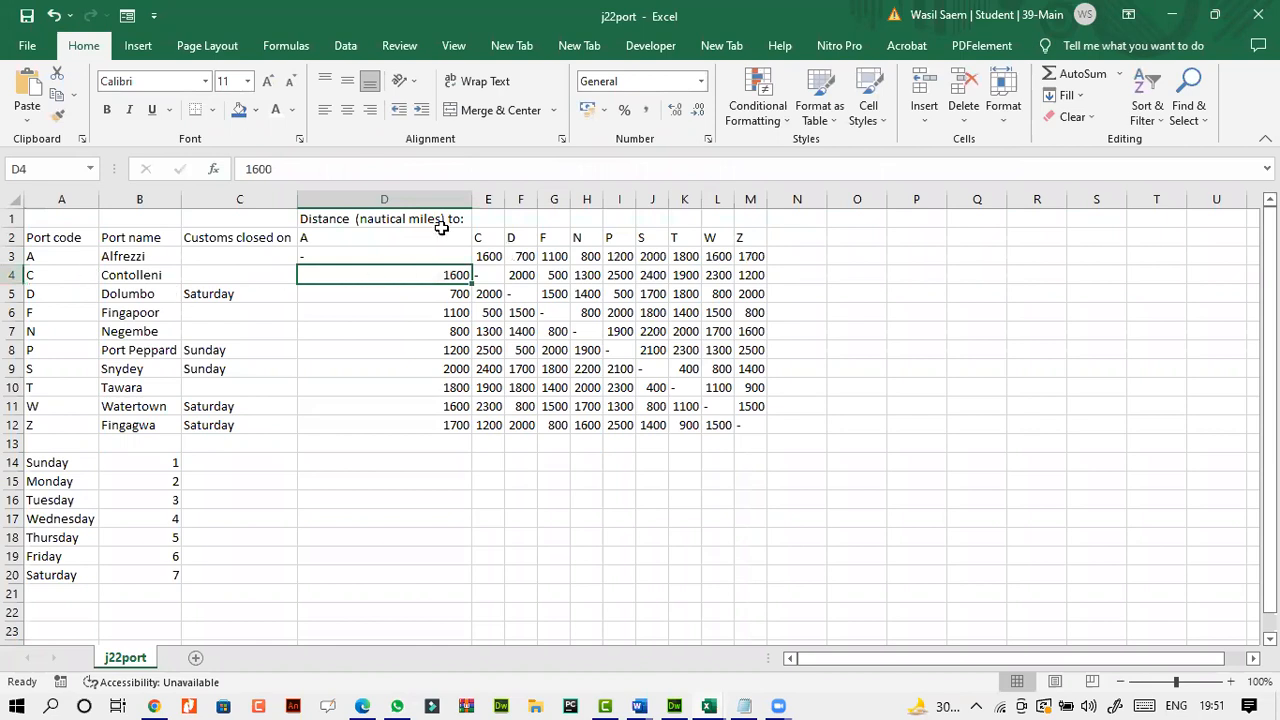
left_click(709, 706)
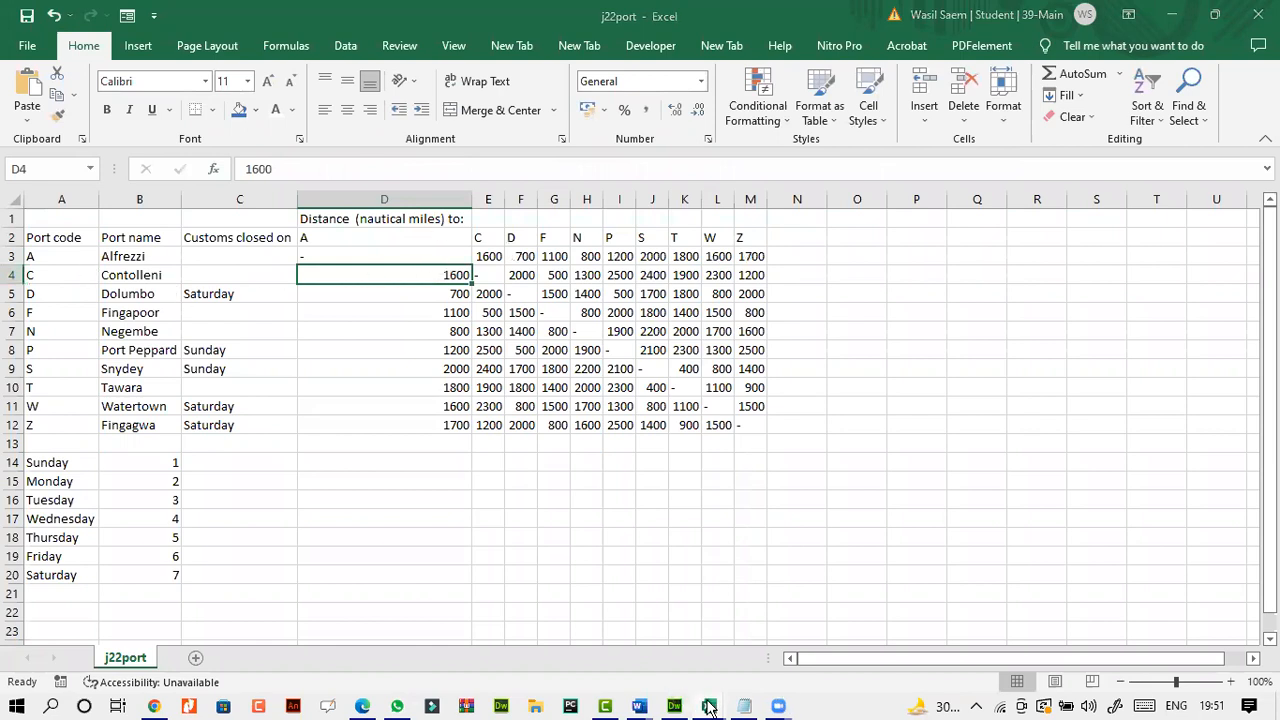
left_click(489, 626)
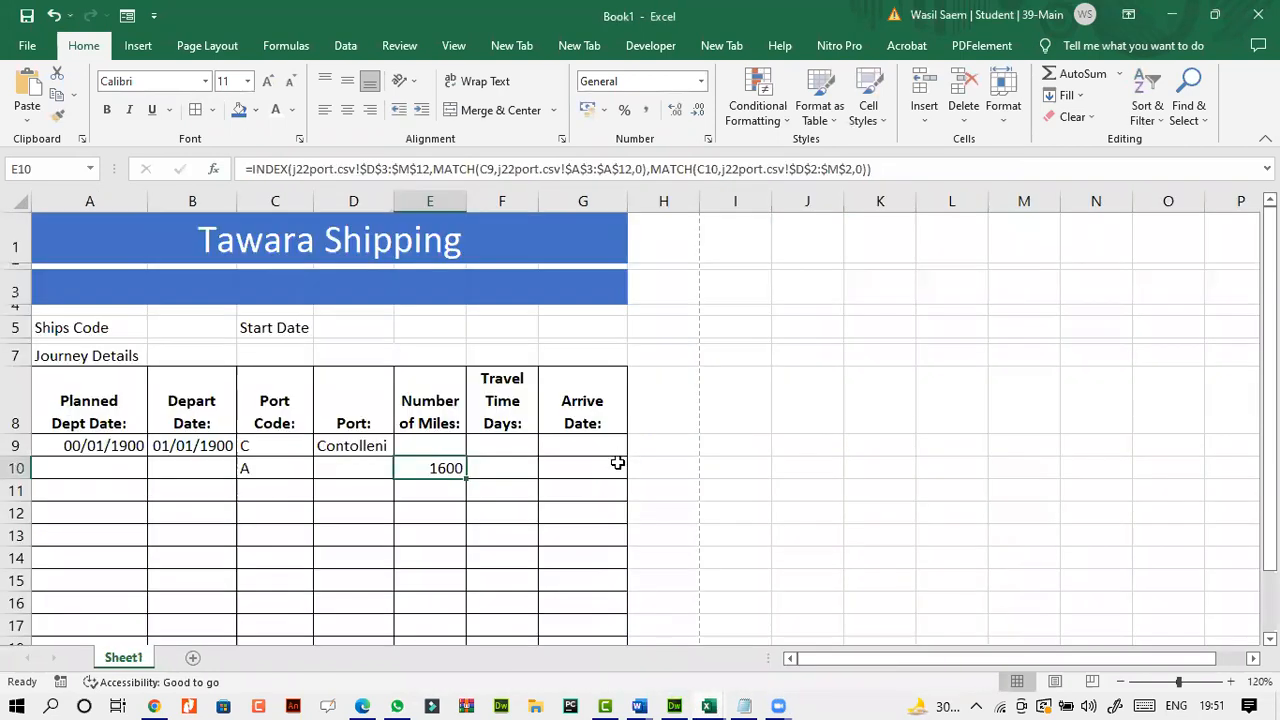
- Switch to the exam paper PDF in the browser, read questions 5 to 7, and return to Book1
left_click(363, 706)
left_click_drag(68, 342, 564, 373)
left_click(535, 398)
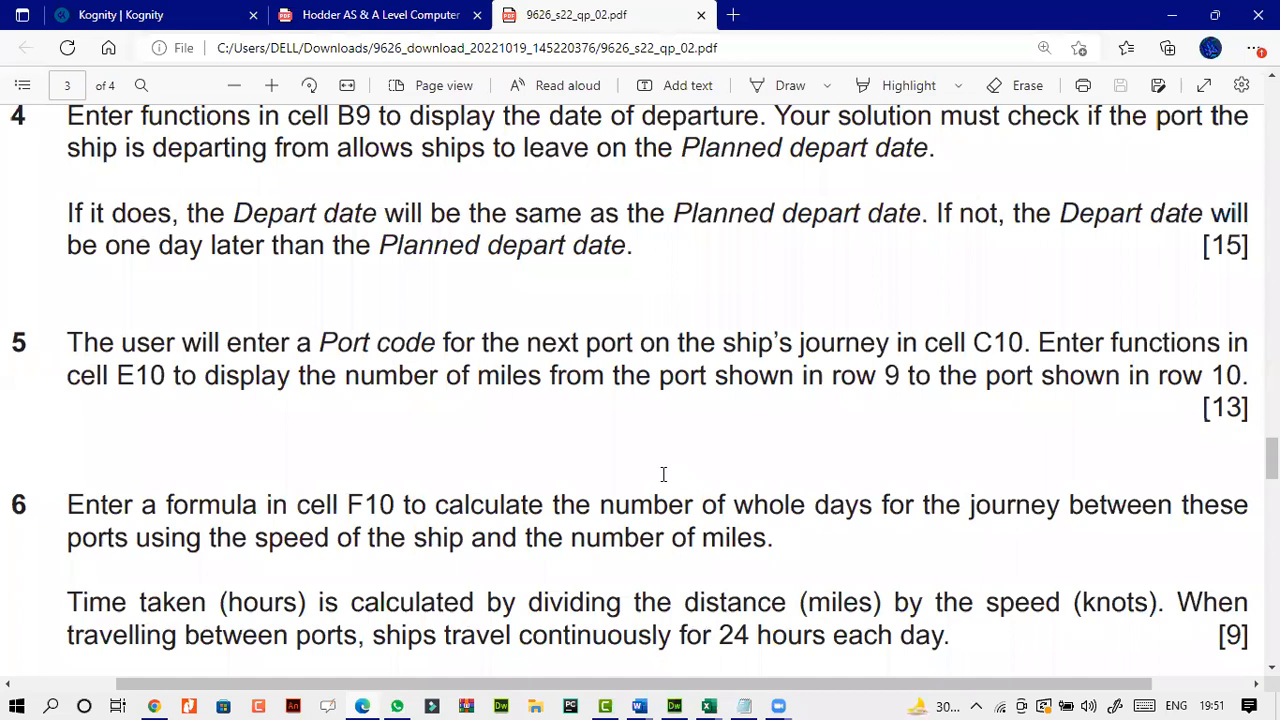
scroll(663, 474, "down", 2)
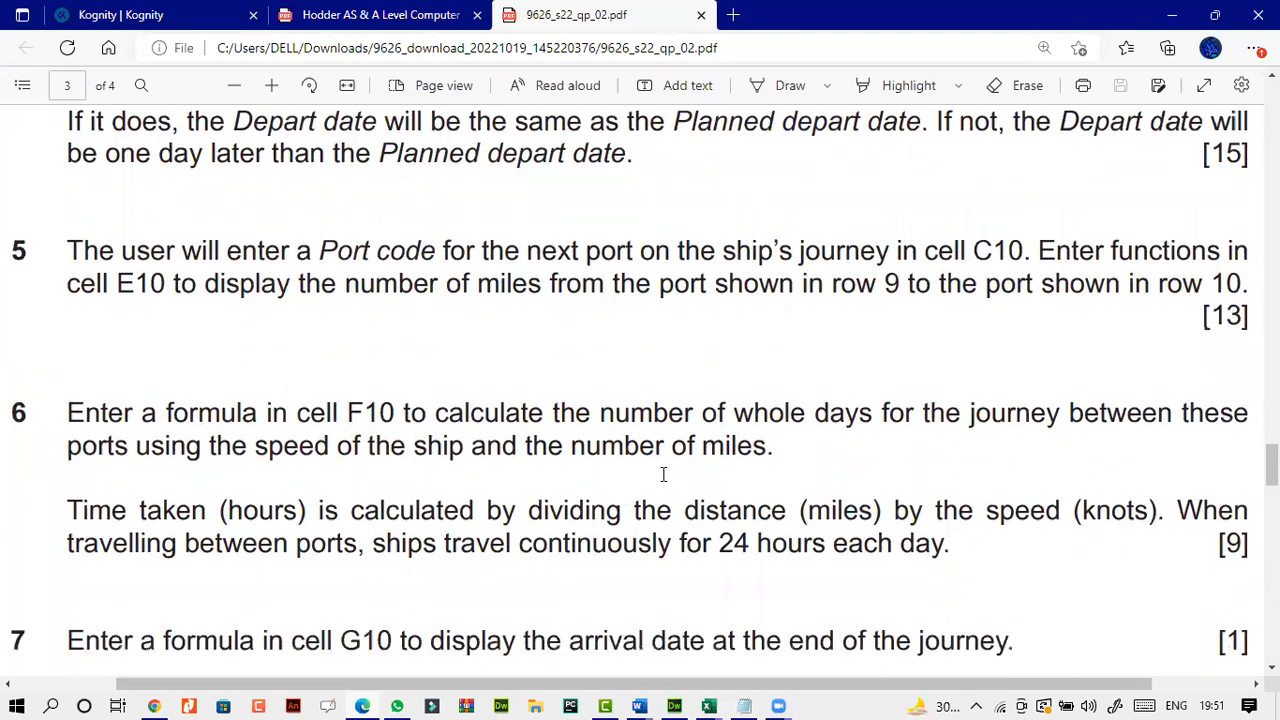
scroll(663, 474, "down", 2)
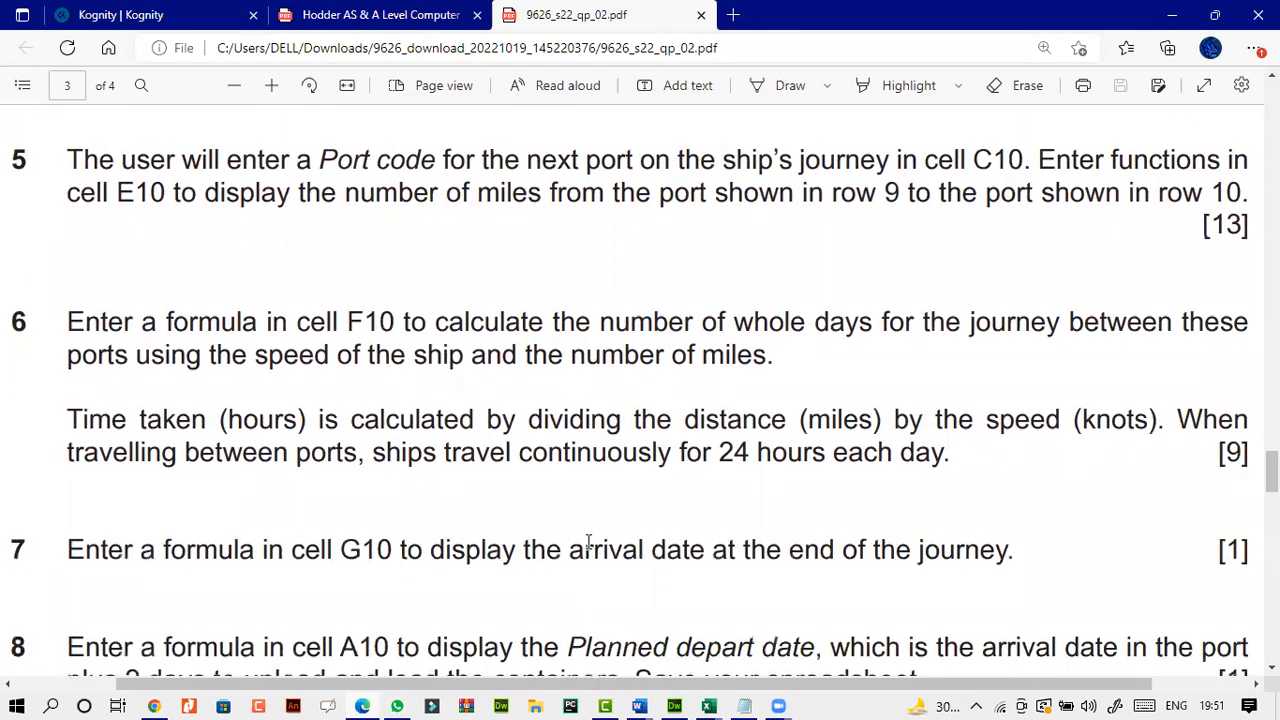
left_click(362, 706)
left_click(362, 706)
left_click(362, 706)
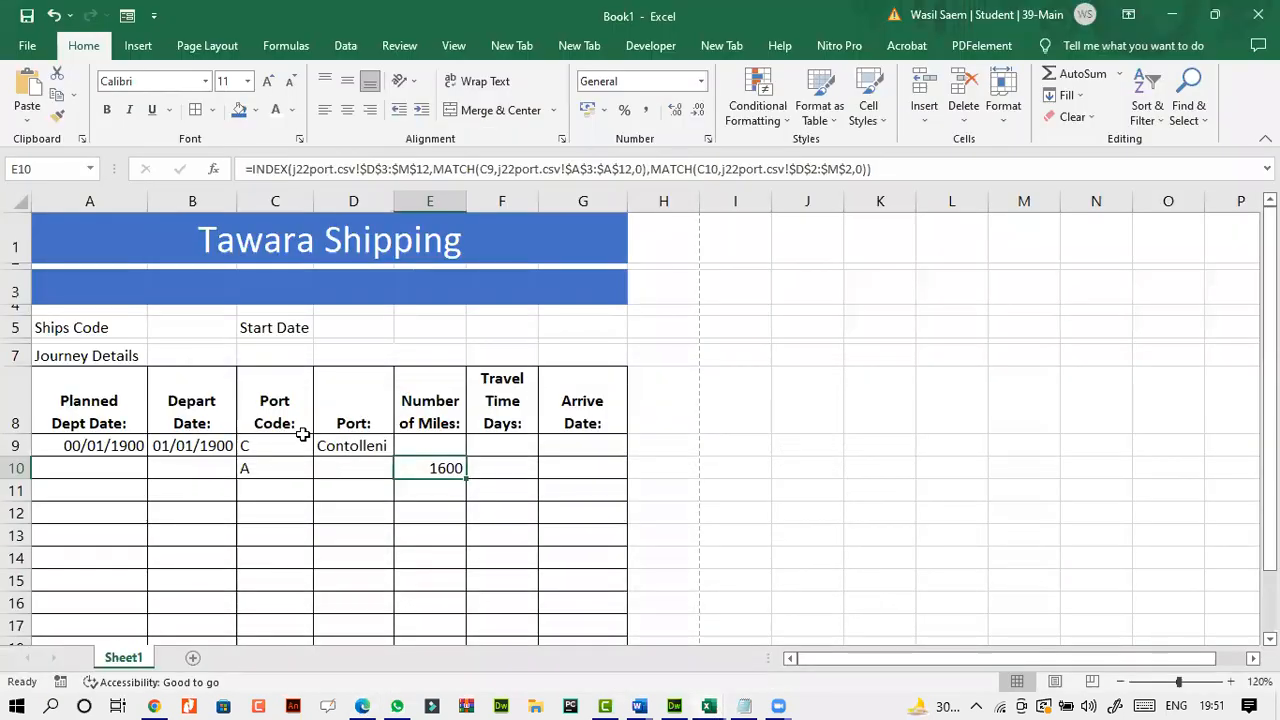
- Select the travel time cell F10 in Book1 and reread question 6 on calculating whole journey days in the exam paper
left_click(501, 468)
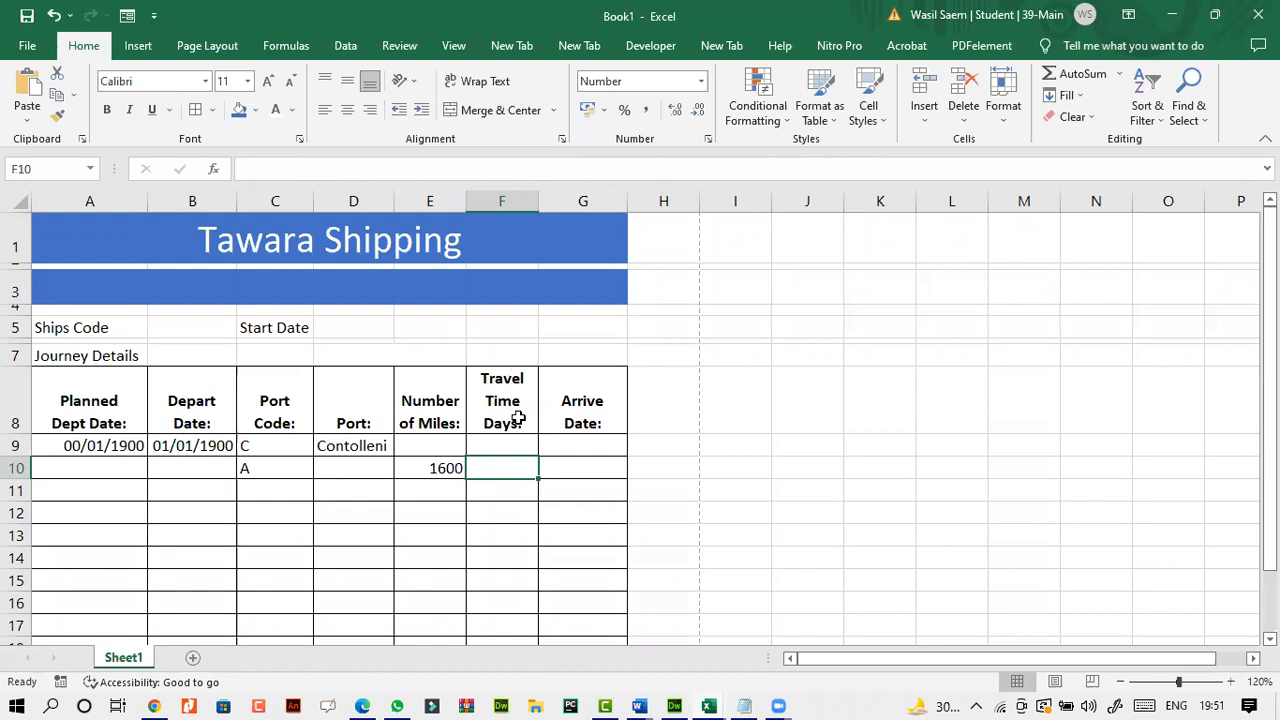
left_click(362, 706)
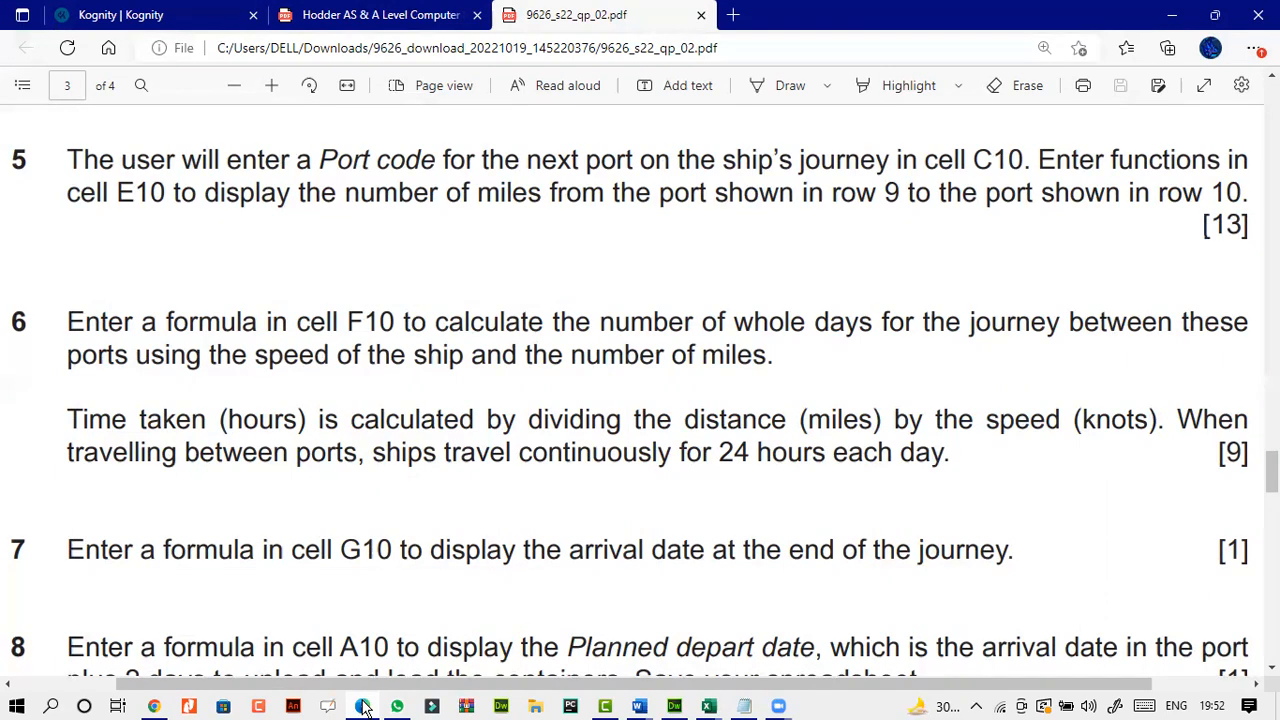
left_click(363, 707)
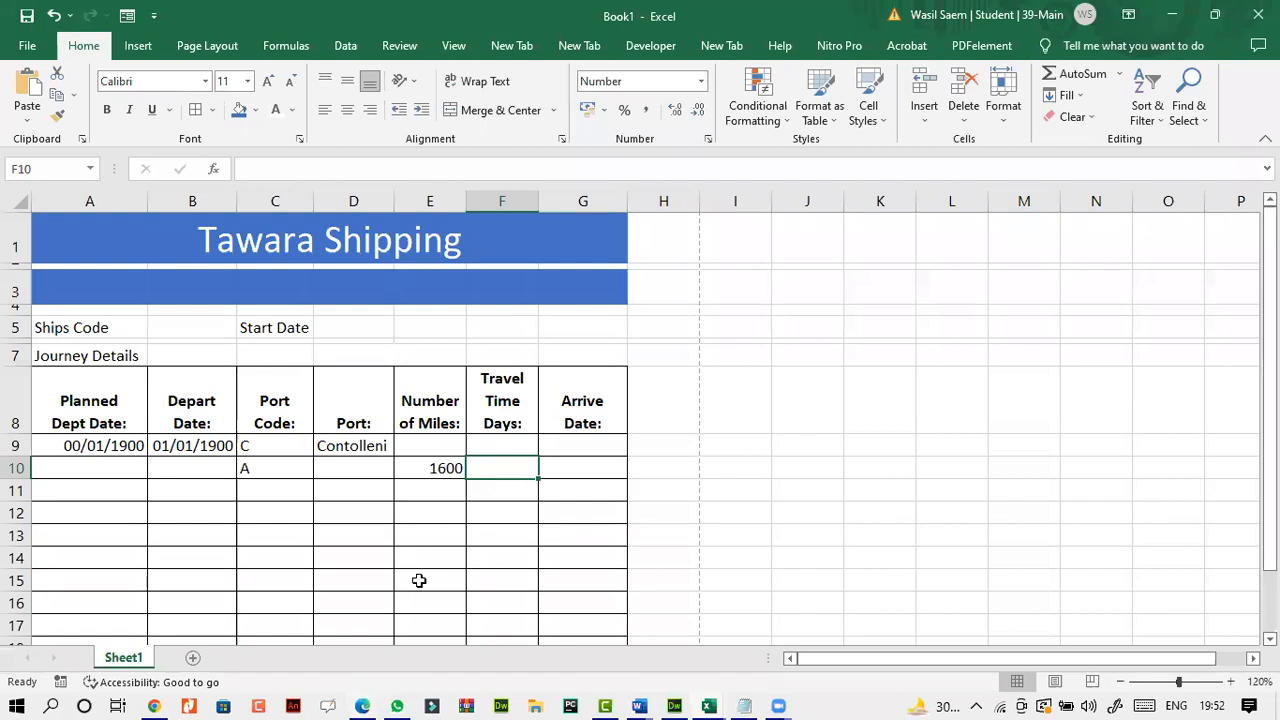
- Examine the j22ship workbook for the ship code, ship name and speed columns needed to look up a ship's speed
left_click(708, 706)
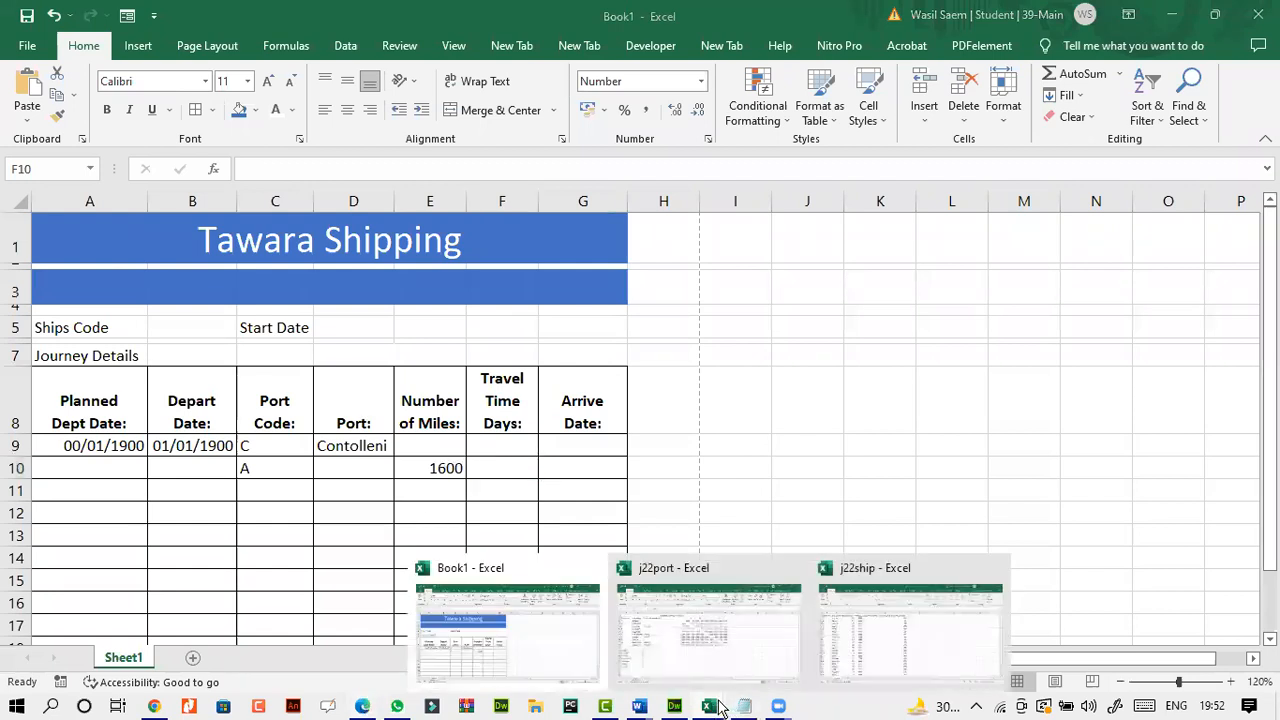
left_click(855, 637)
key("ctrl+a")
left_click(451, 479)
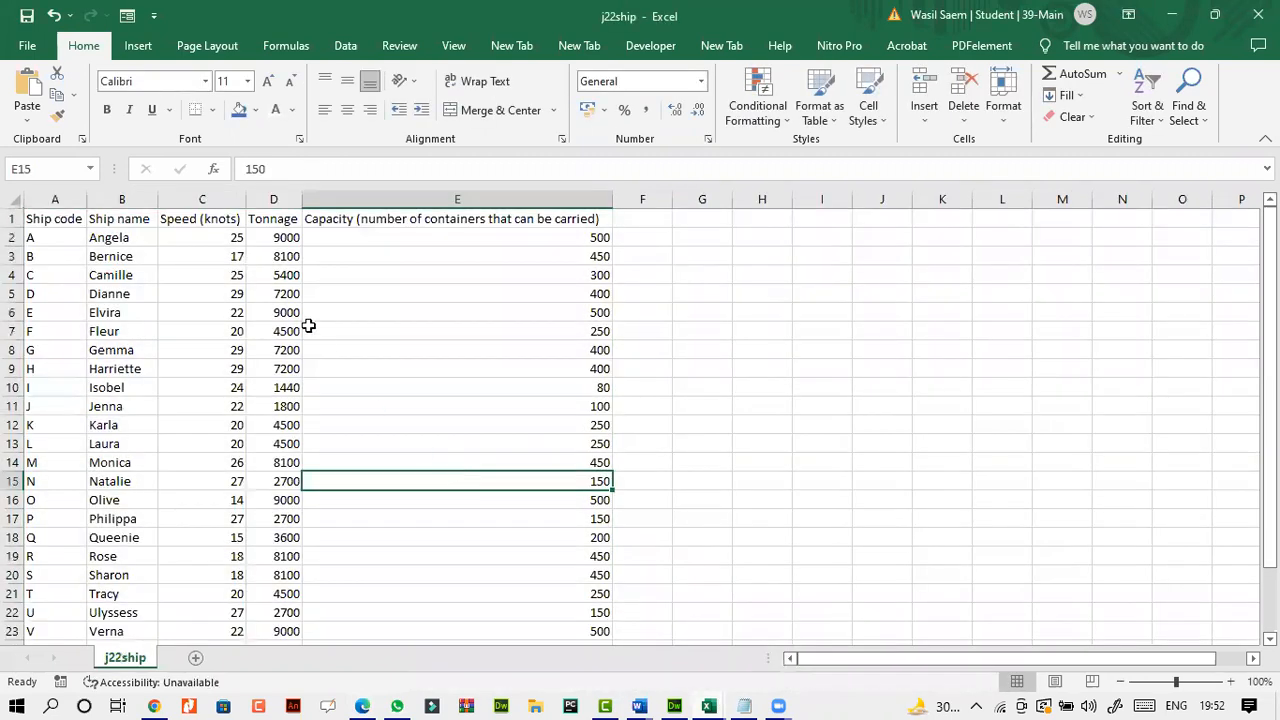
left_click_drag(200, 237, 262, 385)
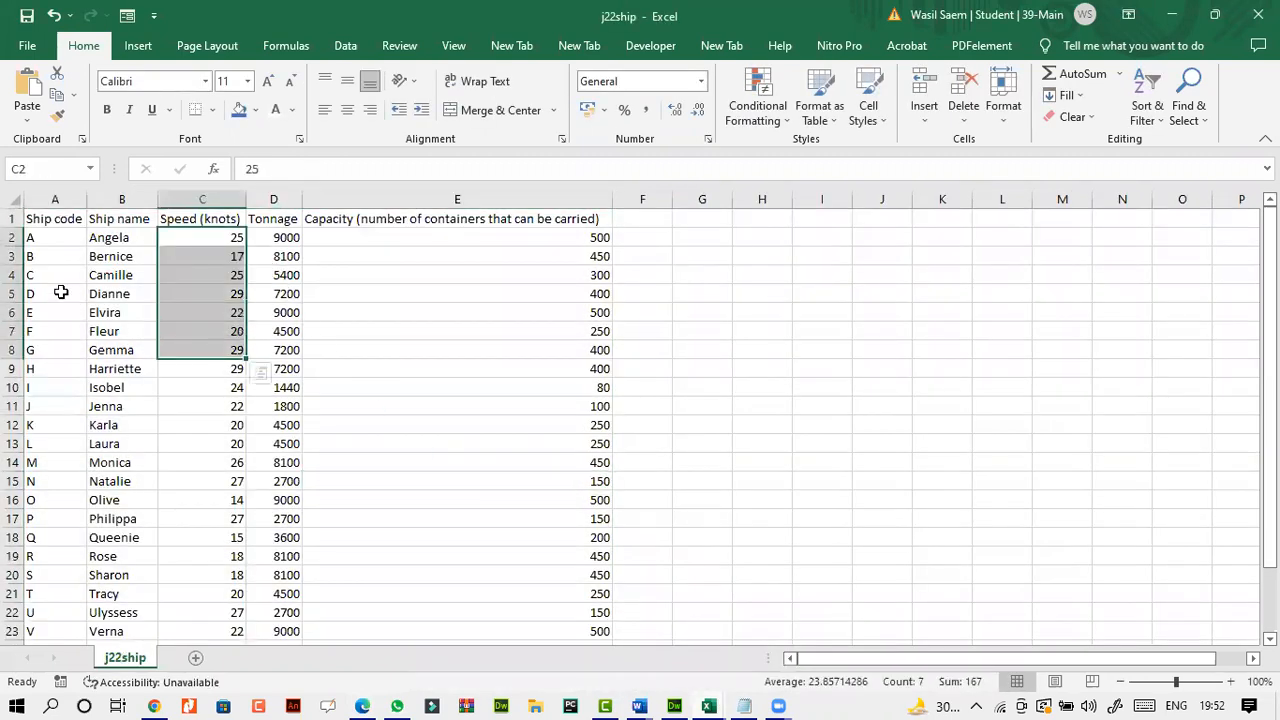
left_click(65, 237)
left_click(166, 240)
left_click(212, 408)
left_click(46, 237)
left_click_drag(194, 253, 234, 640)
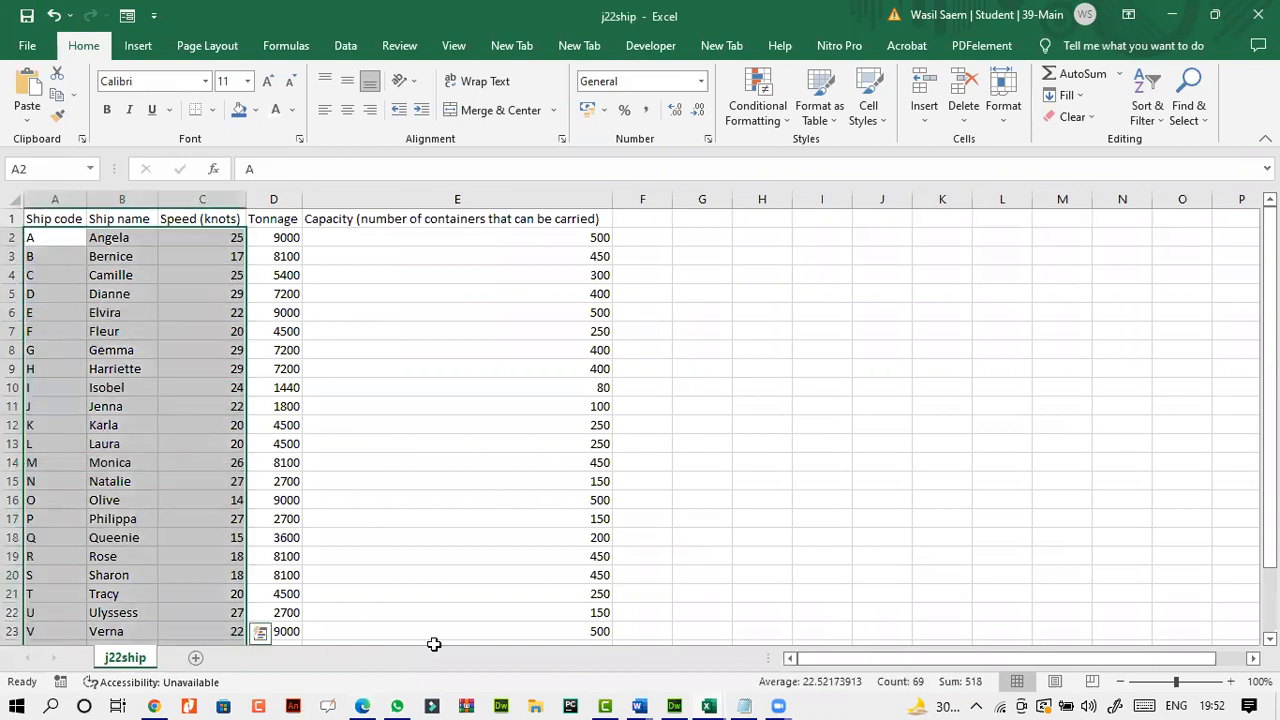
- Return to Book1 and select the ship code entry cell B5
mouse_move(708, 707)
left_click(419, 577)
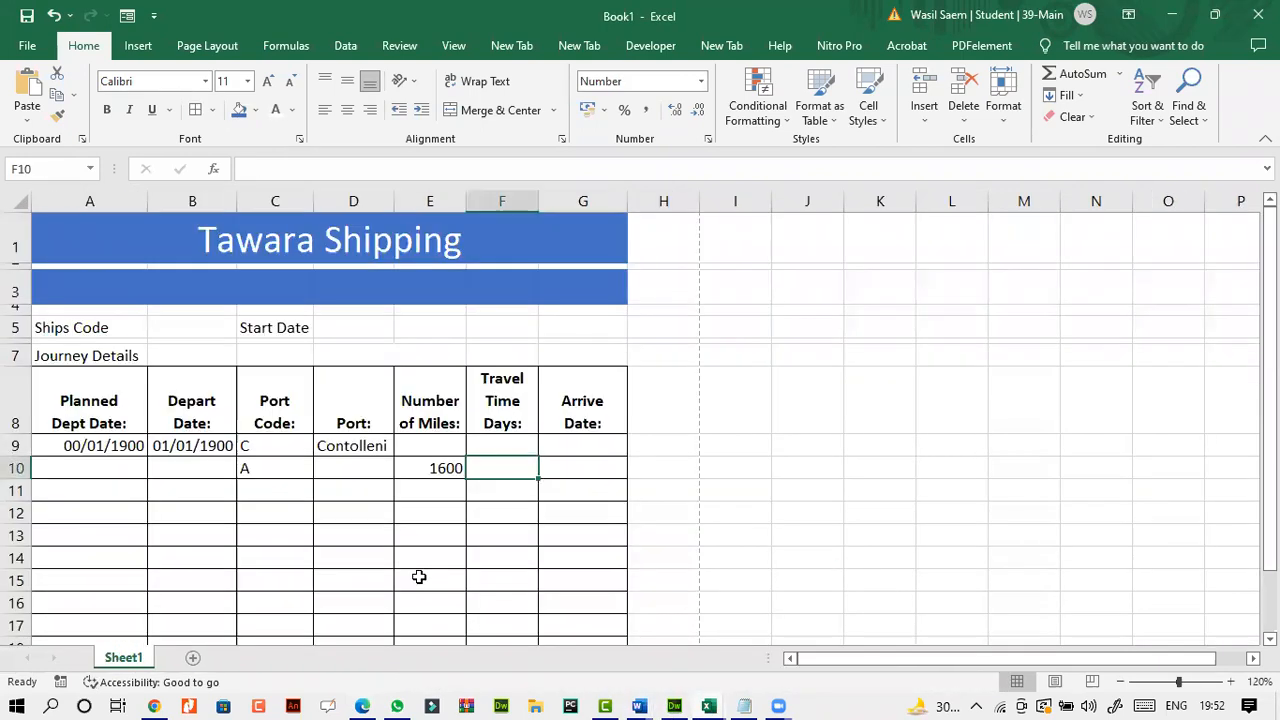
left_click(173, 322)
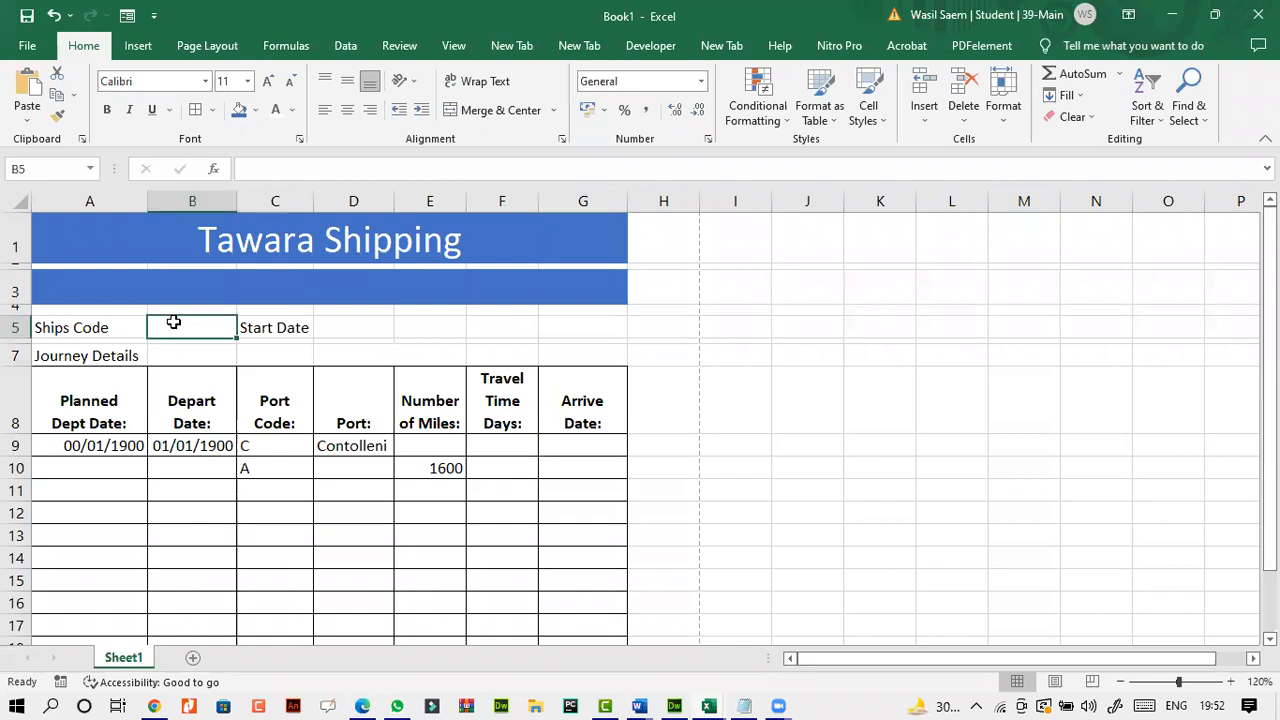
- Enter the ship code A in cell B5
type("A")
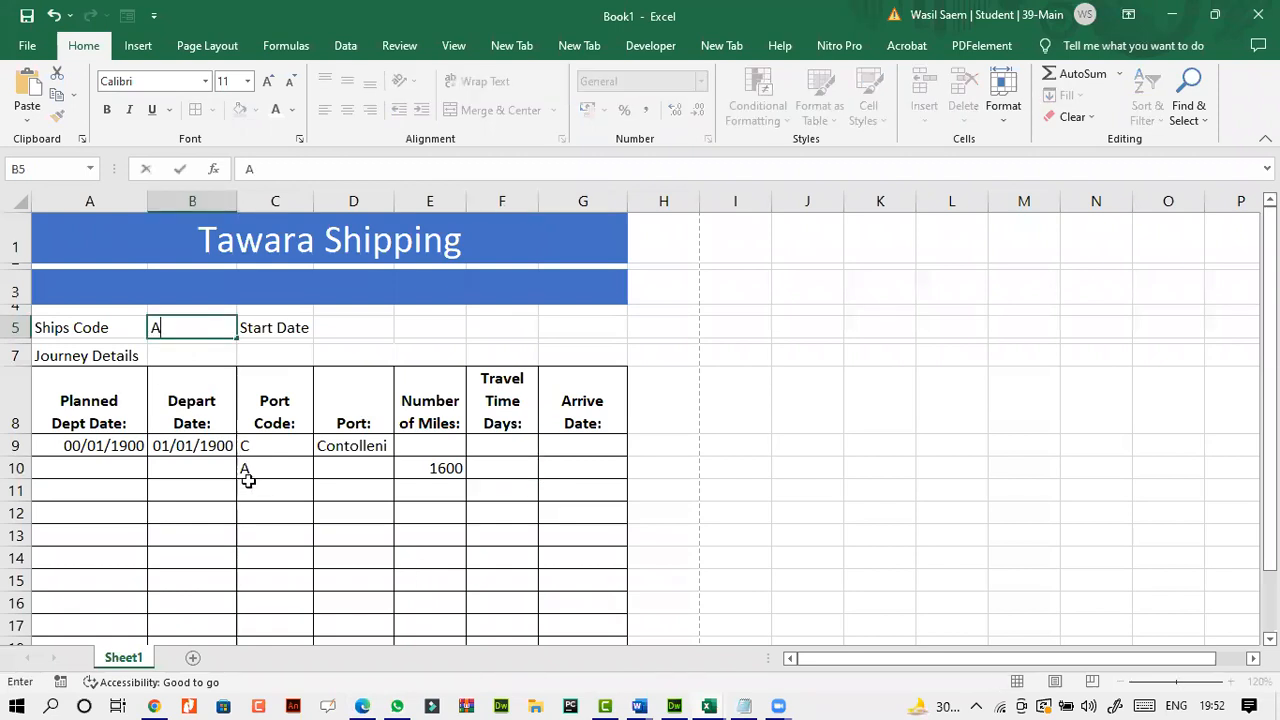
left_click(248, 485)
left_click(190, 318)
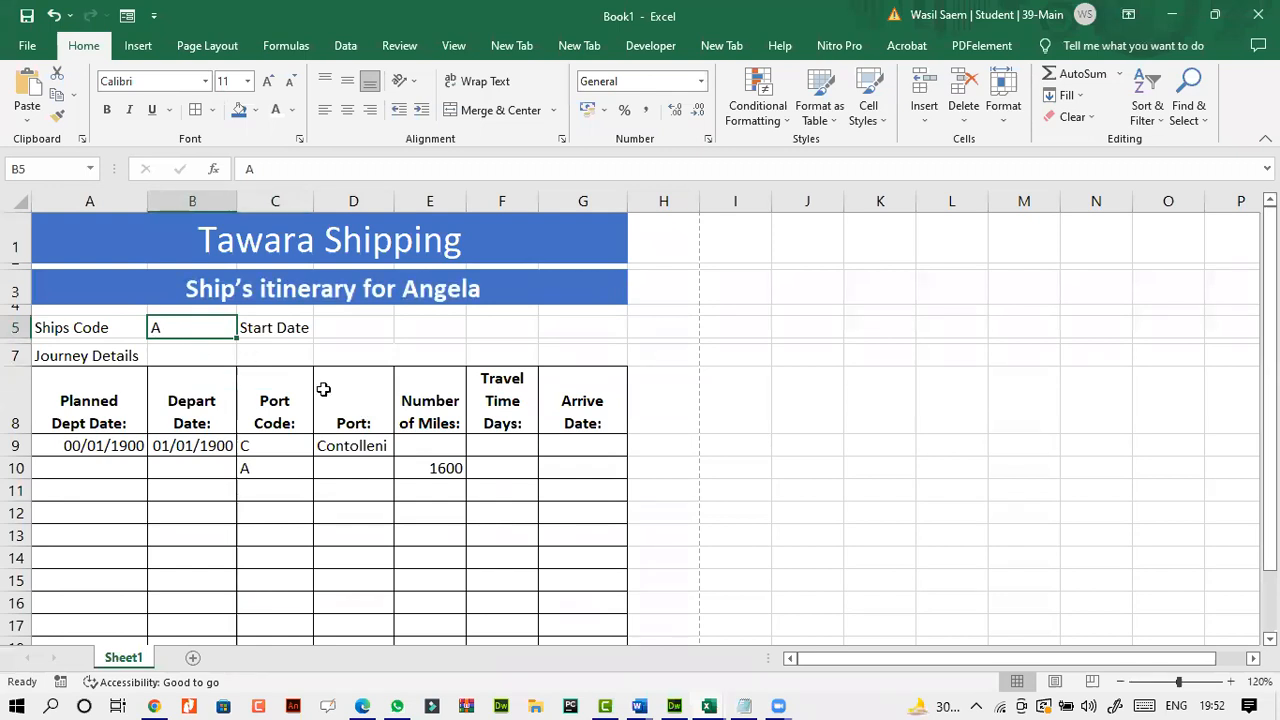
- Review the miles formula in E10 and read question 6 about travel days in the 9626_s22_qp_02.pdf exam paper in the browser
left_click(505, 474)
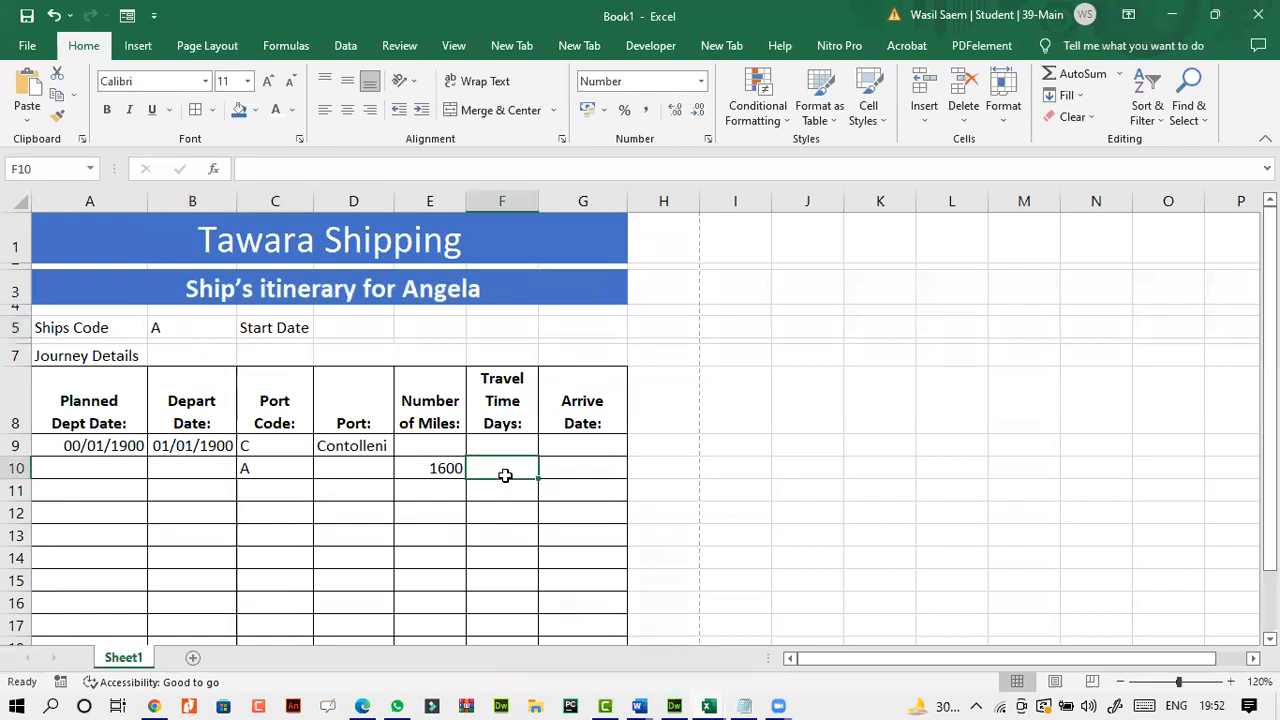
left_click(445, 466)
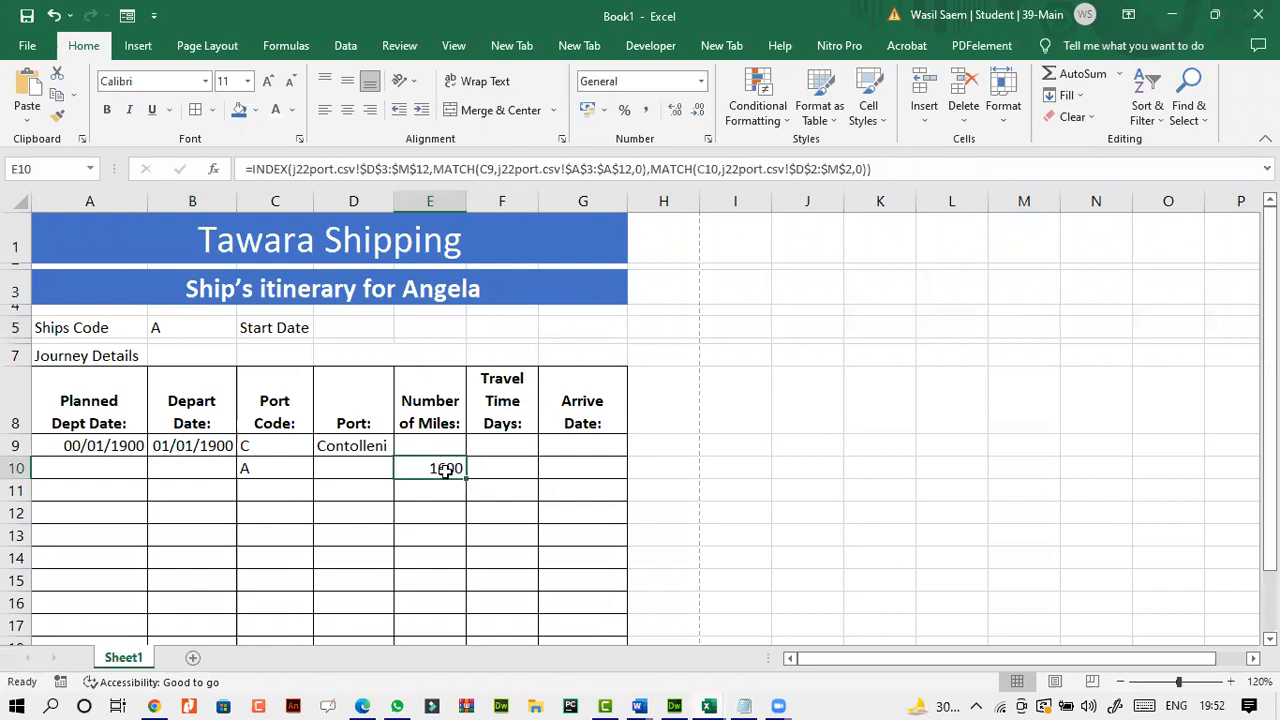
left_click(507, 476)
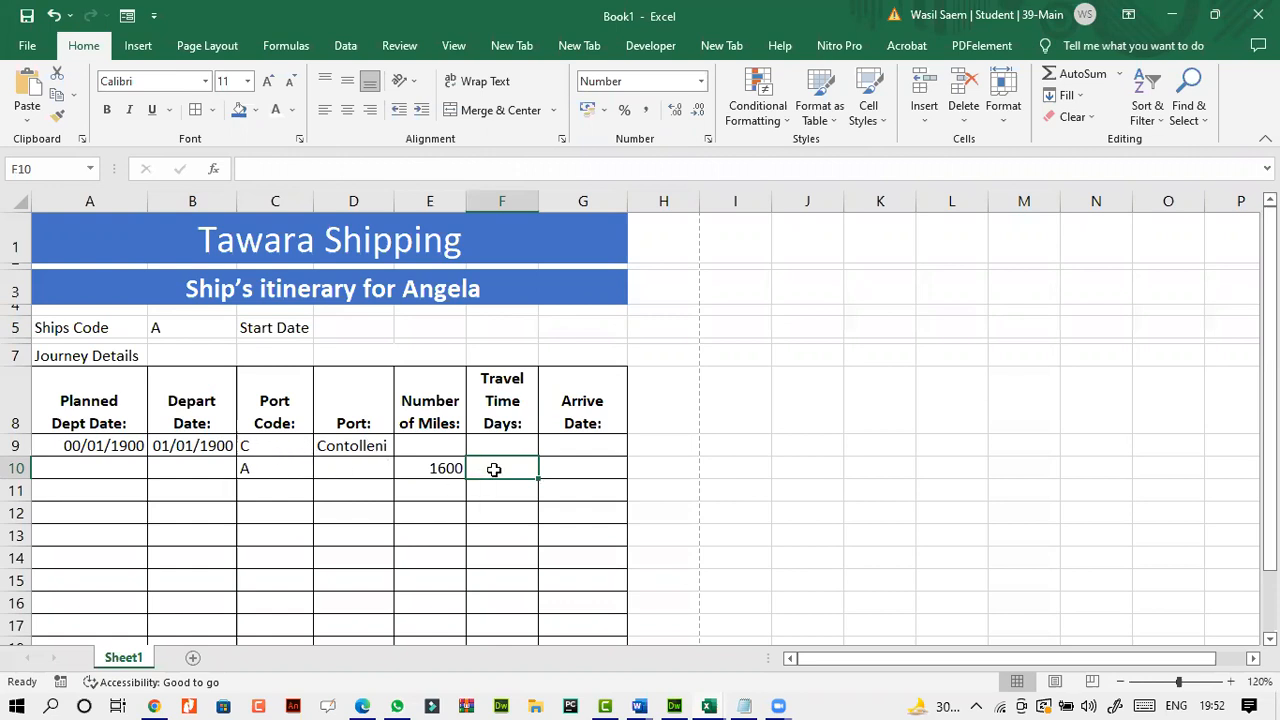
left_click(362, 706)
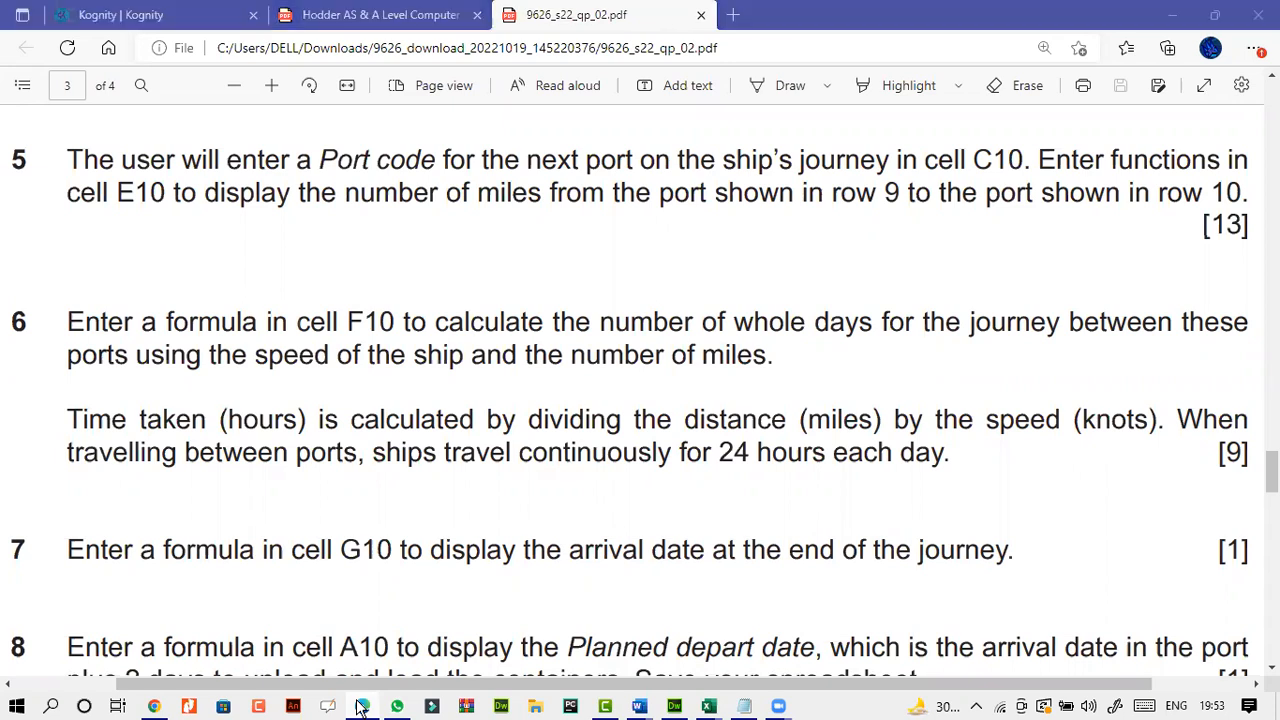
left_click(362, 706)
left_click(434, 462)
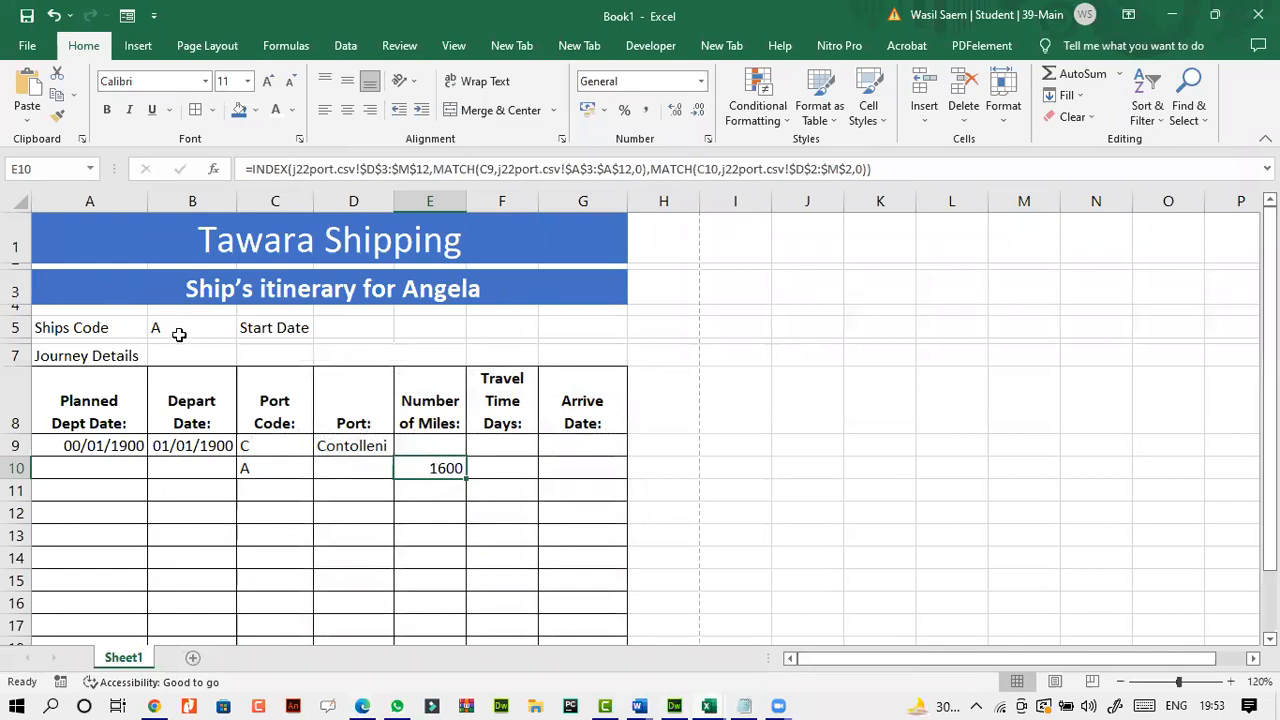
- Switch to the j22ship workbook and examine the ship code, ship name and speed columns
left_click(706, 706)
left_click(862, 640)
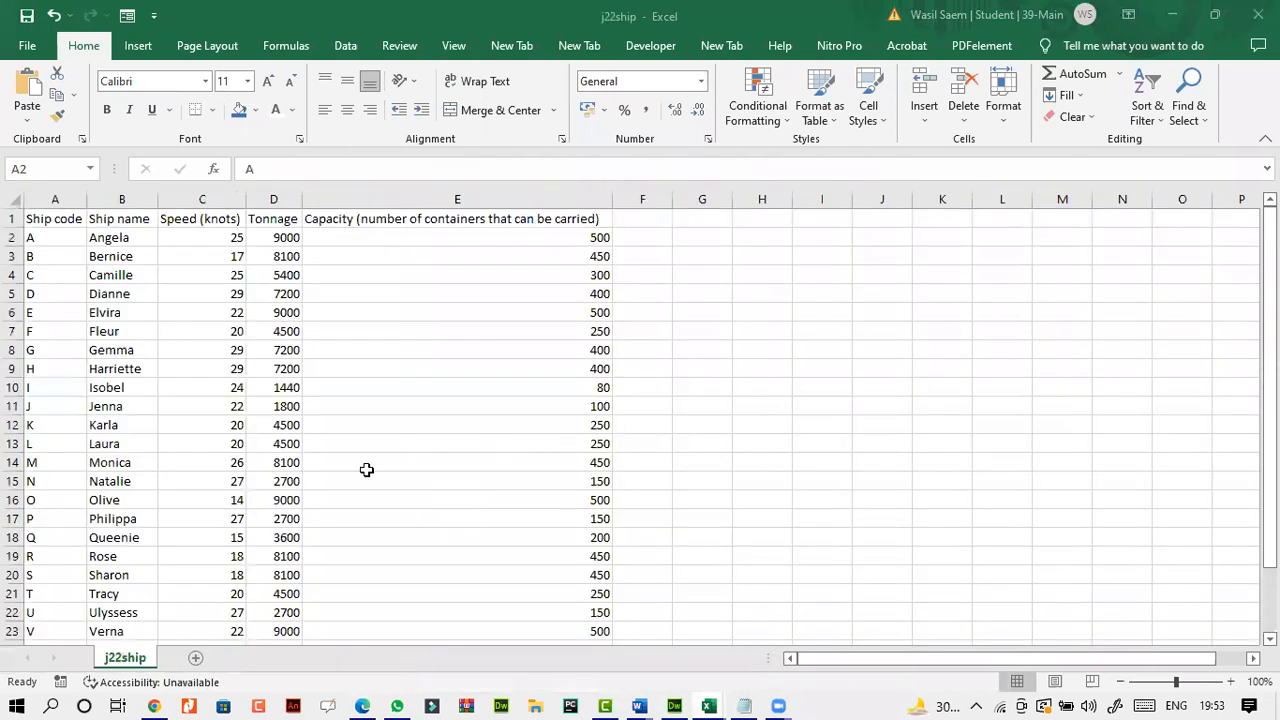
left_click(151, 294)
left_click(63, 240)
left_click(224, 238)
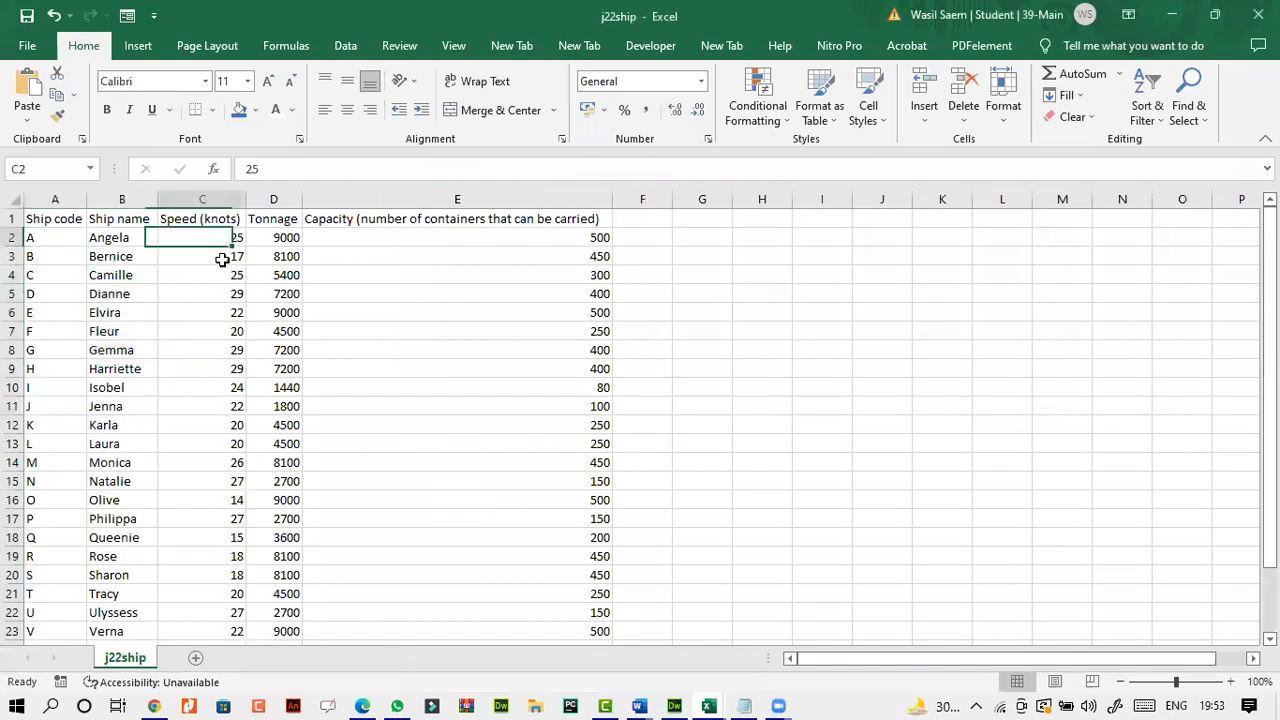
left_click(200, 330)
left_click_drag(54, 237, 232, 463)
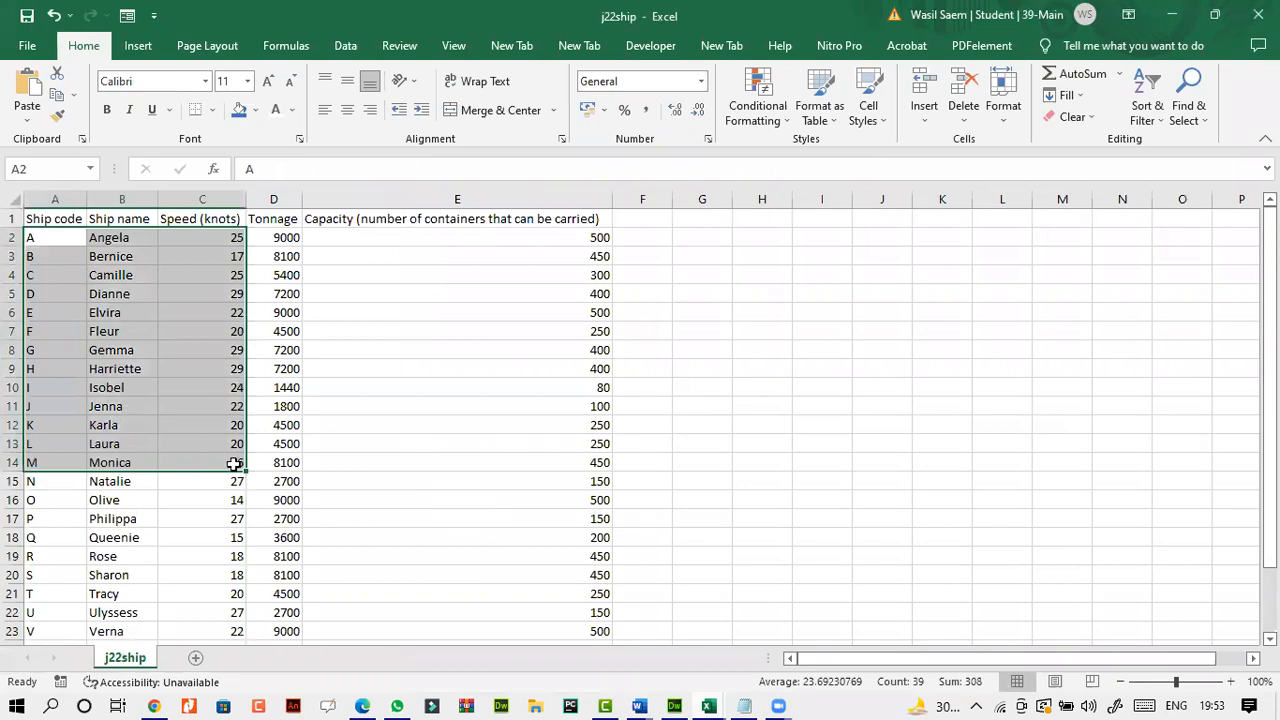
- Return to Book1 and start a formula in F10 that divides the miles in E10, using the On-Screen Keyboard for the slash: =E10/
left_click(718, 705)
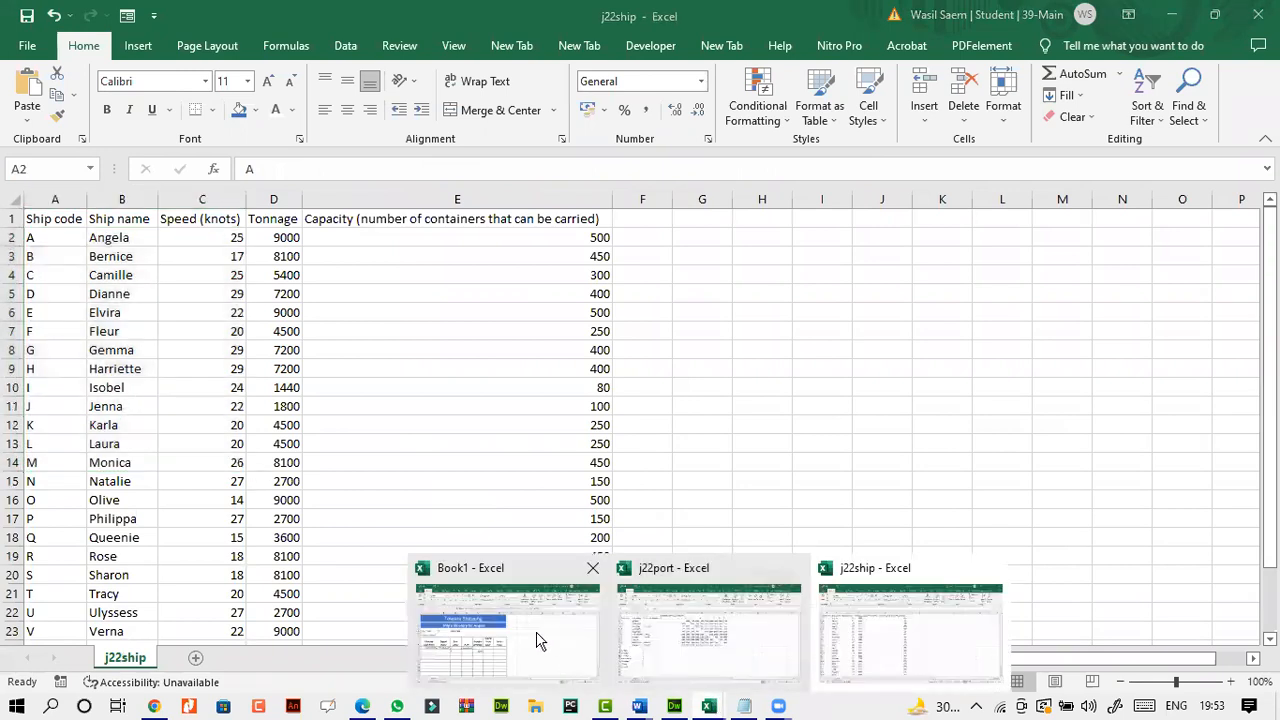
left_click(550, 607)
left_click(482, 470)
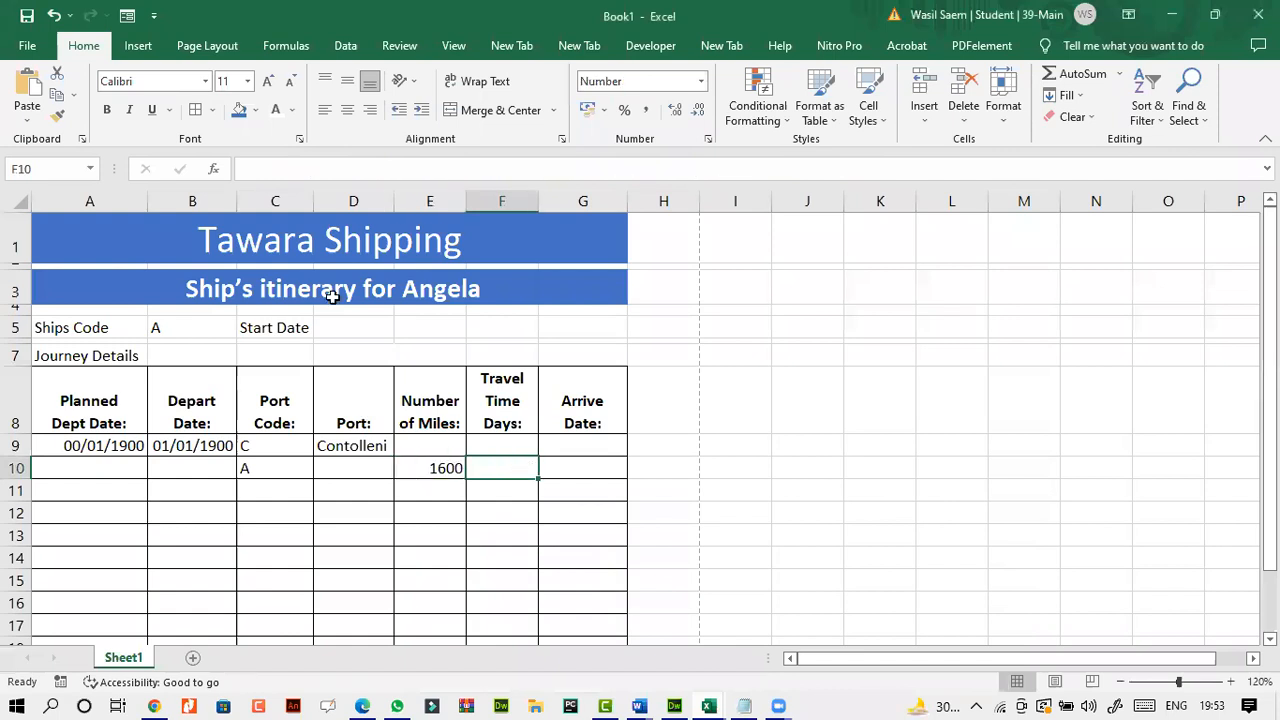
left_click(318, 168)
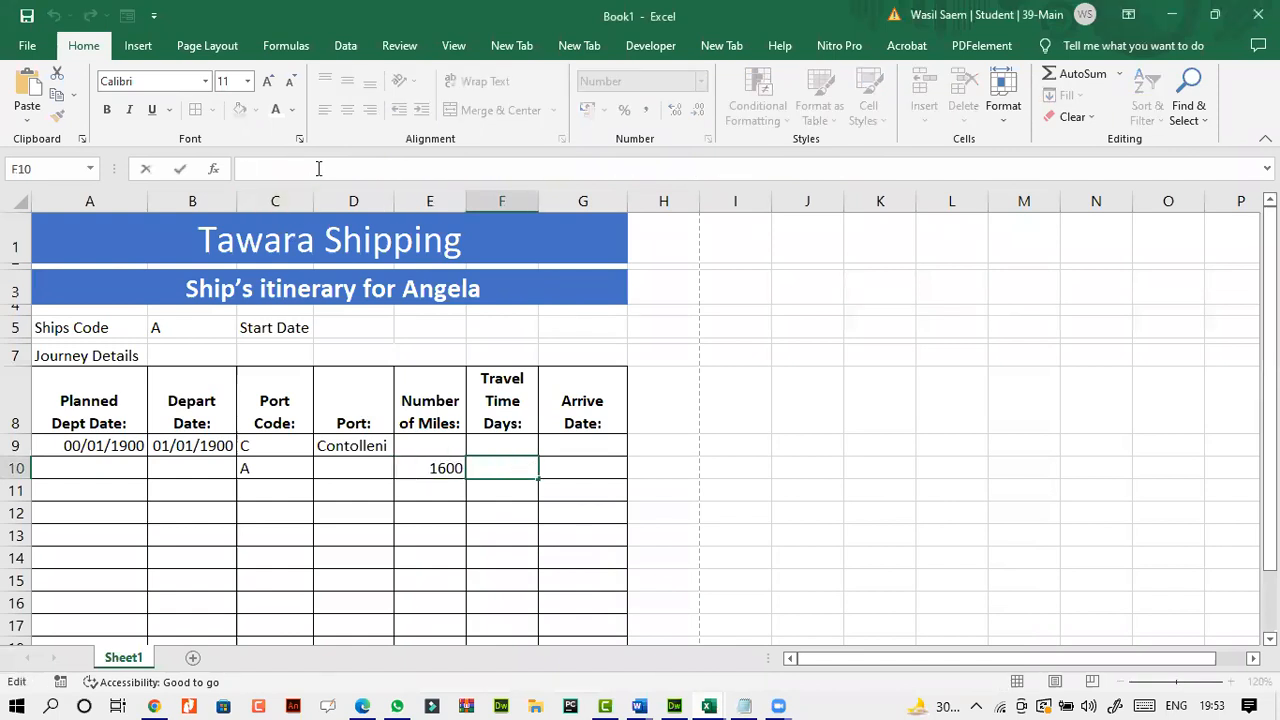
type("=")
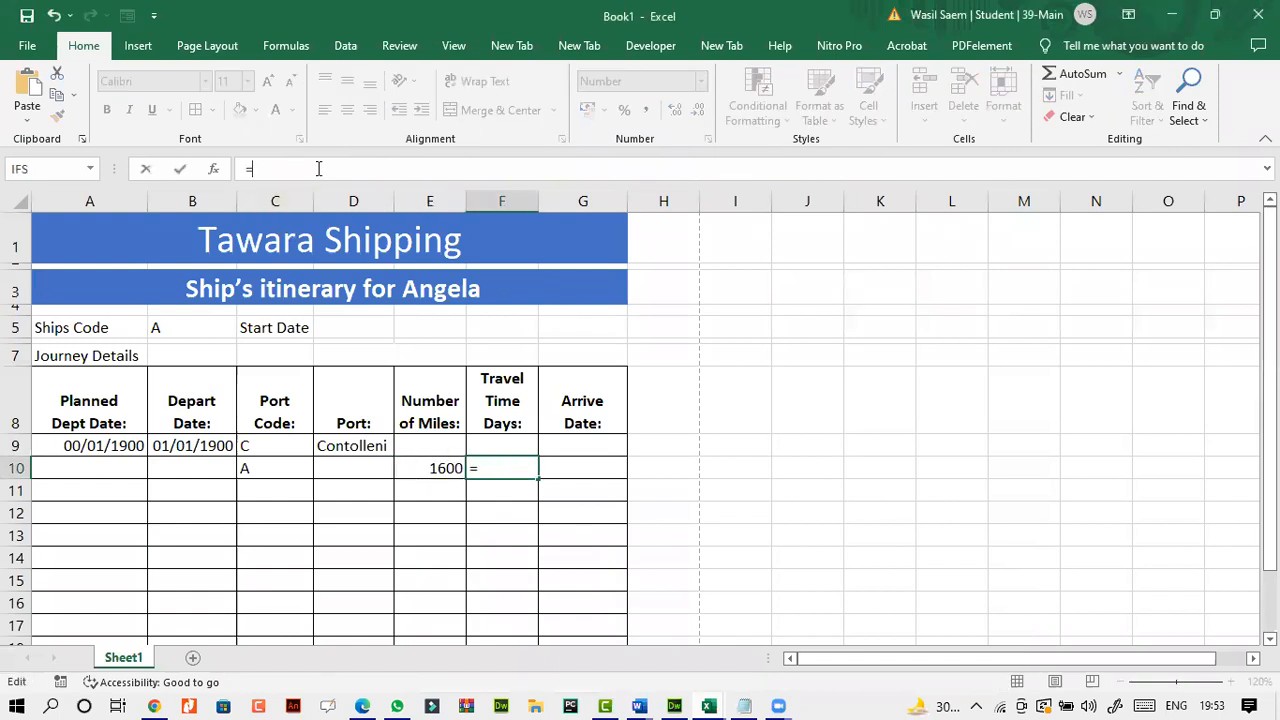
left_click(426, 468)
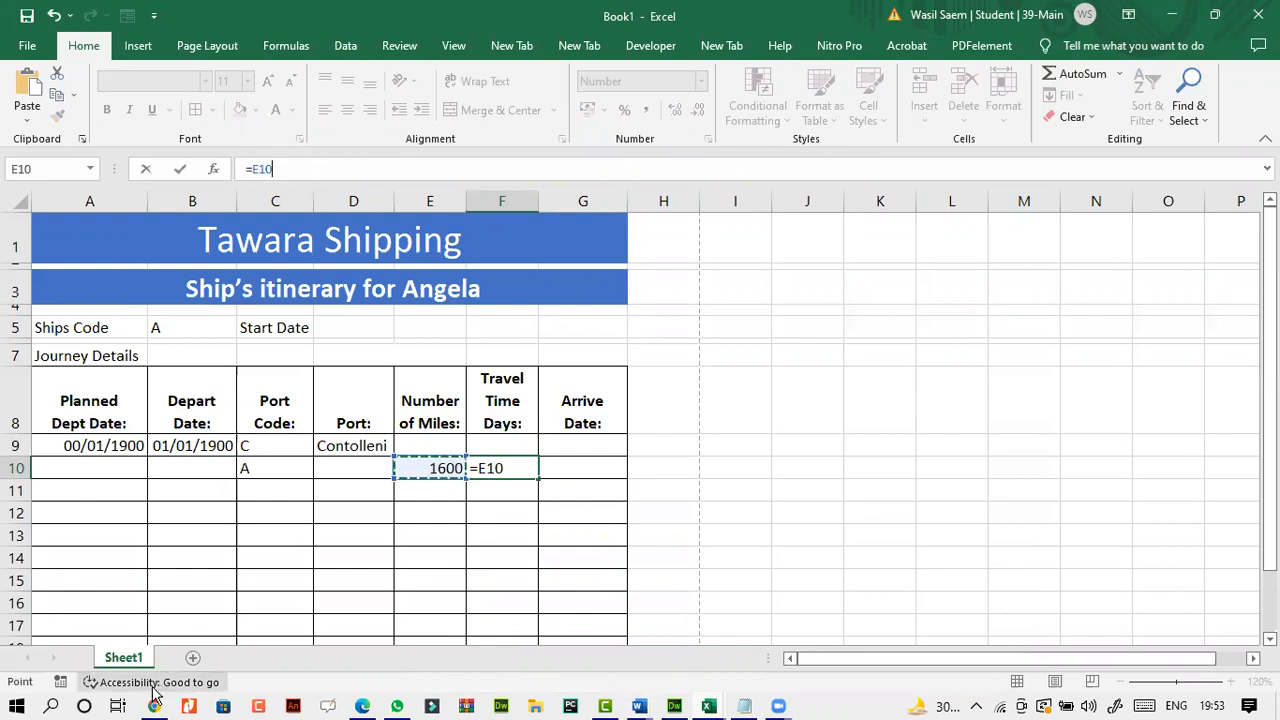
left_click(16, 708)
type("K")
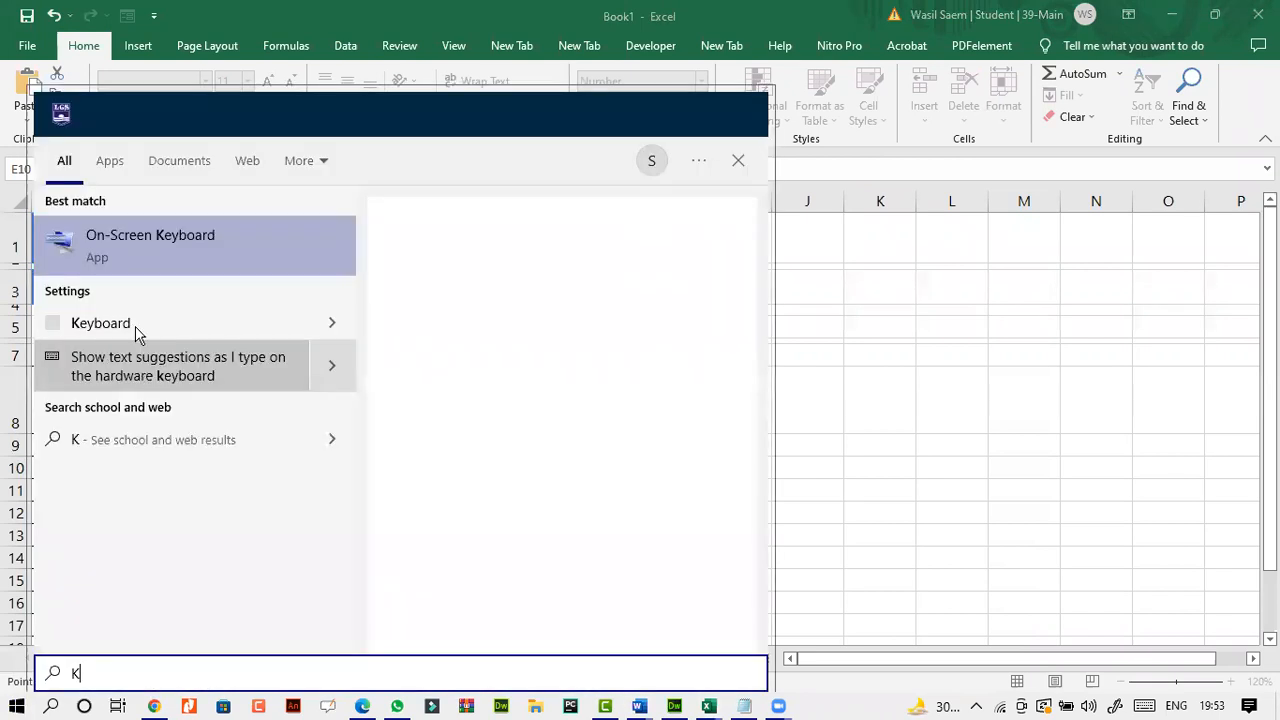
left_click(154, 257)
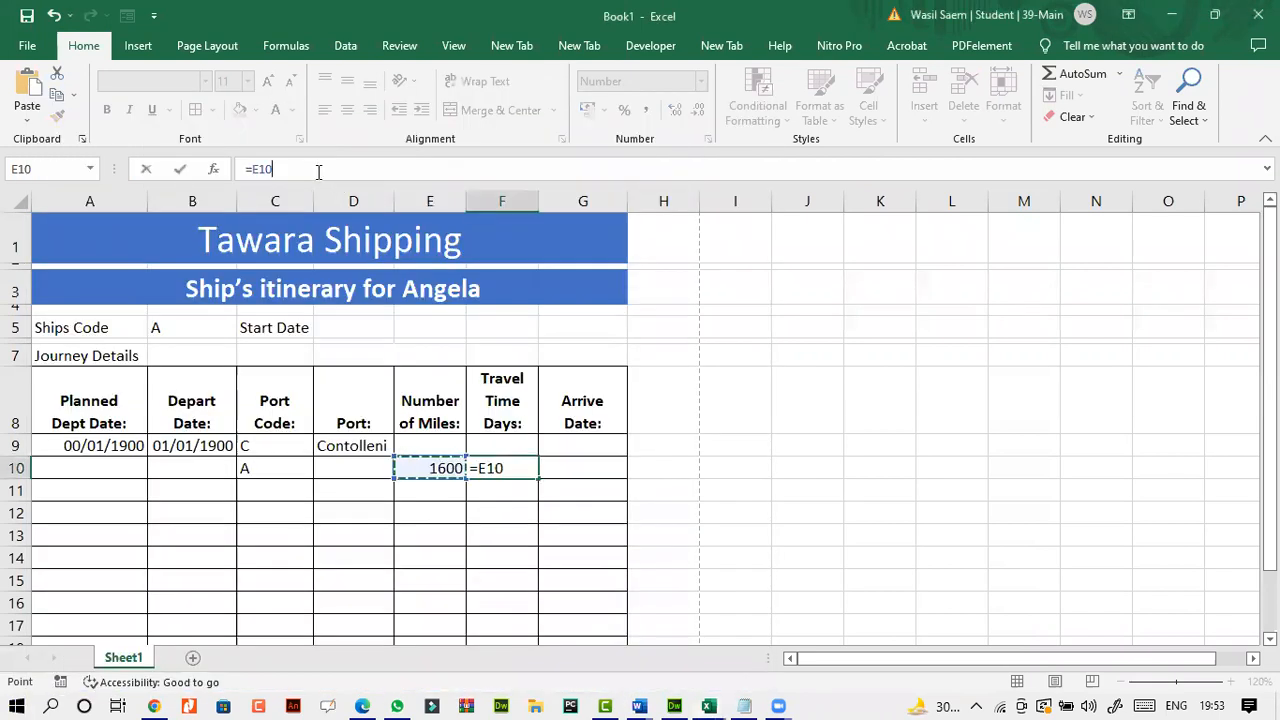
left_click(712, 398)
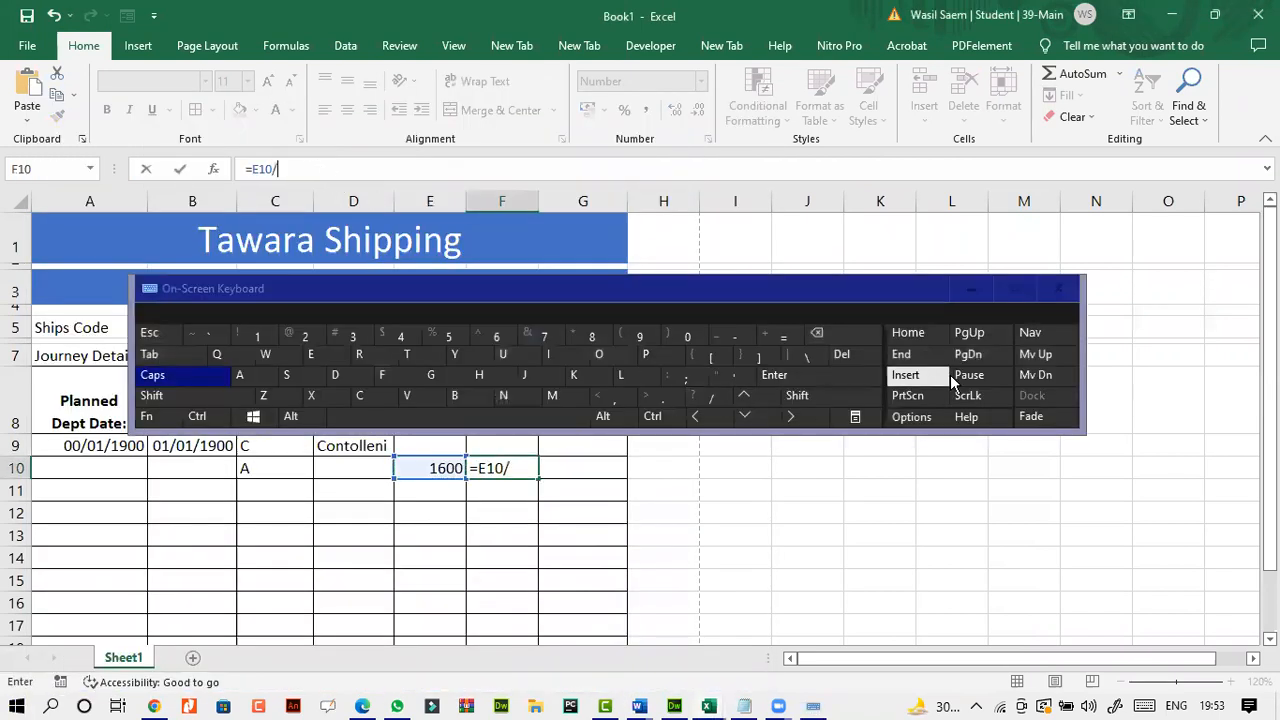
left_click(966, 292)
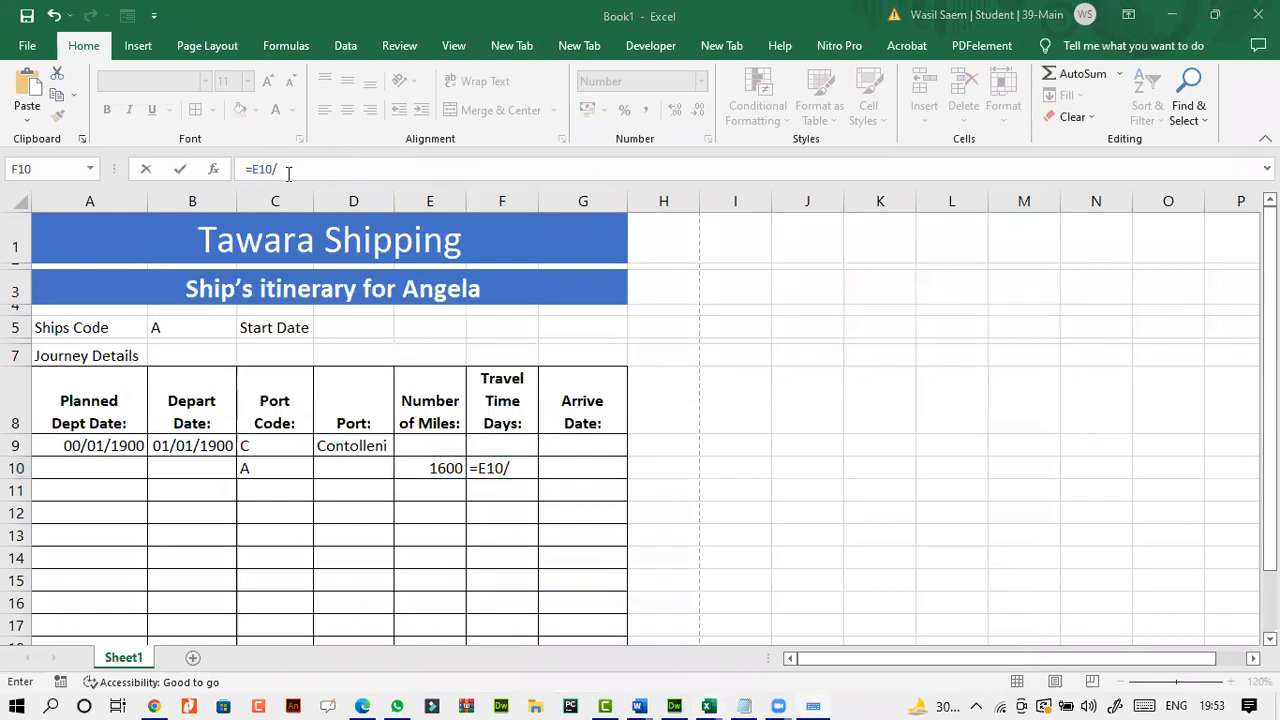
- Add VLOOKUP as the divisor in the F10 formula, with the absolute reference $B$5 as its lookup value
left_click(288, 172)
type("V")
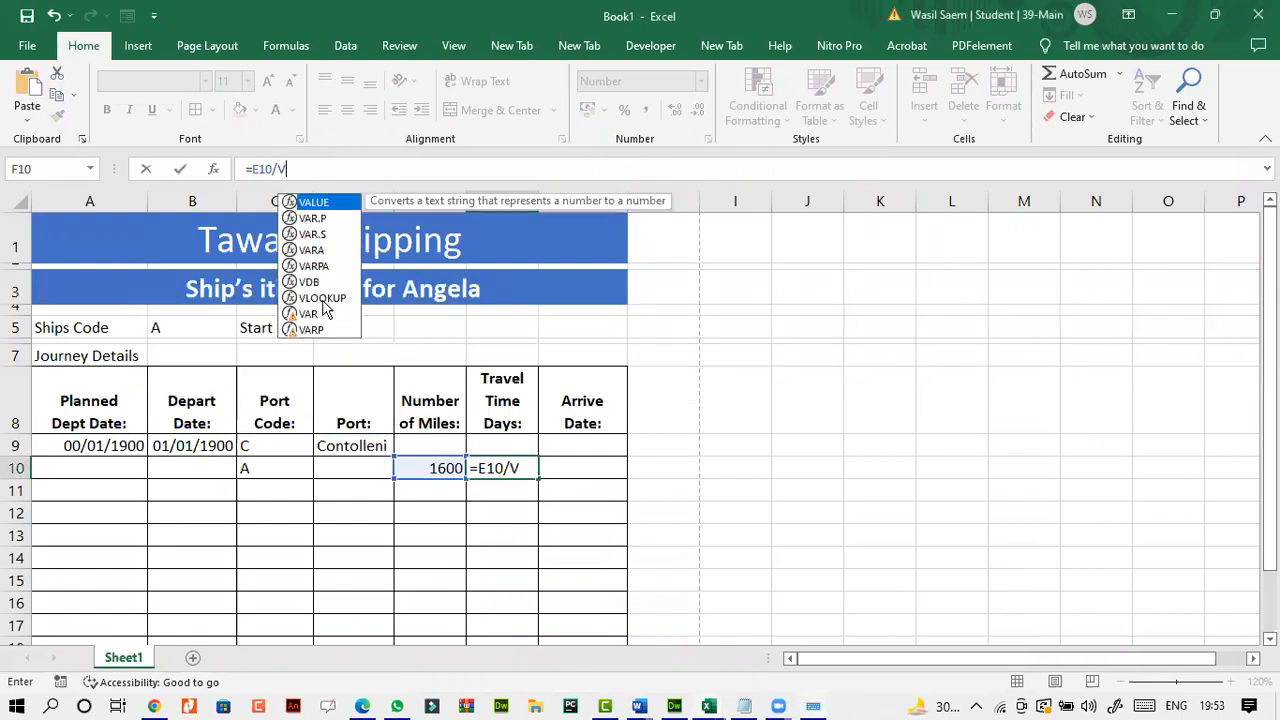
double_click(330, 298)
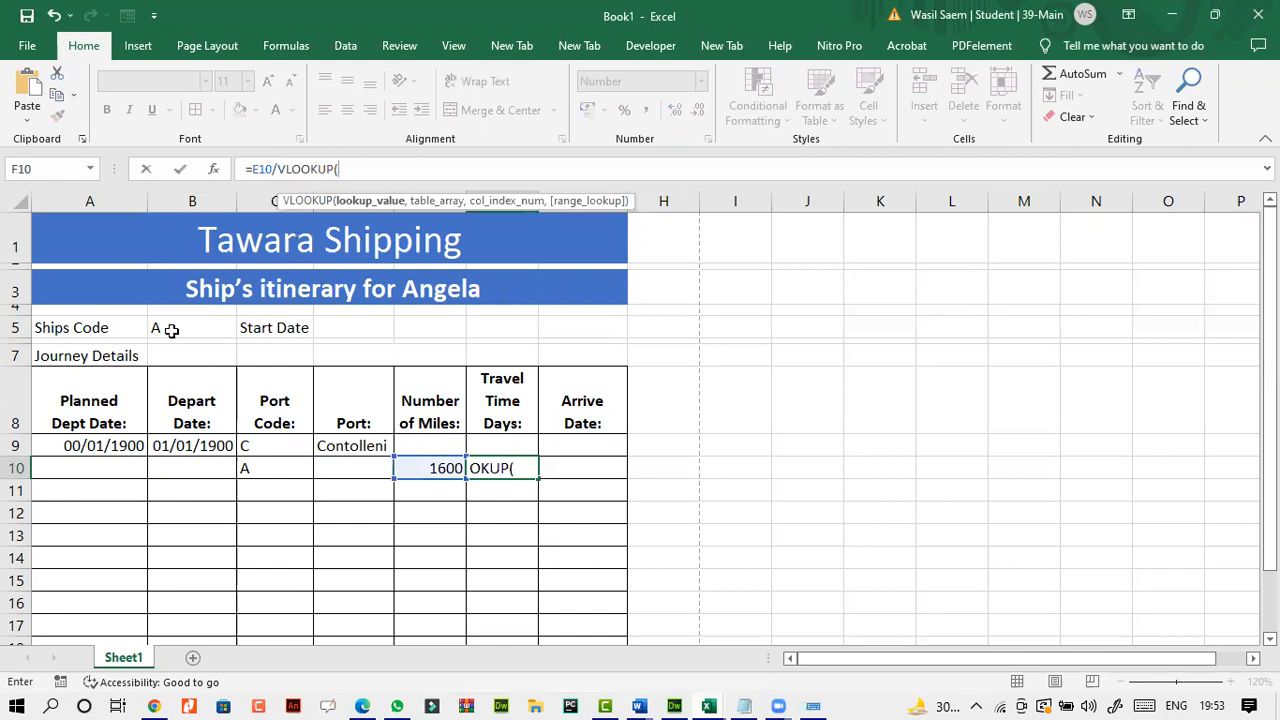
left_click(177, 328)
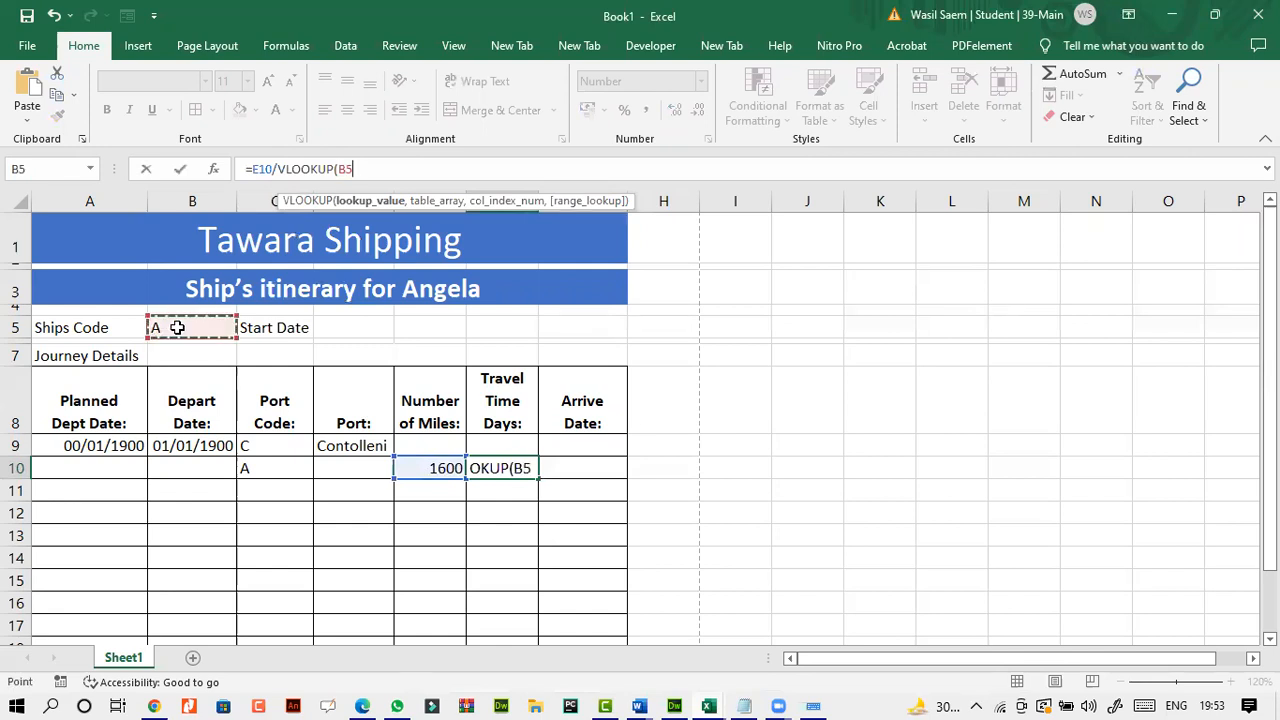
key("F4")
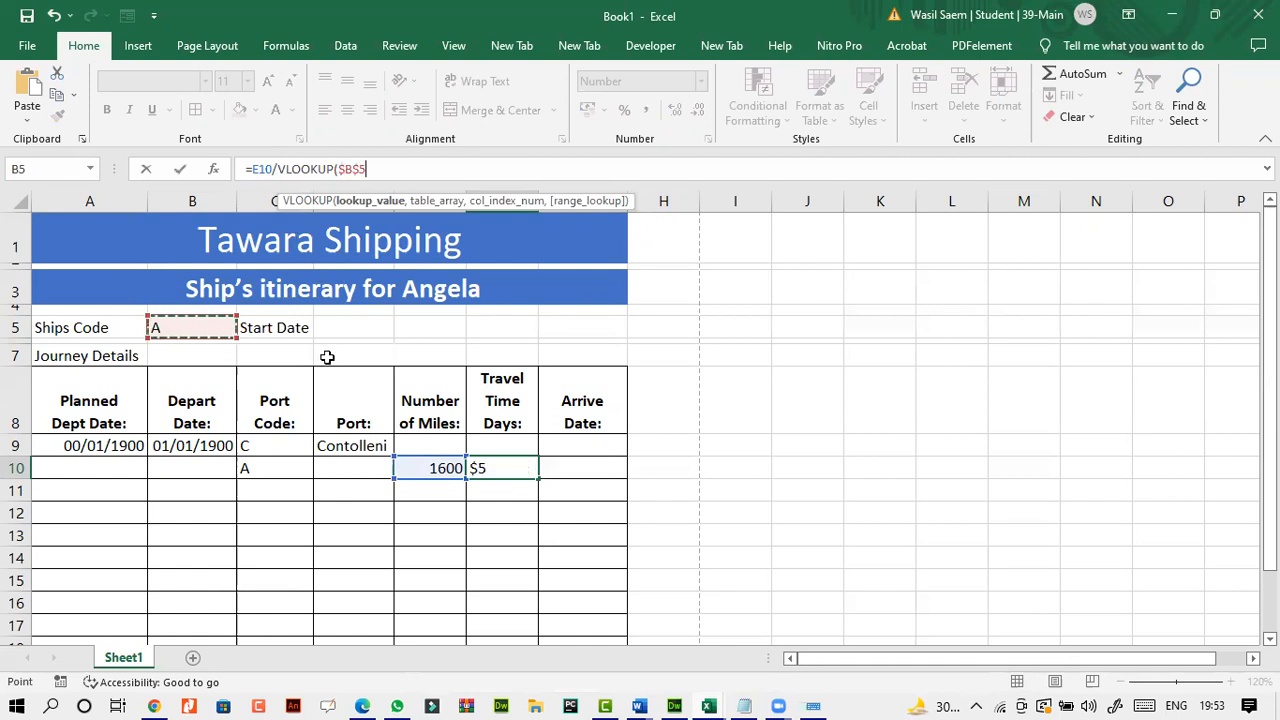
type(",")
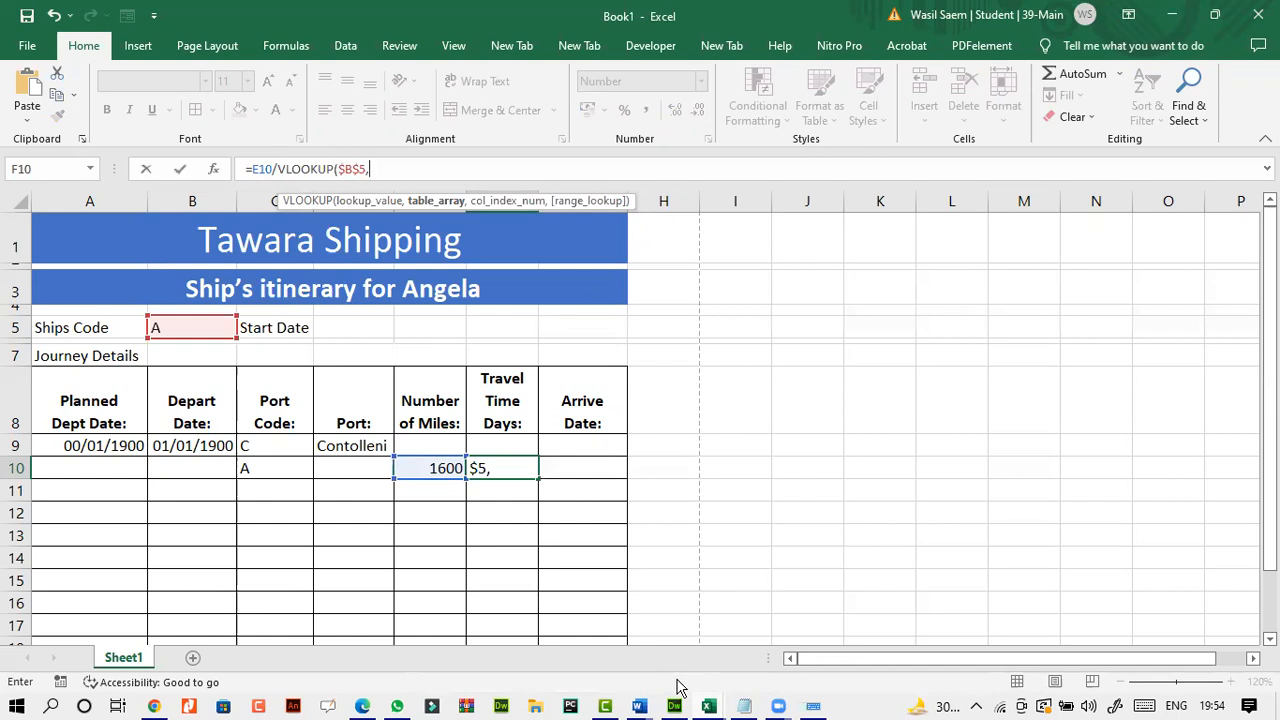
- Set the lookup's table array to the range $A$2:$C$27 in the j22ship workbook
mouse_move(708, 706)
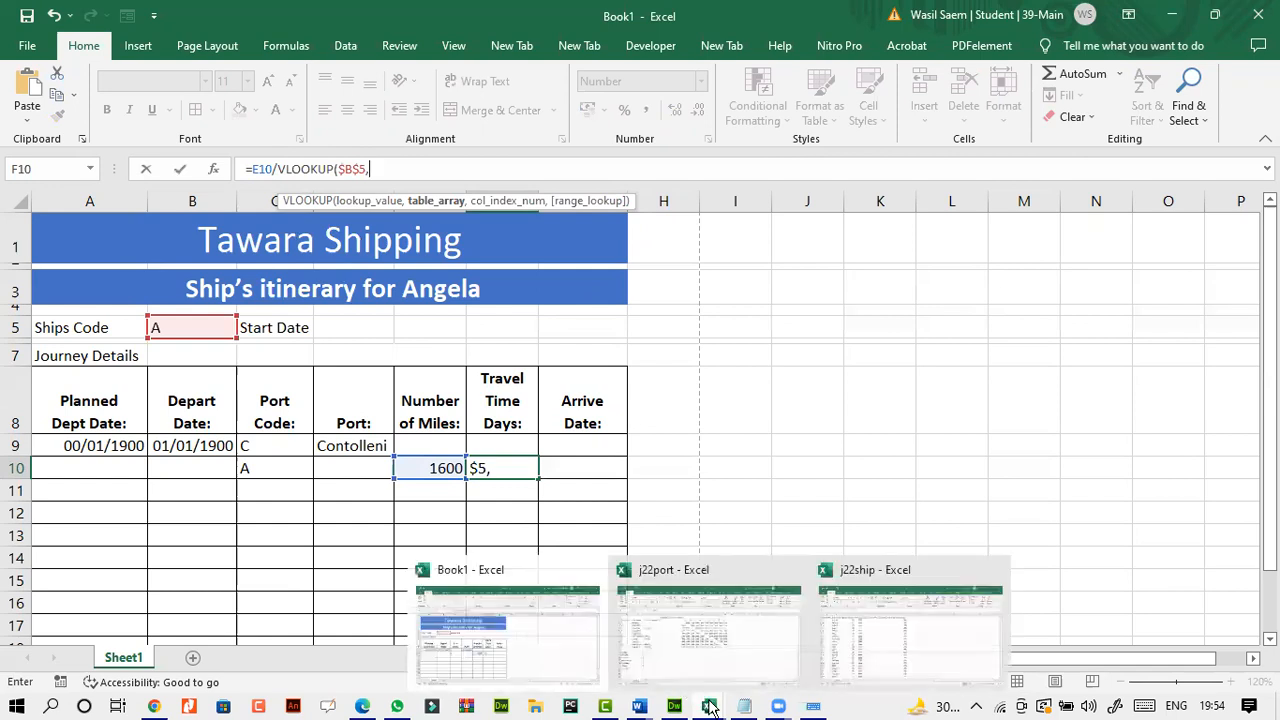
left_click(848, 648)
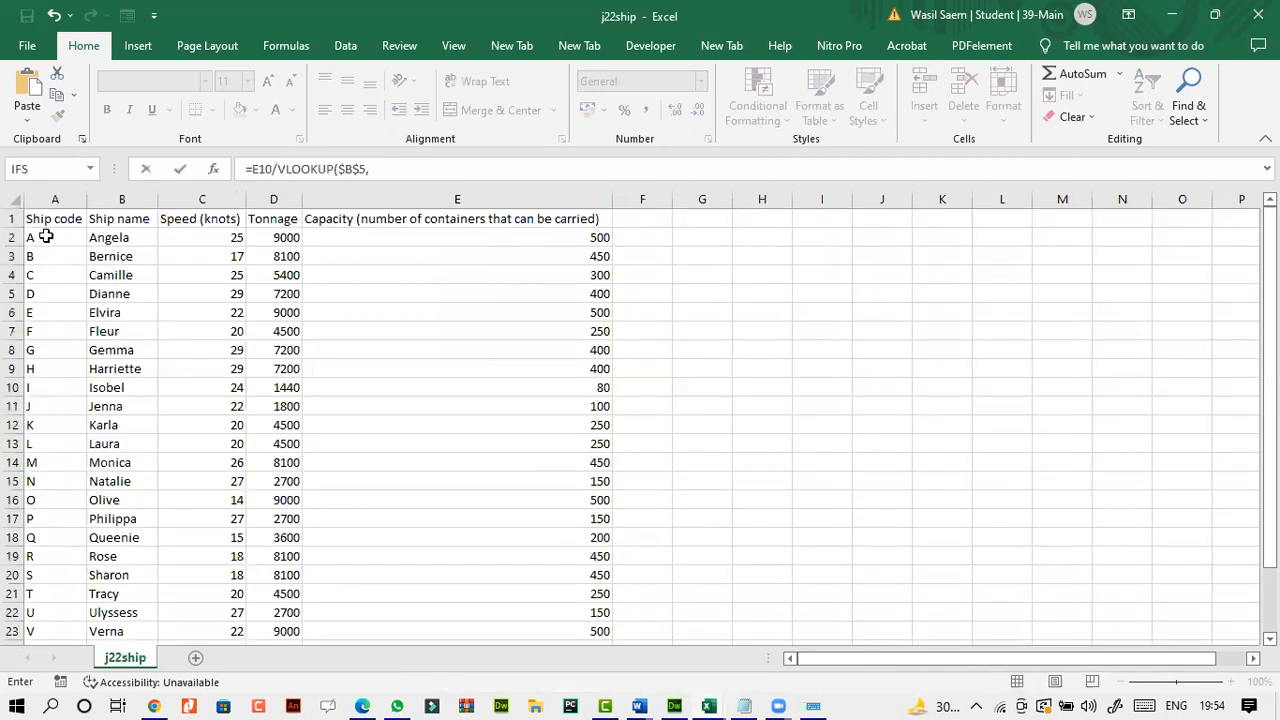
left_click_drag(42, 232, 210, 596)
left_click_drag(1269, 440, 1269, 340)
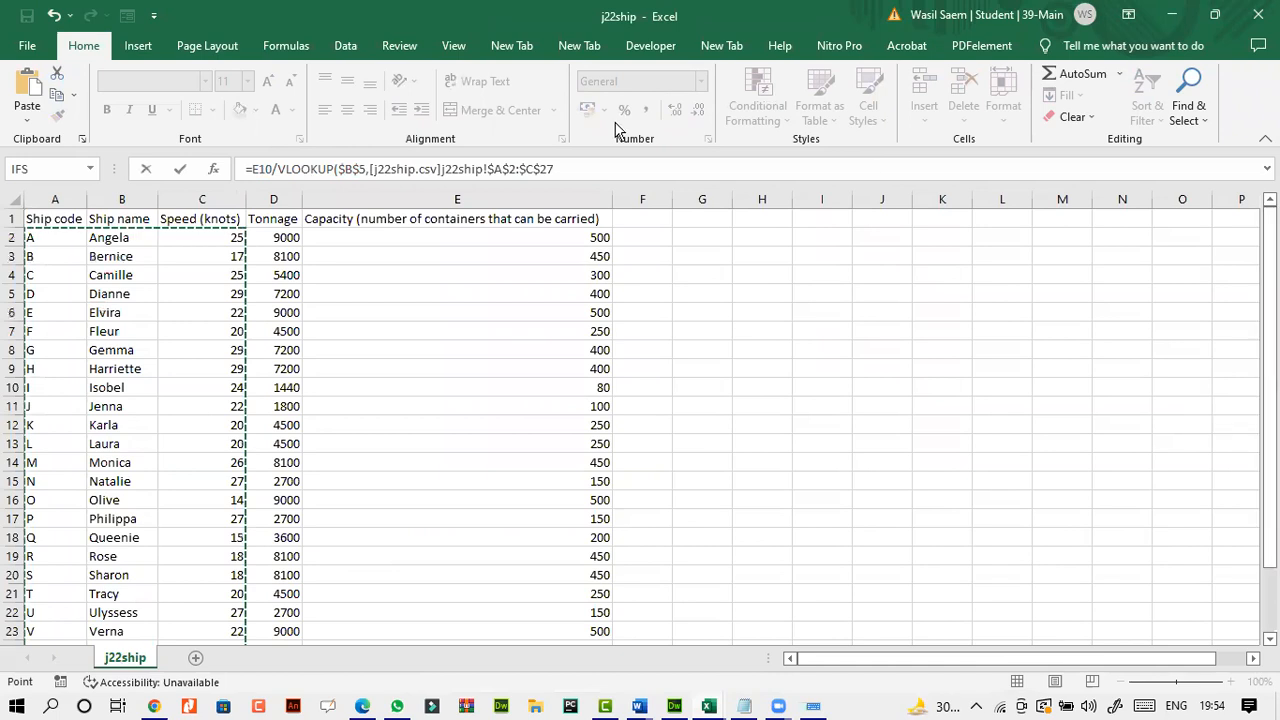
- Complete the lookup with column index 3 and exact match 0, and commit the formula in F10
left_click(588, 168)
type(",")
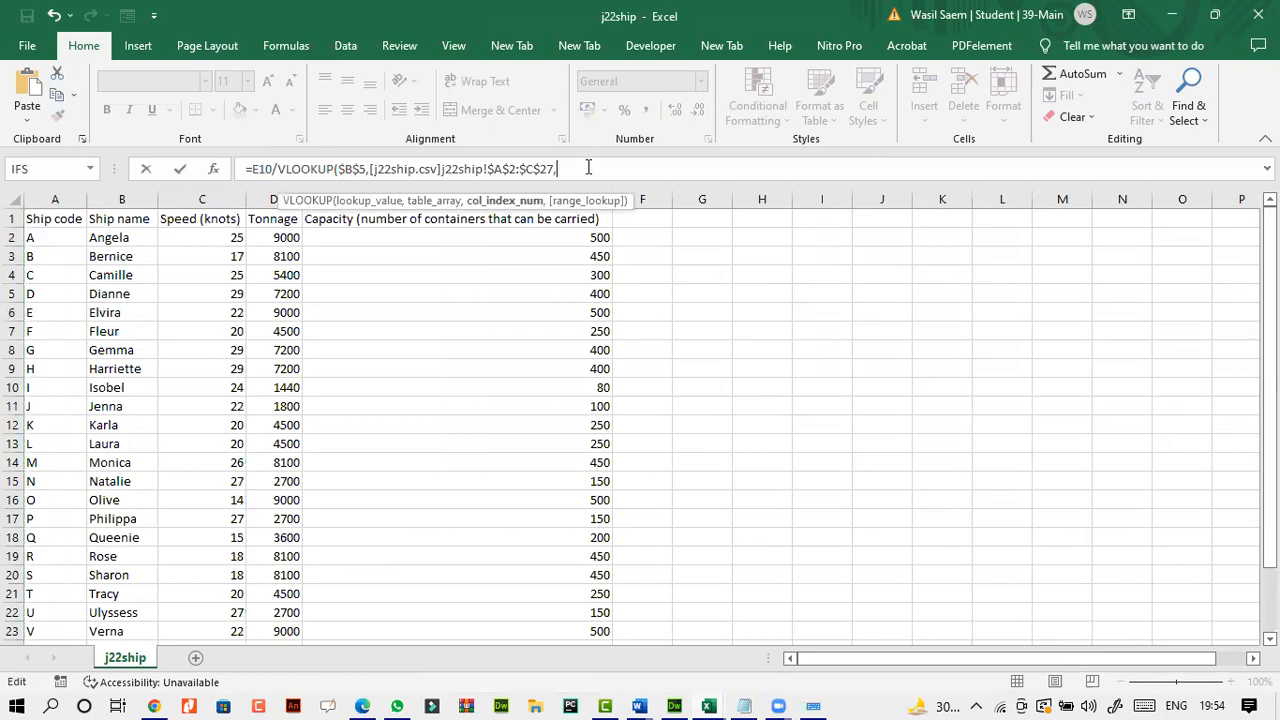
type("2")
key("BackSpace")
type("3,0")
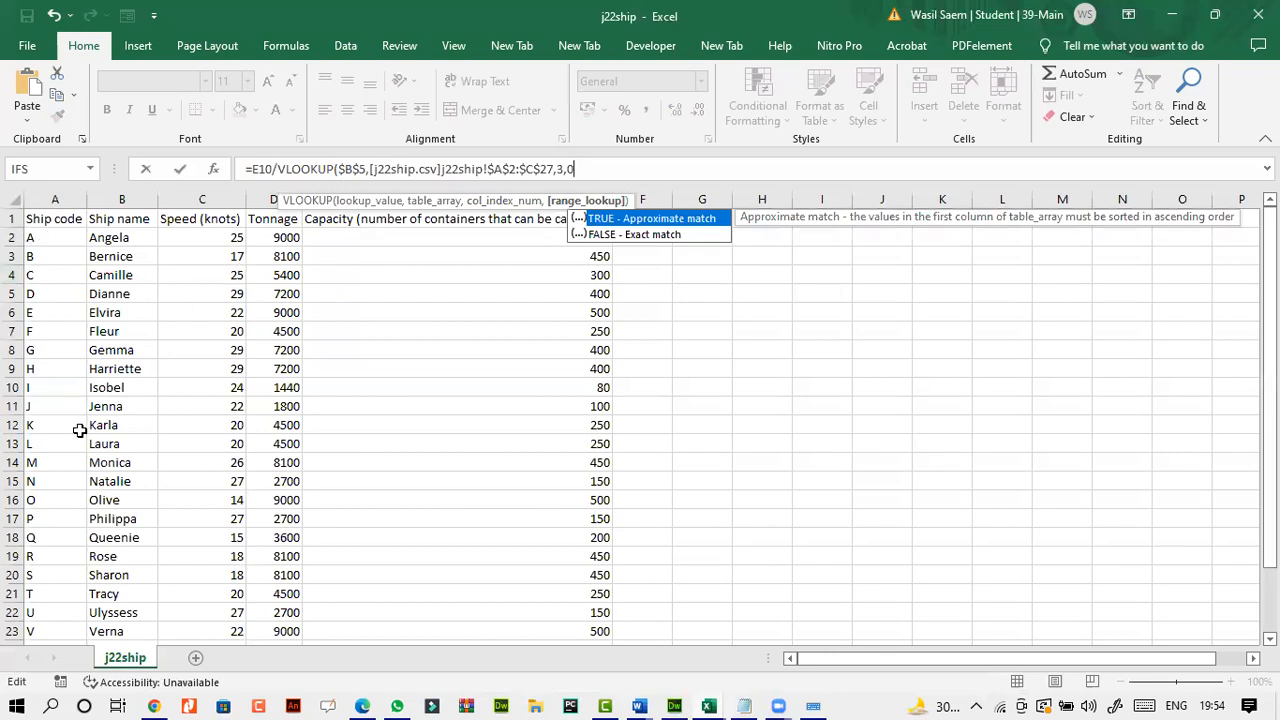
left_click(182, 178)
left_click(600, 426)
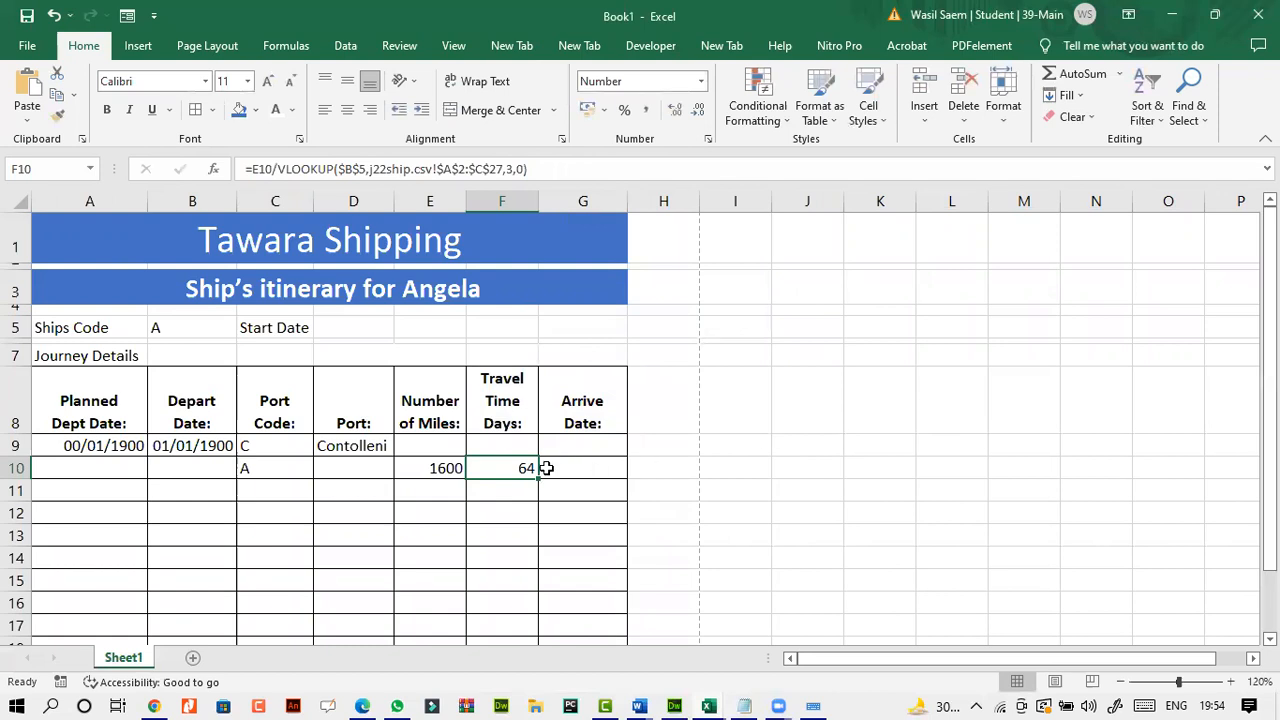
- Wrap the F10 calculation in parentheses and divide it by 24 to convert the travel time to days
left_click(251, 169)
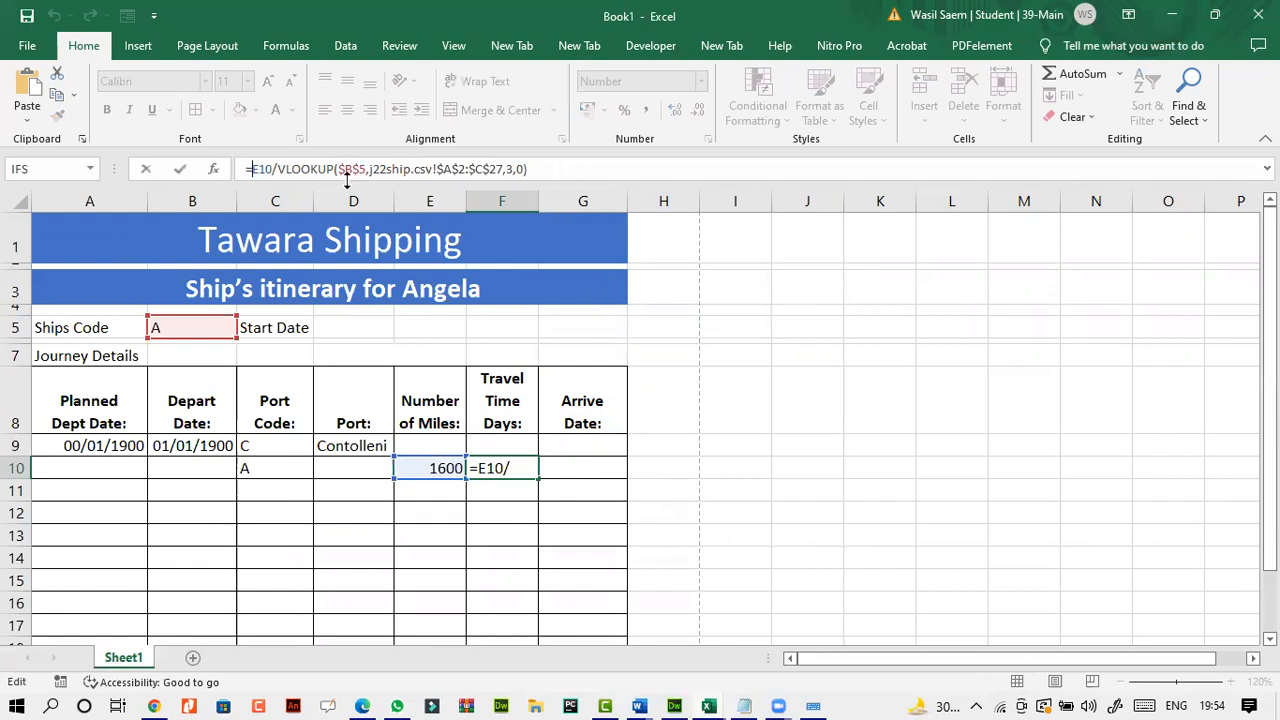
type("(")
left_click(537, 169)
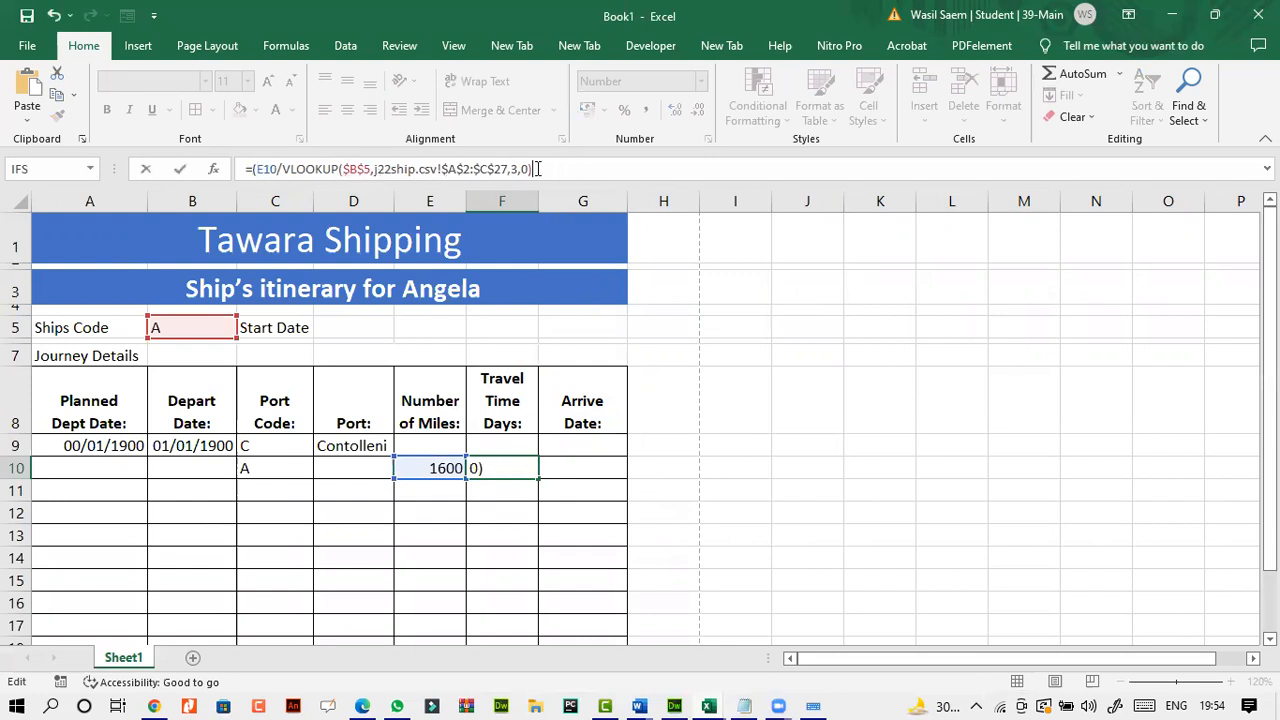
type(")24")
left_click(812, 706)
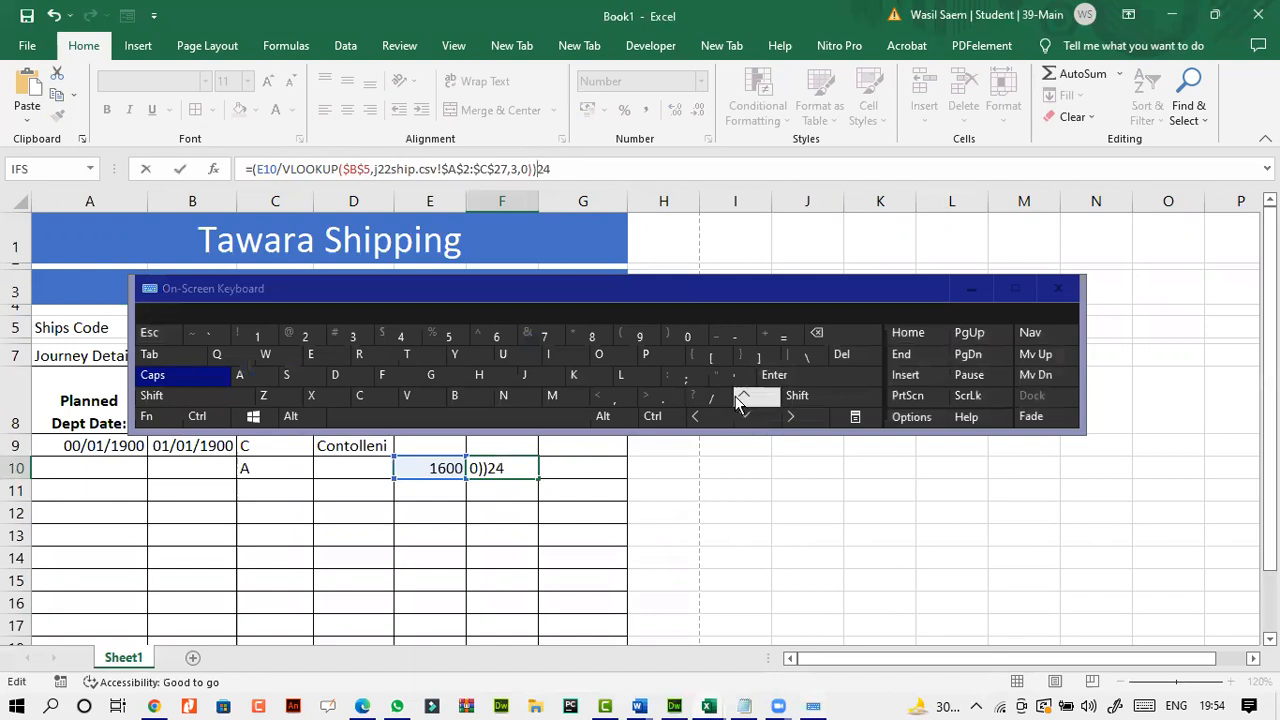
left_click(711, 398)
left_click(962, 290)
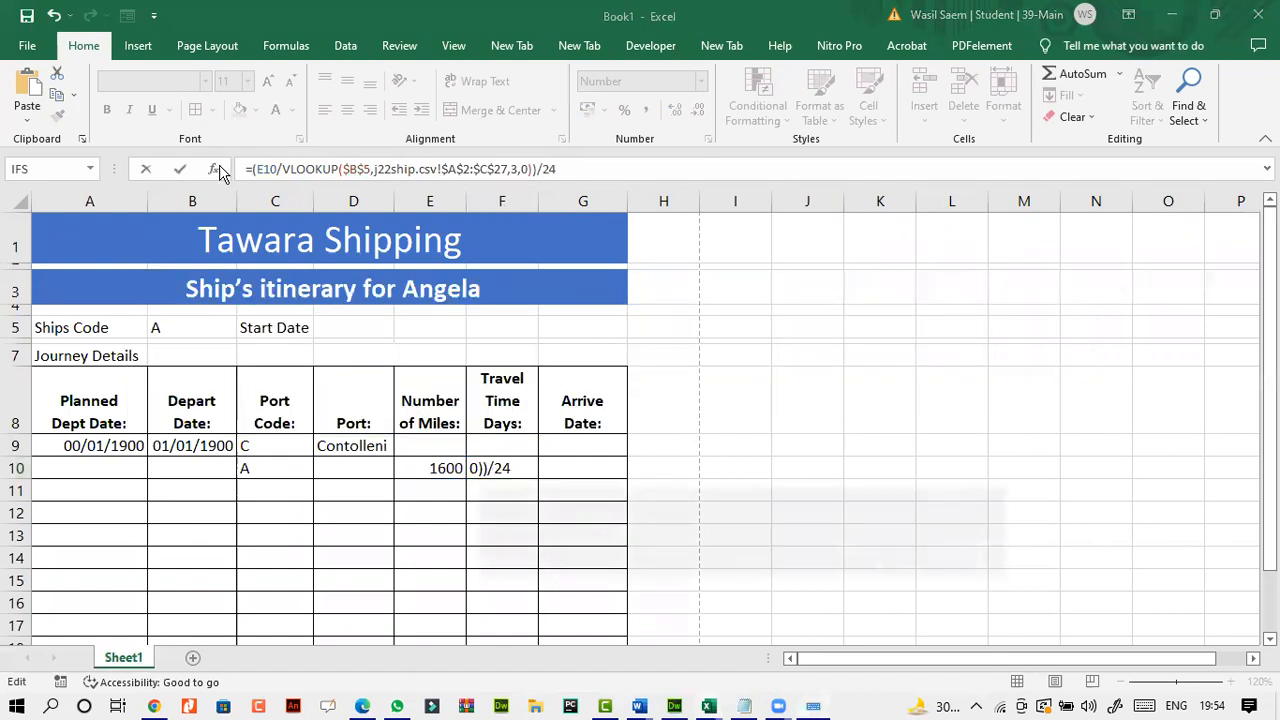
left_click(181, 171)
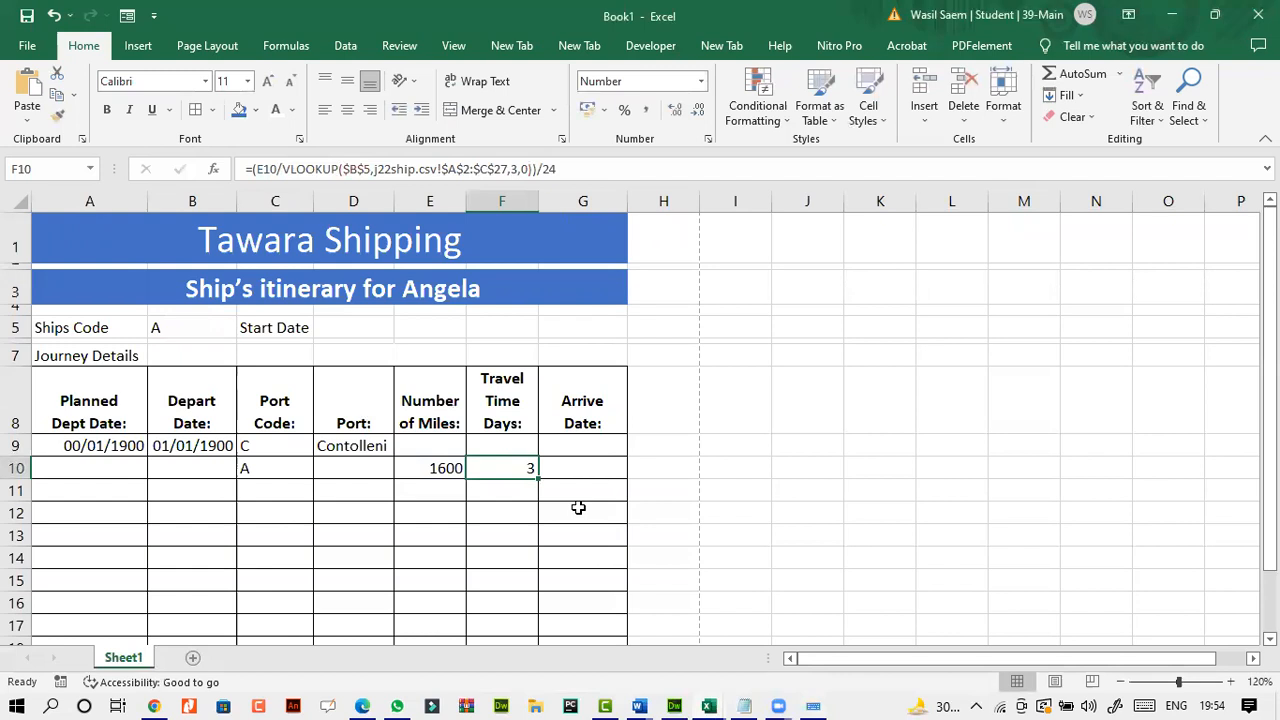
- Compare the F10 travel time formula with task 6's 24-hours-each-day requirement in the exam paper PDF open in Edge
left_click(360, 706)
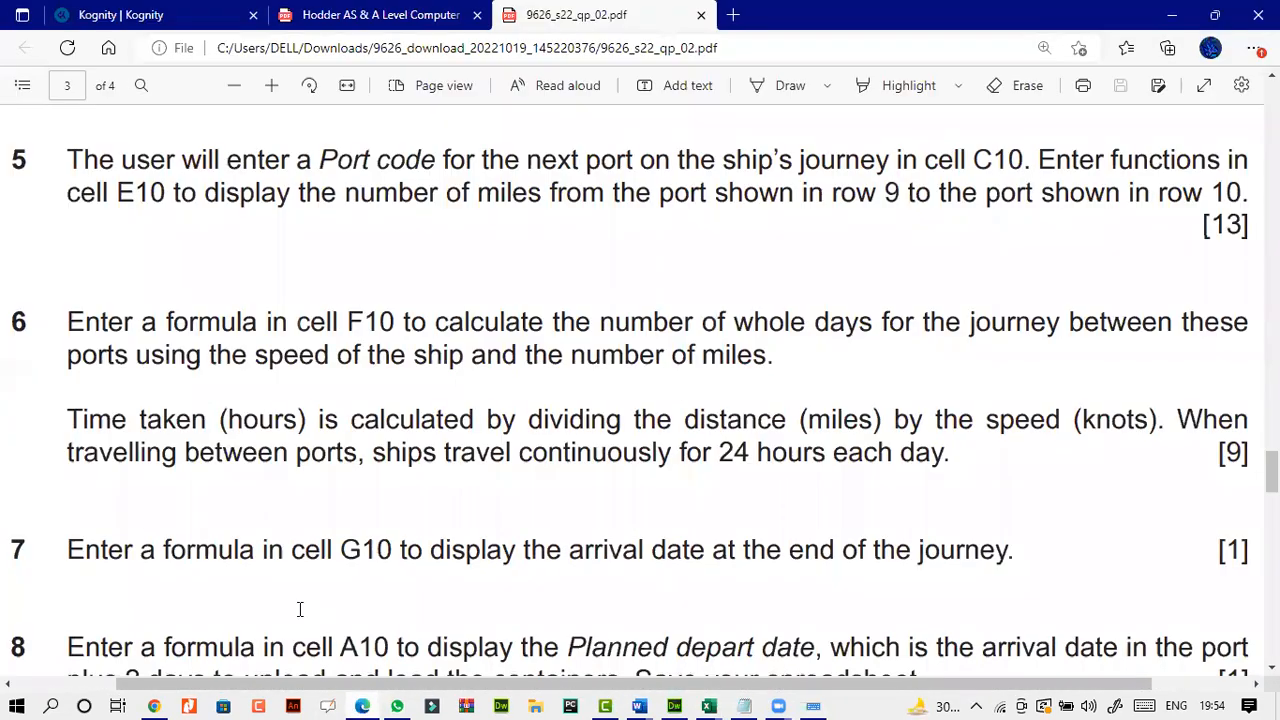
left_click(363, 706)
left_click(363, 706)
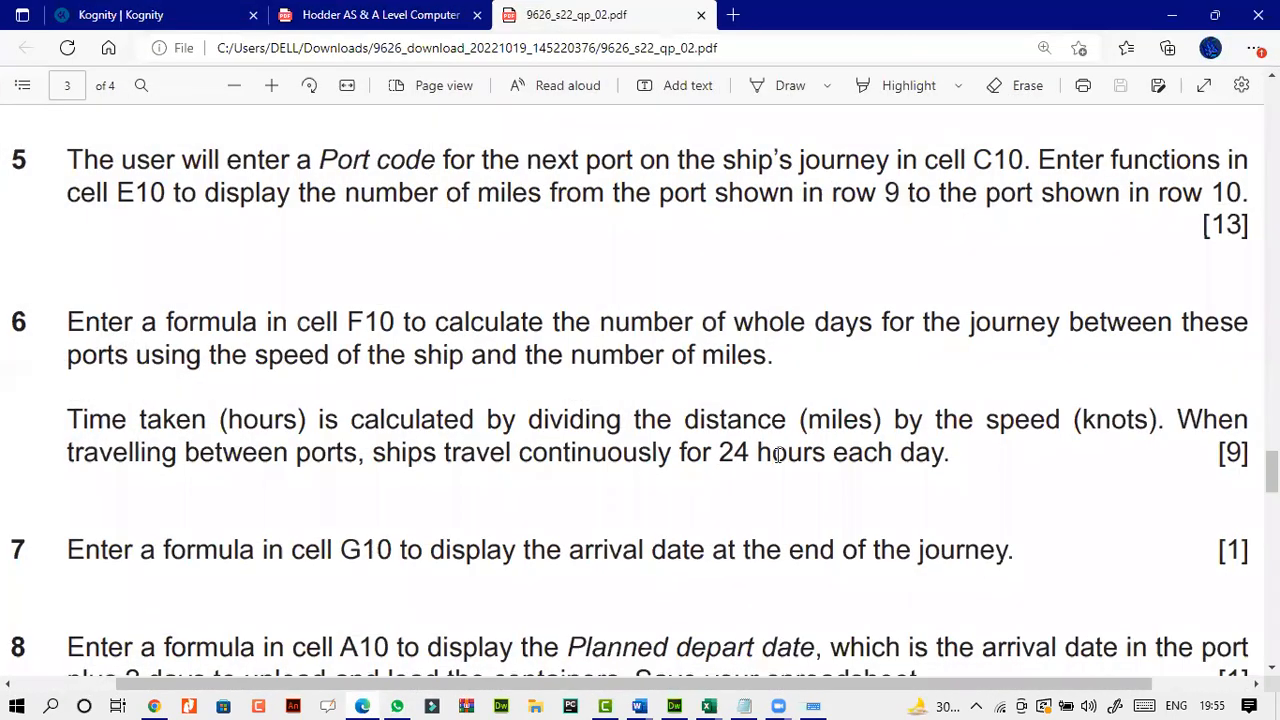
left_click_drag(716, 455, 932, 465)
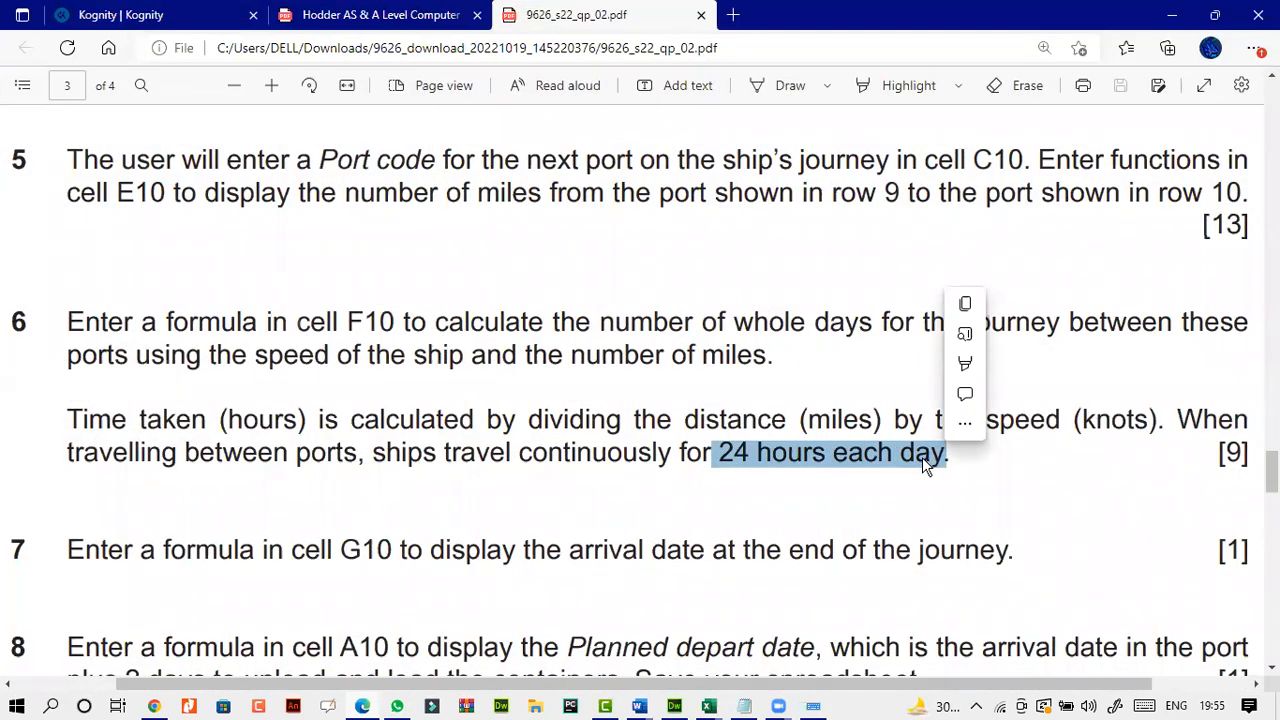
left_click(362, 706)
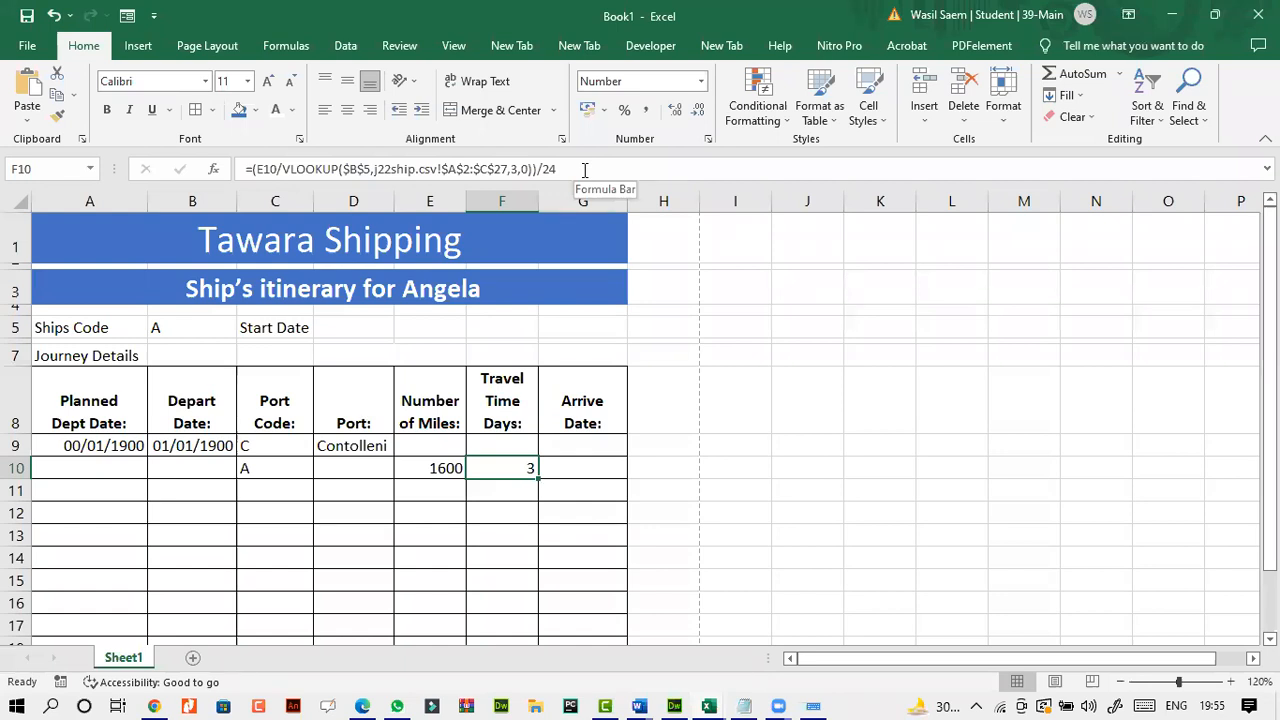
left_click_drag(253, 170, 634, 184)
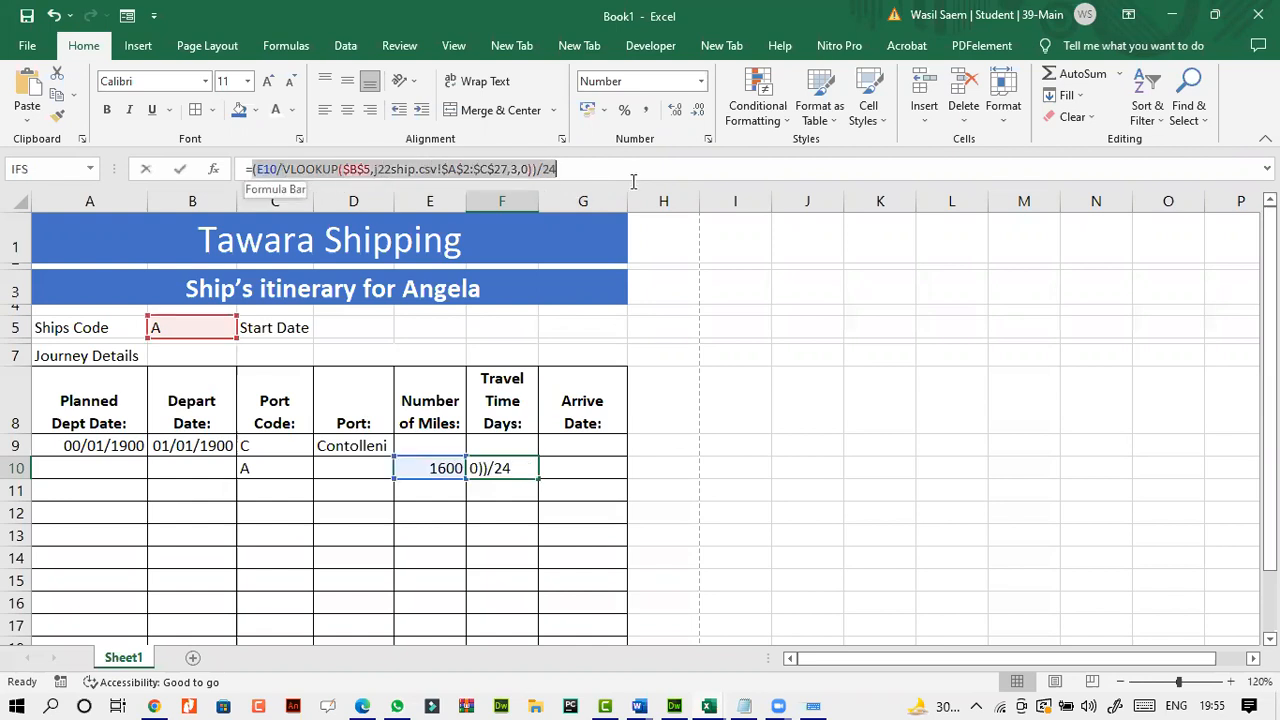
left_click(562, 171)
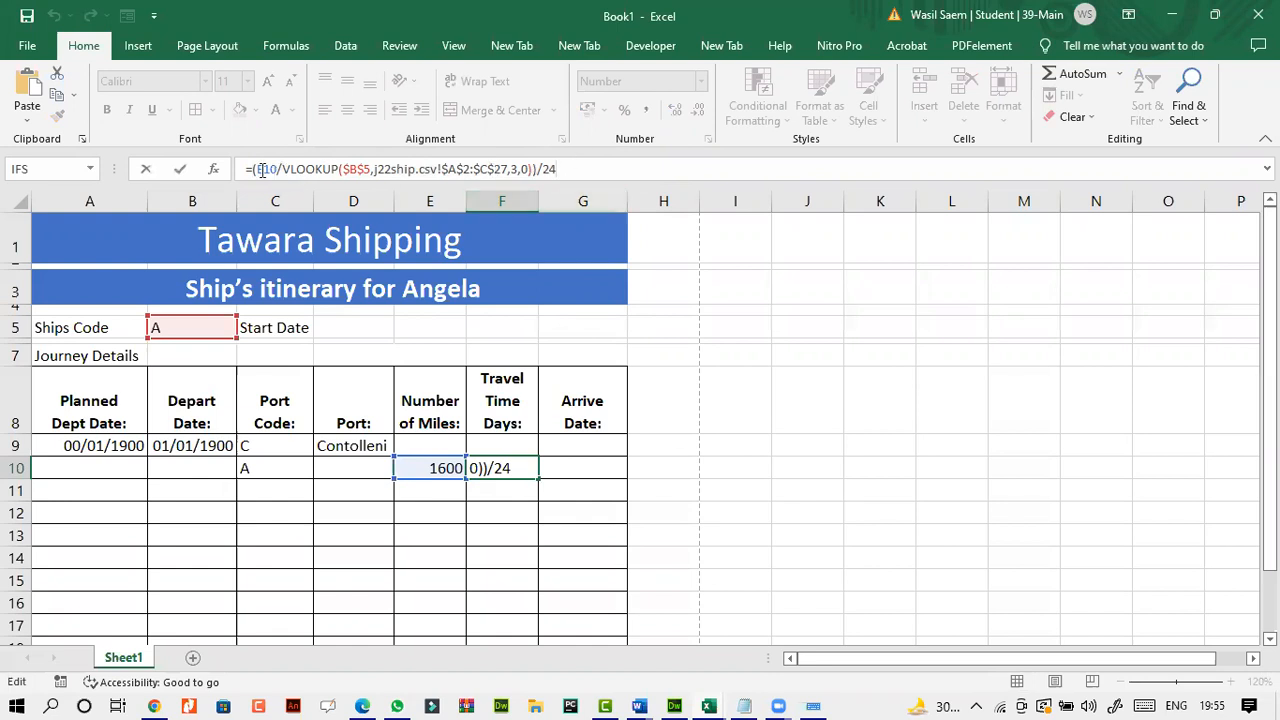
left_click_drag(259, 170, 537, 170)
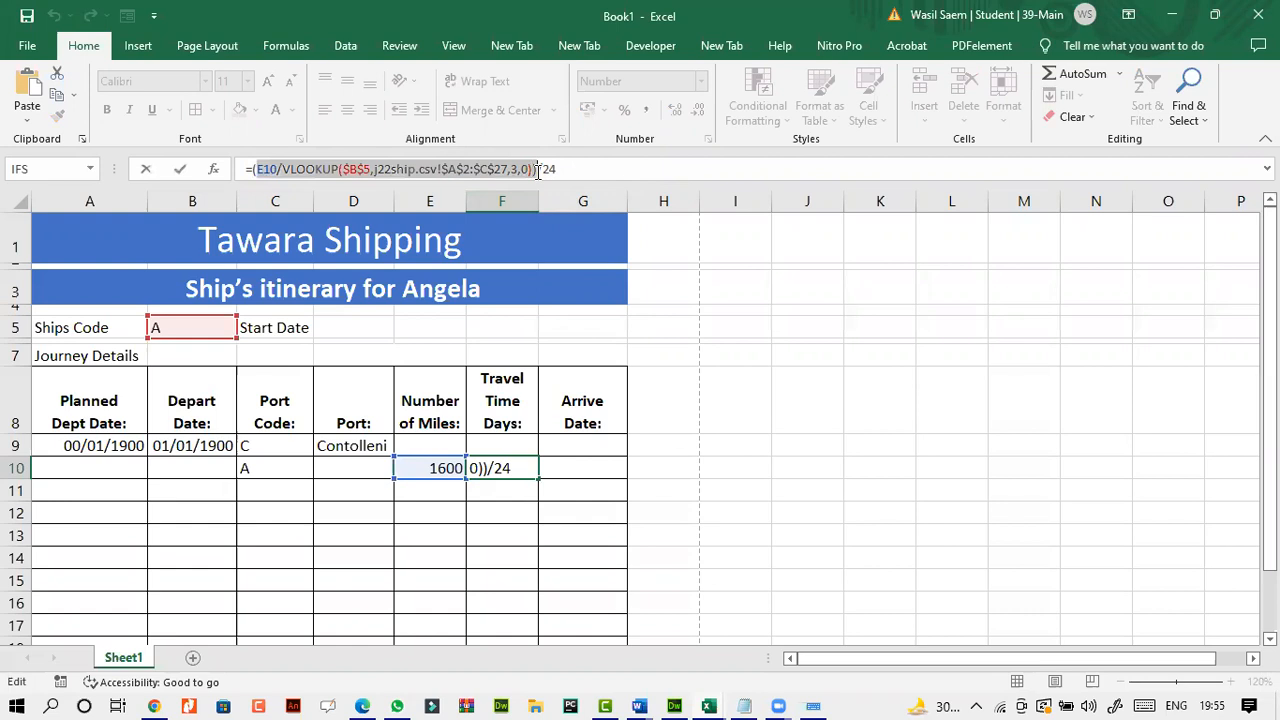
left_click(179, 169)
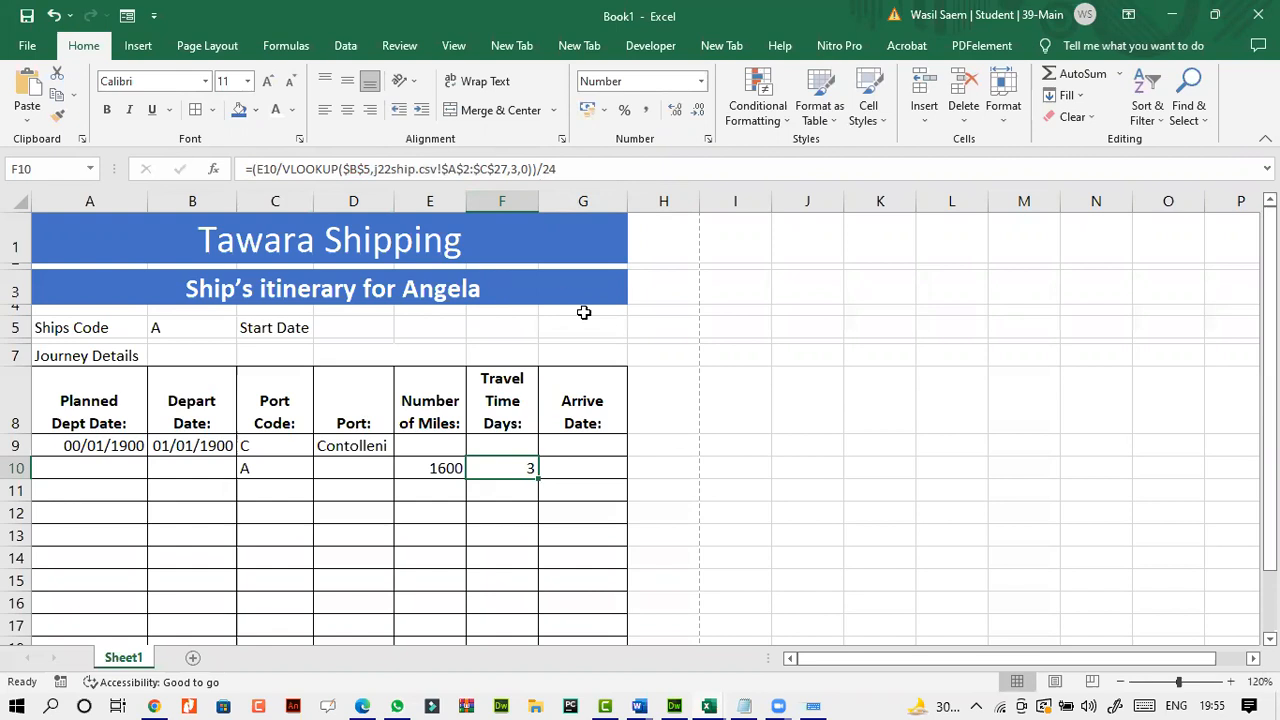
- Switch to the exam paper in Edge and read task 7 about the arrival date formula for G10
left_click(365, 707)
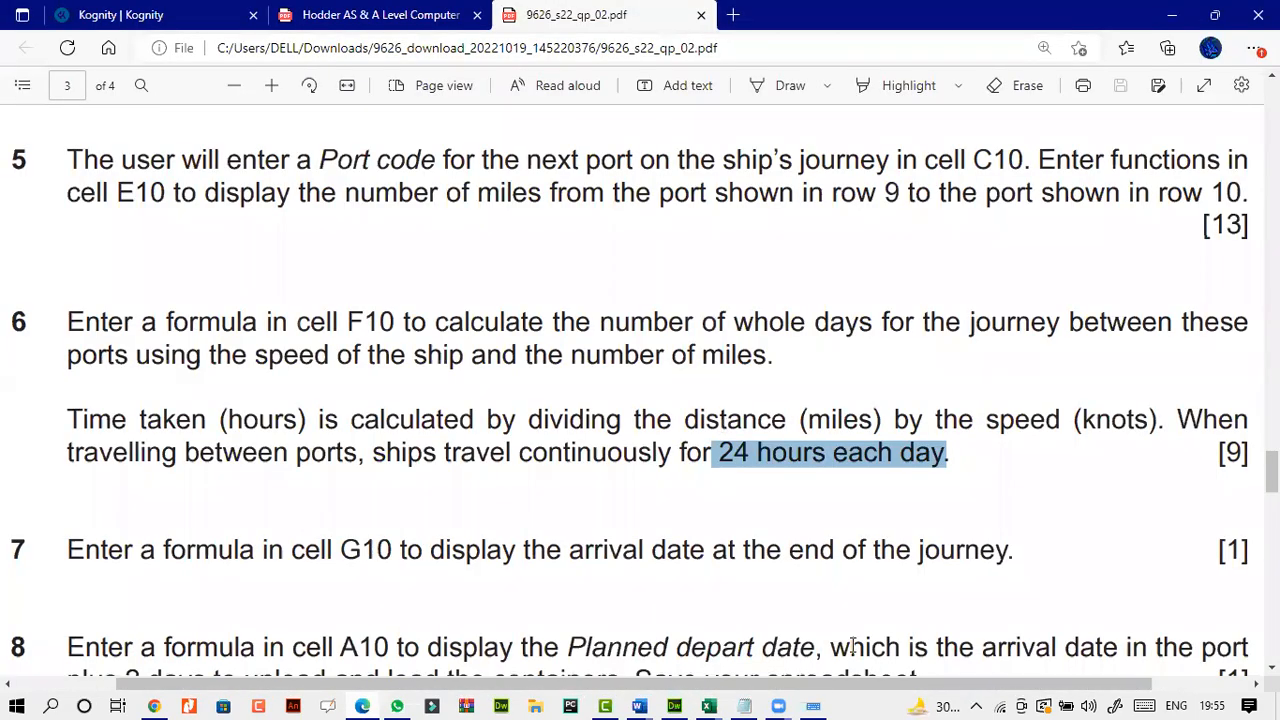
scroll(862, 535, "down", 1)
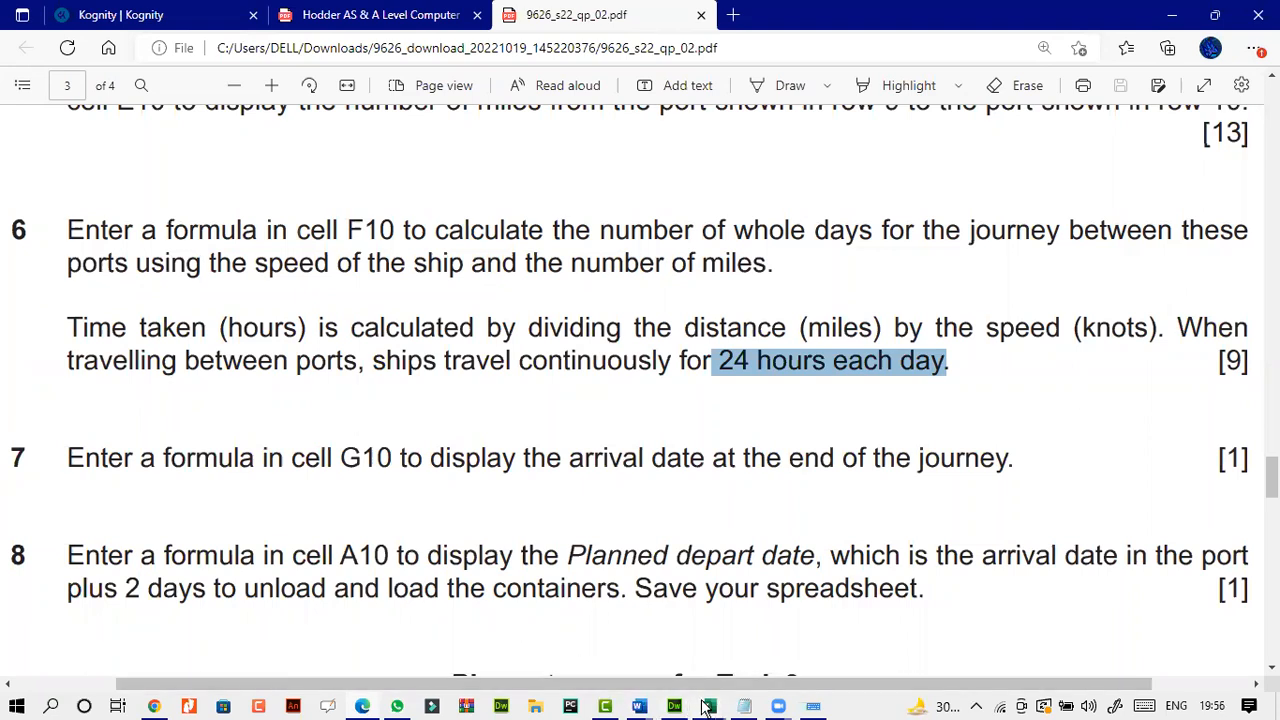
left_click(529, 640)
left_click(366, 708)
left_click(366, 708)
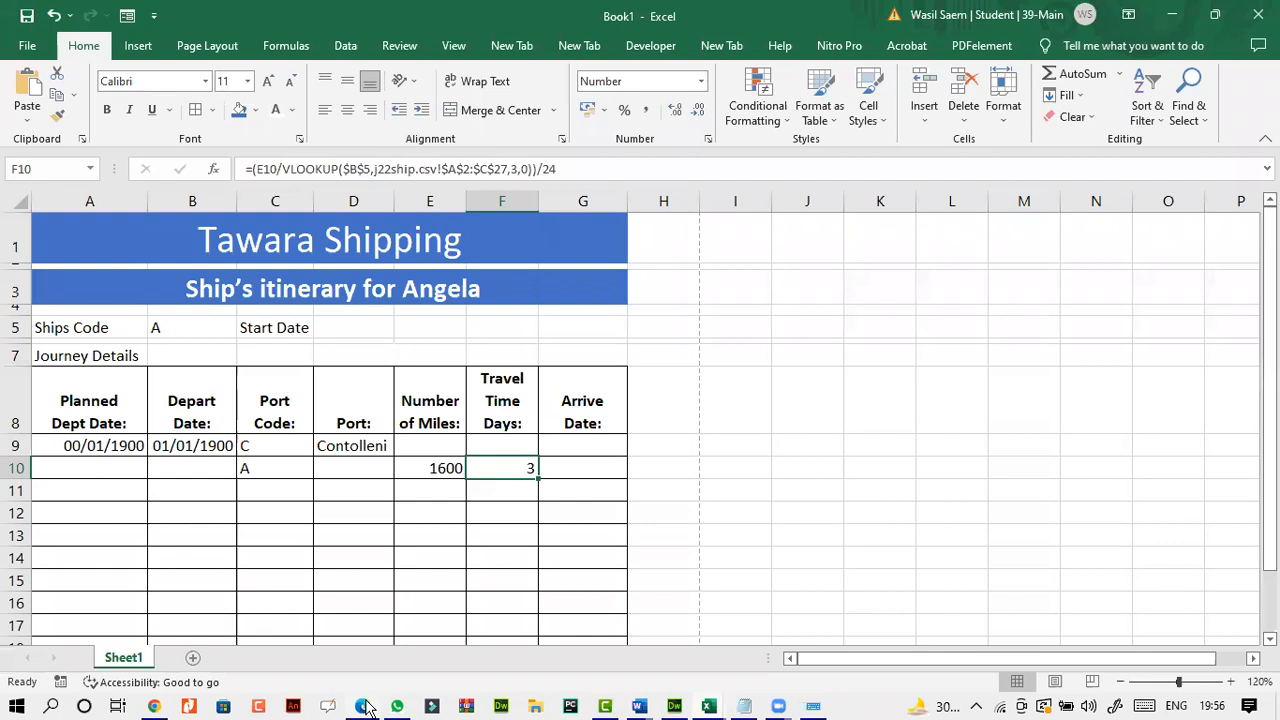
- In Excel, enter the formula =B9+F10 in G10 to calculate the arrival date from departure date and travel days
left_click(571, 470)
left_click(364, 706)
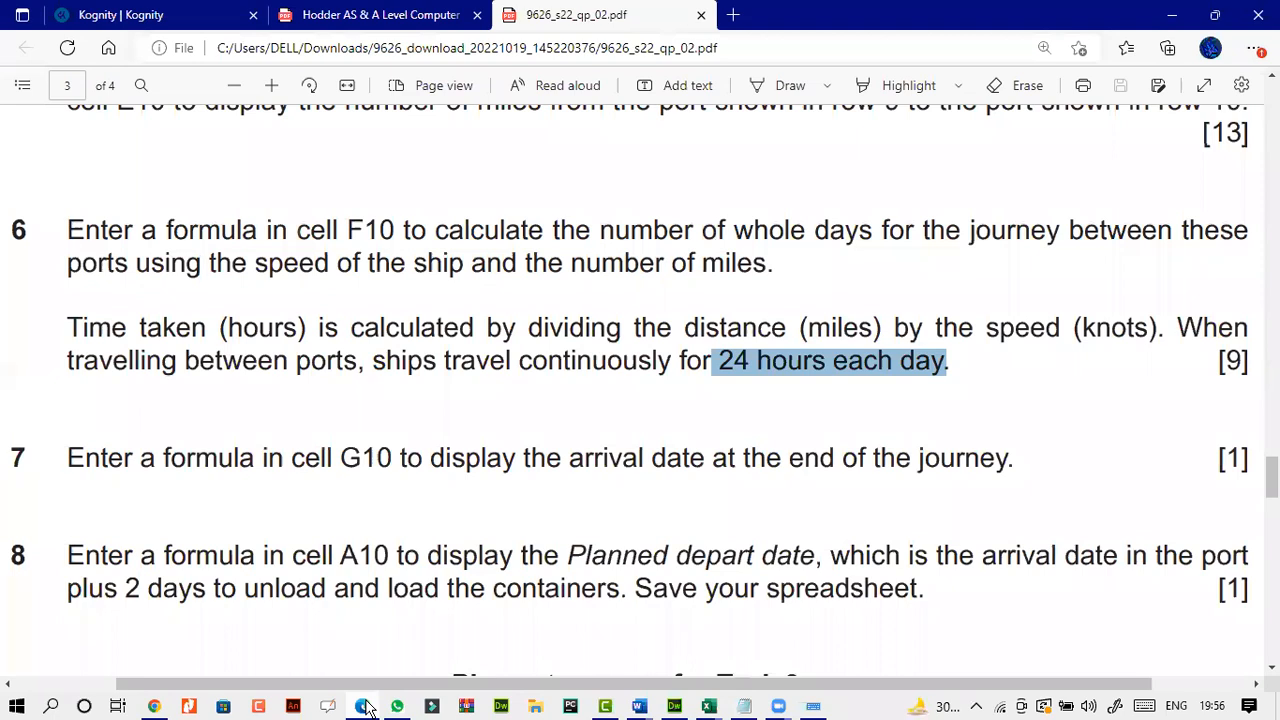
left_click(364, 706)
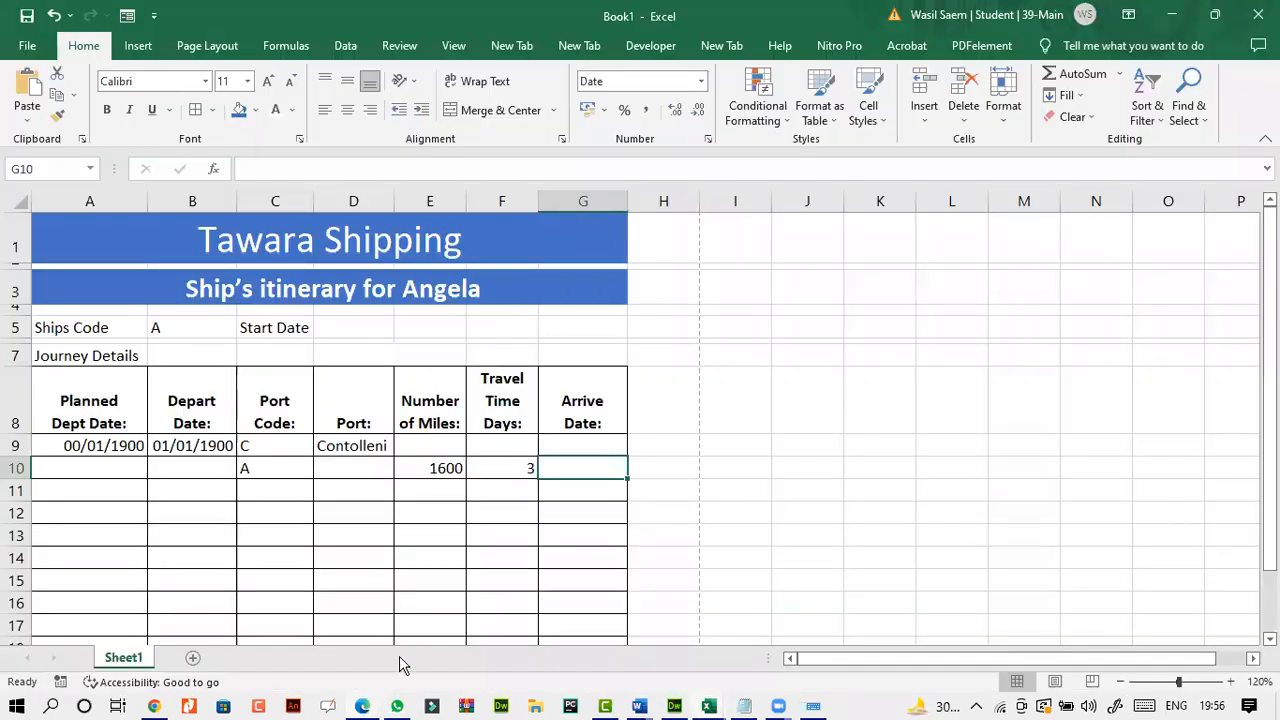
left_click(286, 168)
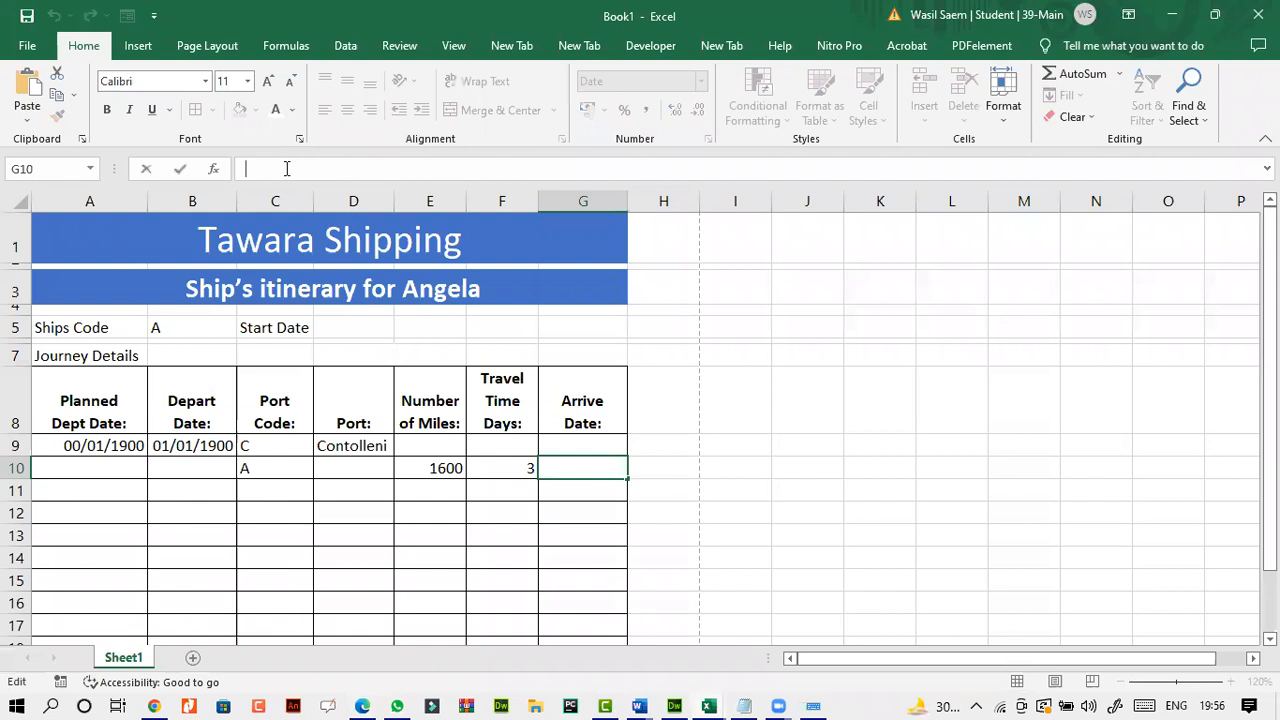
type("=")
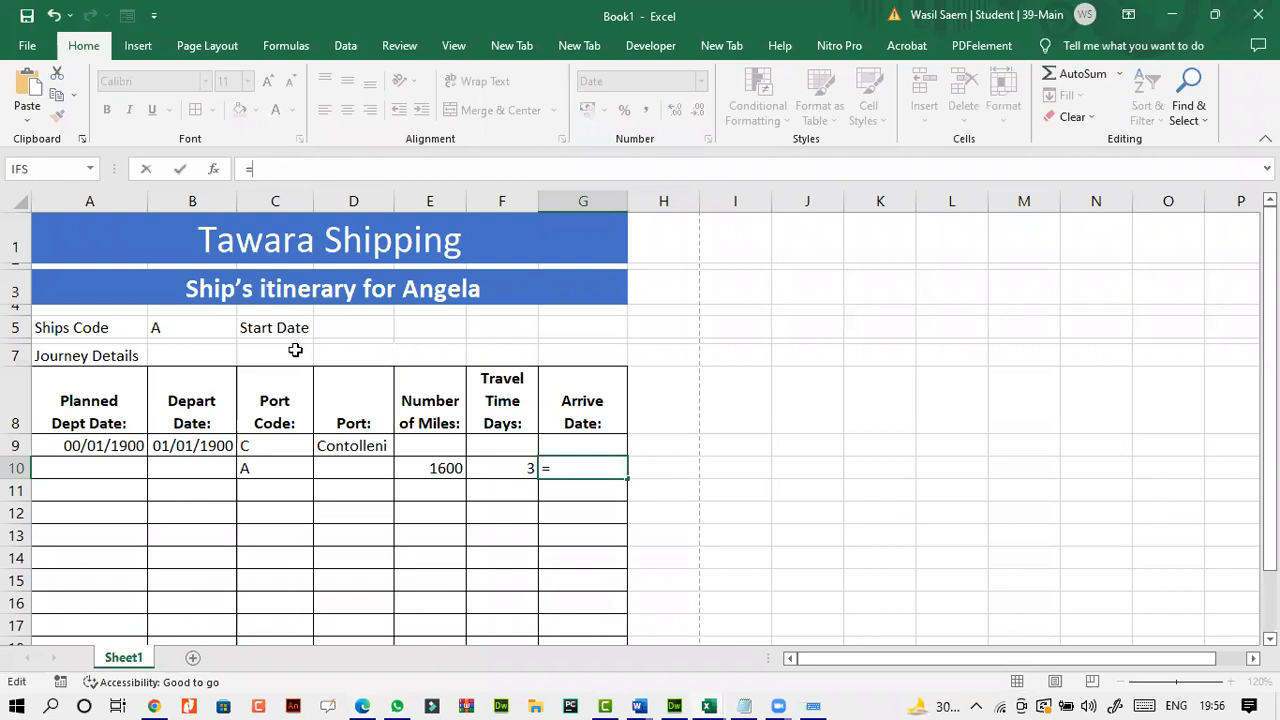
left_click(198, 447)
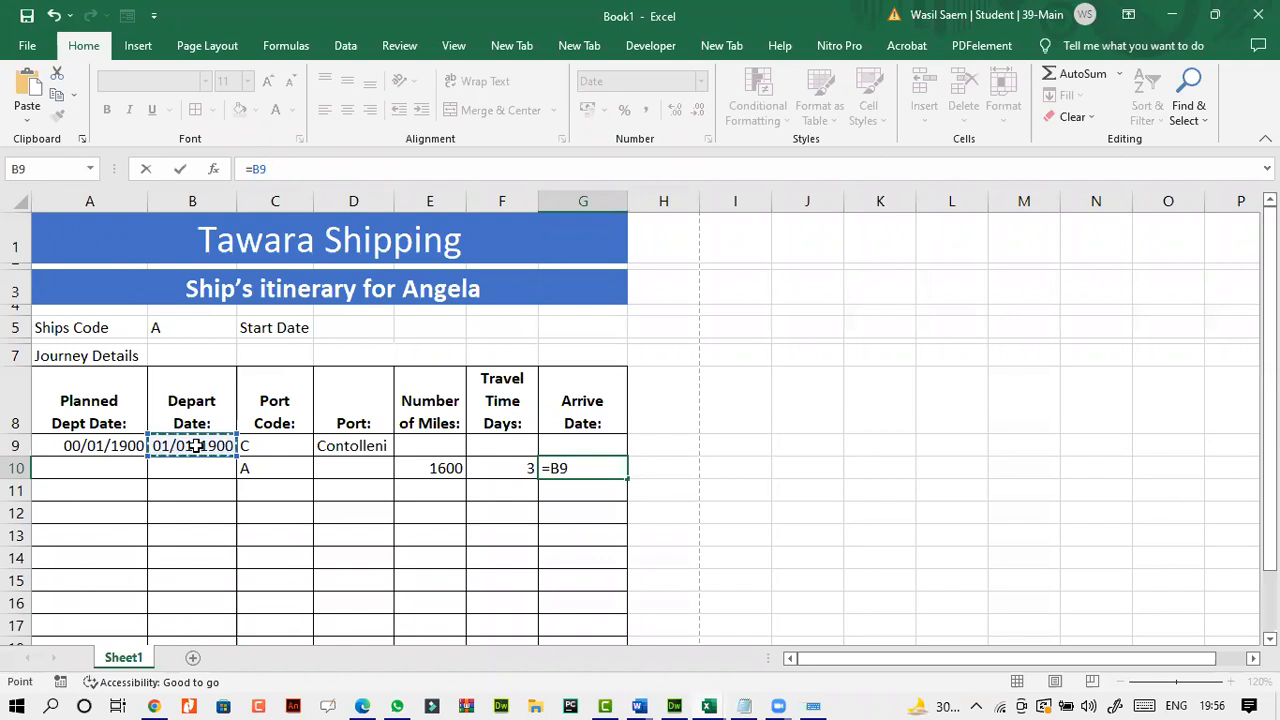
type("+")
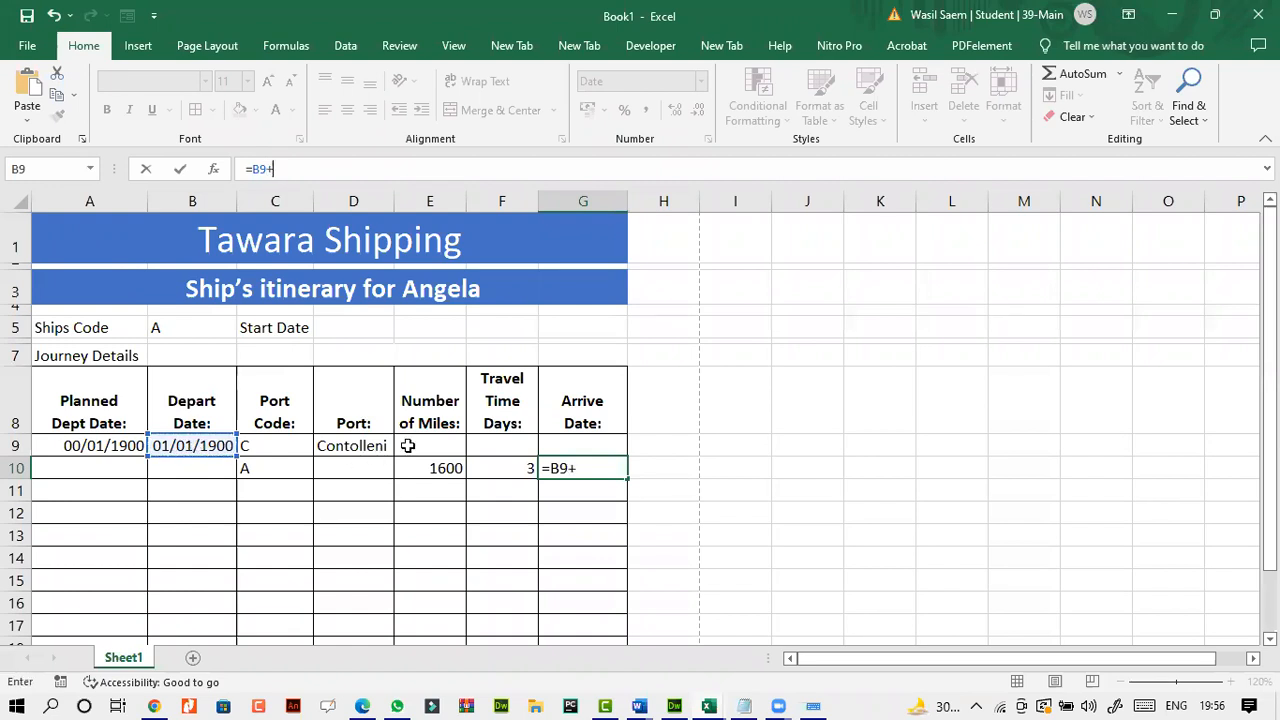
left_click(507, 469)
key("ctrl+Return")
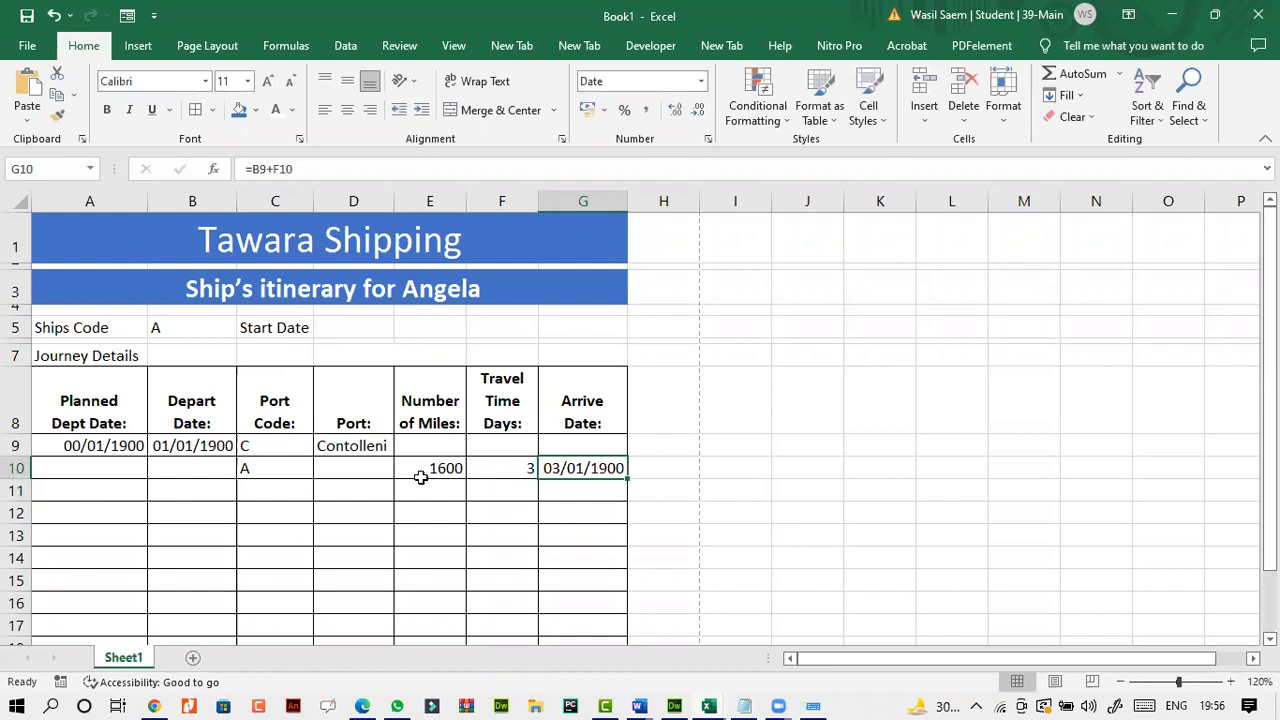
- Inspect the travel days in F10, the depart date formula in B9 and the arrival date formula in G10
left_click(492, 468)
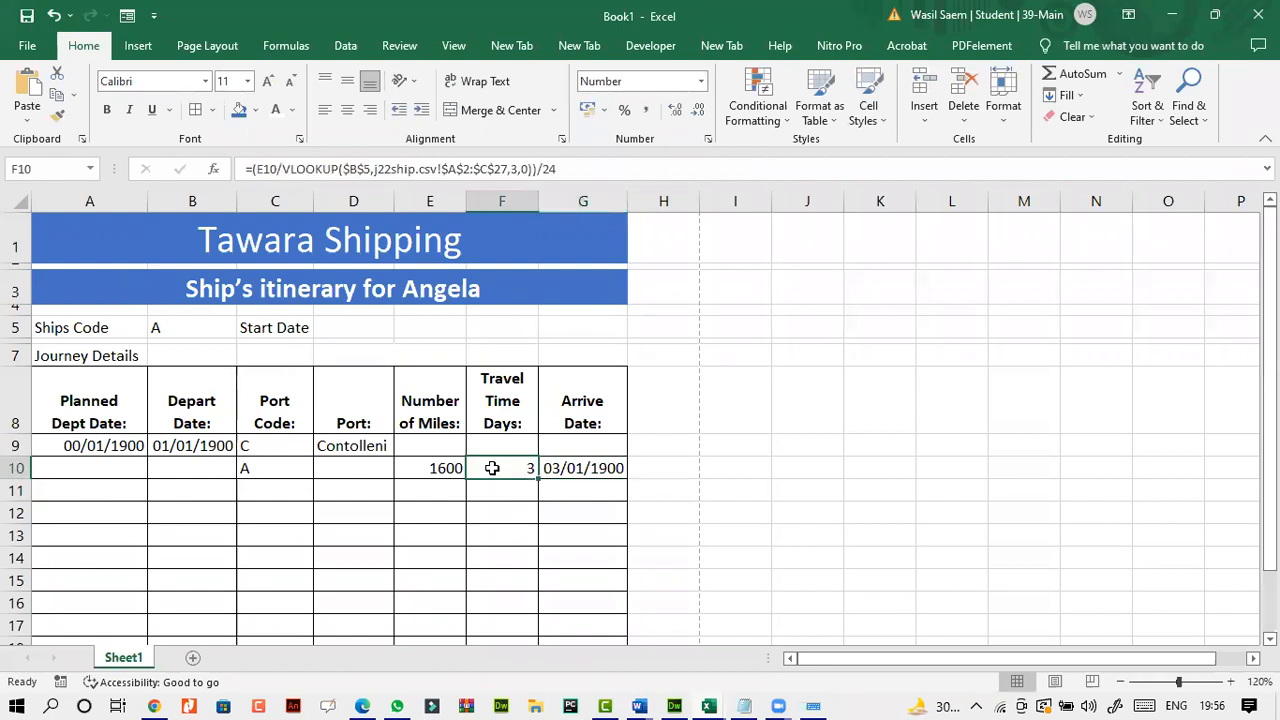
left_click(213, 445)
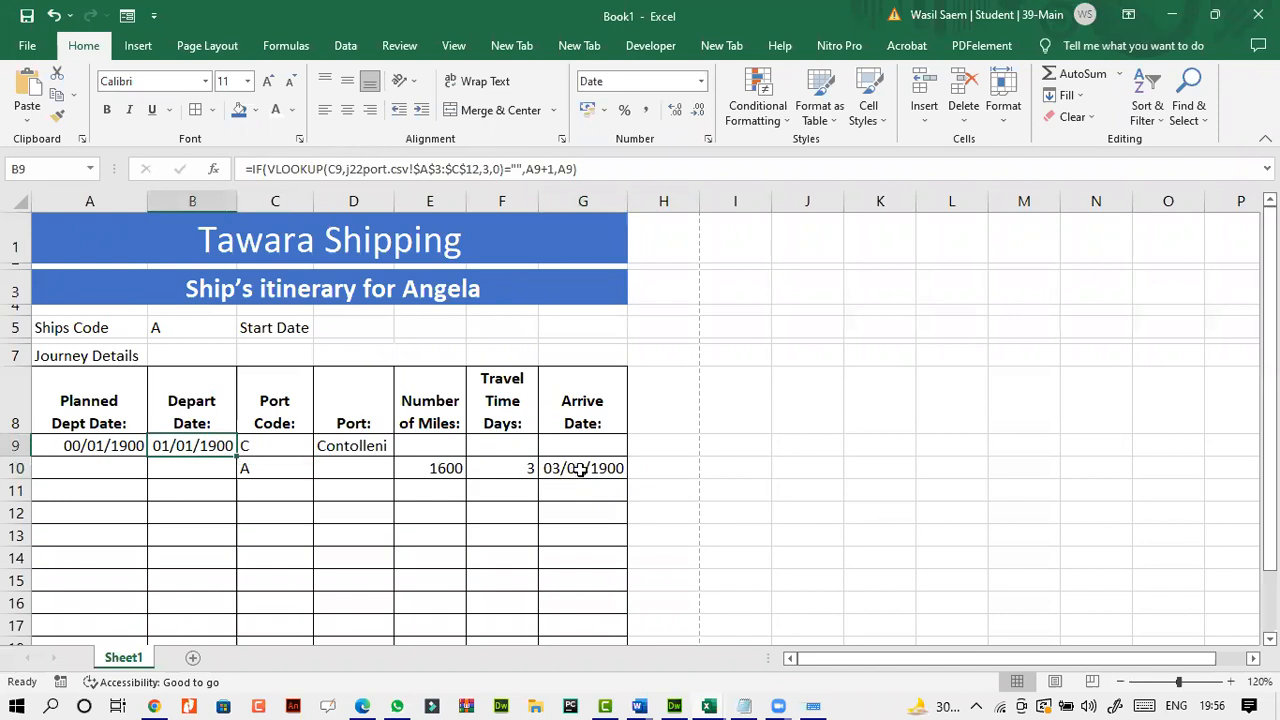
left_click(578, 470)
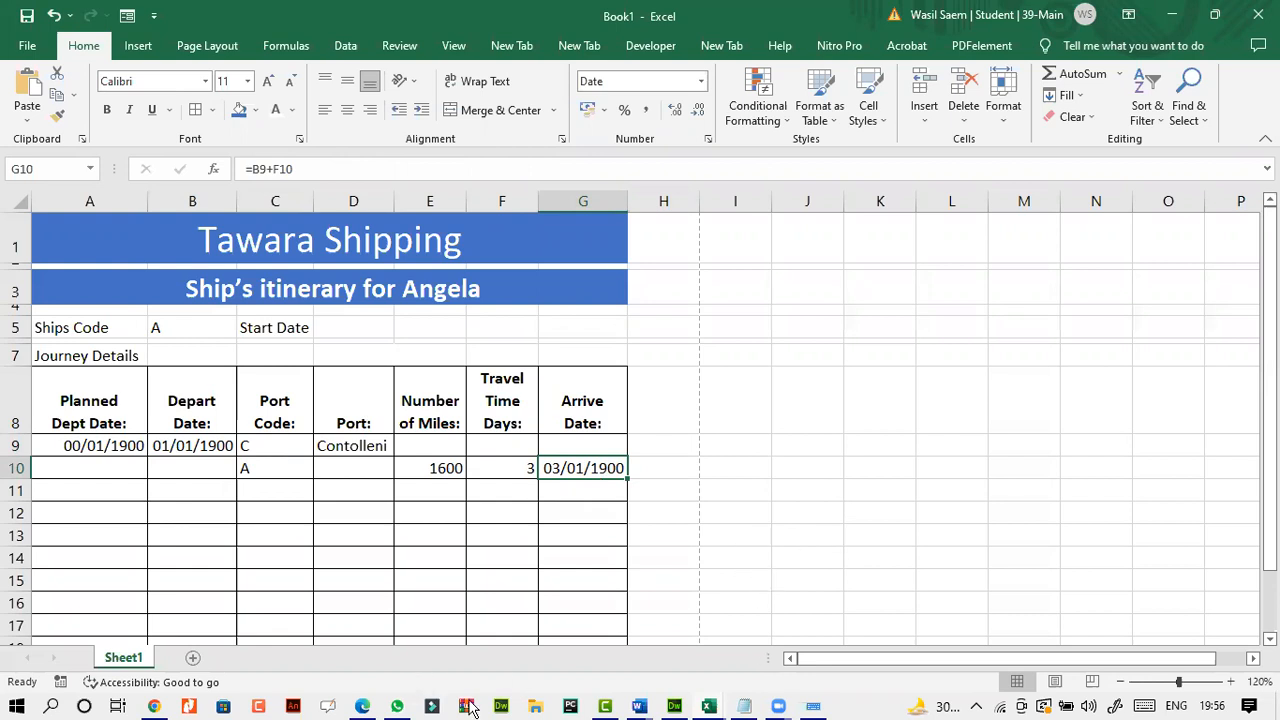
- Switch to the exam paper in Edge and read task 8 about the planned depart date formula for A10
left_click(364, 706)
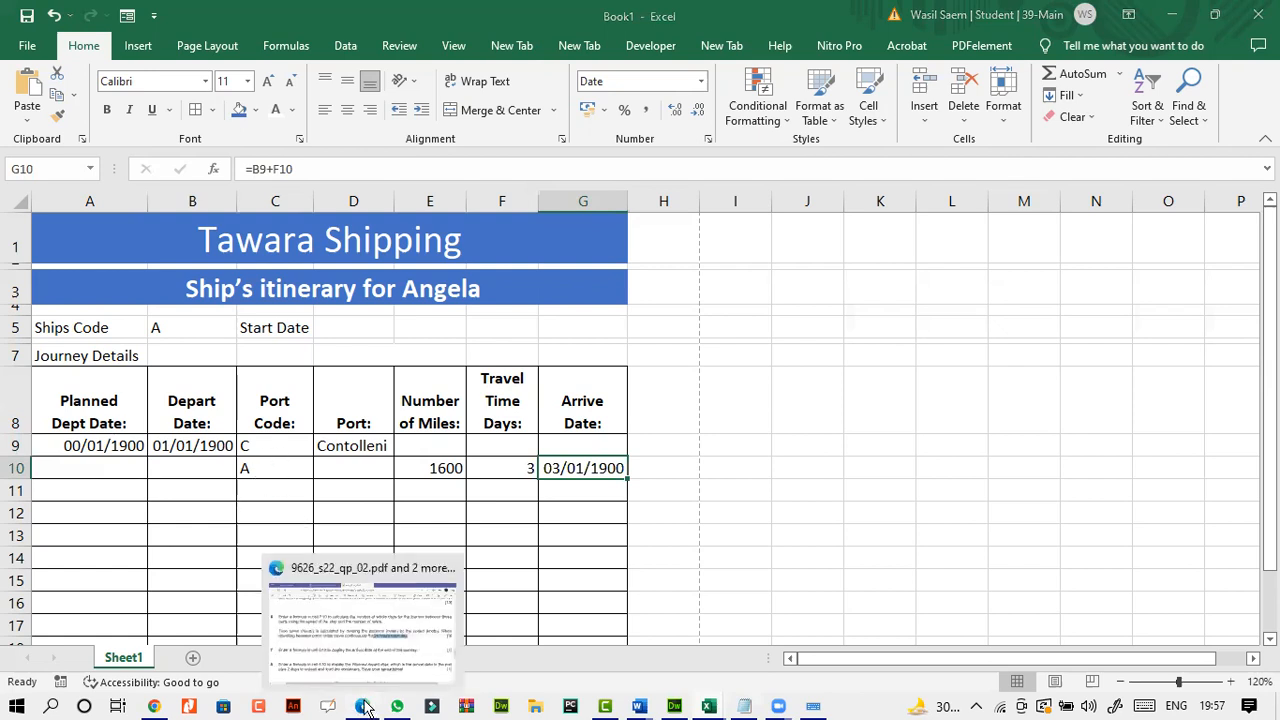
left_click(363, 706)
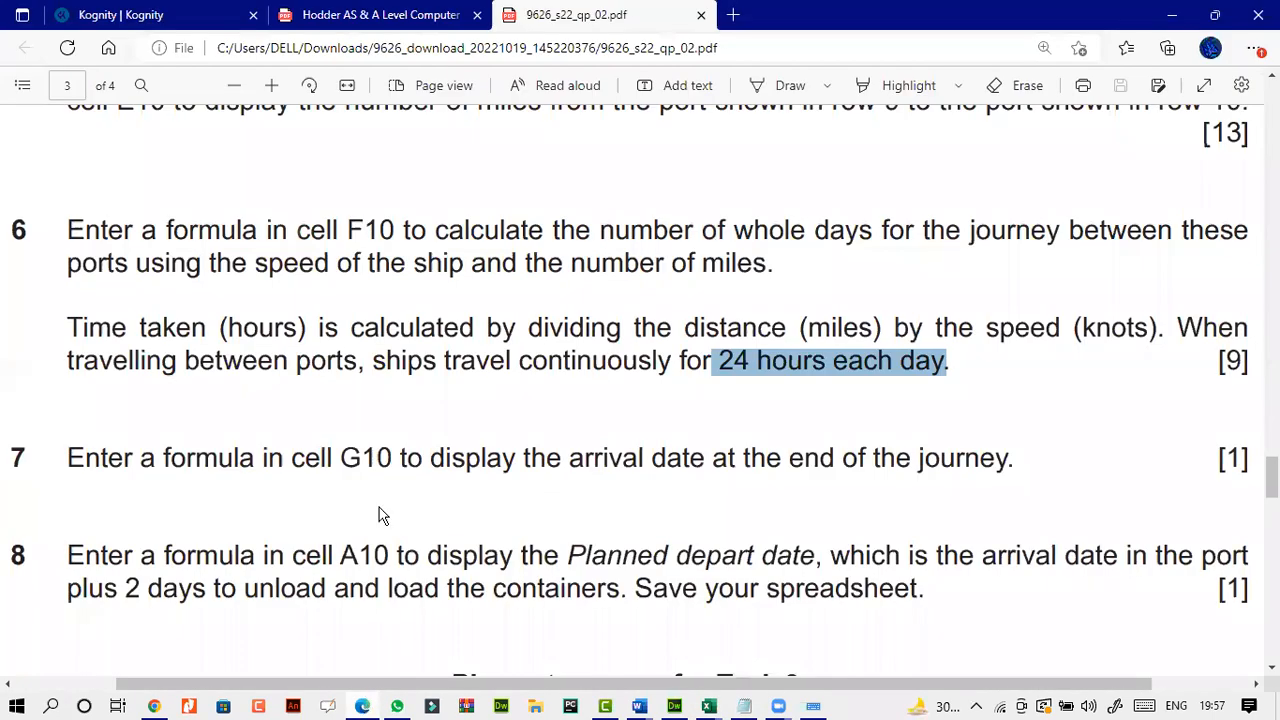
scroll(378, 515, "down", 2)
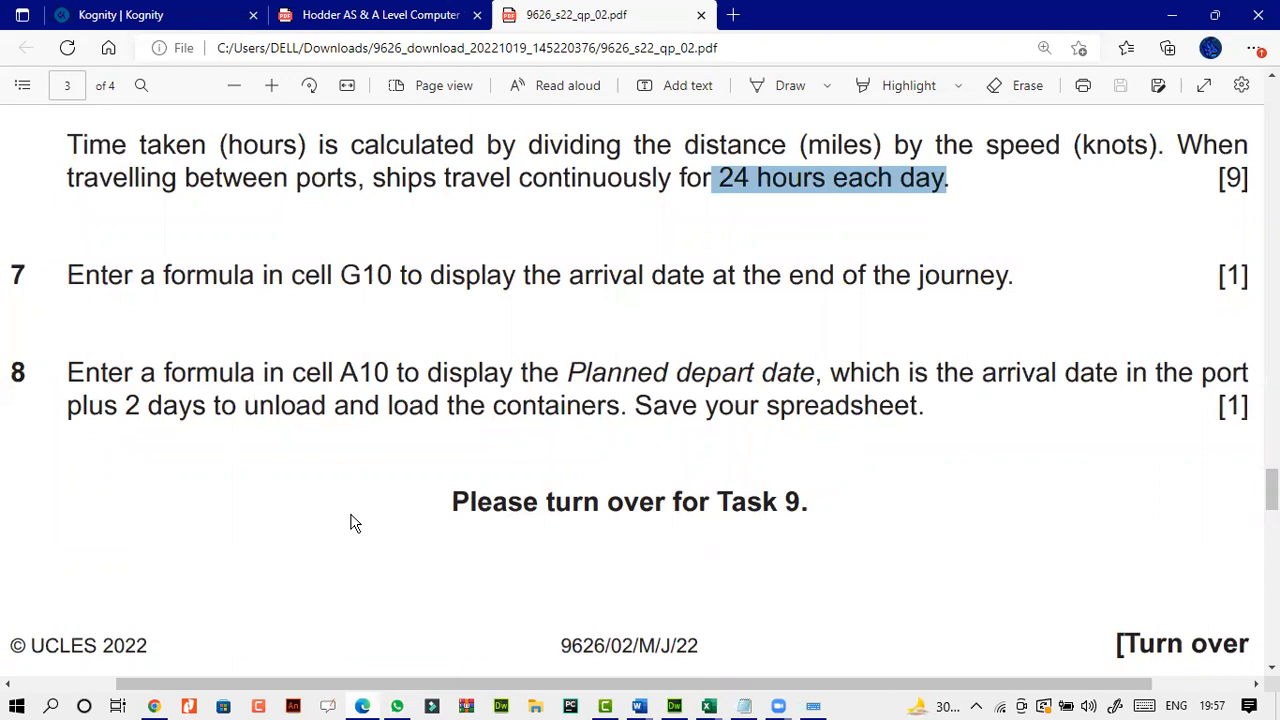
left_click(362, 703)
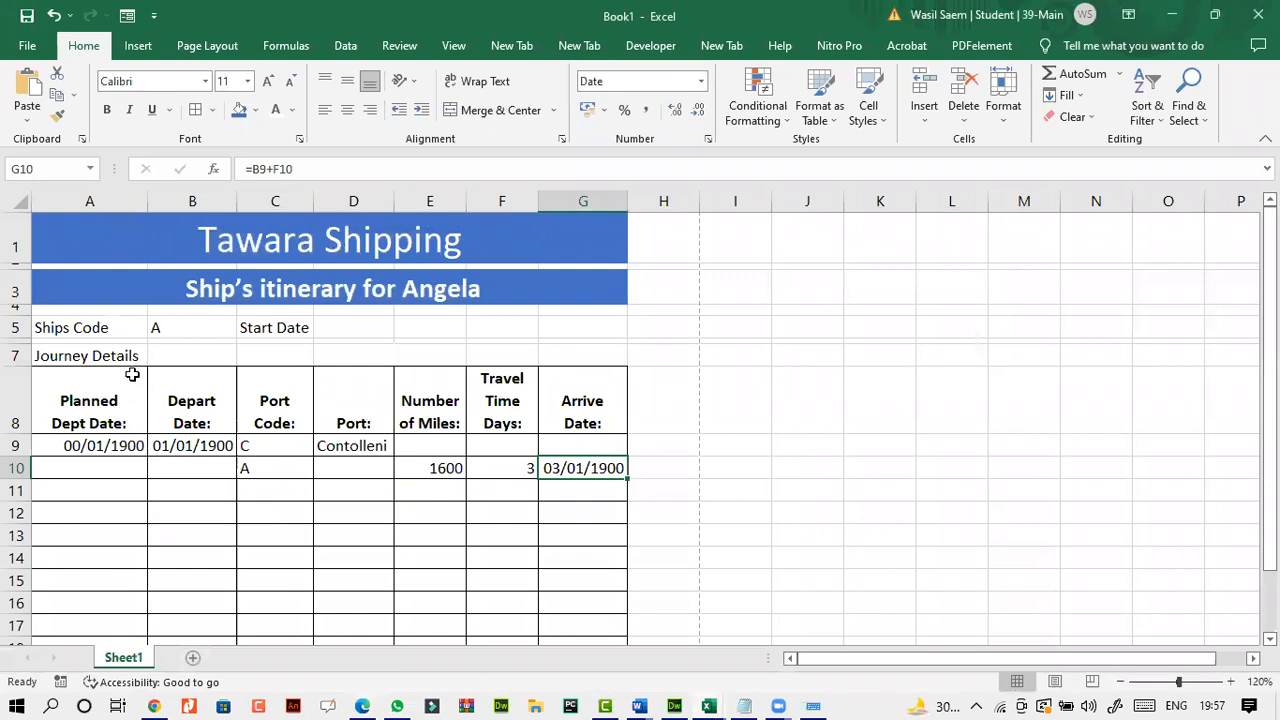
- Enter the formula =G10+2 in A10 of the Excel sheet so the planned depart date is two days after arrival
left_click(98, 466)
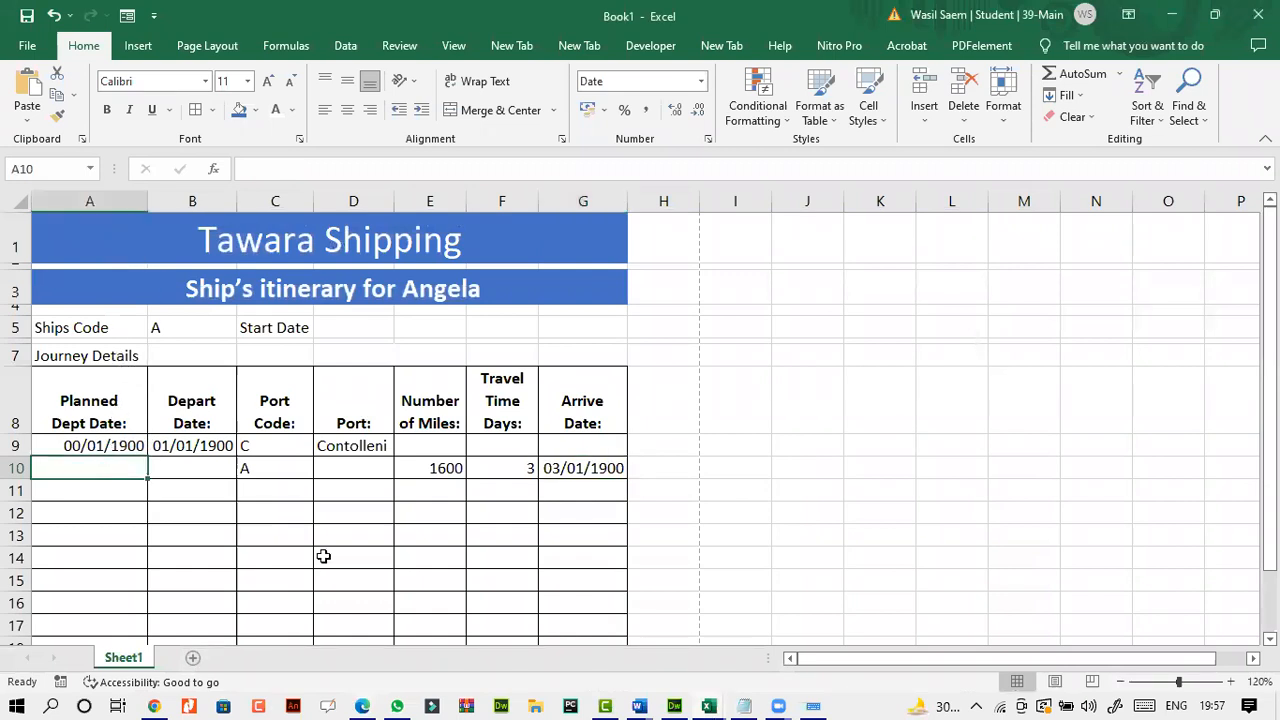
left_click(363, 705)
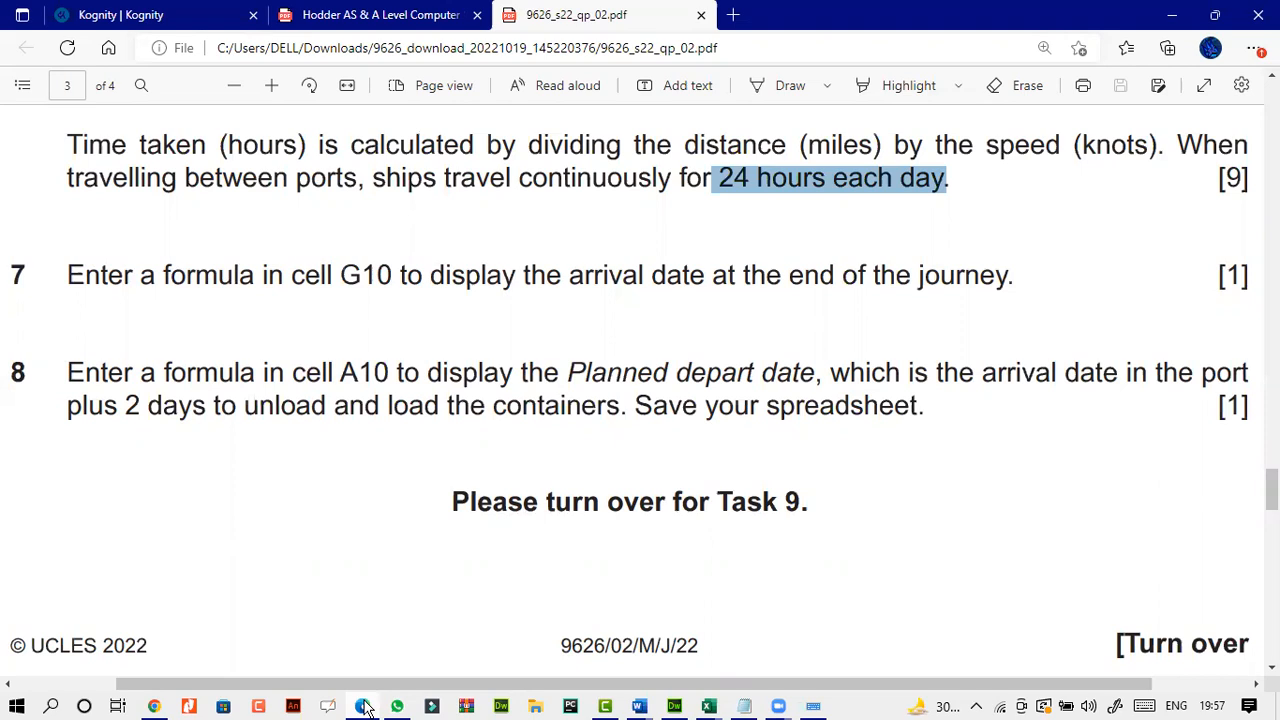
key("alt+Tab")
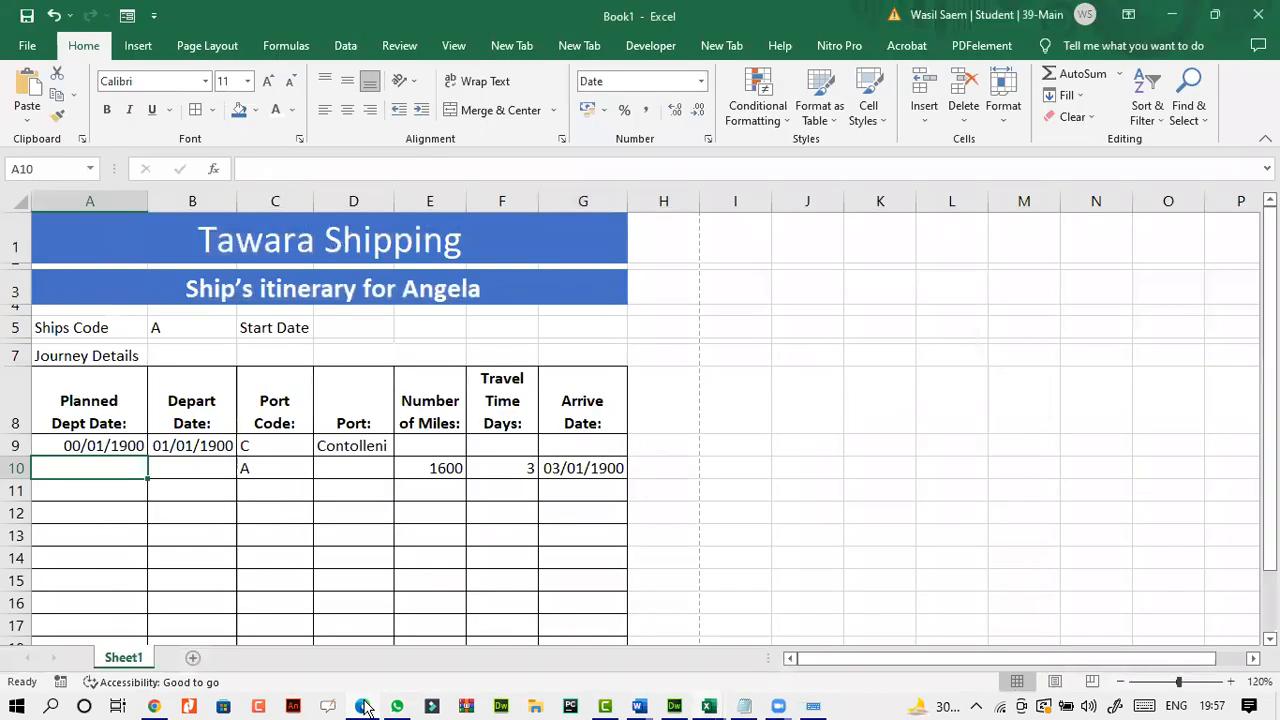
left_click(303, 164)
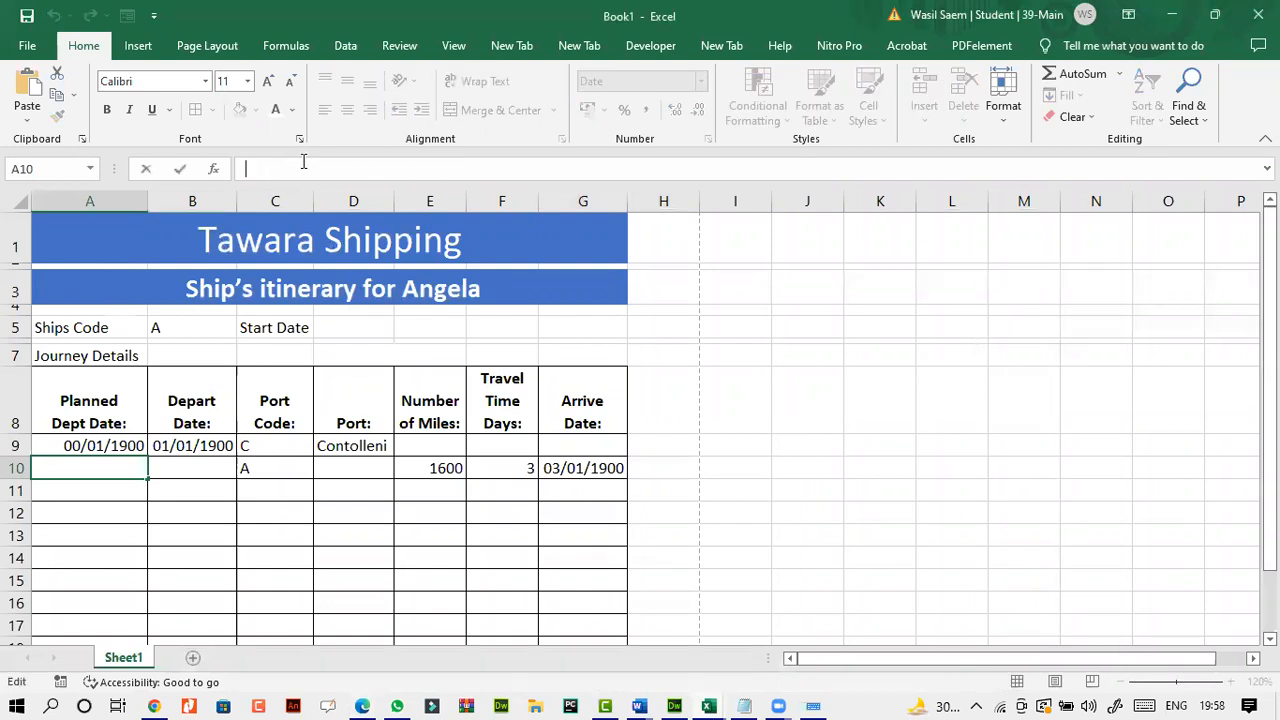
type("=")
left_click(580, 467)
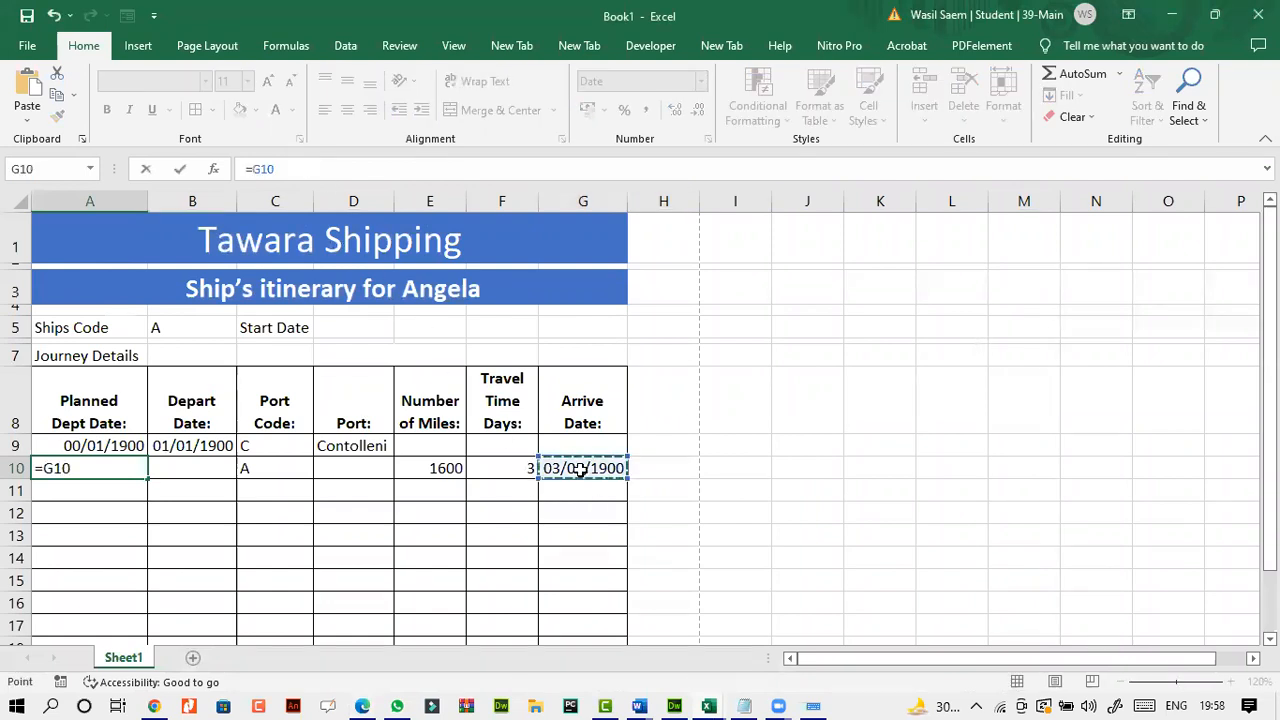
type("+2")
key("Return")
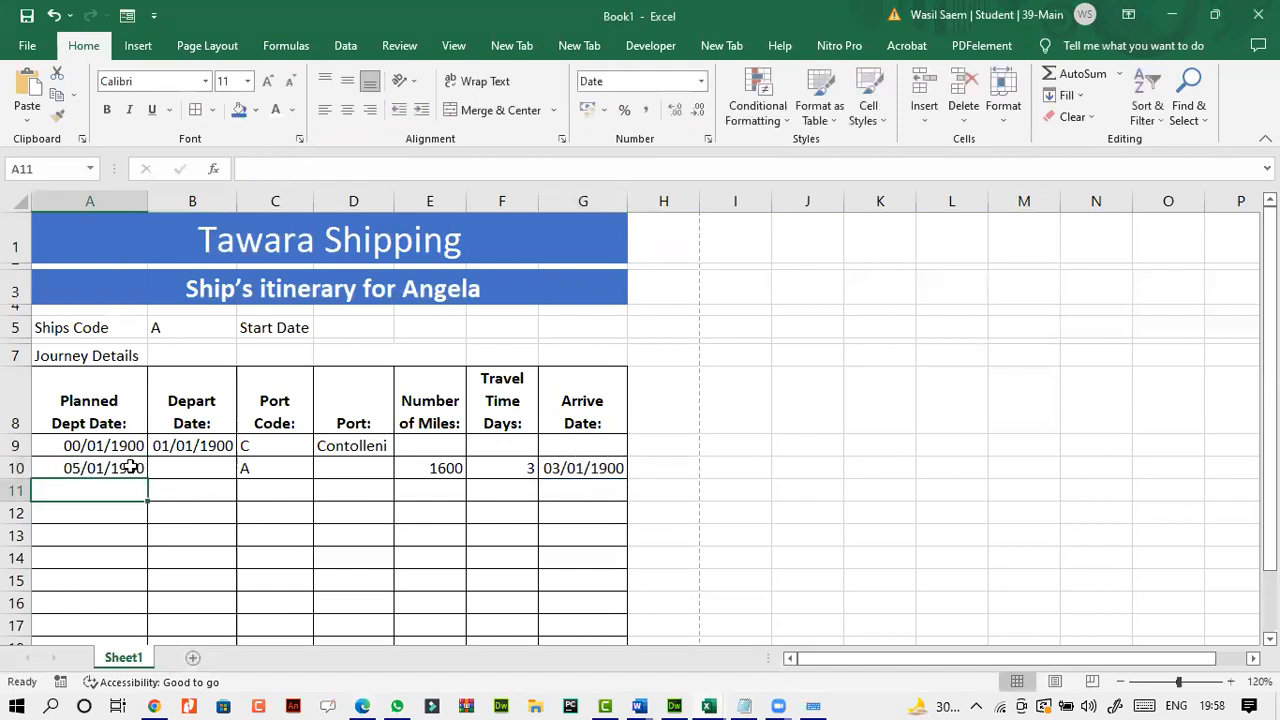
left_click(141, 466)
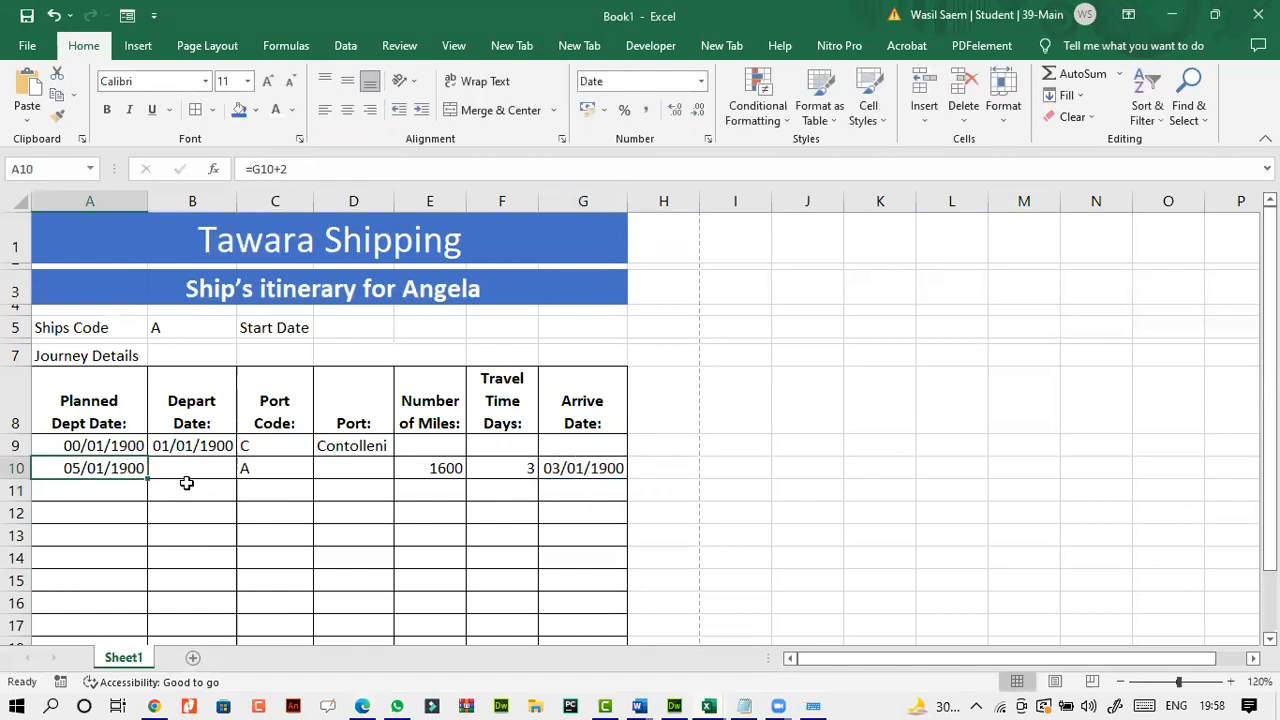
- Switch to the exam paper in Edge and look over task 9 on page 4 and task 8 on page 3
left_click(362, 707)
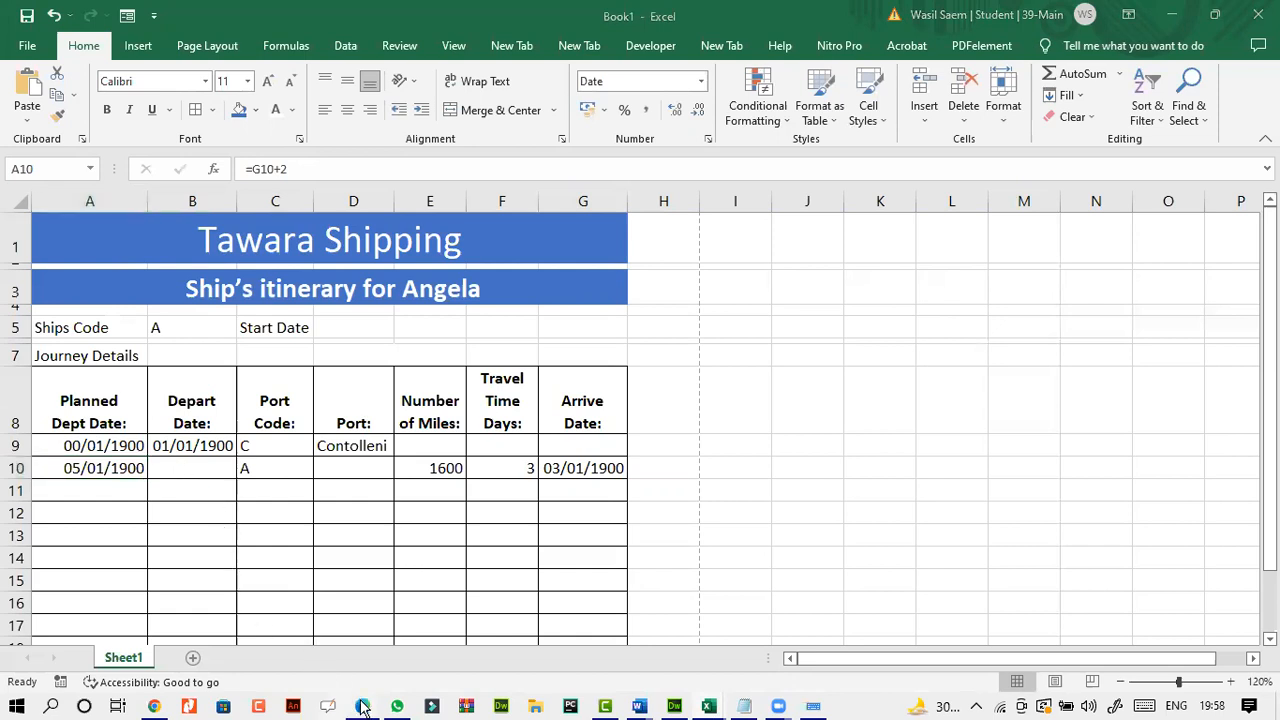
scroll(431, 393, "down", 8)
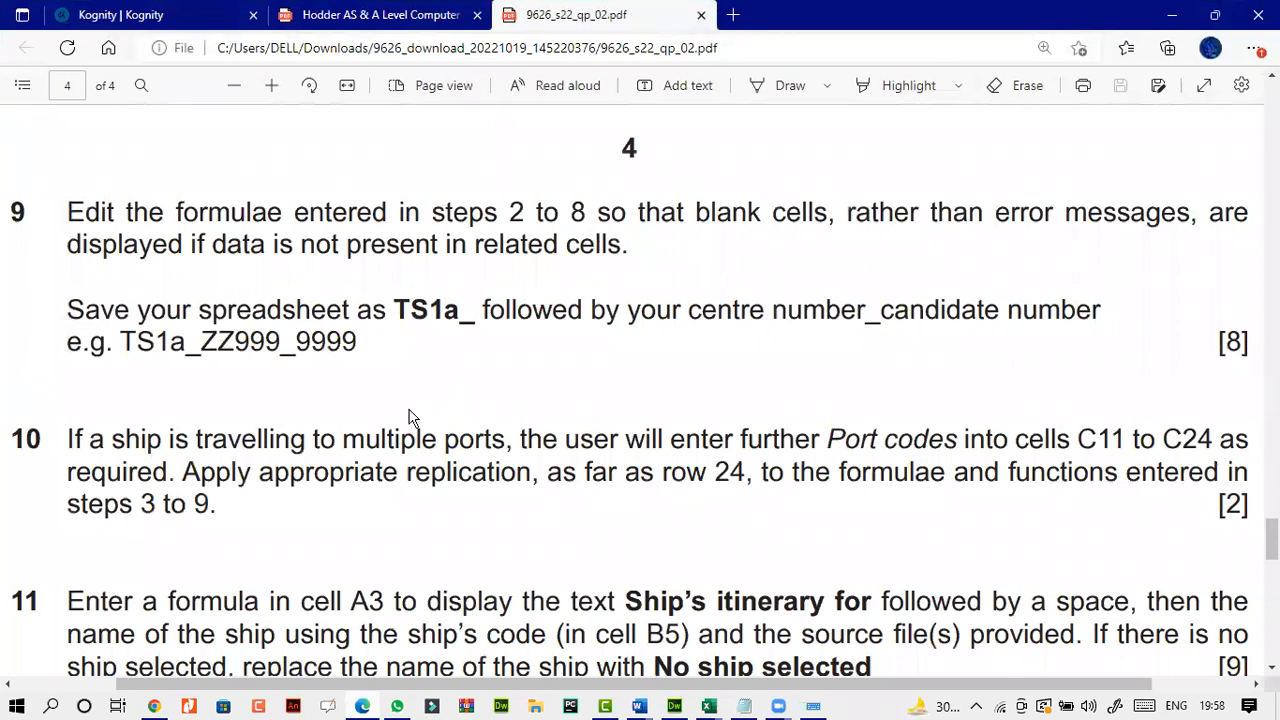
scroll(408, 418, "up", 10)
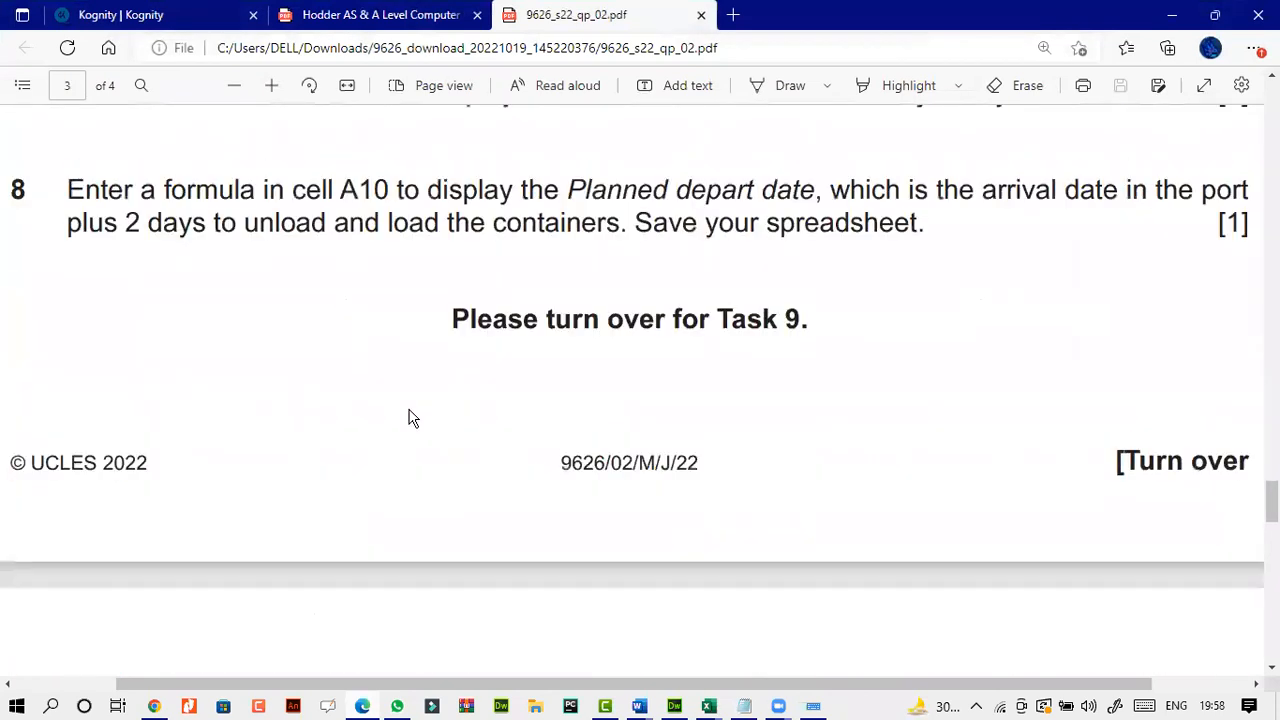
- Look back over tasks 2 to 5 in the exam paper, and read tasks 9 and 10 on page 4
scroll(408, 418, "up", 8)
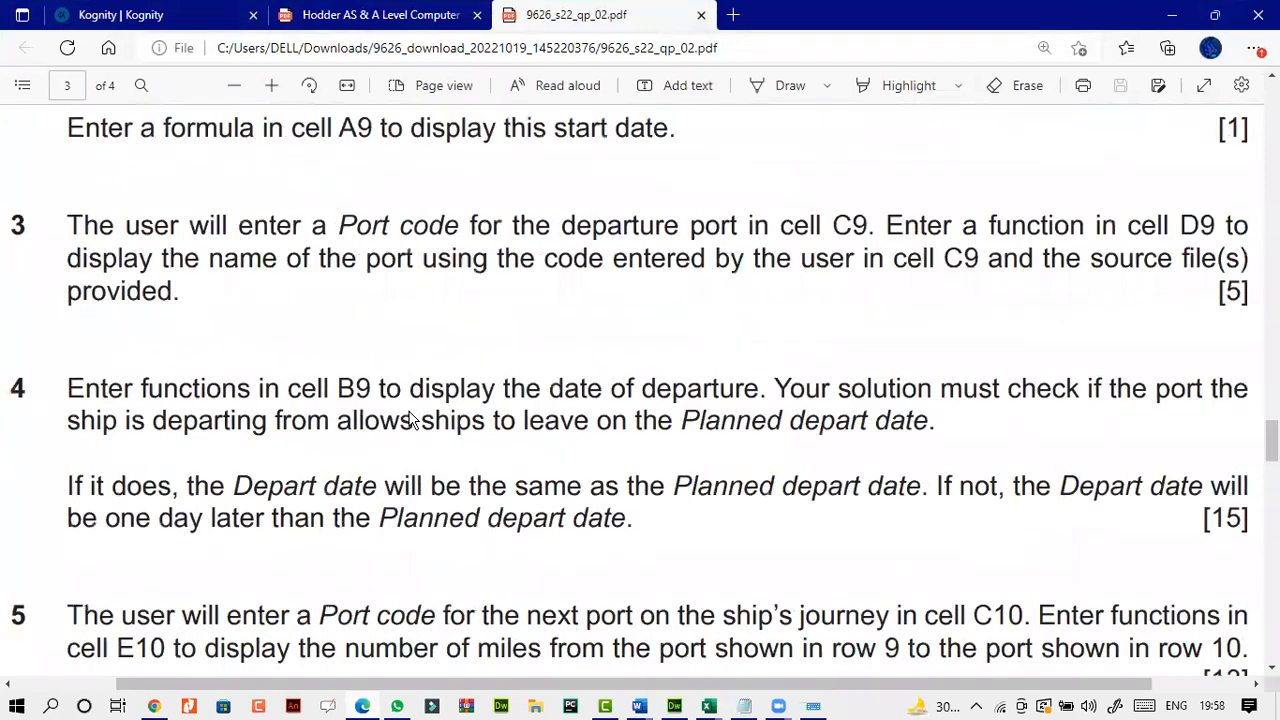
scroll(409, 414, "down", 13)
scroll(410, 414, "down", 3)
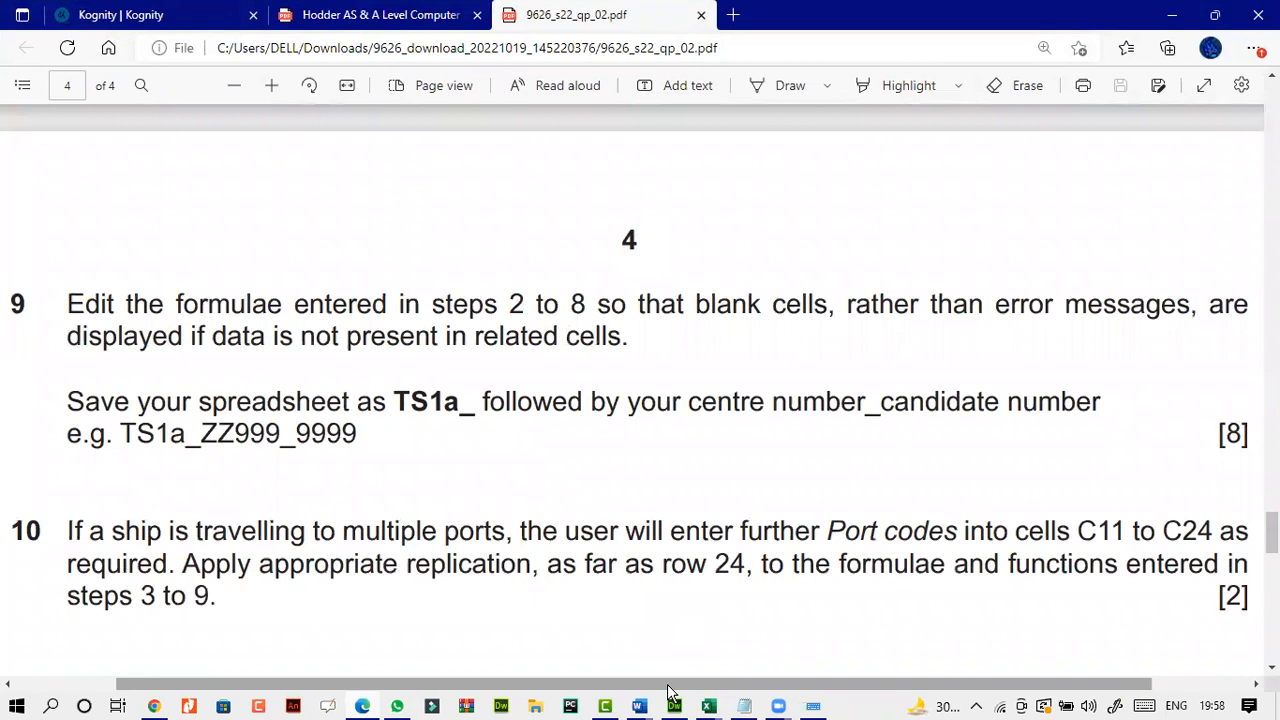
left_click_drag(668, 686, 682, 686)
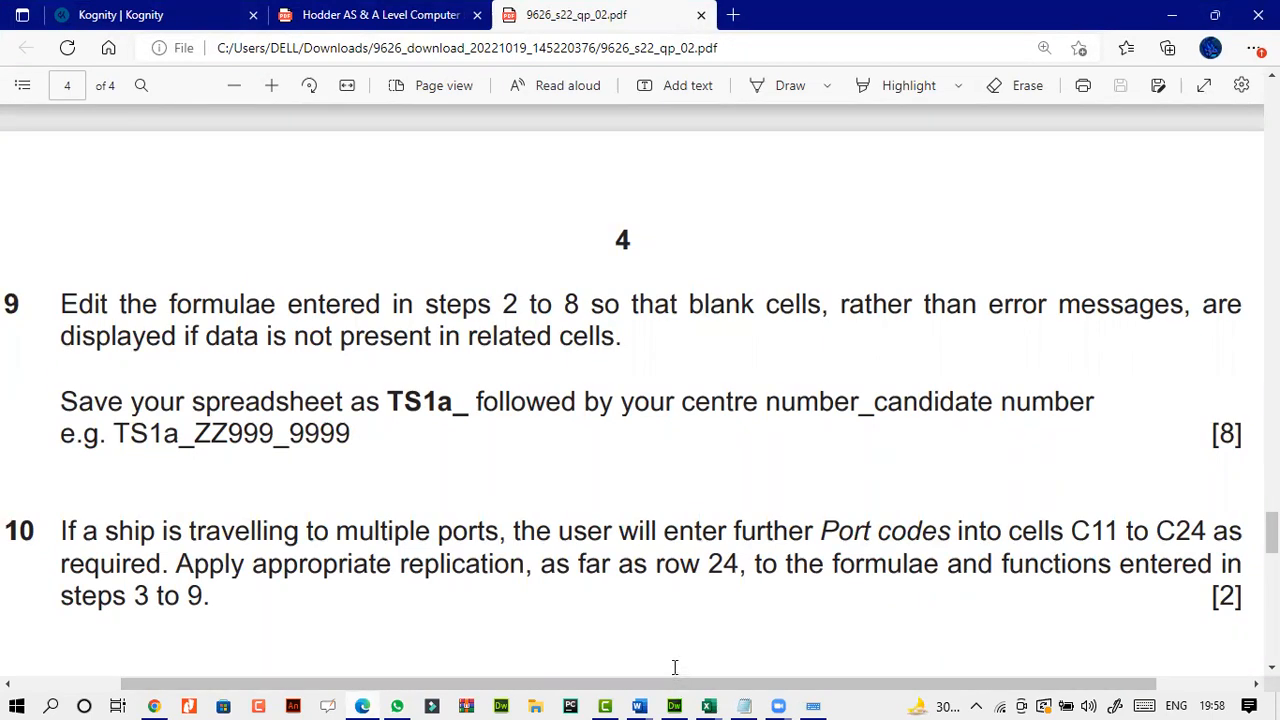
- Switch to the Excel sheet and insert IFERROR( before the IF in the depart date formula in B9
left_click(709, 706)
left_click(440, 580)
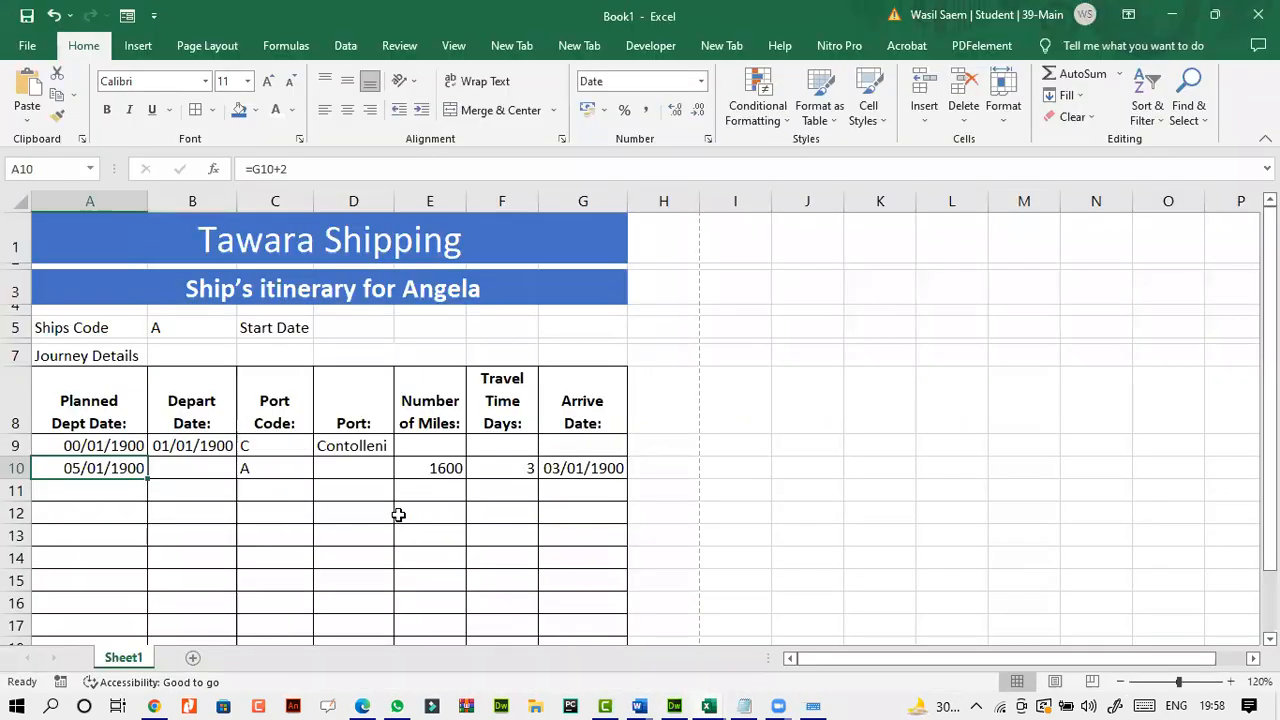
left_click(202, 450)
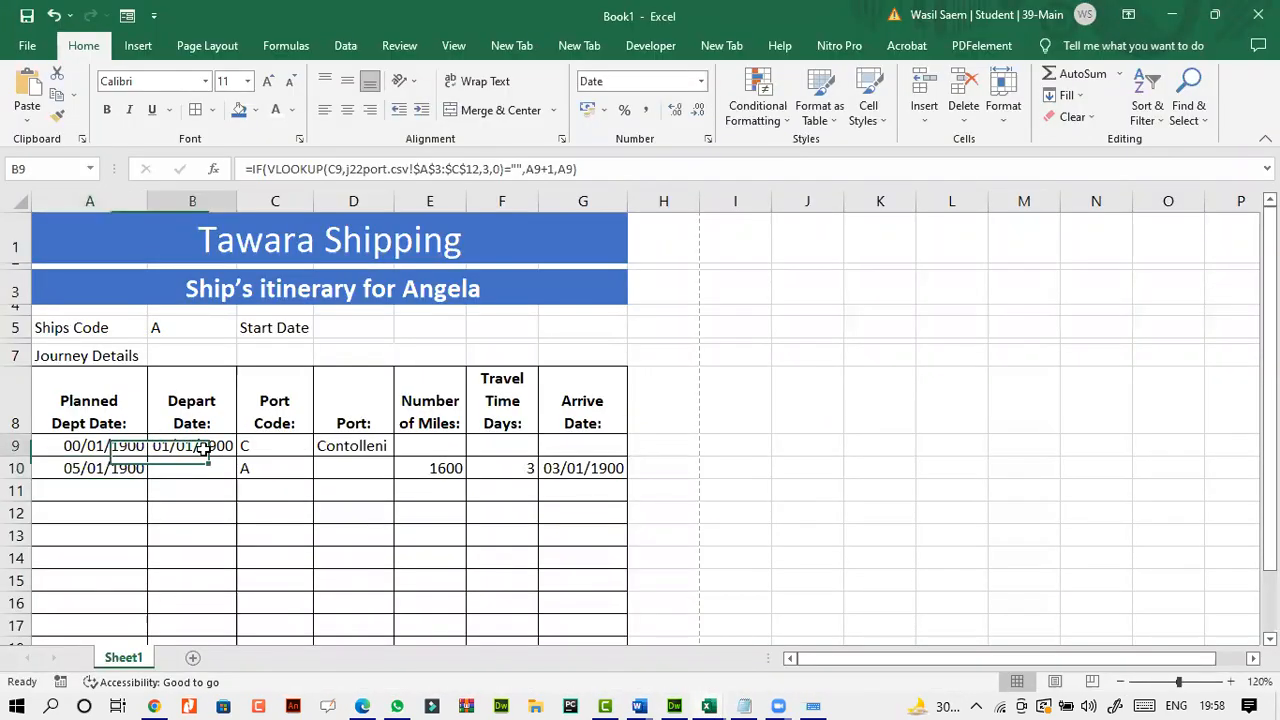
left_click(334, 180)
type("IF")
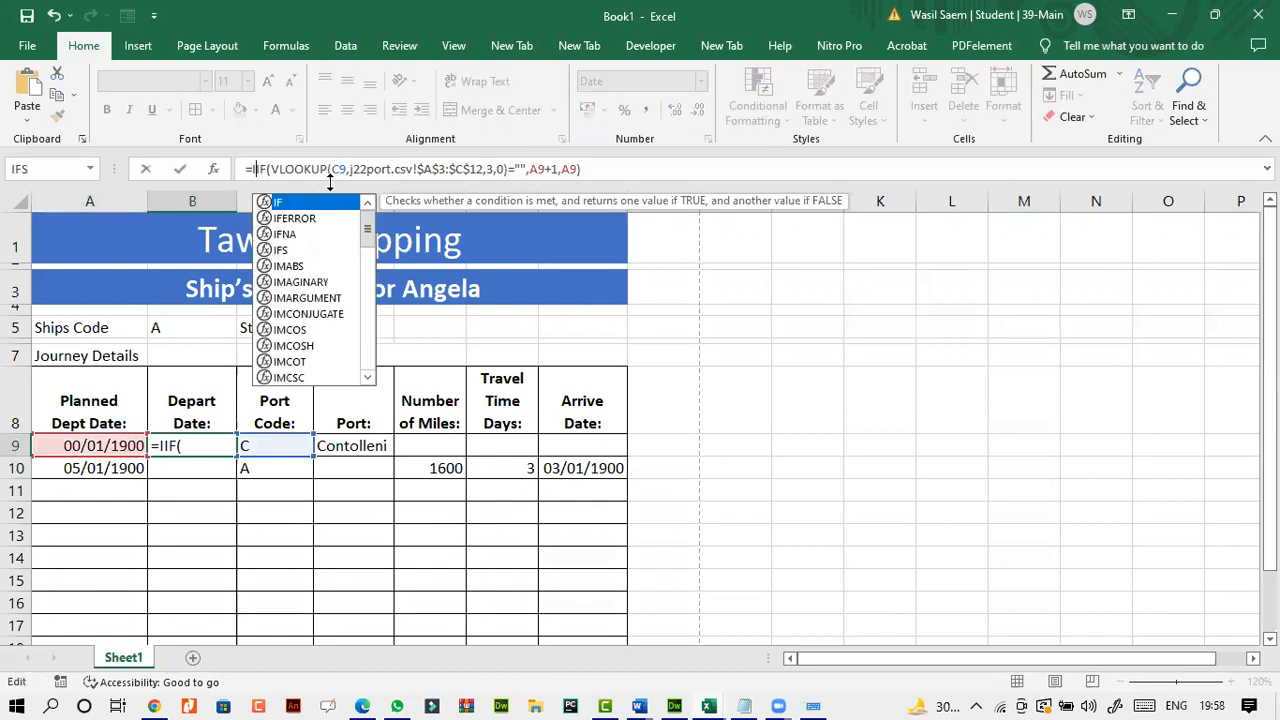
double_click(296, 222)
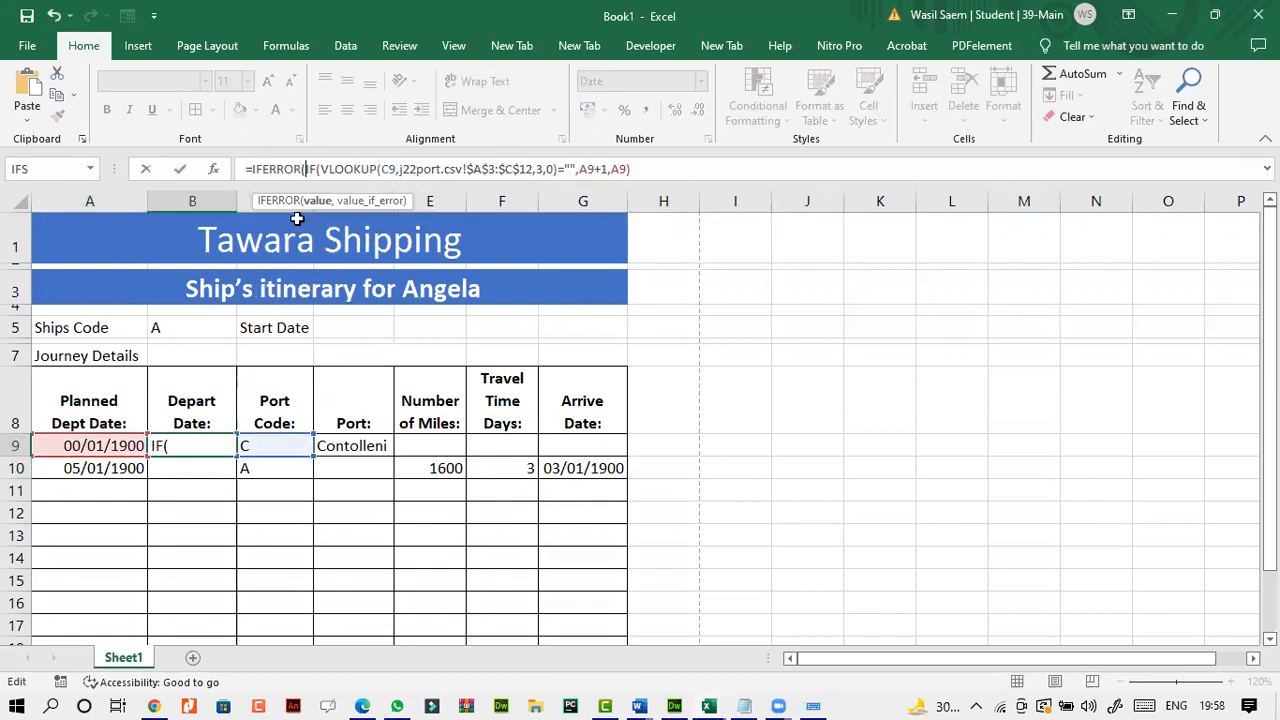
left_click(648, 169)
type("=\"\"")
key("BackSpace")
key("BackSpace")
key("BackSpace")
left_click(362, 706)
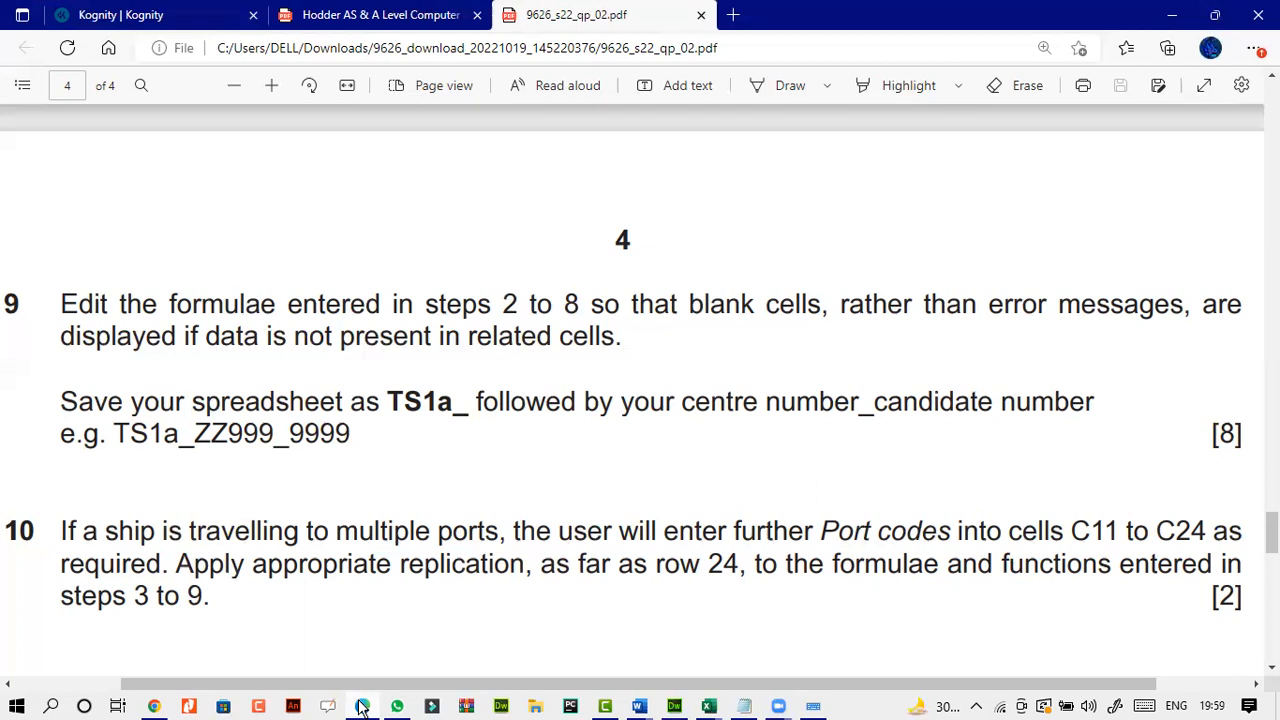
left_click(362, 708)
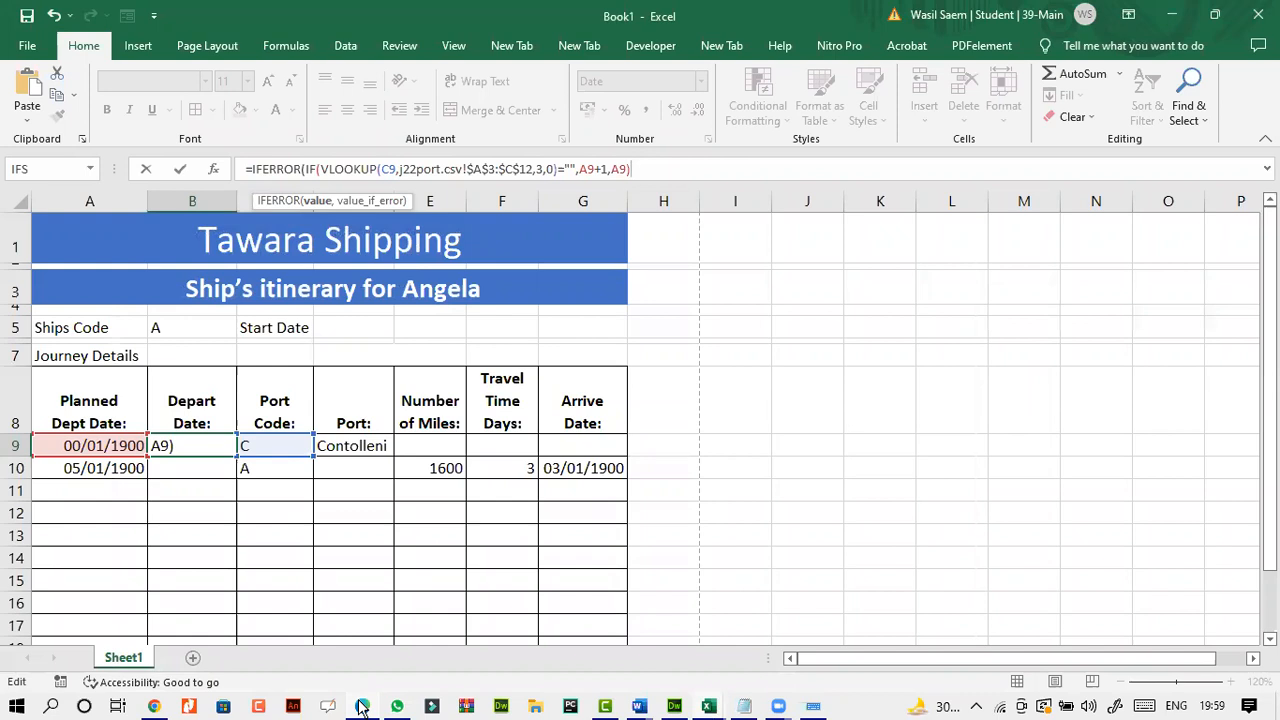
- Complete the IFERROR formula in B9 with "" as the value returned on an error
type(",\"\"")
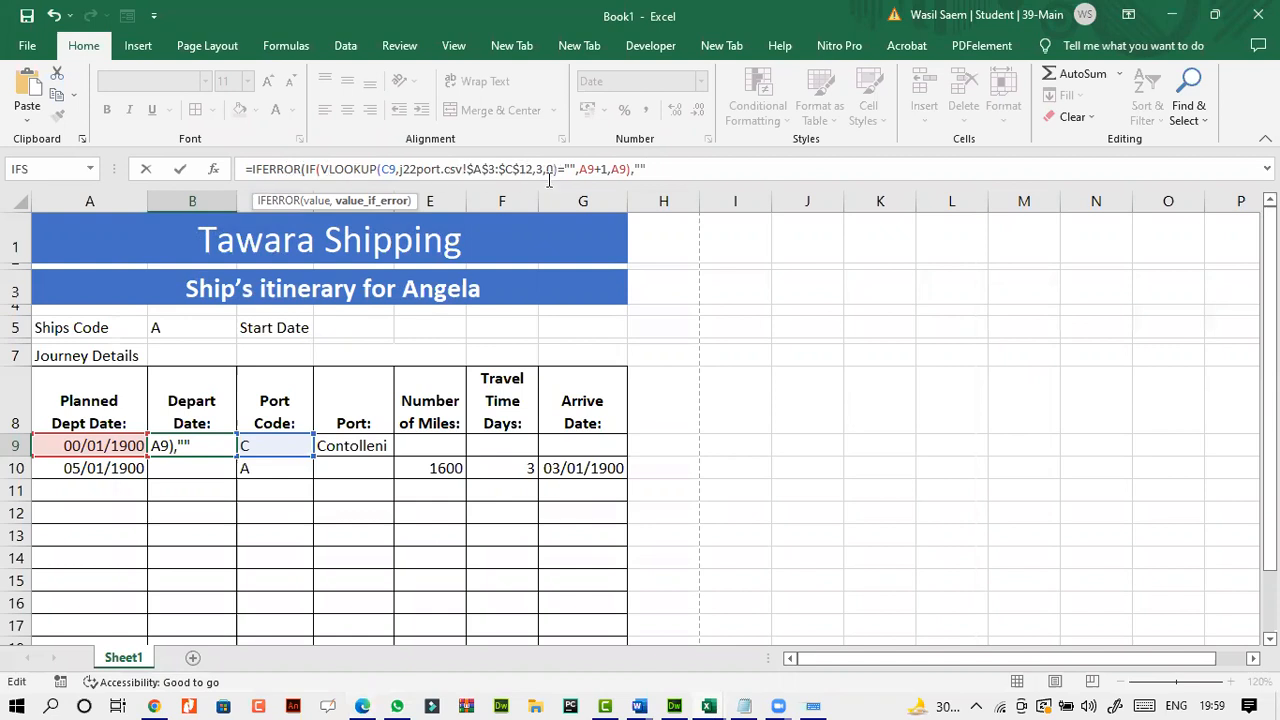
left_click(180, 169)
left_click(583, 421)
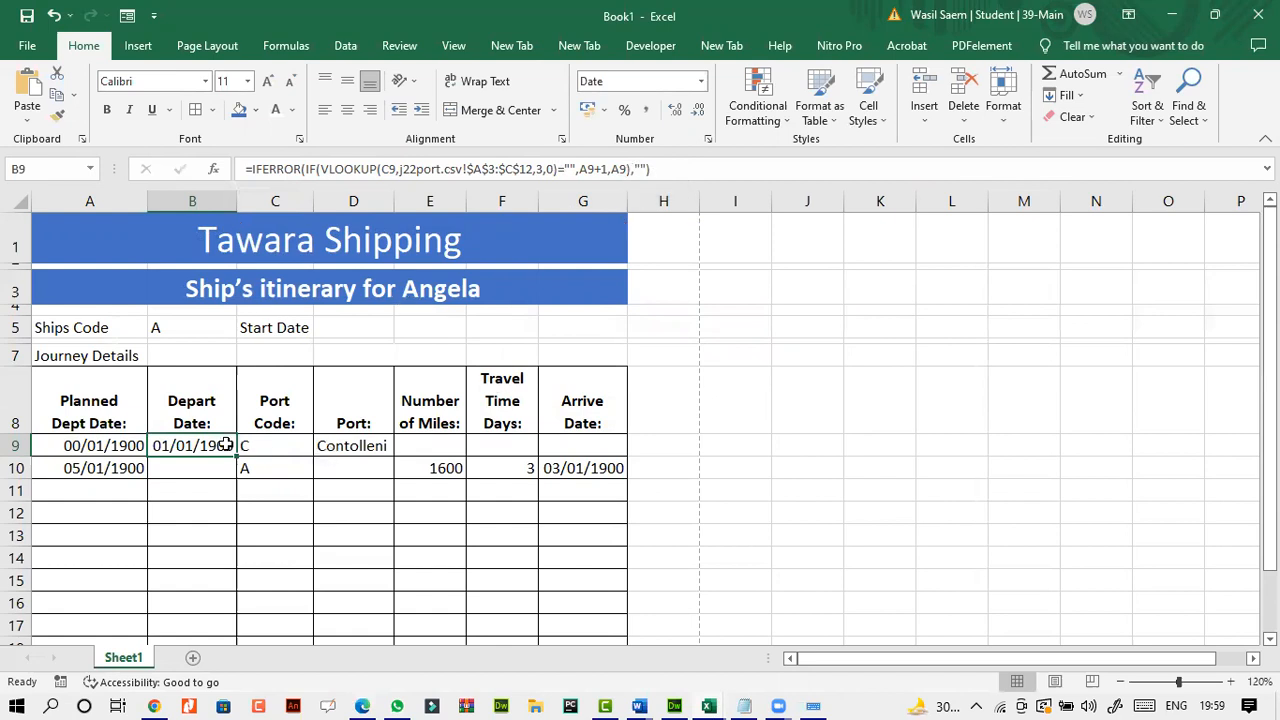
- Wrap the VLOOKUP port name formula in D9 in IFERROR, returning "" on an error
left_click(265, 445)
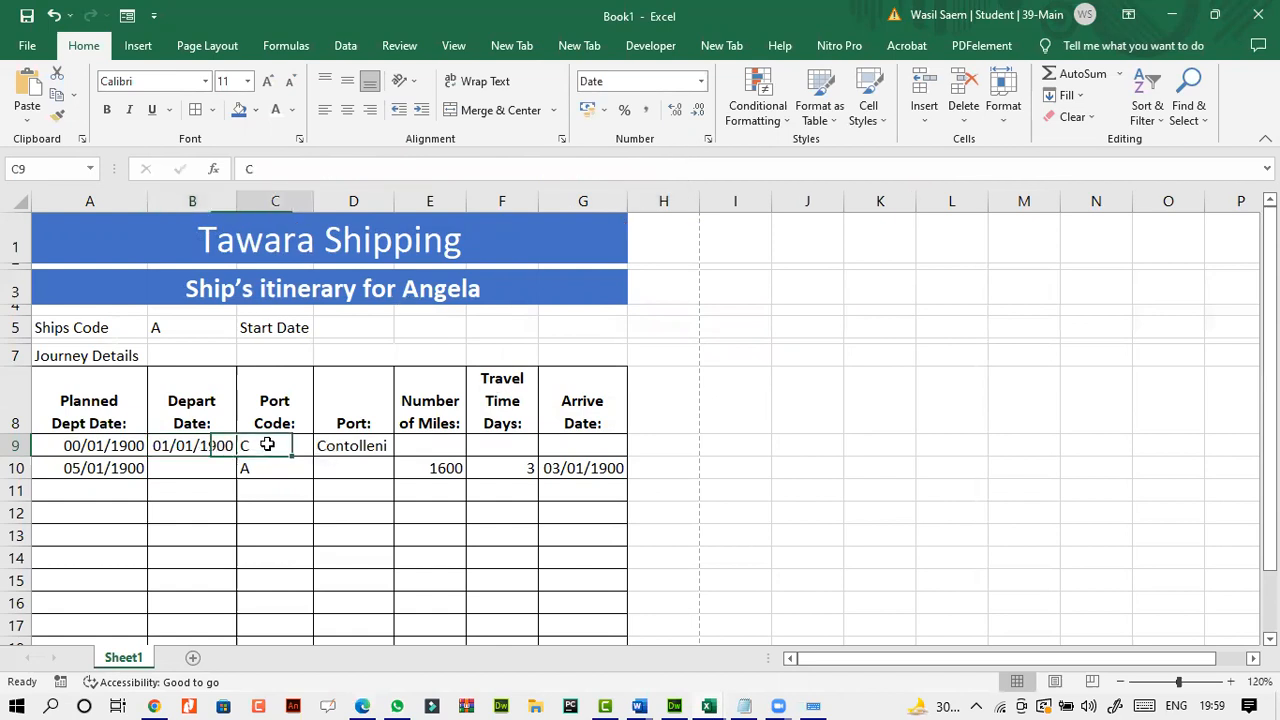
left_click(333, 447)
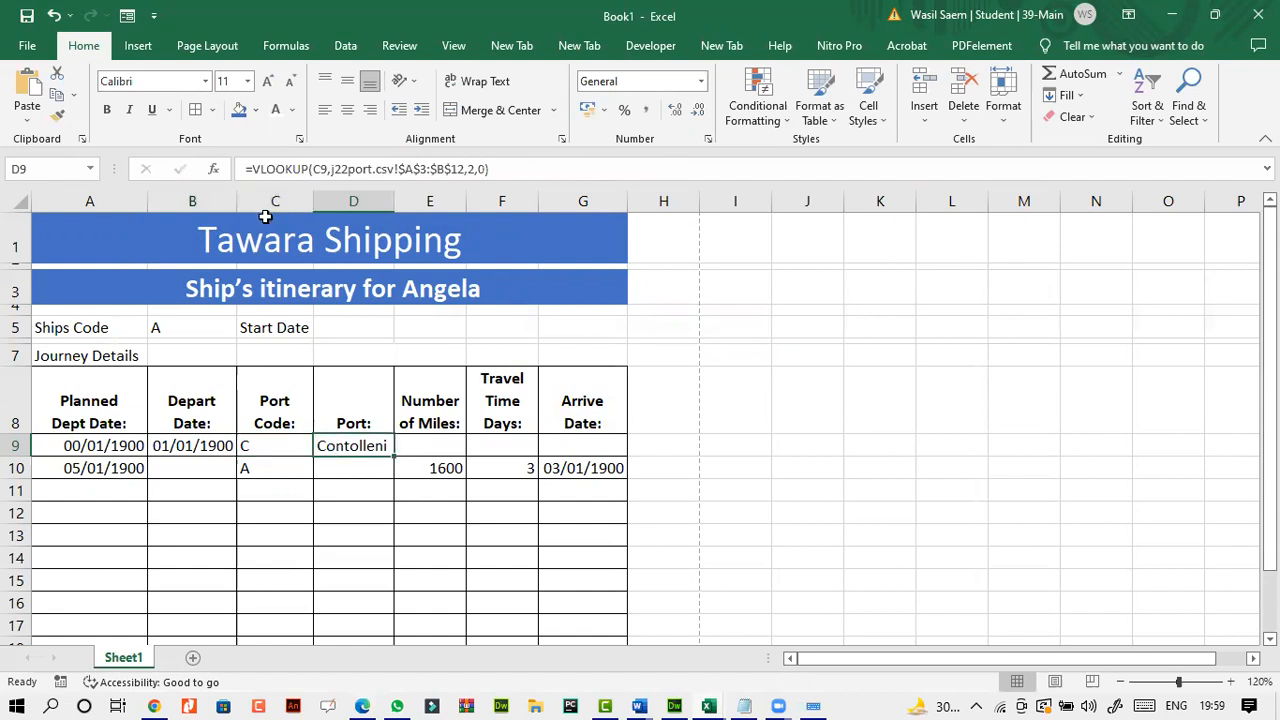
left_click(253, 168)
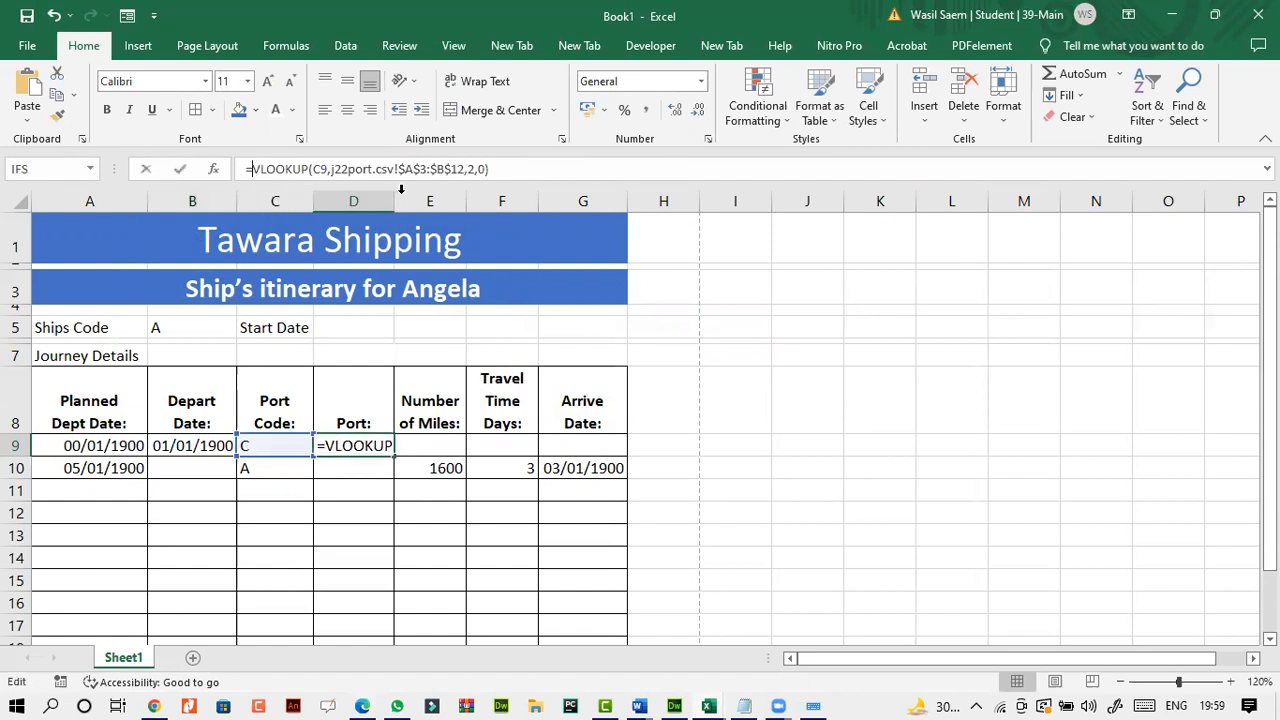
type("IFERROR(")
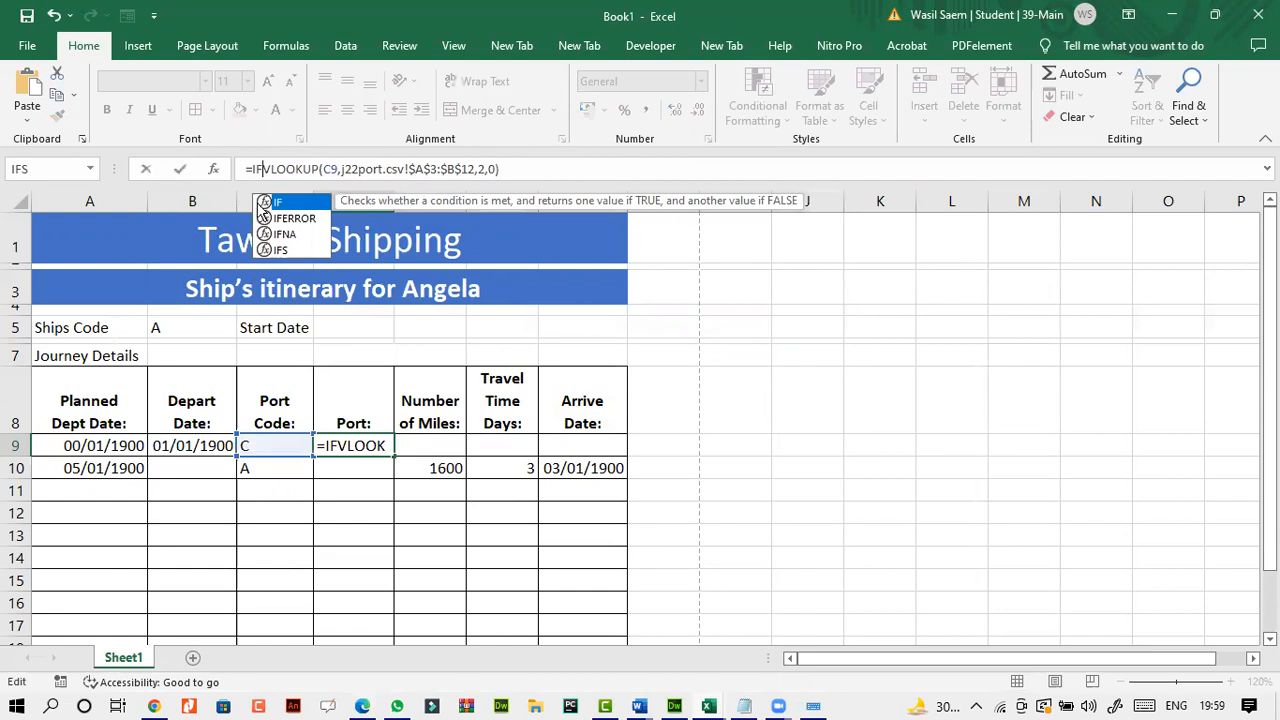
left_click(558, 169)
type(",")
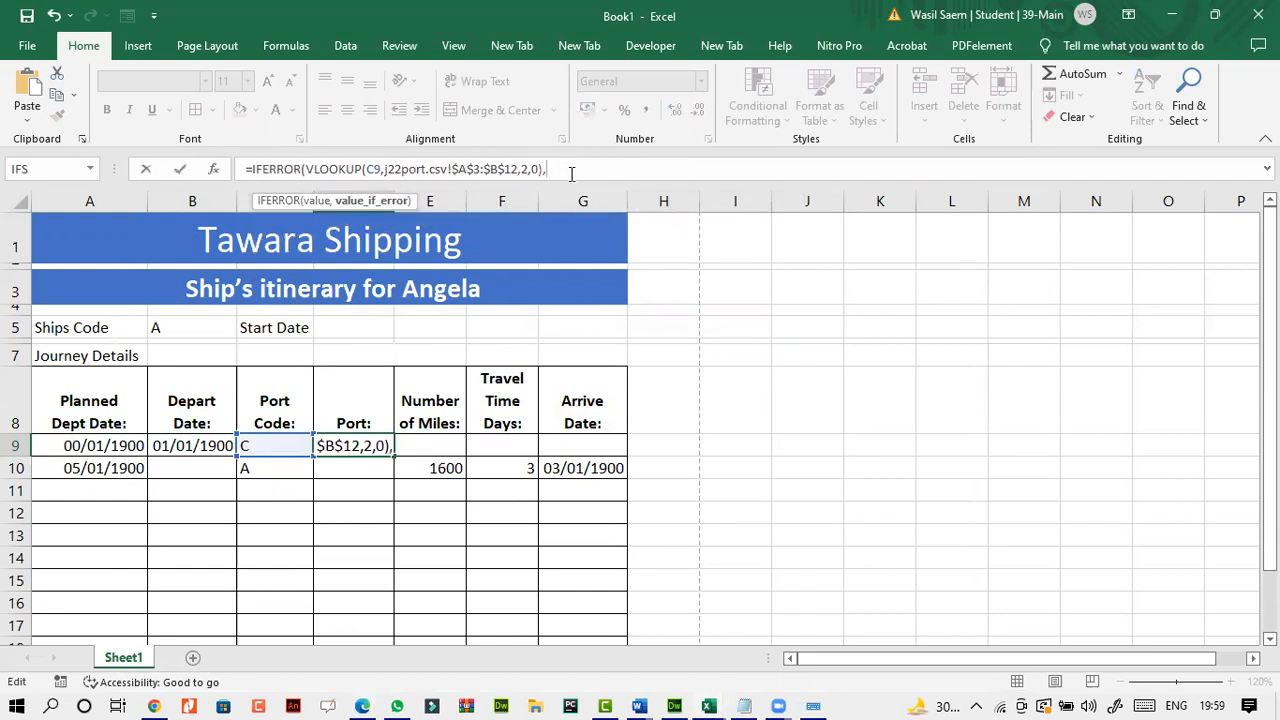
type("\"\"")
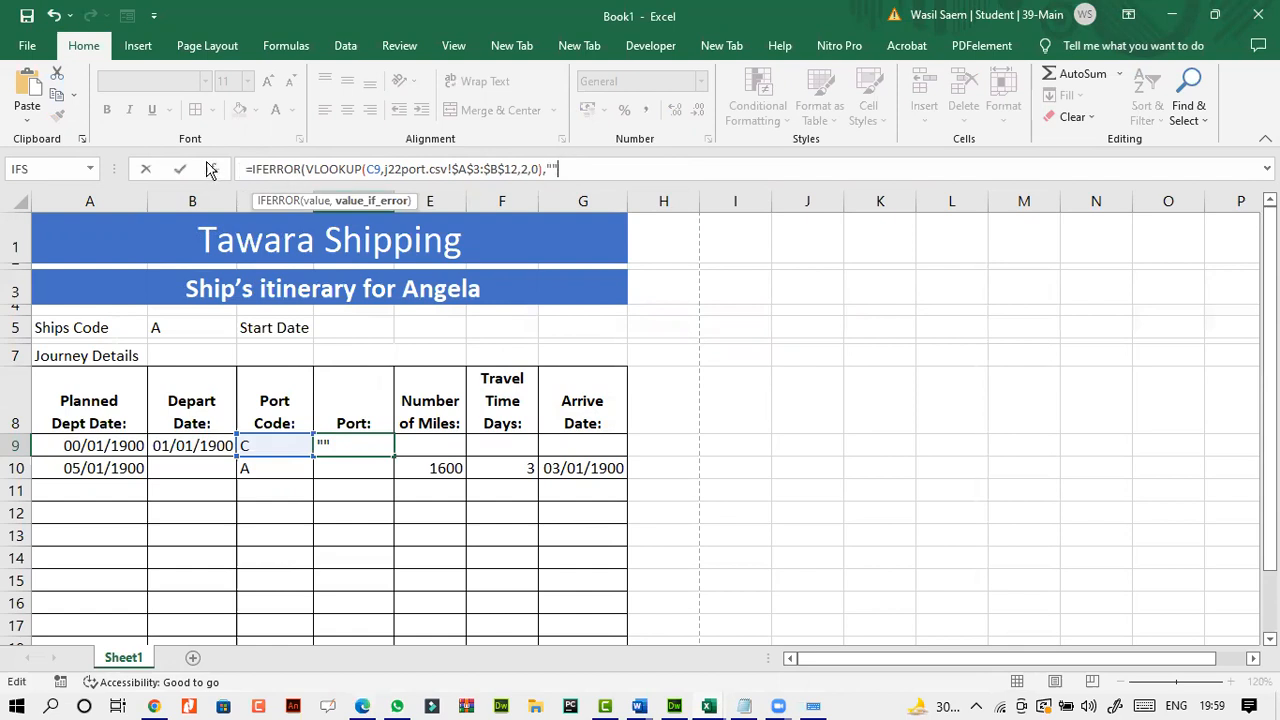
left_click(180, 169)
left_click(606, 426)
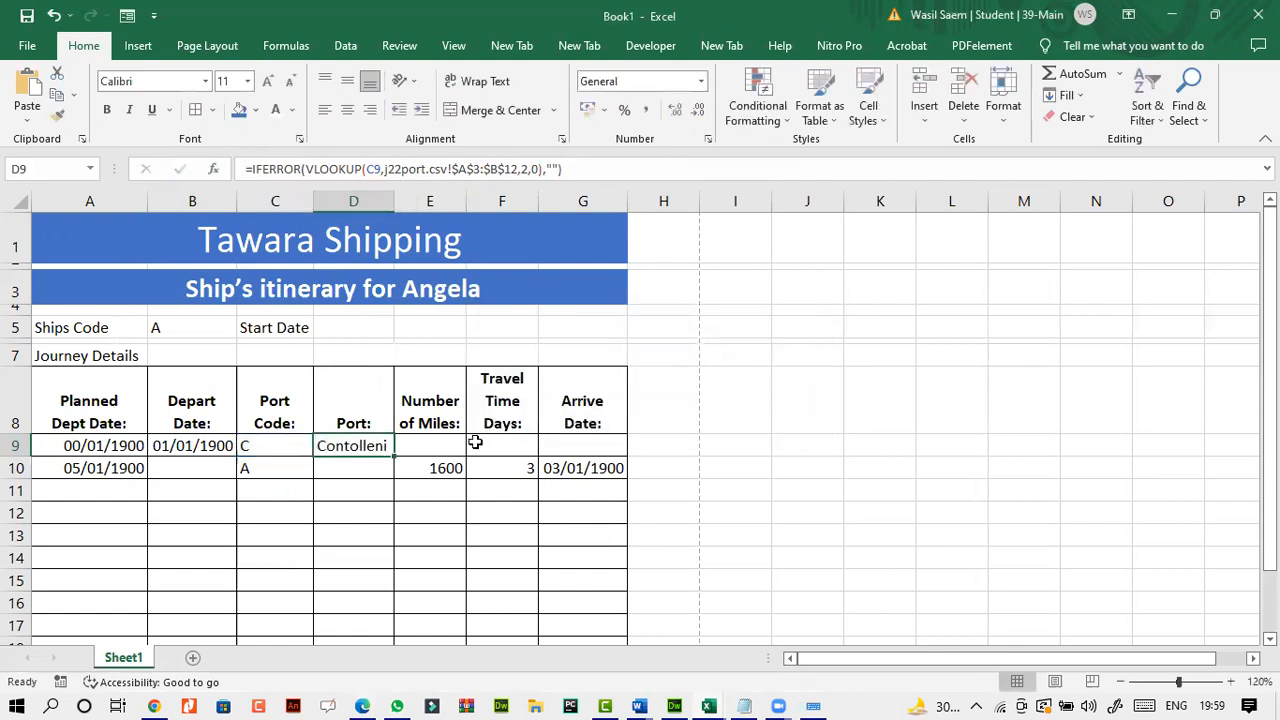
- Wrap the INDEX and MATCH number of miles formula in E10 in IFERROR, returning "" on an error
left_click(440, 464)
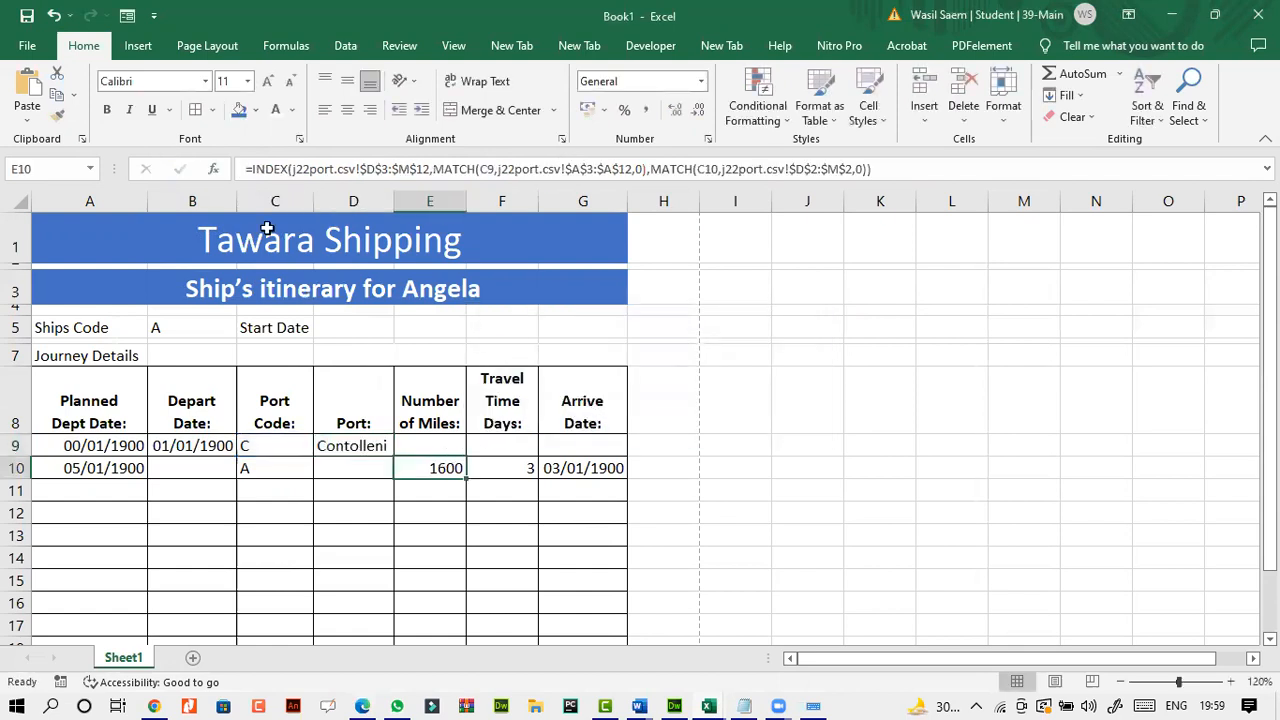
left_click(350, 172)
type("IF")
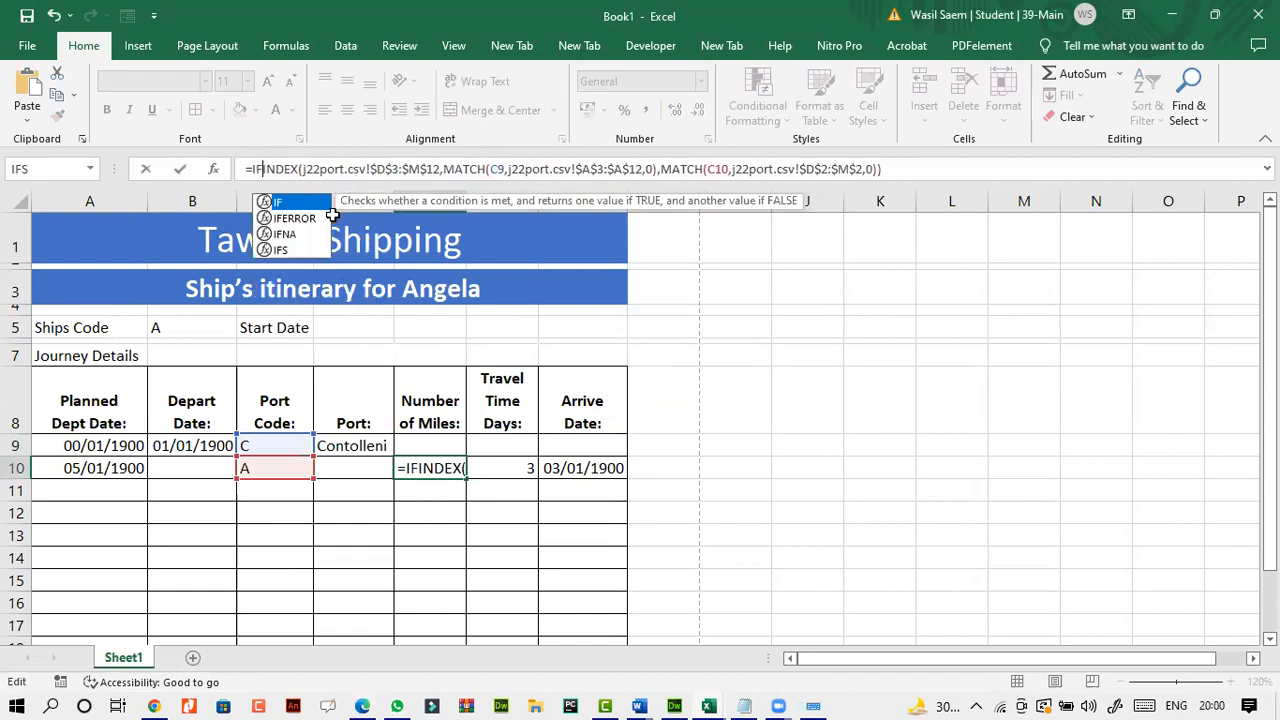
key("Tab")
left_click(952, 168)
type(",\"")
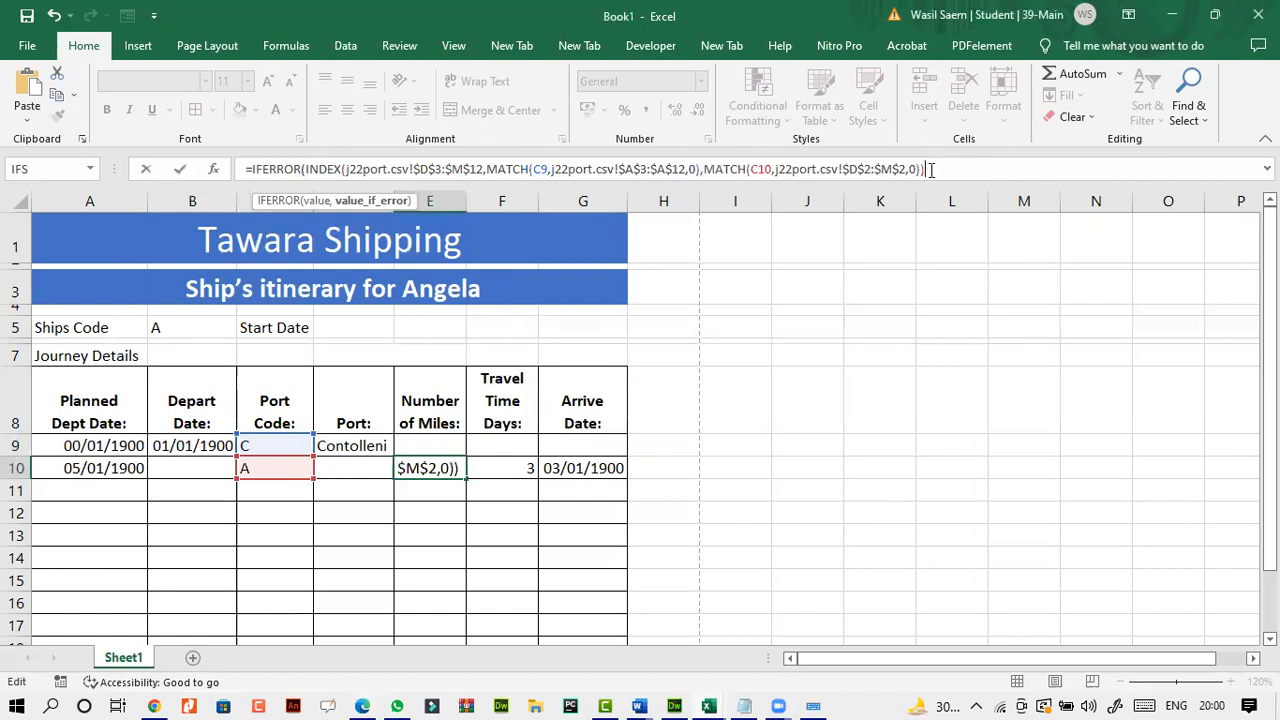
type("\"")
key("Return")
left_click(630, 430)
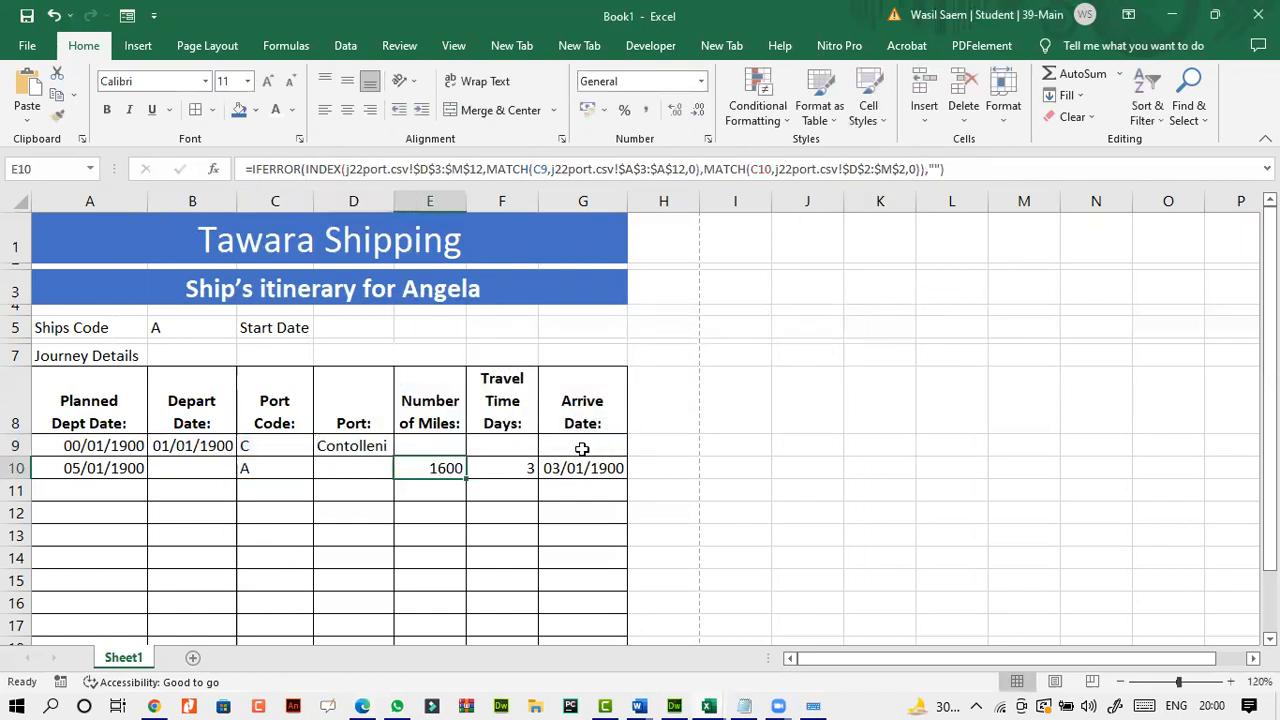
- Add IFERROR to the travel time days formula in F10 with "" as the error value, and try to enter it
left_click(522, 466)
left_click(250, 172)
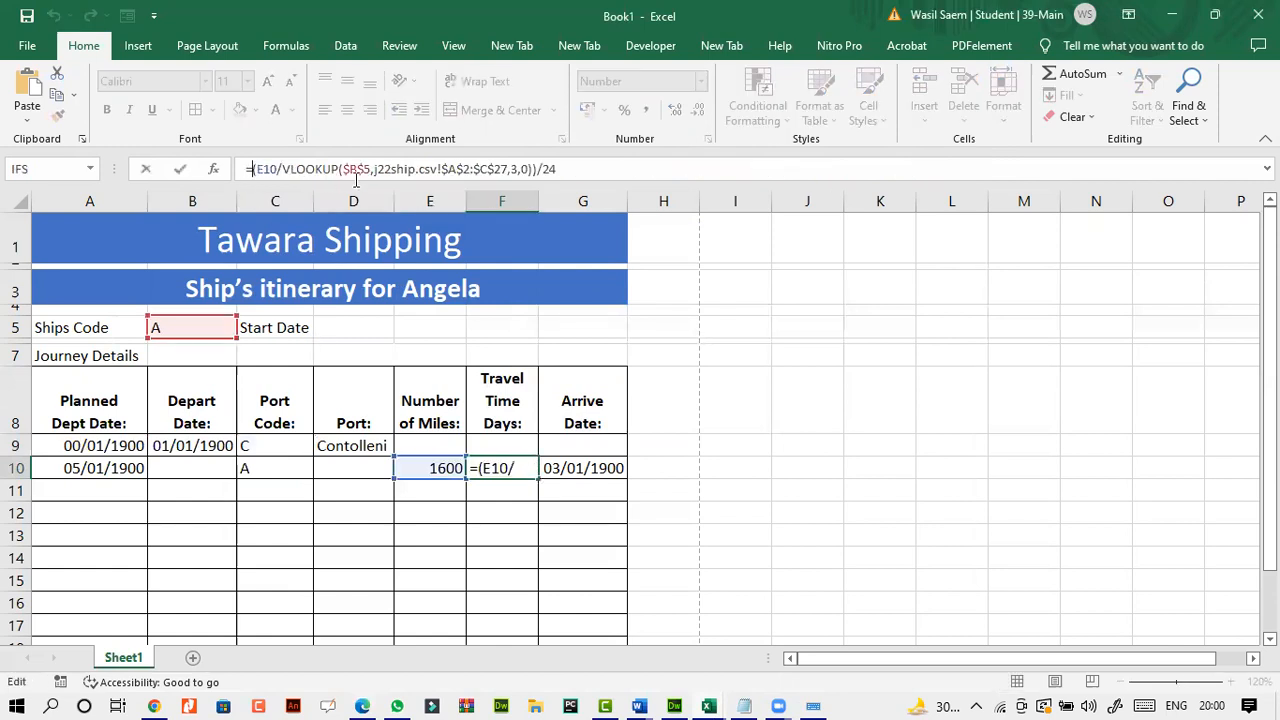
type("IF")
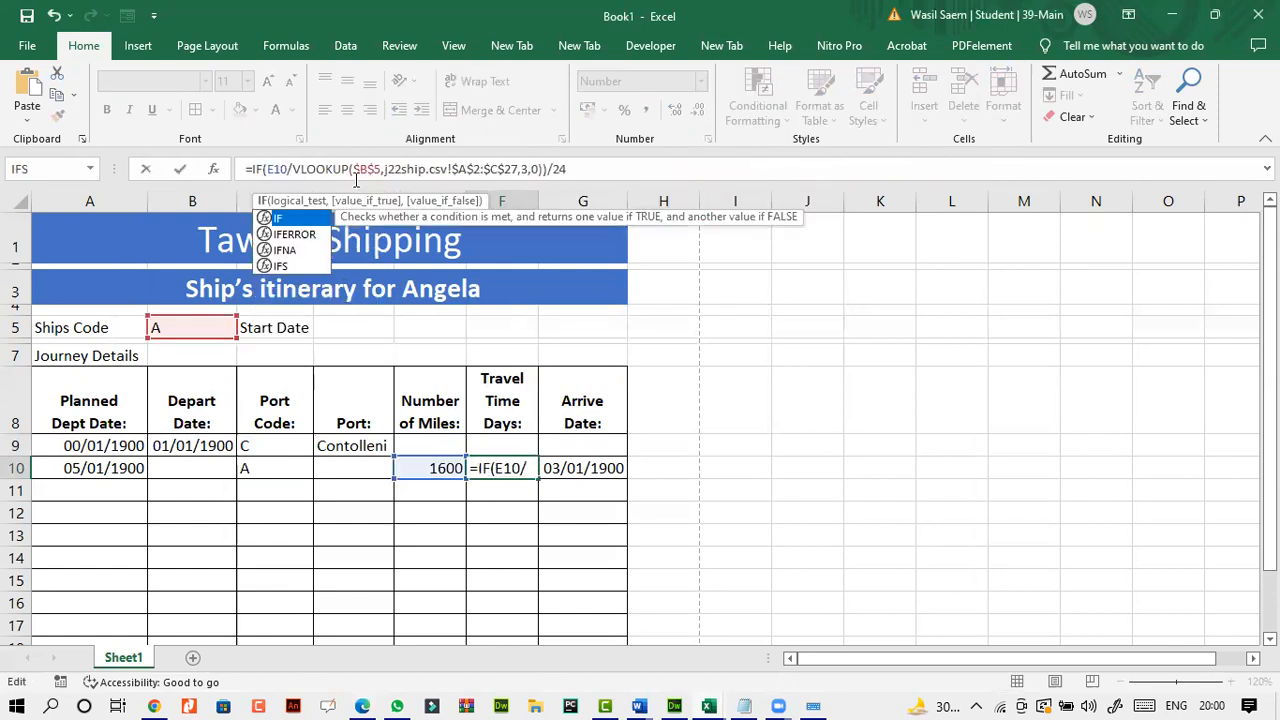
type("ERROR")
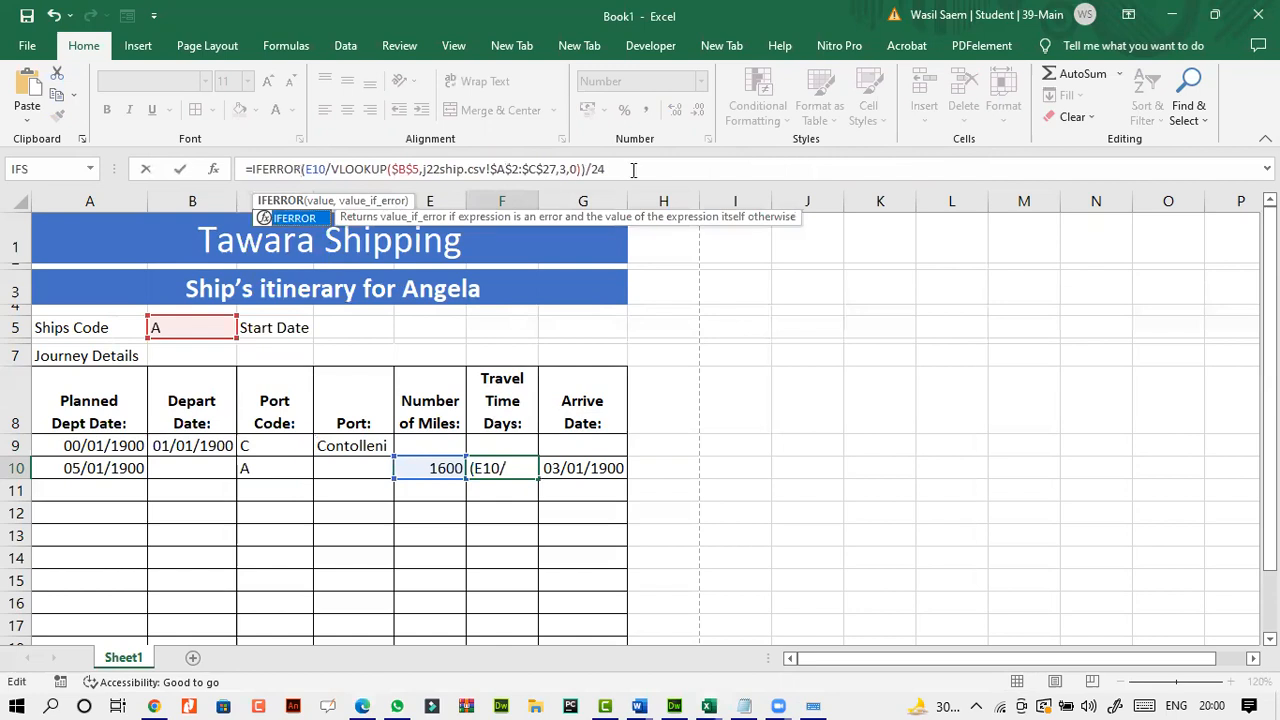
left_click(633, 170)
type(",")
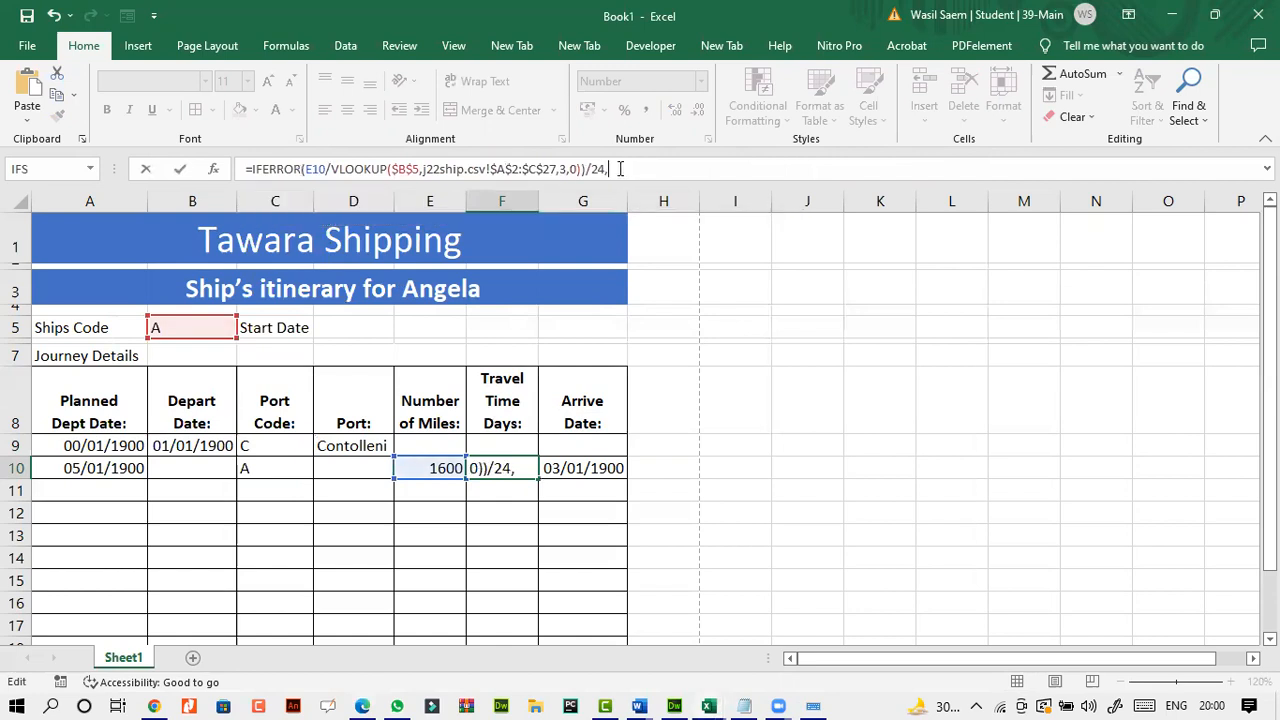
type("\"\"")
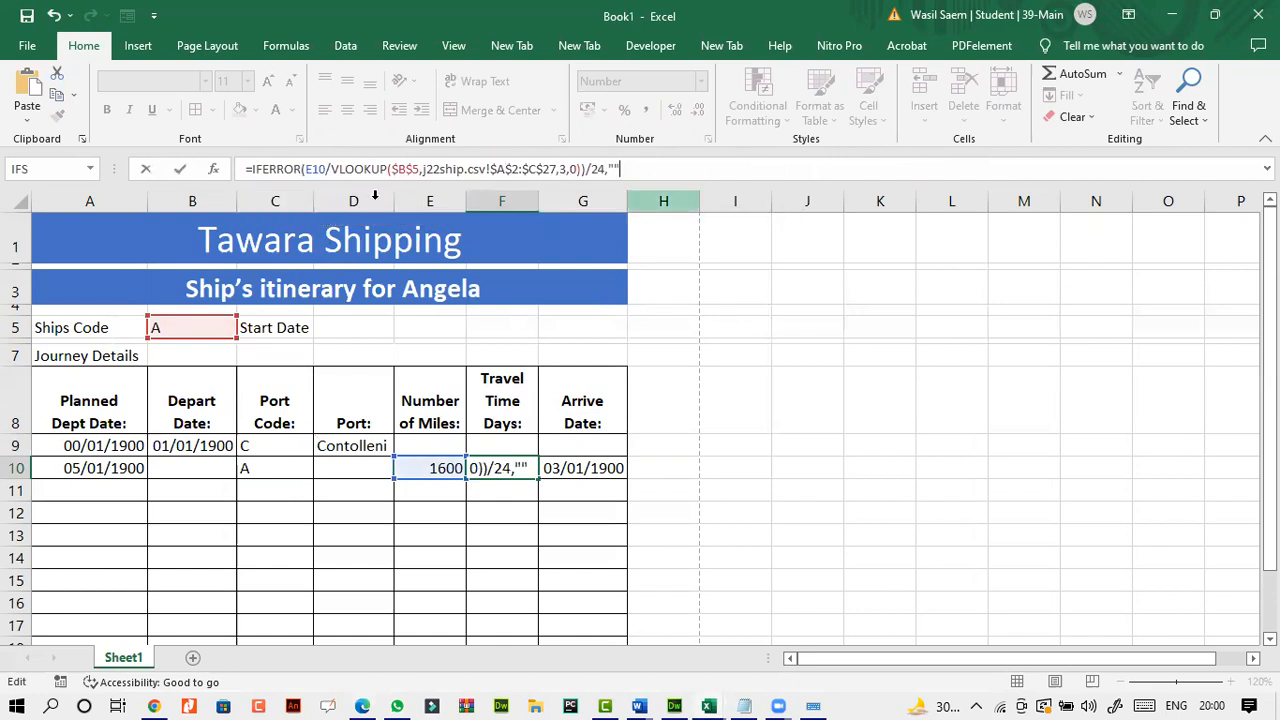
key("Return")
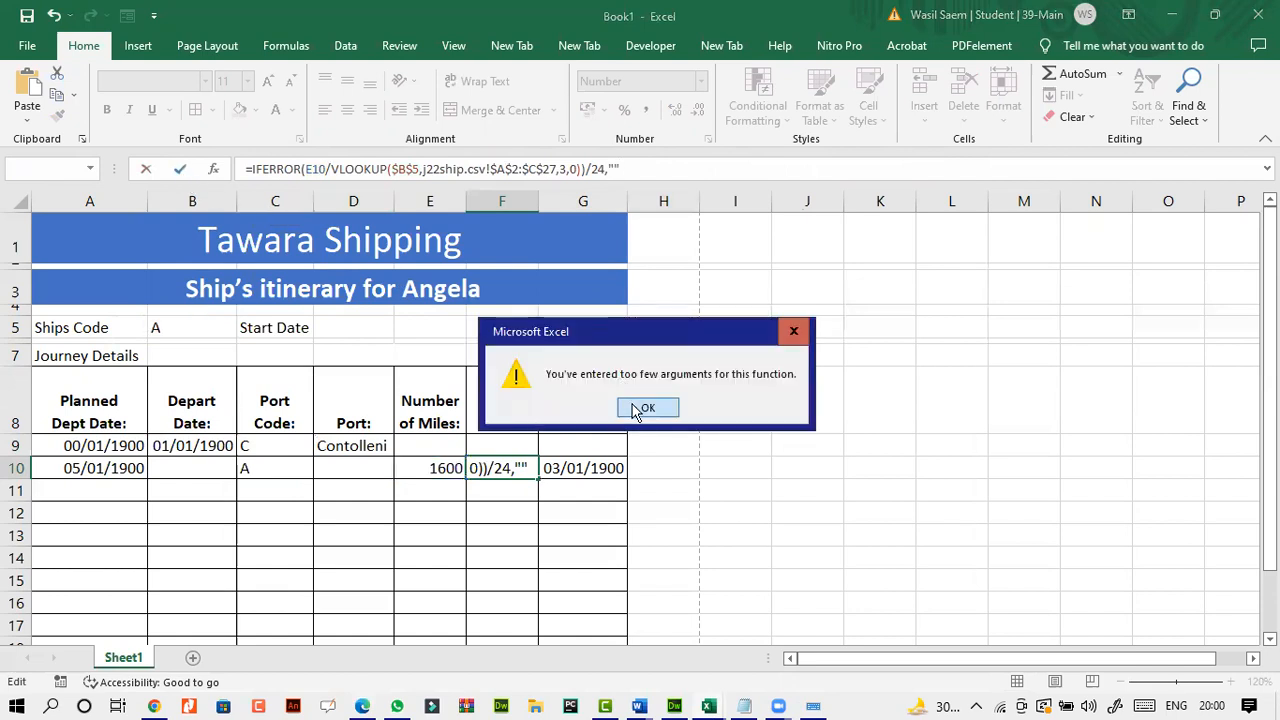
left_click(640, 403)
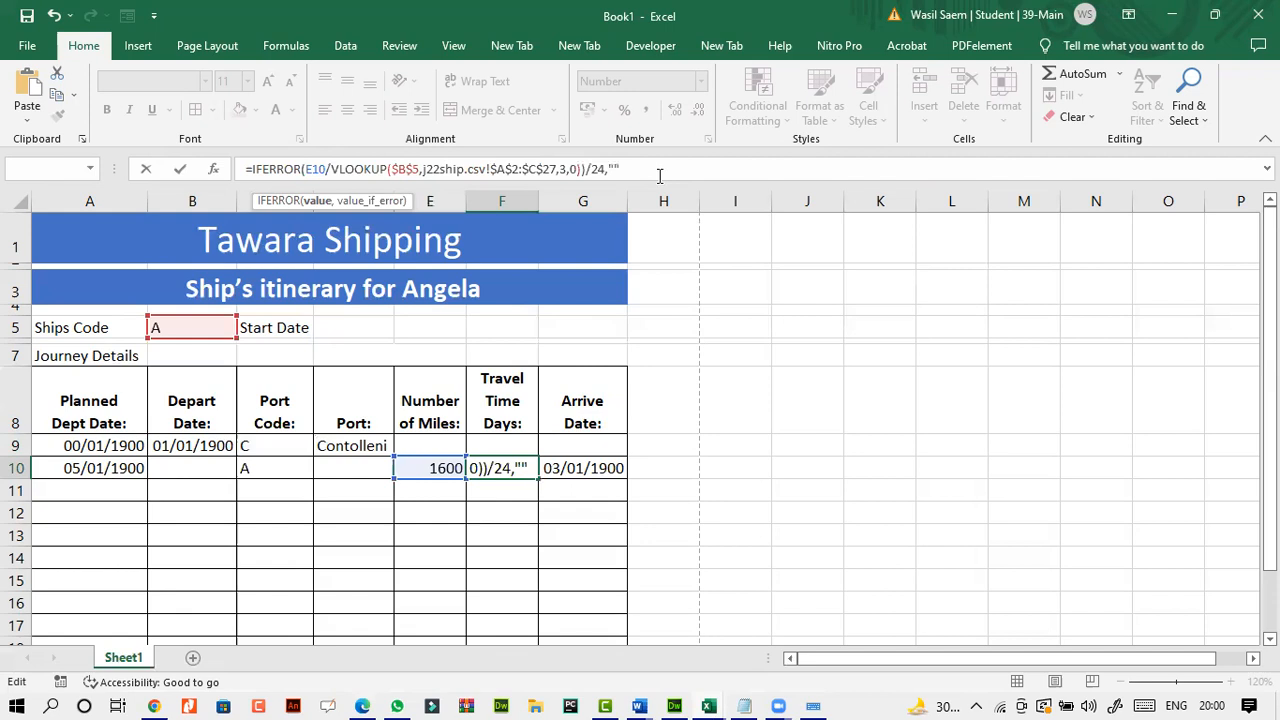
- Remove the extra closing parenthesis before /24 in F10's IFERROR formula and accept Excel's suggested correction
key("BackSpace")
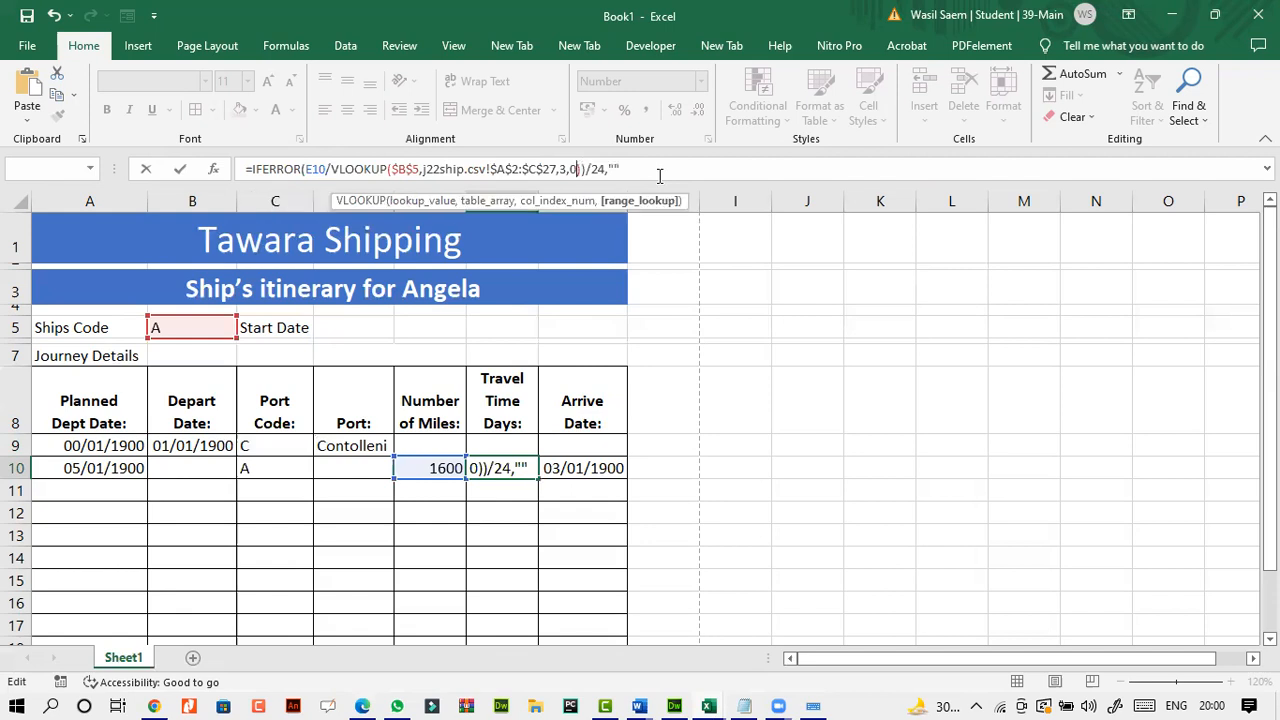
left_click(181, 172)
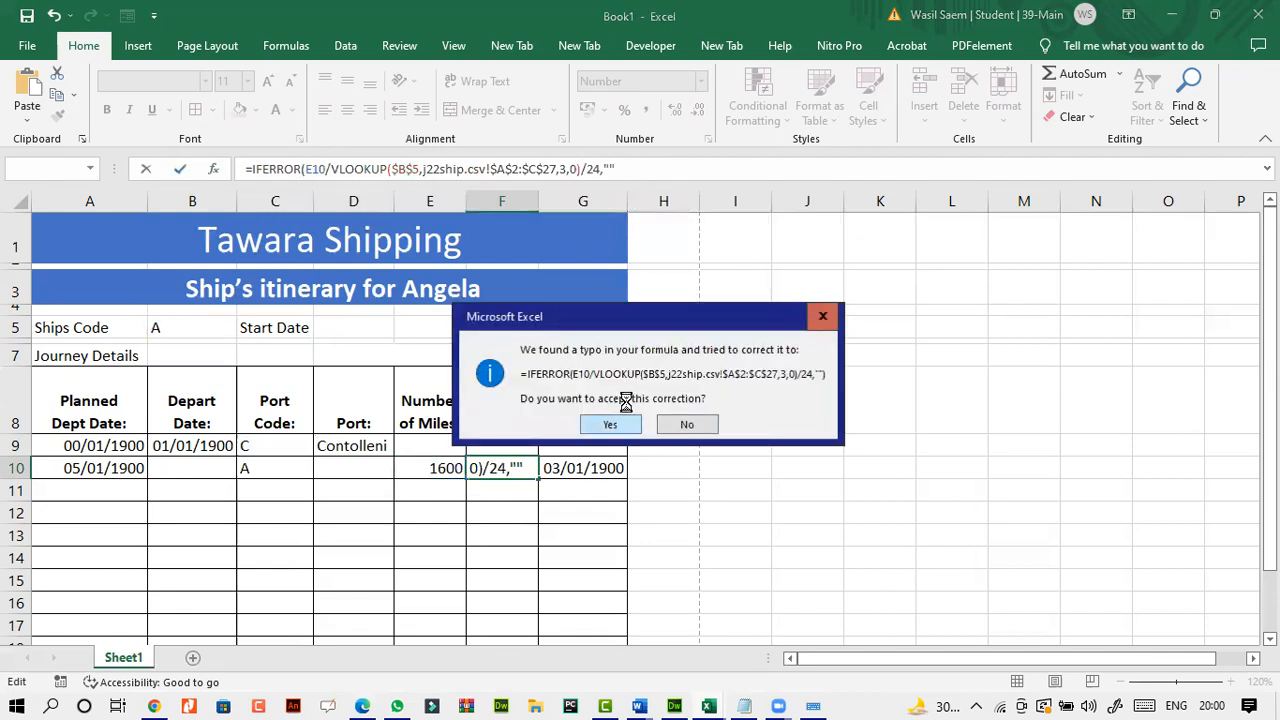
left_click(621, 424)
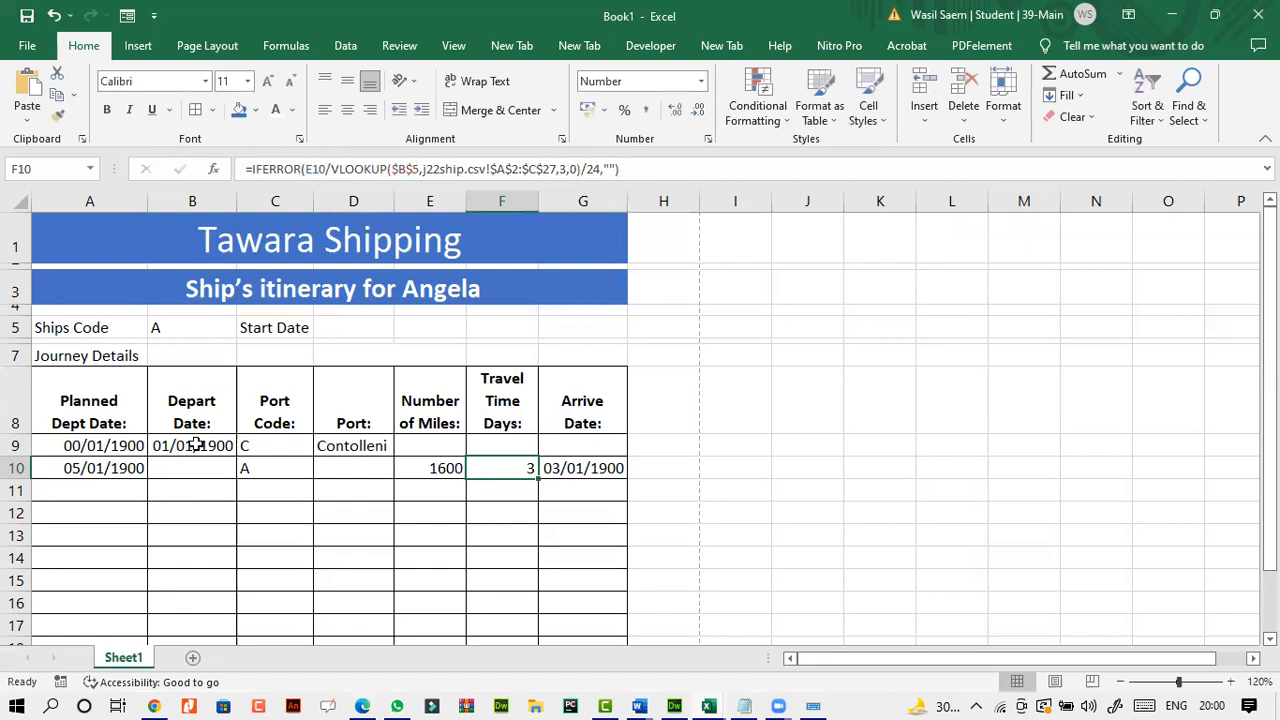
- Inspect the formulas in the arrival date cell G10, planned depart dates A10 and A9, and depart date B9
left_click(600, 478)
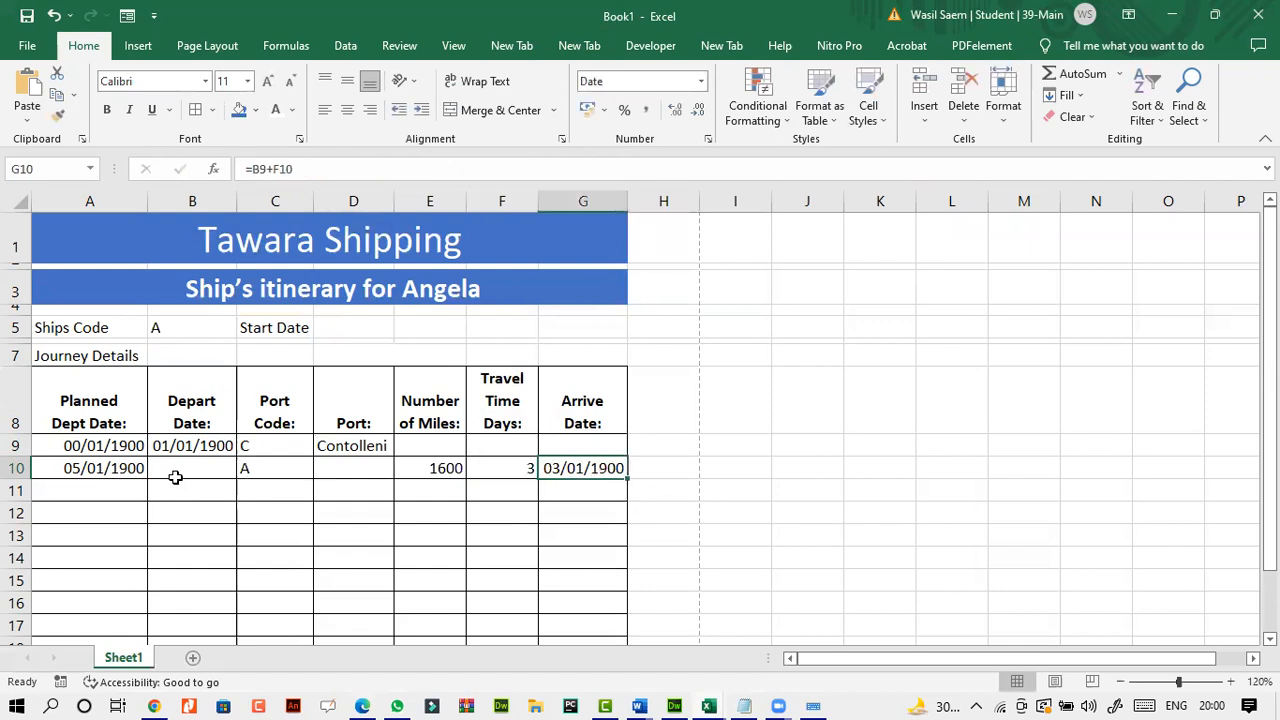
left_click(127, 466)
left_click(121, 446)
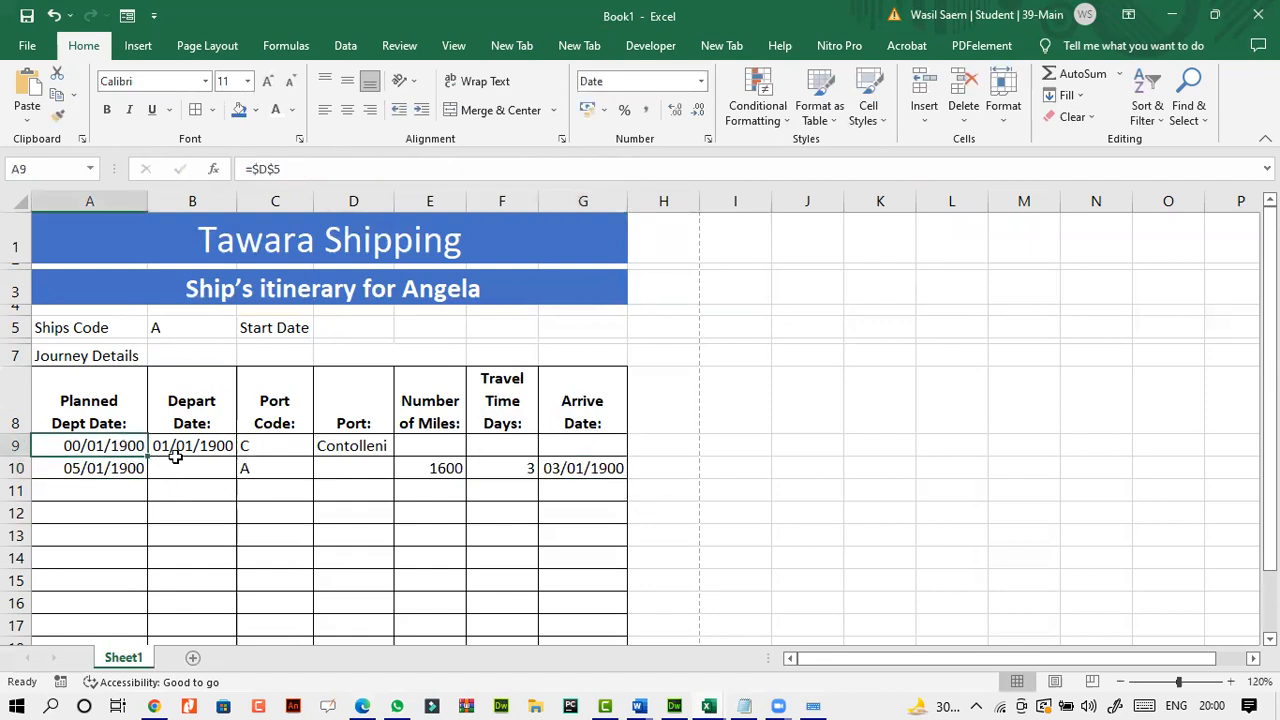
left_click(203, 446)
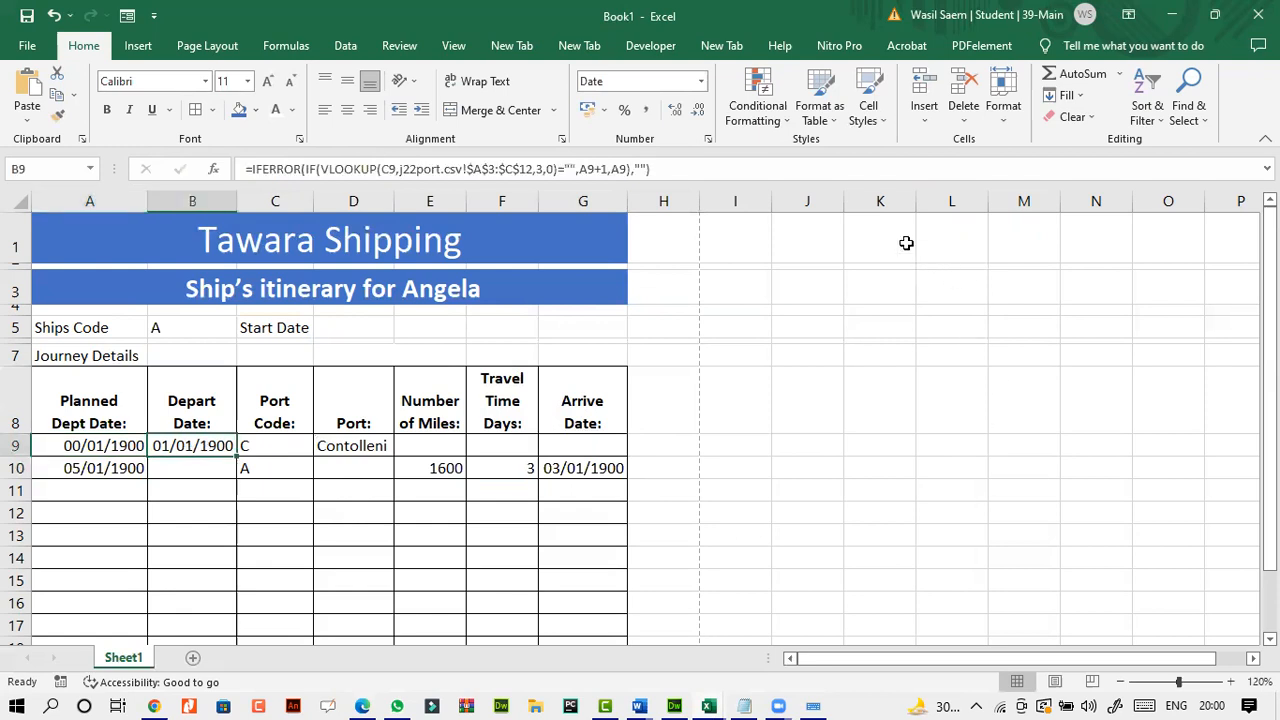
- Switch to the exam paper in Edge to read tasks 9 to 11, and check the port codes in C9 and C10 of the itinerary
left_click(362, 706)
scroll(352, 512, "down", 2)
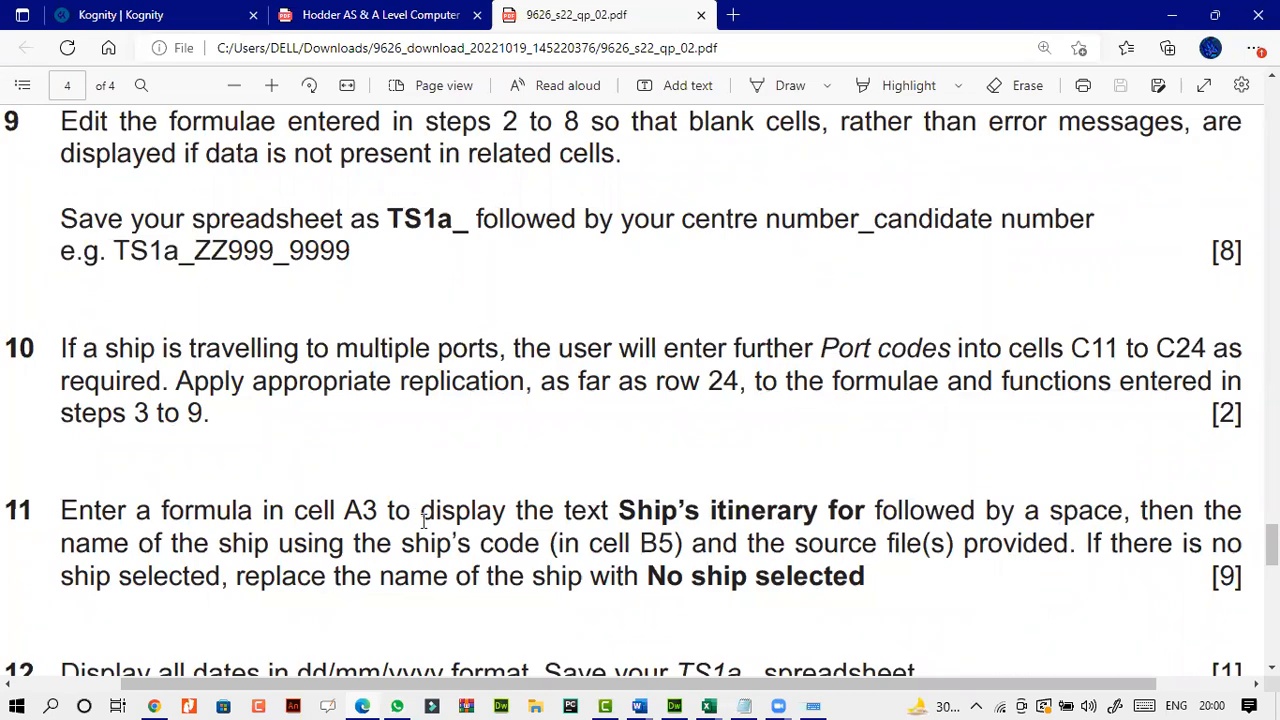
left_click_drag(807, 692, 822, 693)
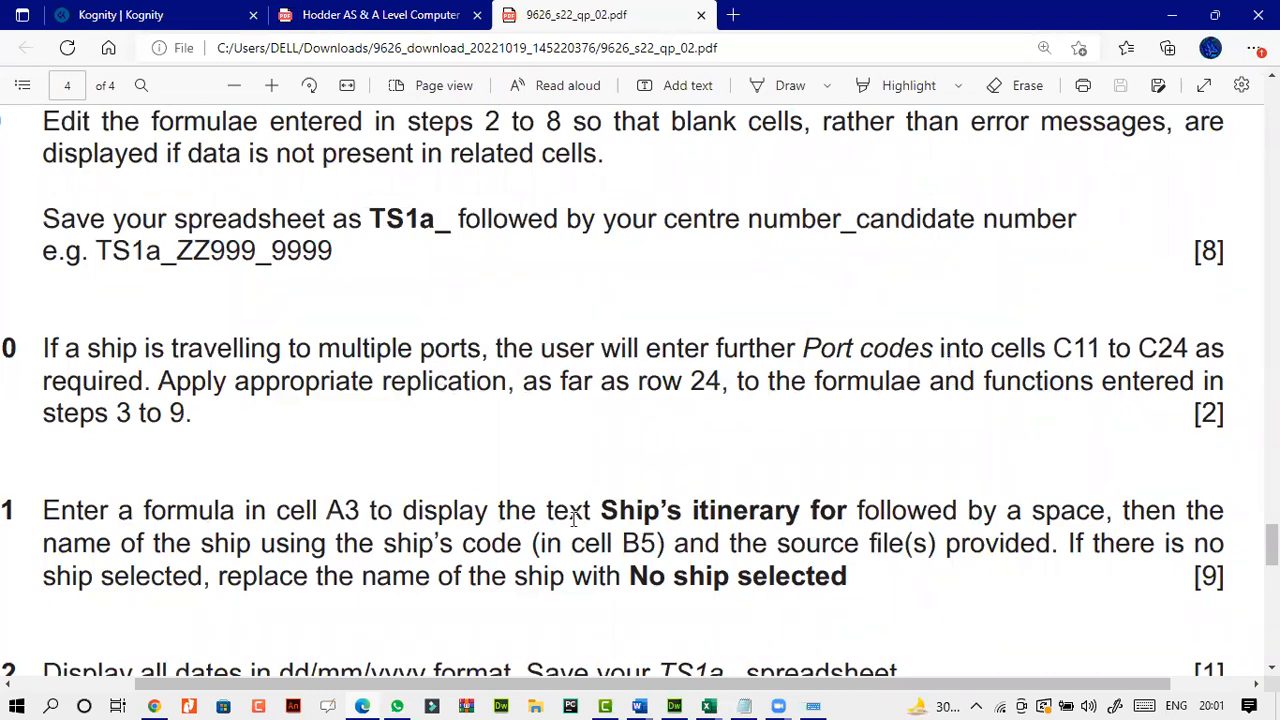
mouse_move(709, 706)
left_click(583, 675)
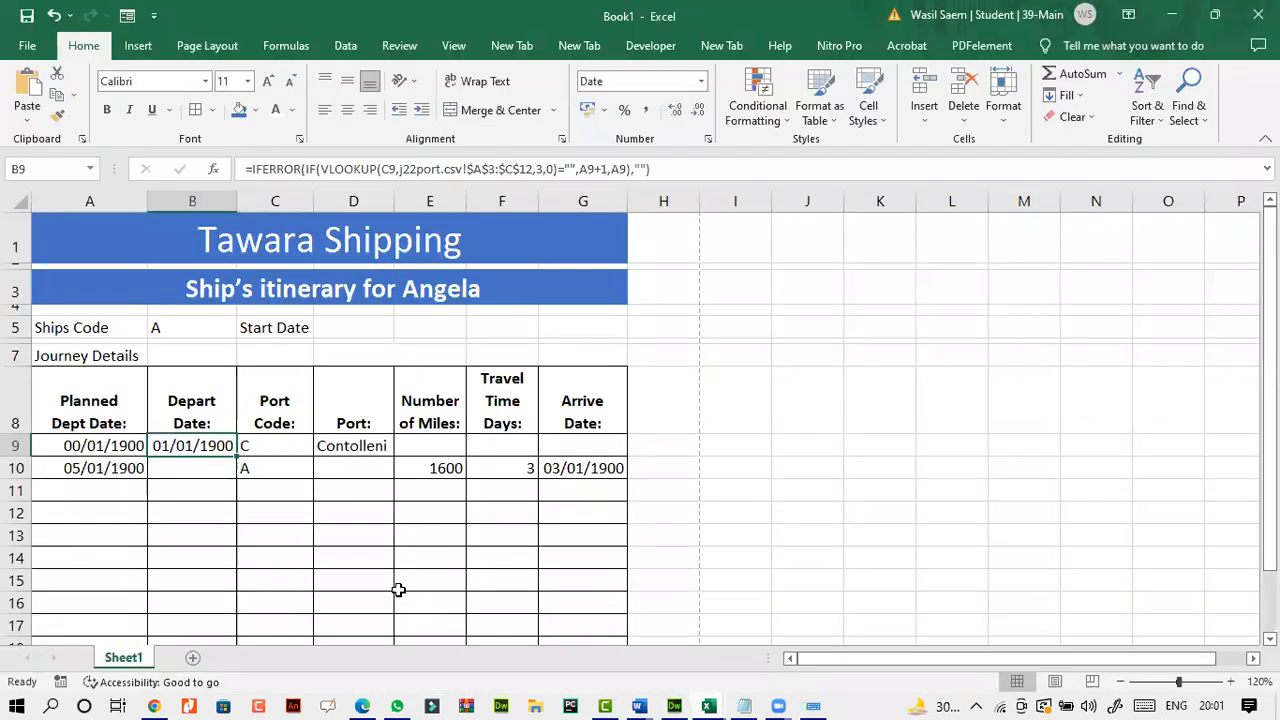
left_click(276, 469)
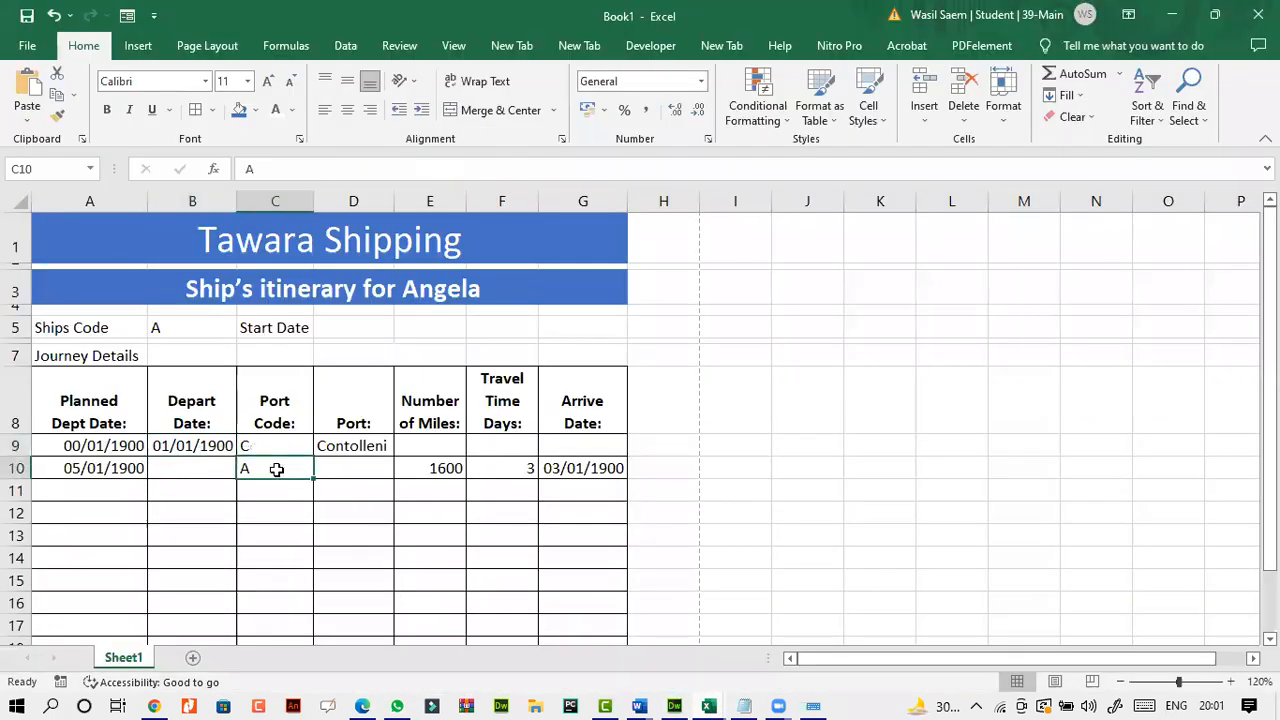
left_click(277, 447)
left_click(278, 469)
left_click(278, 450)
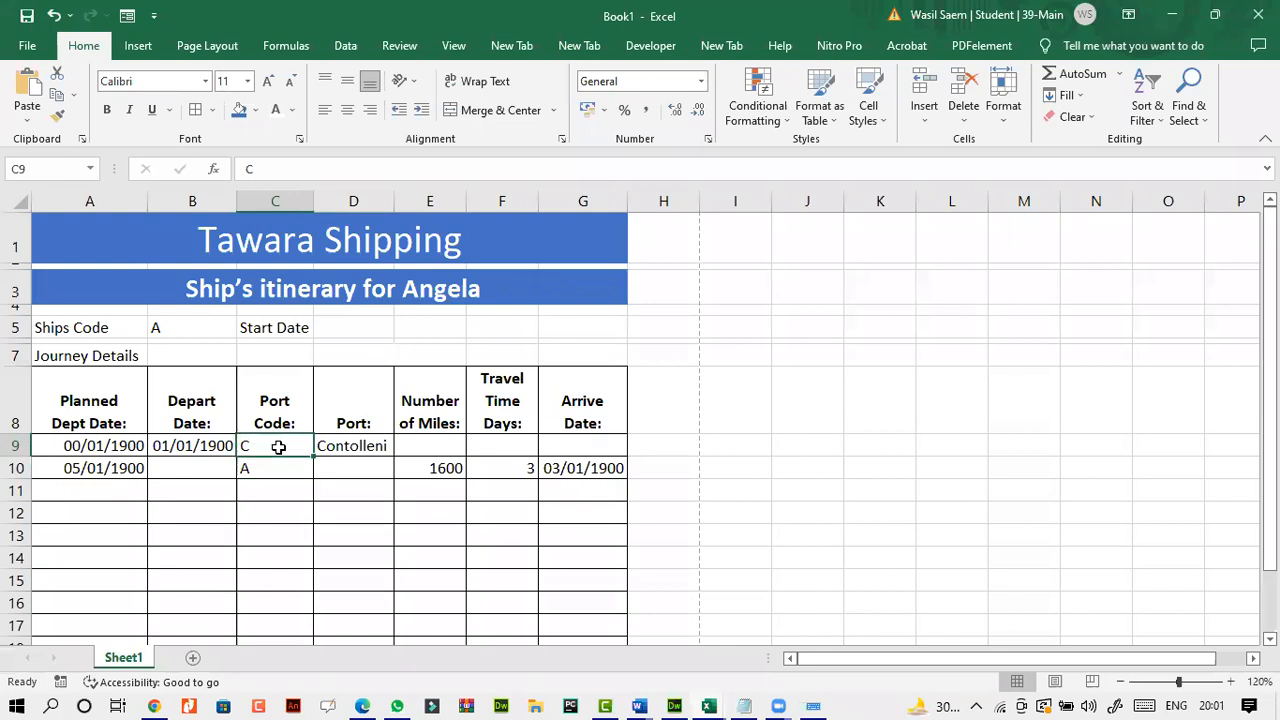
left_click(274, 489)
left_click(274, 467)
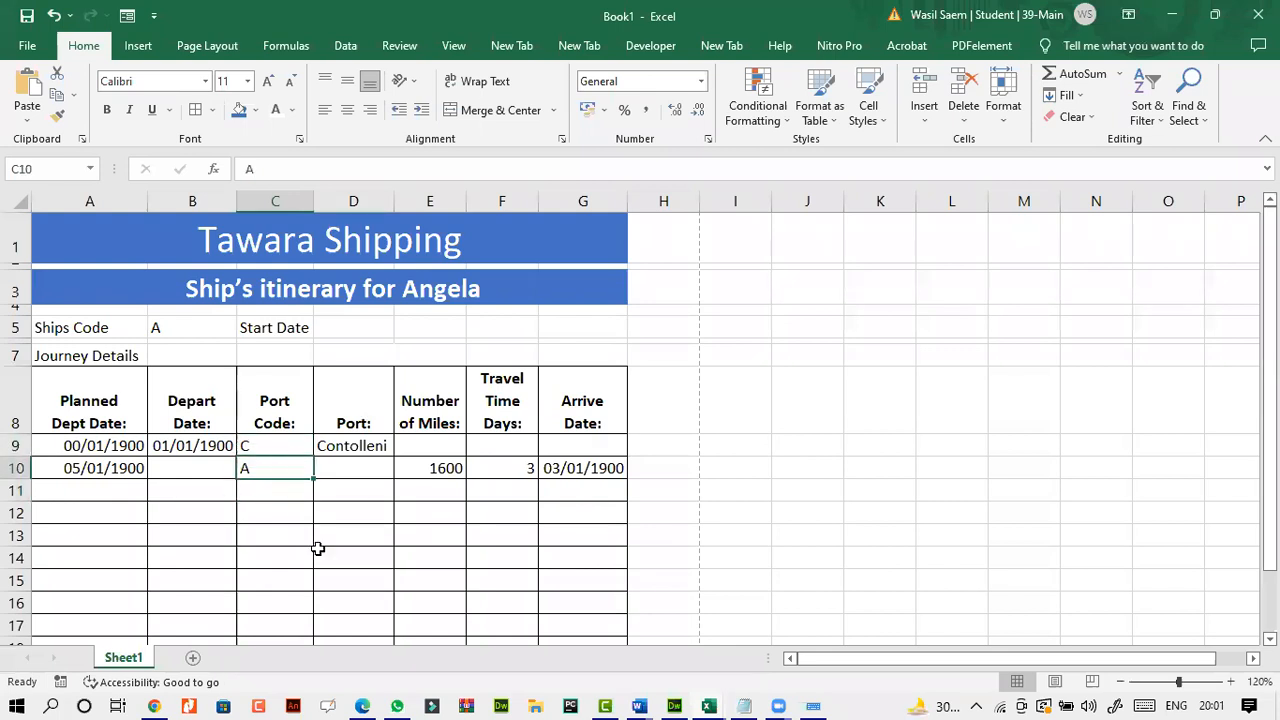
- Reread task 10 in the exam paper and locate row 24 of the port code column in the itinerary sheet
left_click(363, 706)
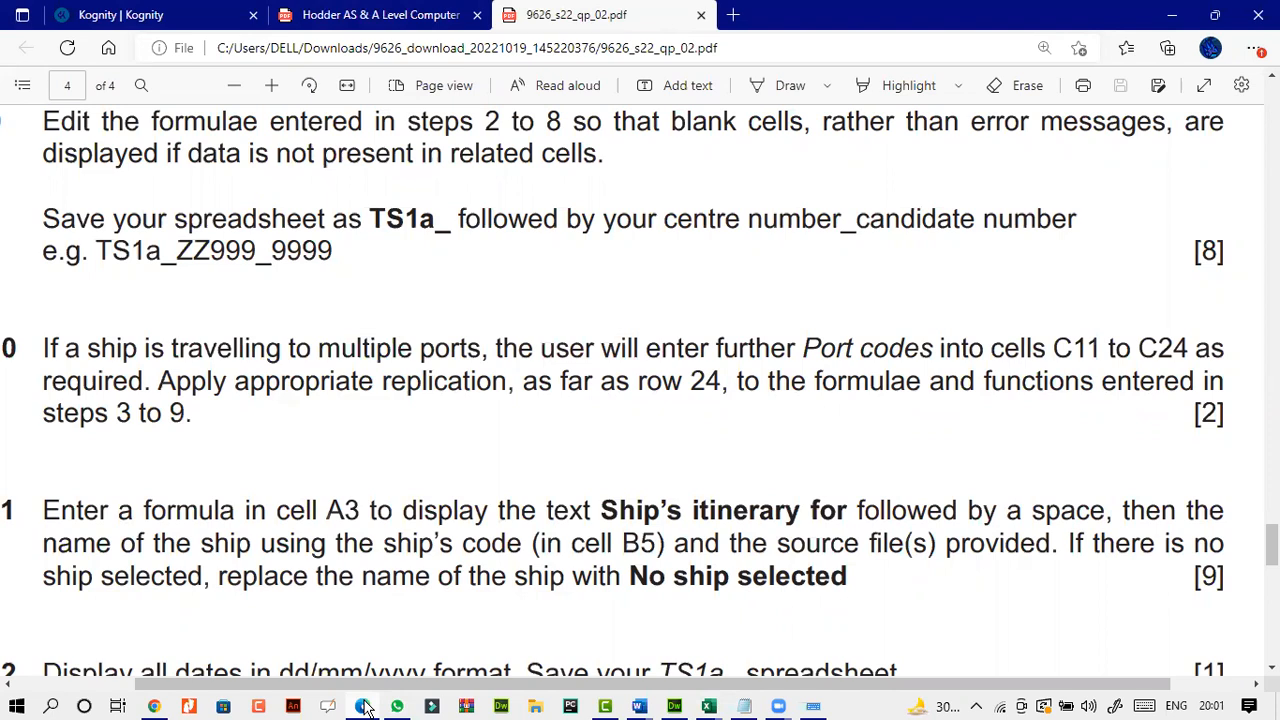
left_click(363, 707)
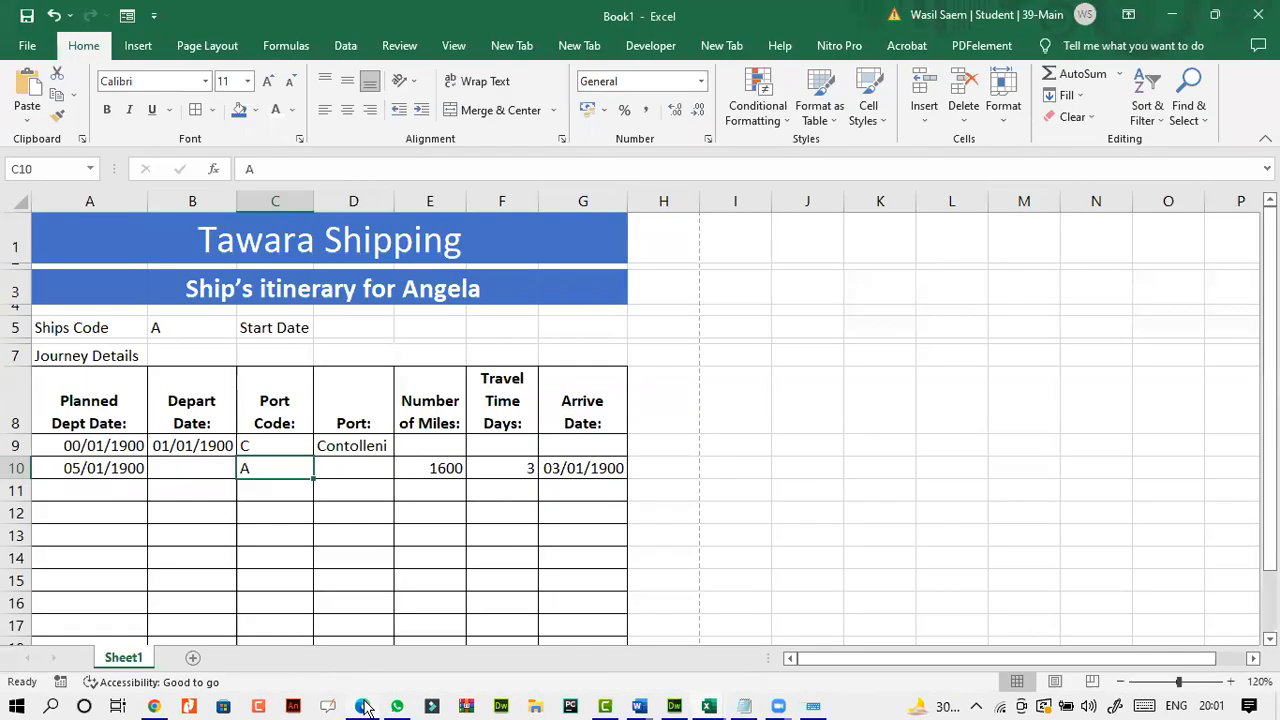
scroll(276, 586, "down", 2)
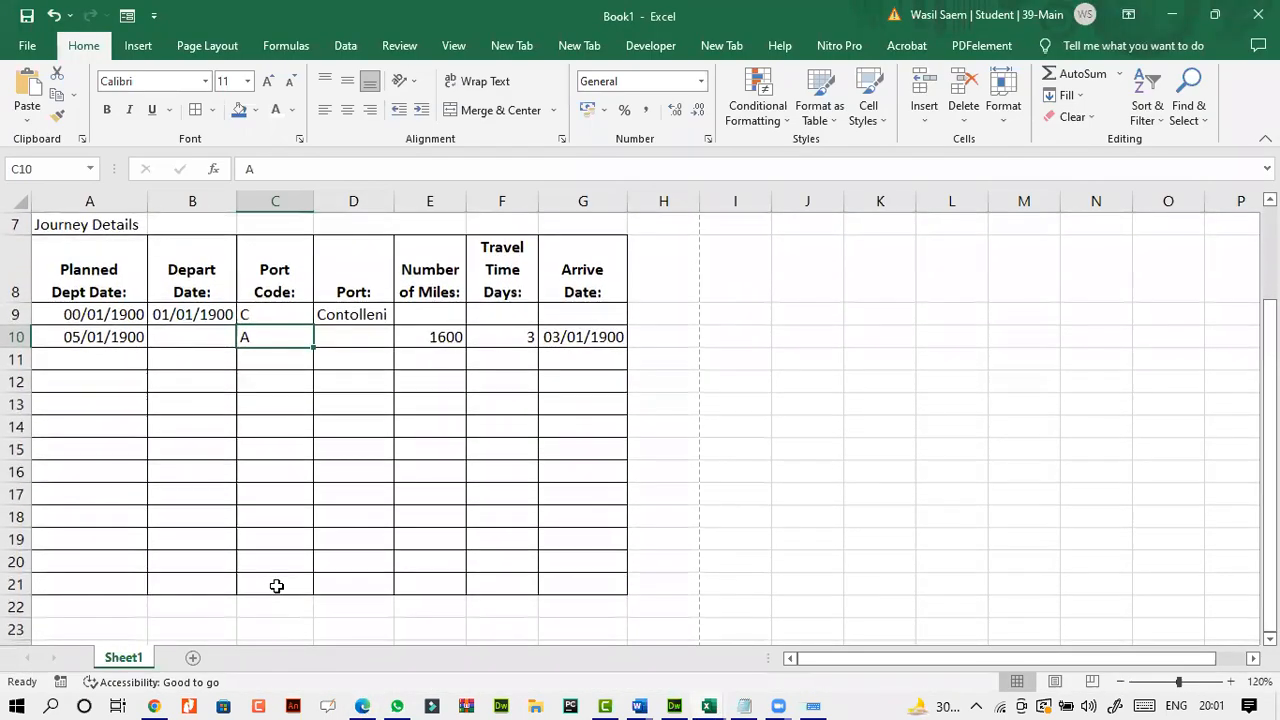
scroll(281, 605, "down", 1)
left_click(286, 540)
scroll(357, 586, "up", 3)
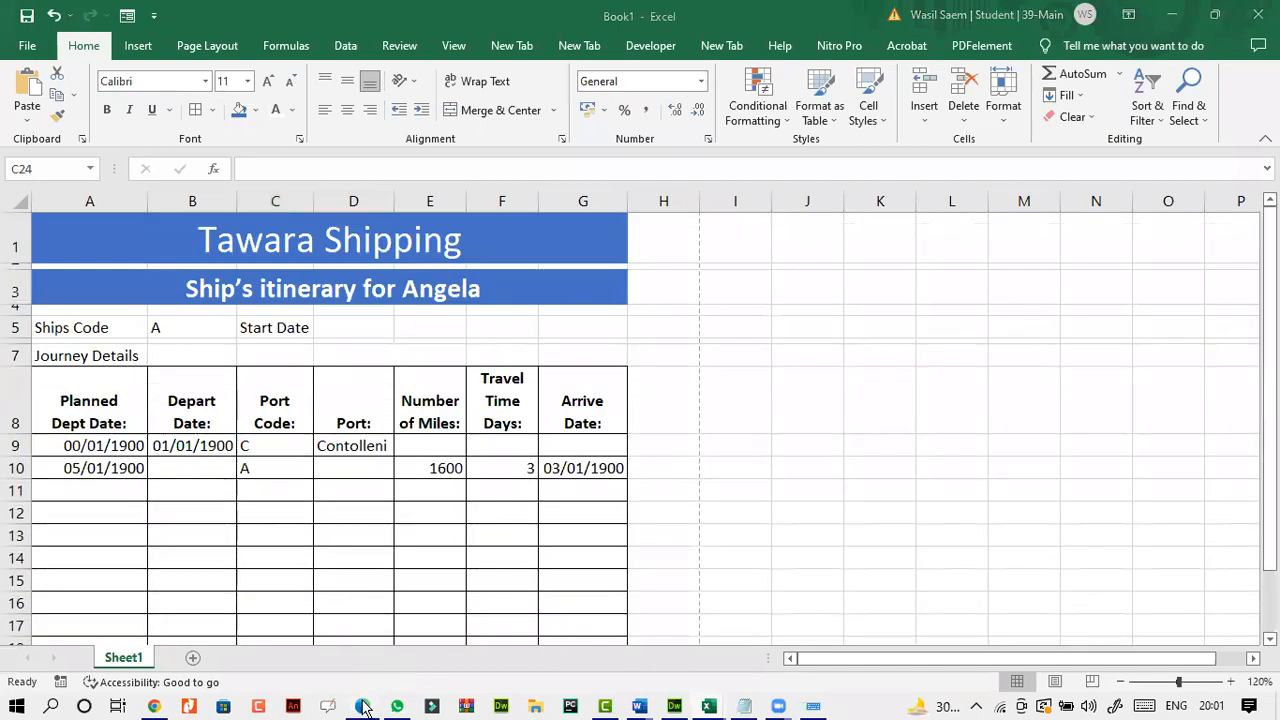
left_click(364, 707)
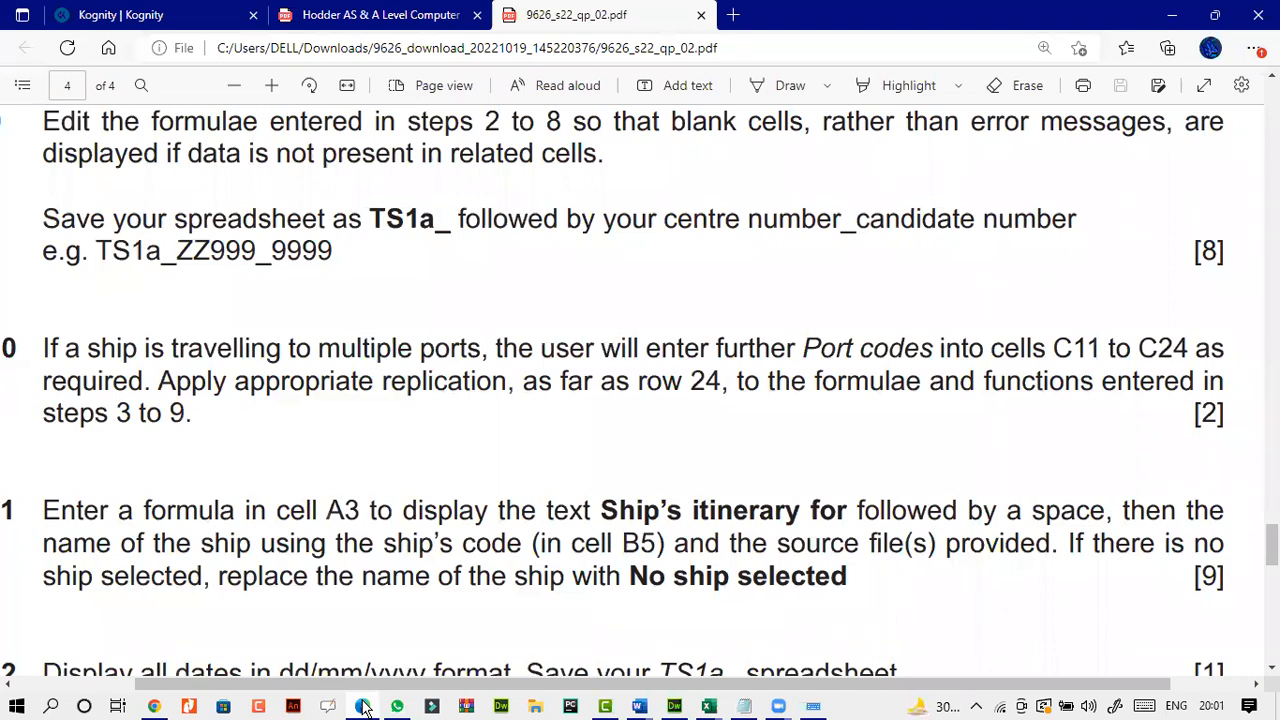
left_click(364, 707)
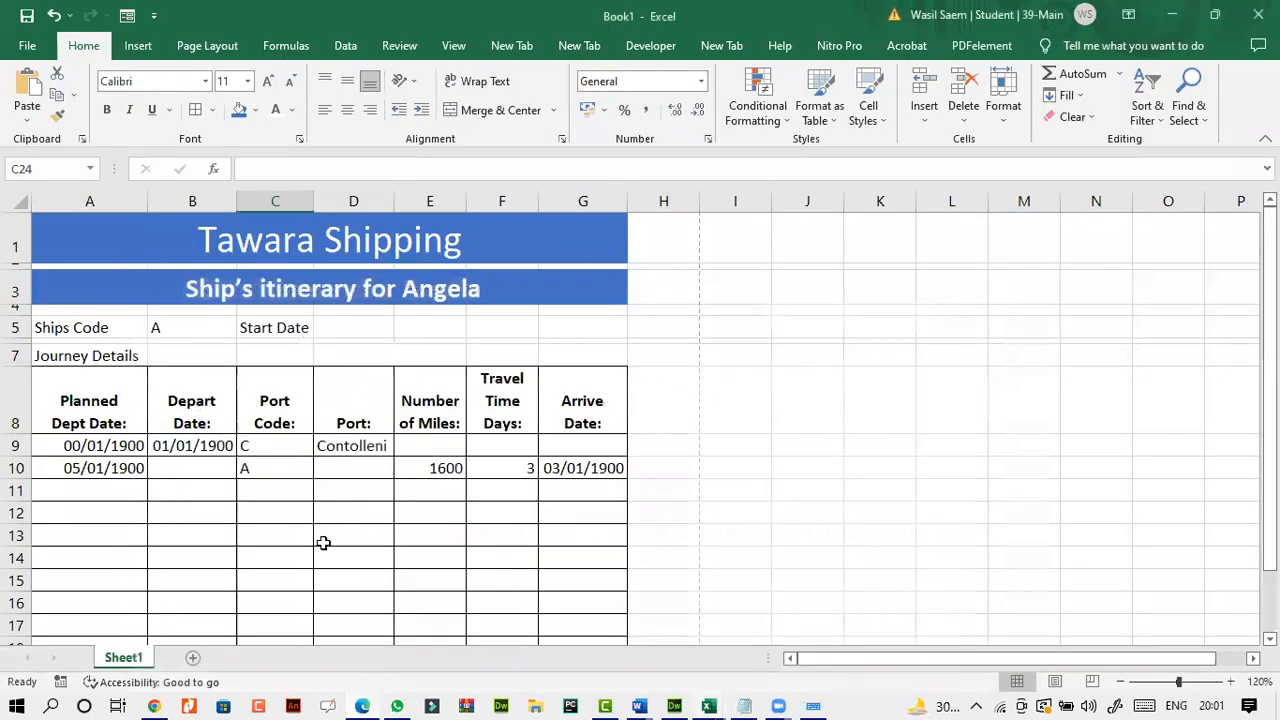
- Replicate the planned departure date formula from A10 down to A12
left_click(109, 466)
left_click(259, 475)
left_click(127, 468)
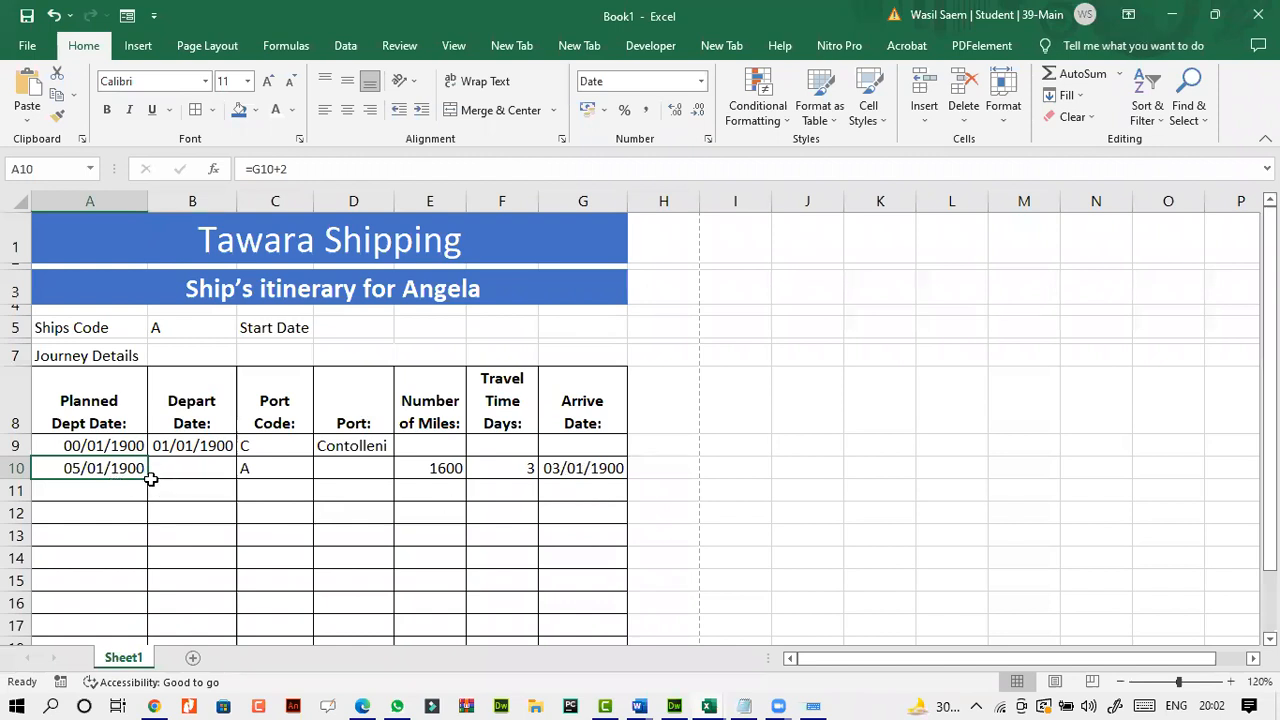
left_click_drag(149, 481, 149, 528)
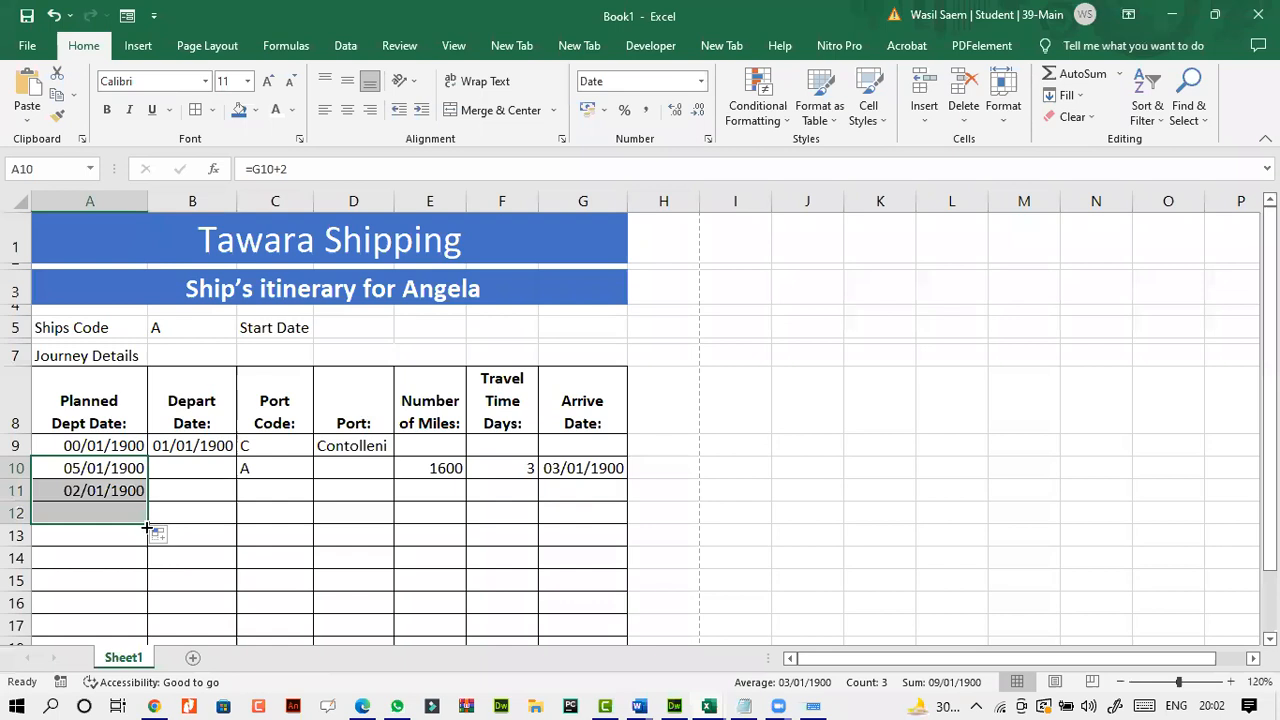
- Replicate the IFERROR port name lookup formula from D9 down to D11
left_click(356, 446)
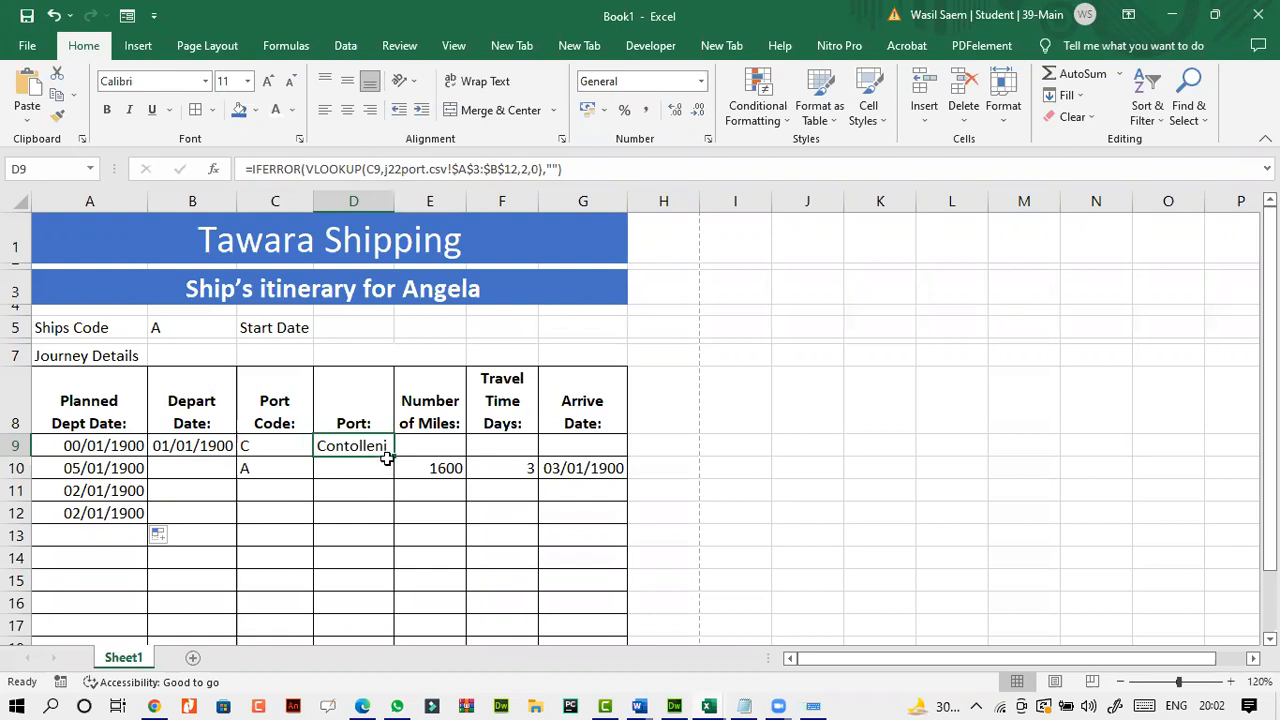
left_click_drag(387, 458, 389, 494)
left_click(358, 485)
left_click(386, 476)
- Inspect the number of miles formula in E10, the travel time formula in F10 and the miles cells beneath E10
left_click(437, 470)
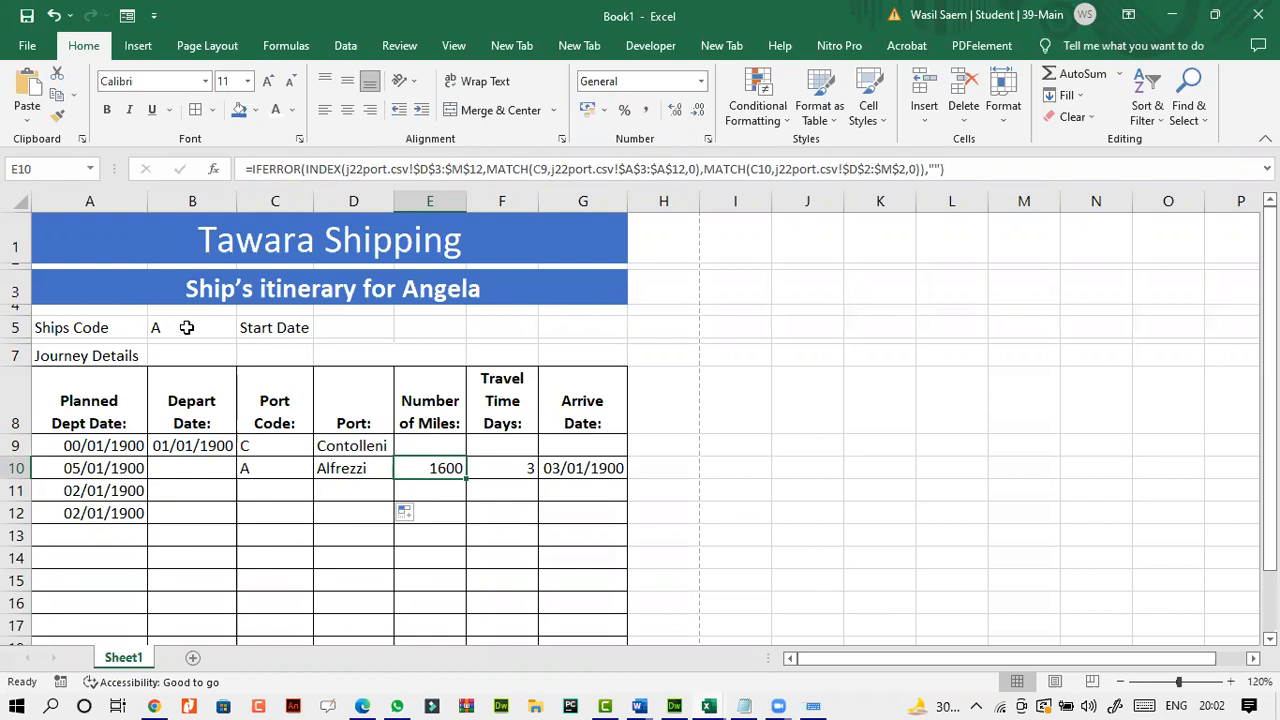
left_click(494, 469)
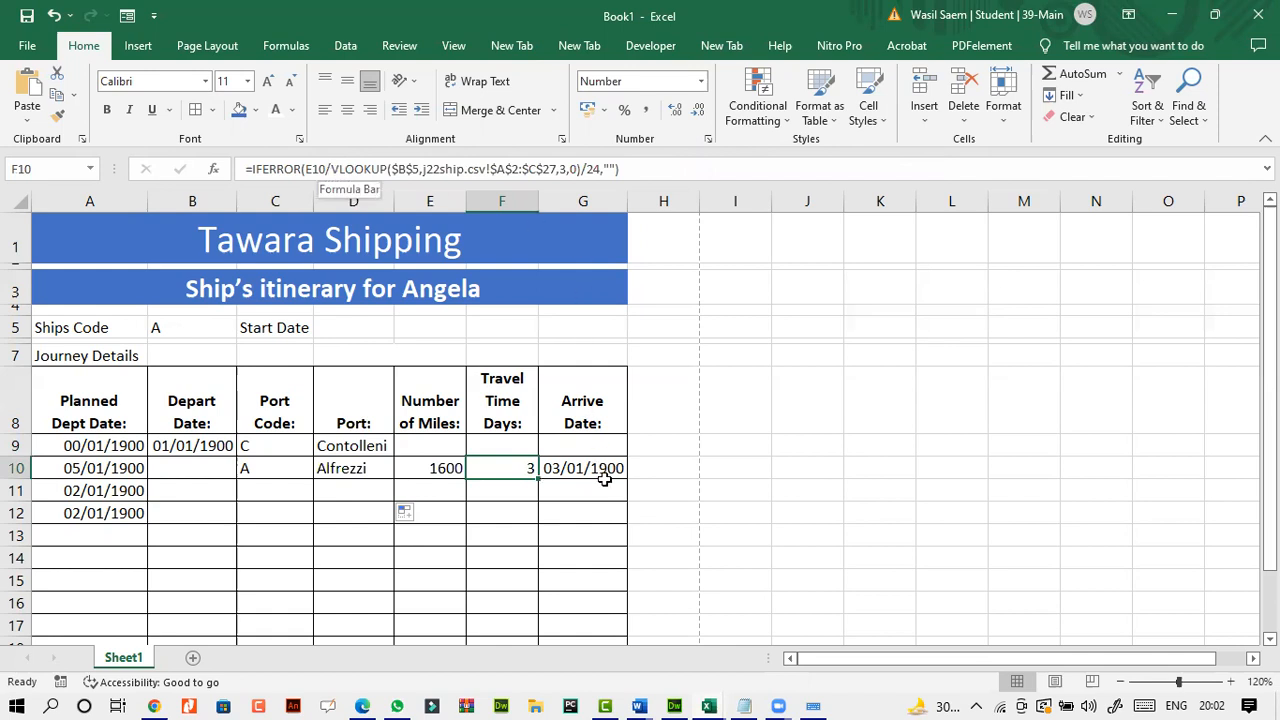
left_click(437, 490)
left_click(443, 510)
left_click(434, 548)
left_click(440, 489)
left_click(451, 469)
- Replicate the travel time days formula from F10 down to F12 and check its references in F11
left_click(505, 468)
left_click_drag(538, 497, 537, 521)
left_click(522, 493)
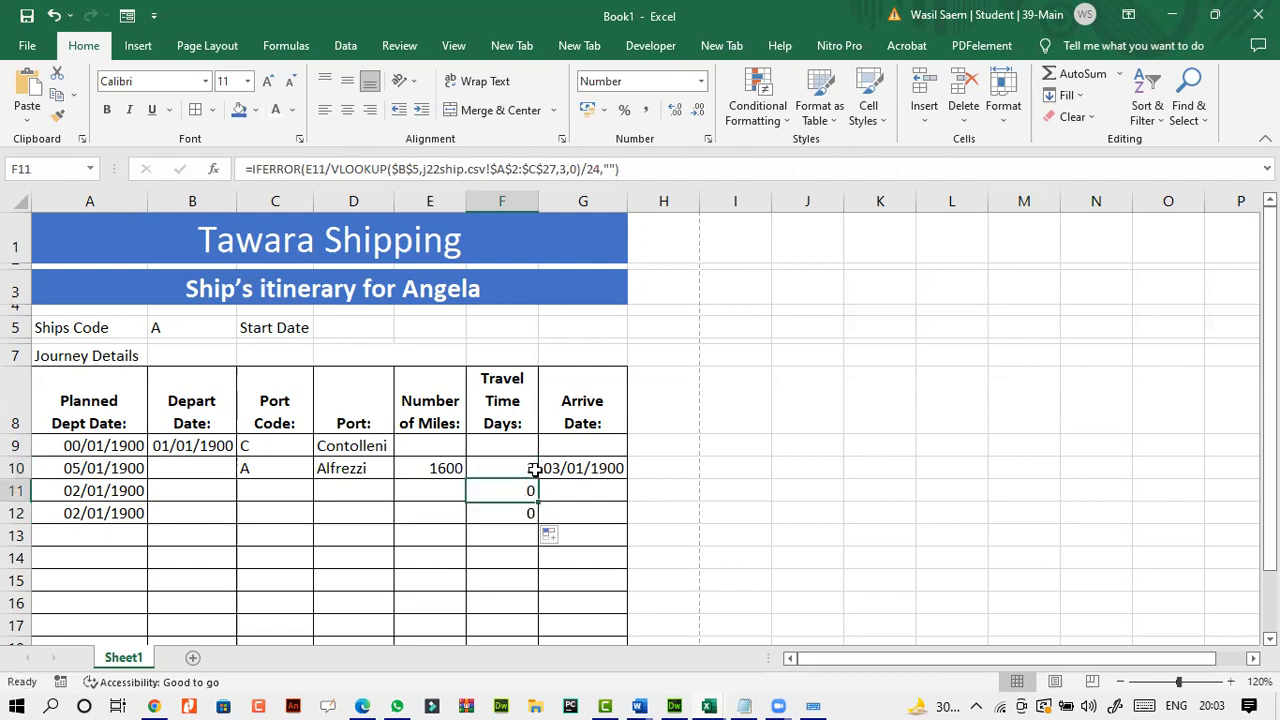
left_click(526, 470)
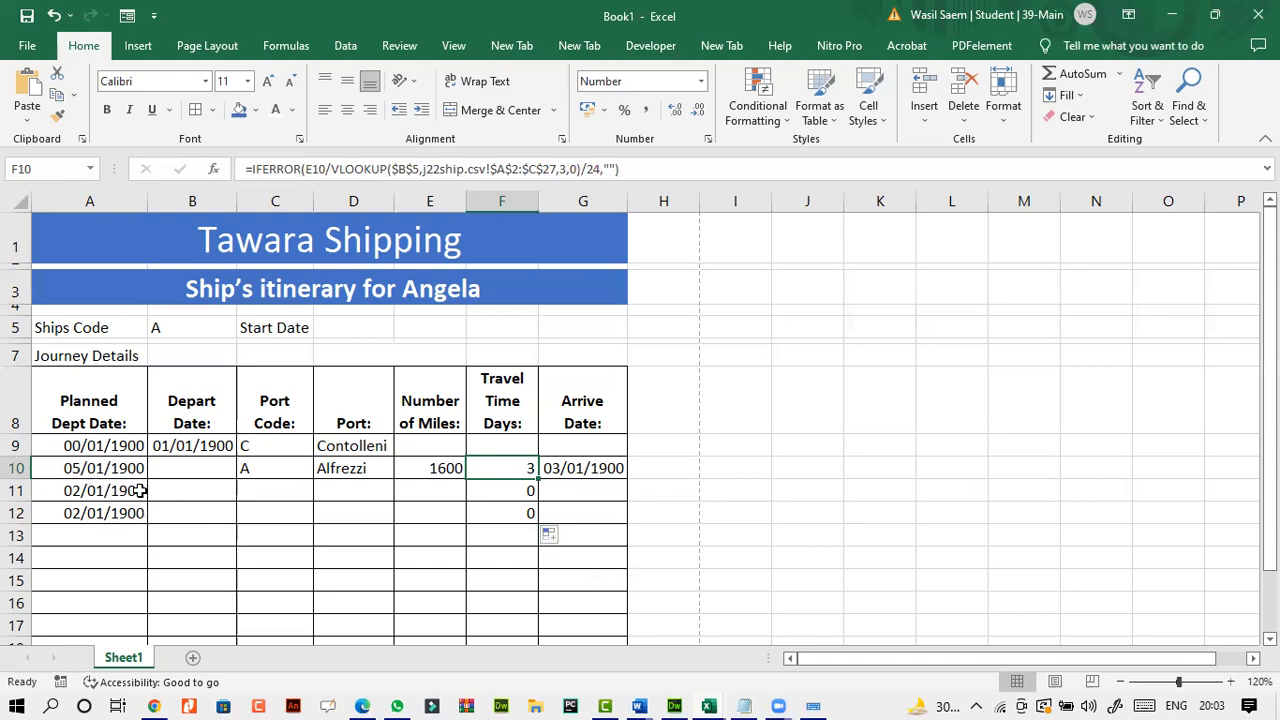
- Replicate the arrival date formula from G10 down to G12
left_click(590, 468)
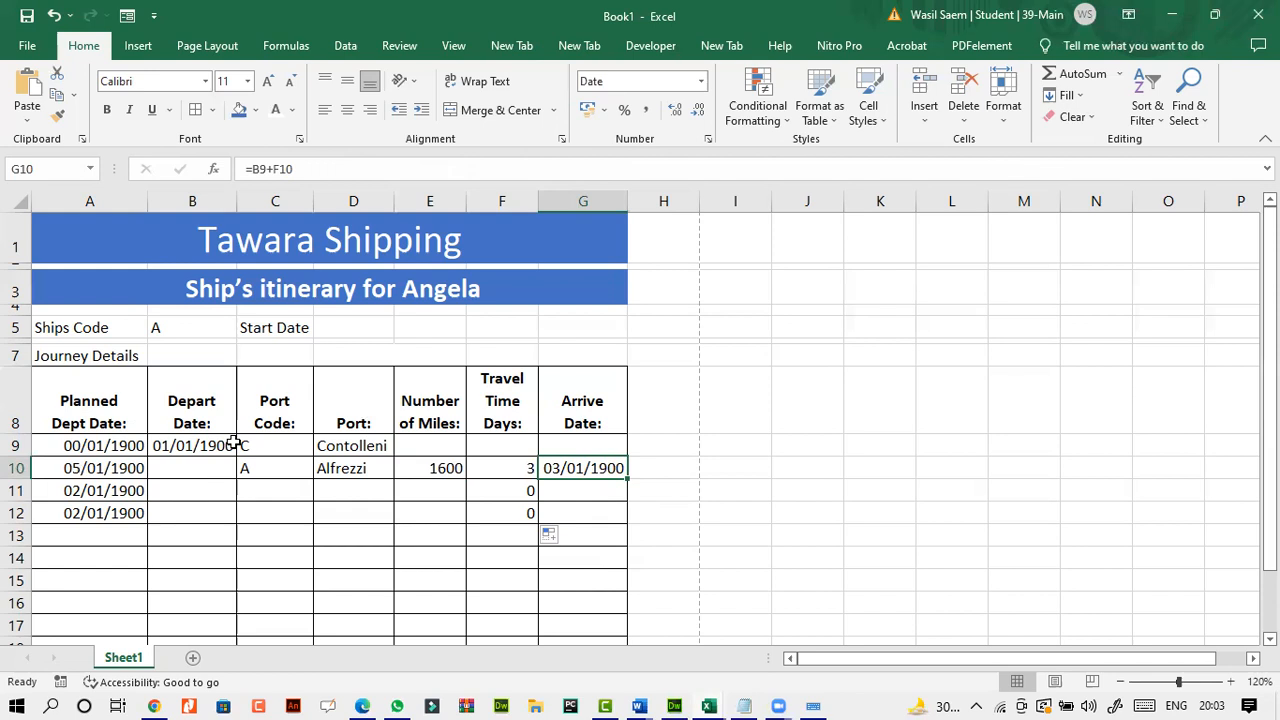
left_click_drag(629, 483, 631, 516)
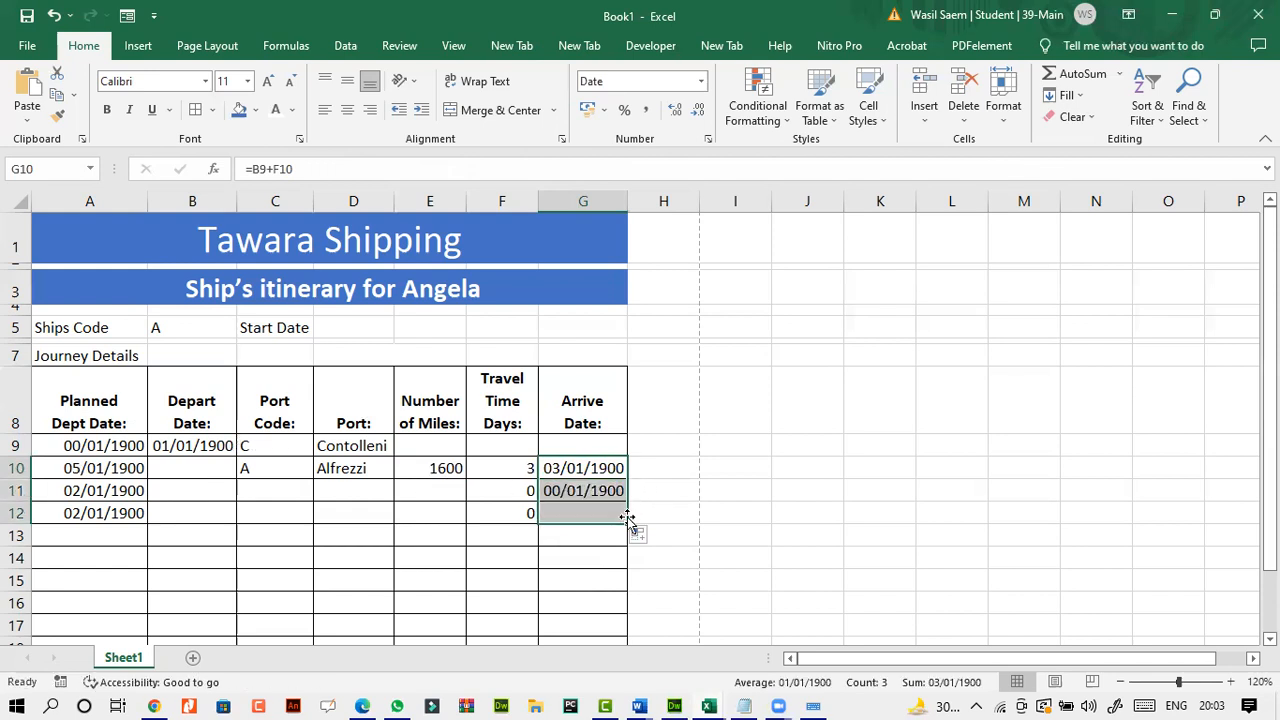
left_click(585, 470)
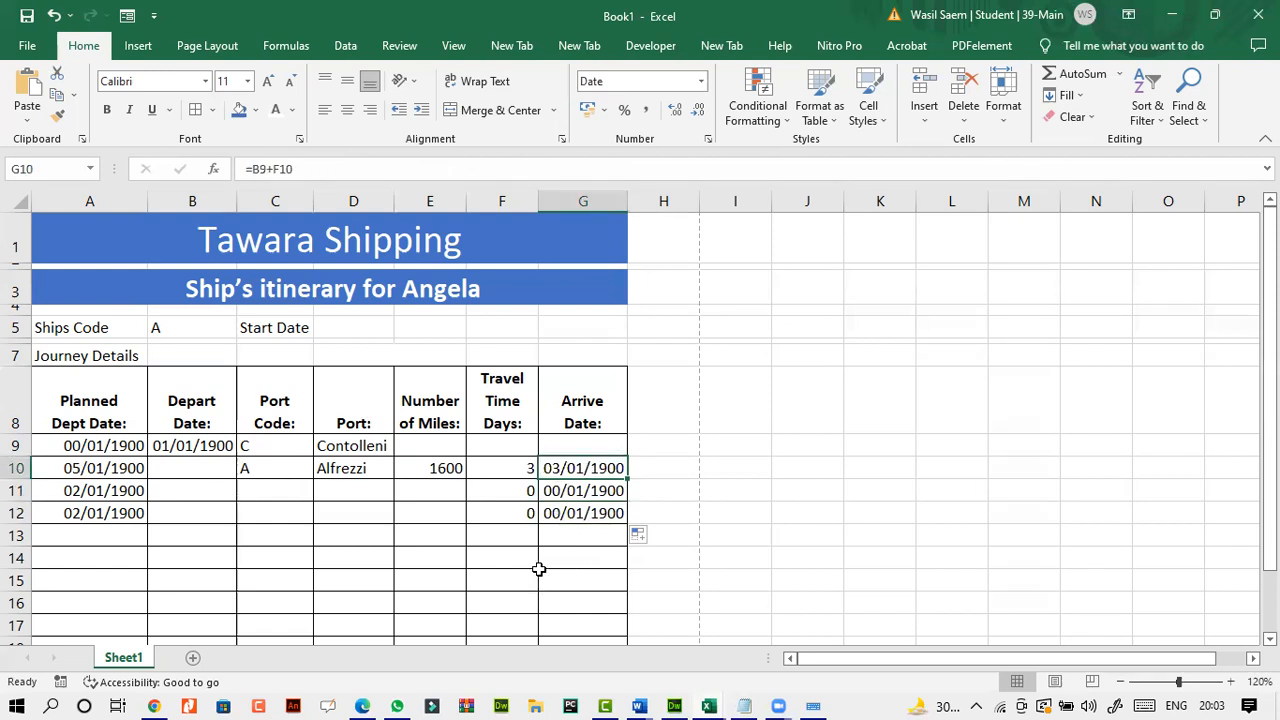
- Read tasks 11 and 12 in the exam paper and inspect the existing ship's itinerary heading formula in A3
left_click(372, 706)
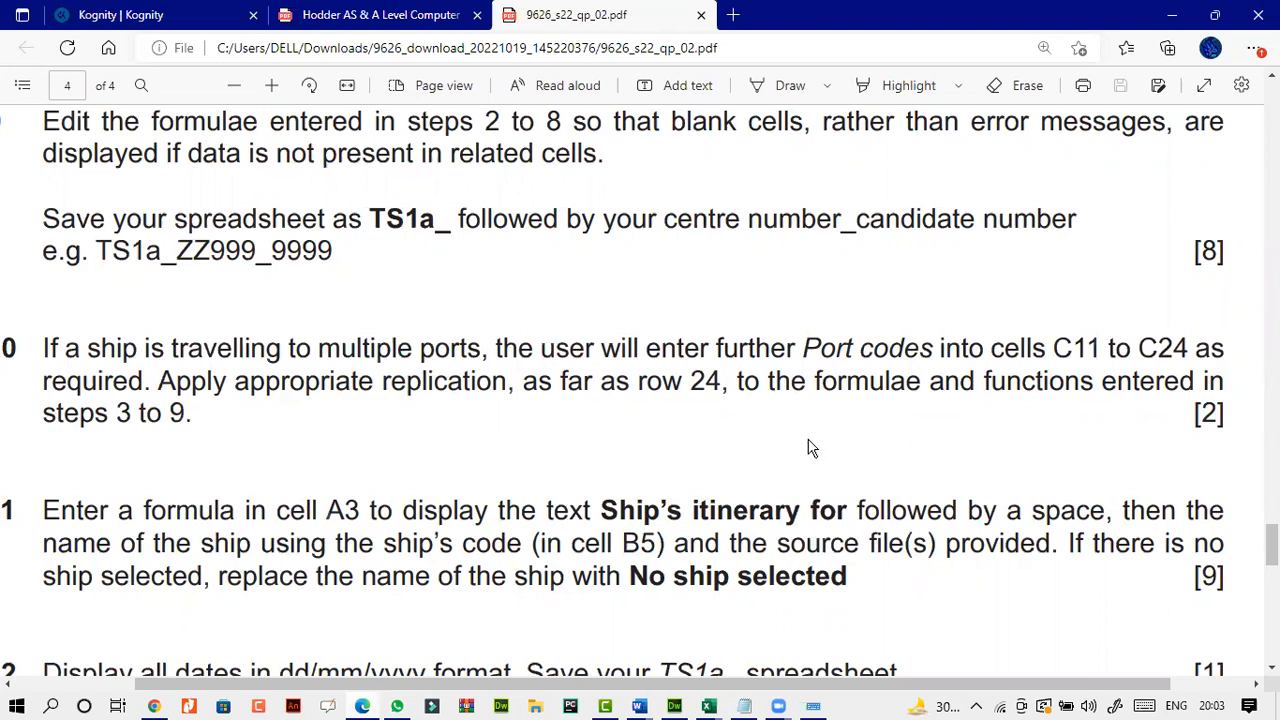
scroll(810, 446, "down", 1)
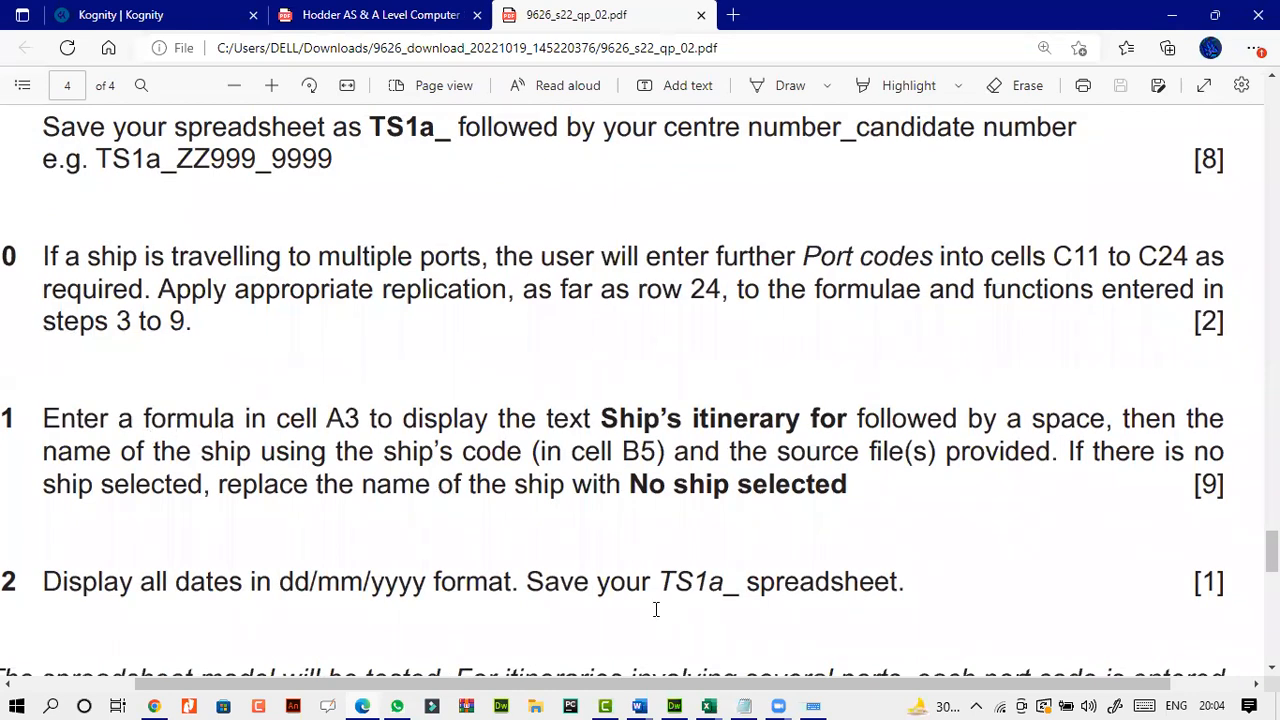
mouse_move(708, 706)
left_click(480, 600)
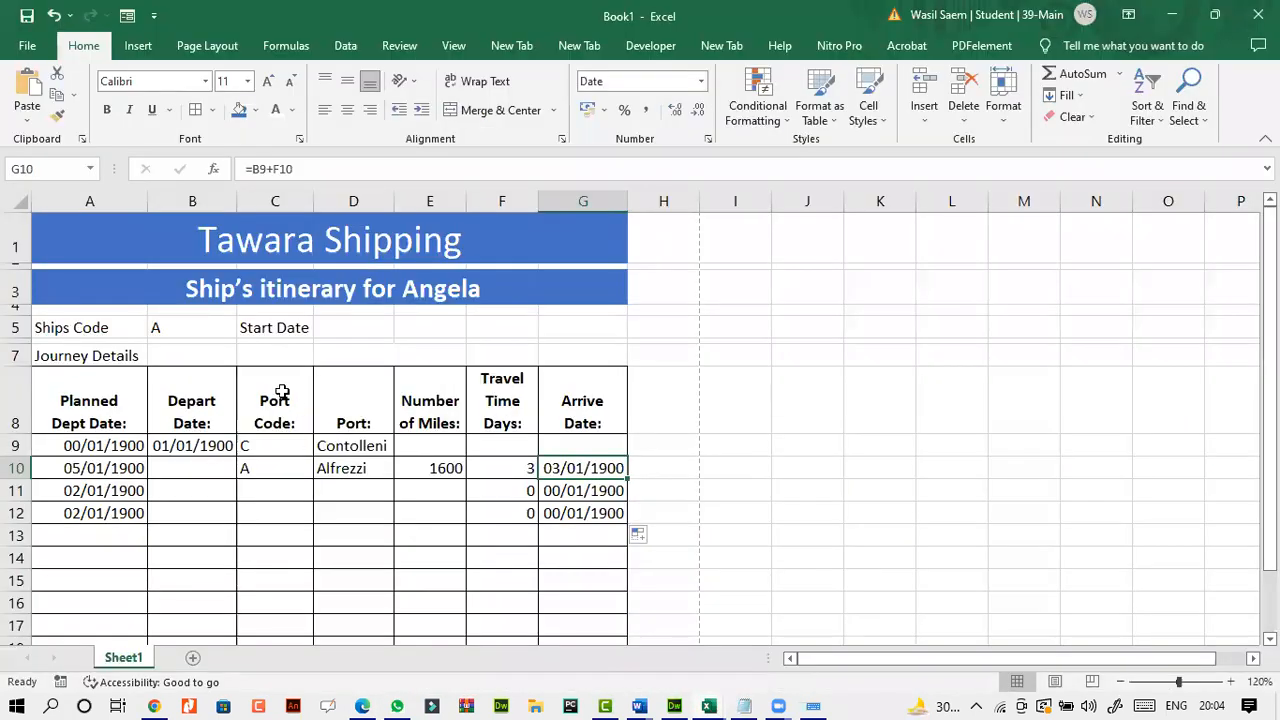
left_click(272, 296)
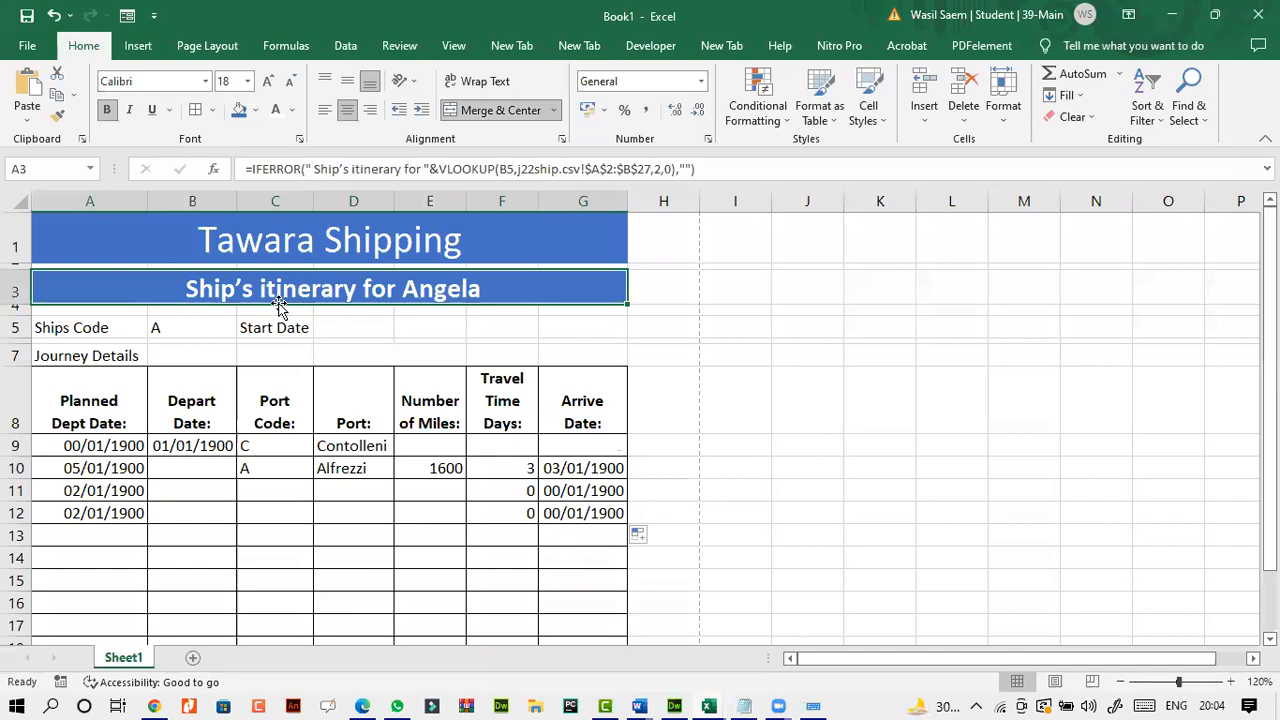
left_click(570, 514)
left_click(325, 291)
- Recheck task 11 in the exam paper, then examine the ship's code in B5 and the codes and names in the j22ship workbook
left_click(362, 706)
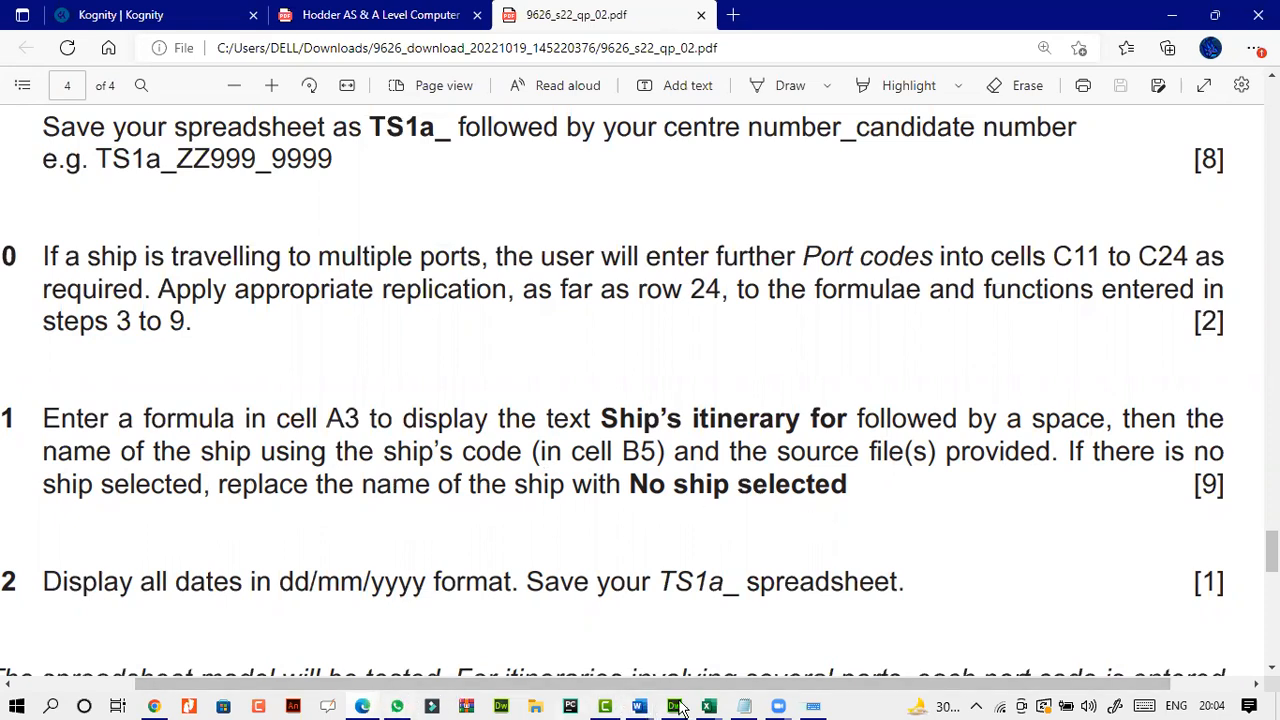
mouse_move(708, 706)
left_click(491, 612)
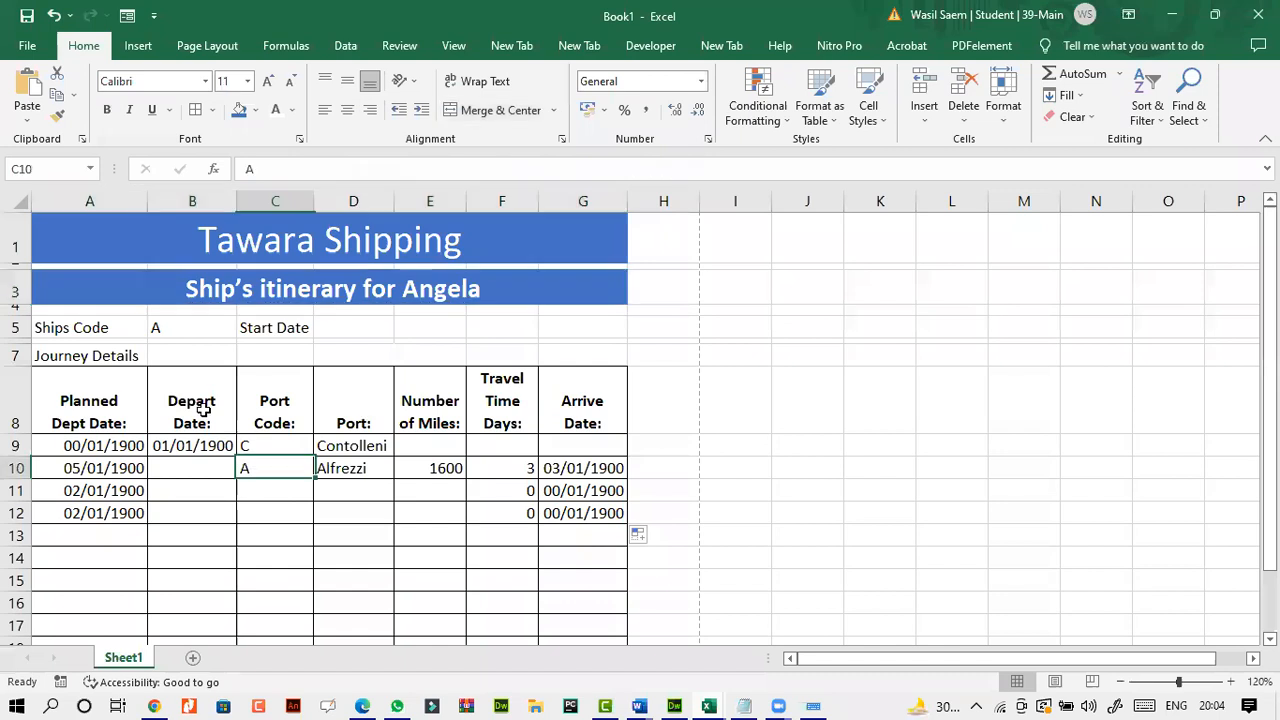
left_click(186, 328)
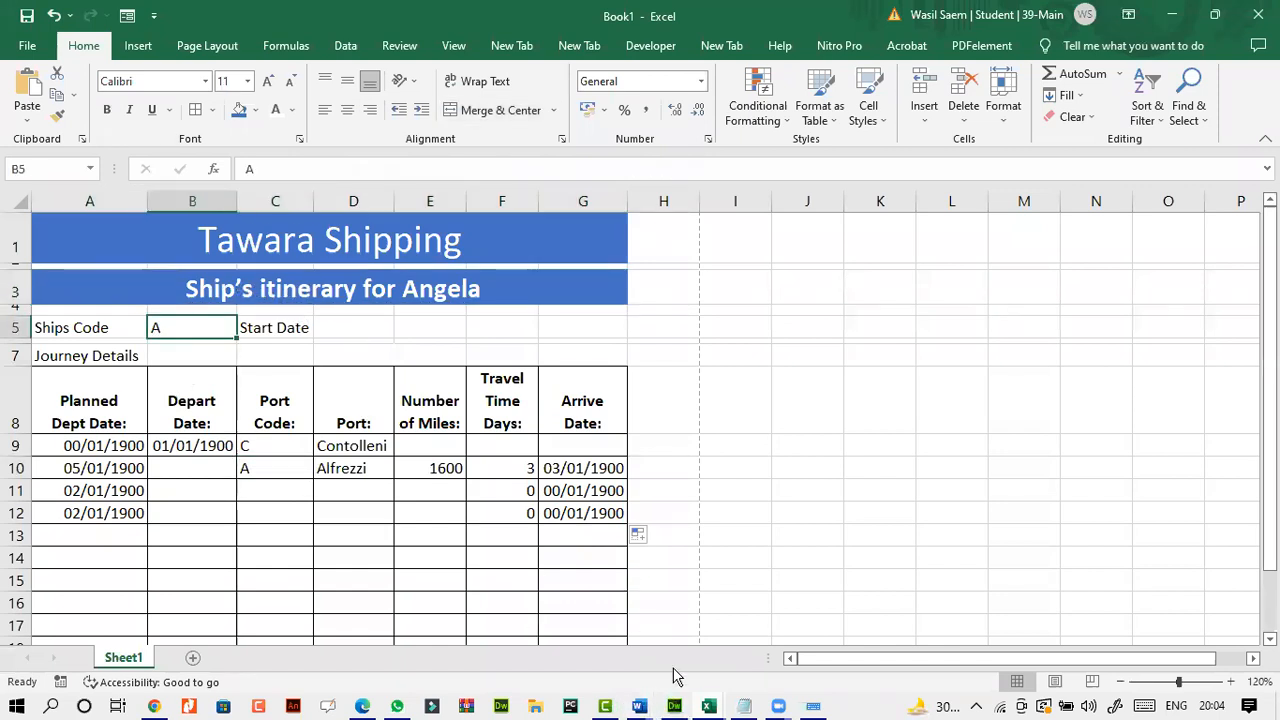
mouse_move(708, 706)
left_click(882, 634)
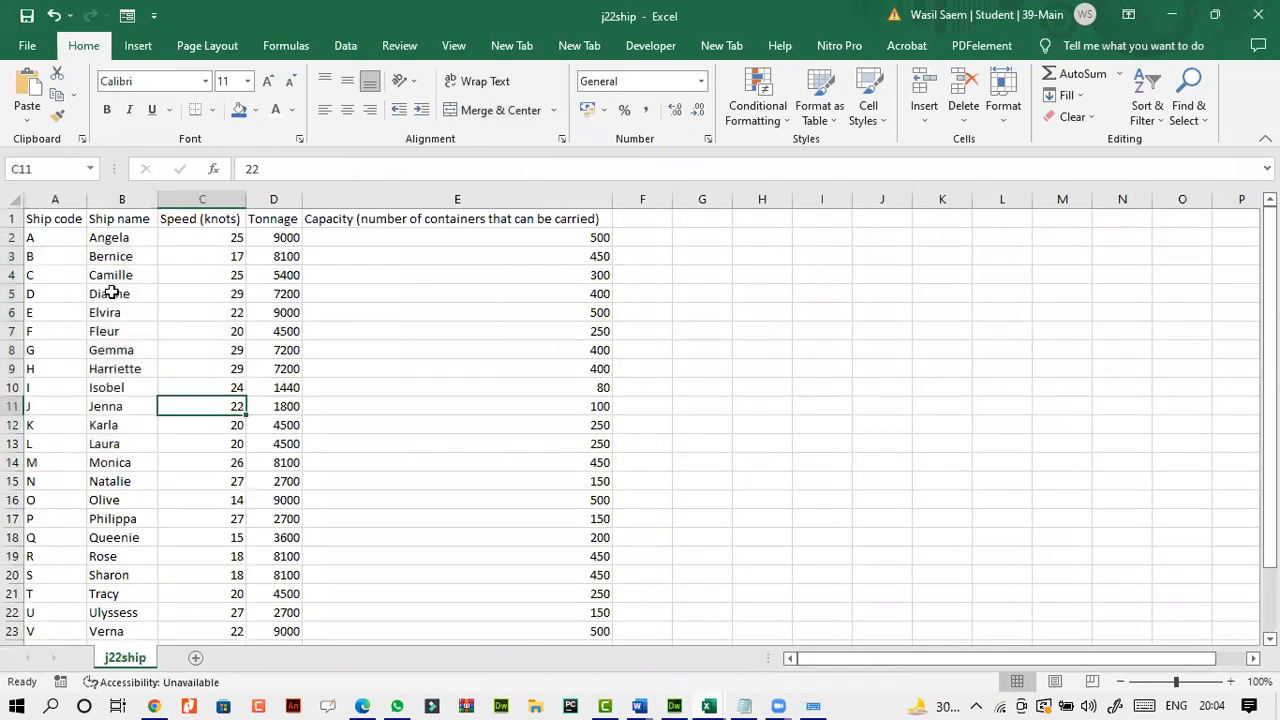
left_click_drag(54, 237, 119, 532)
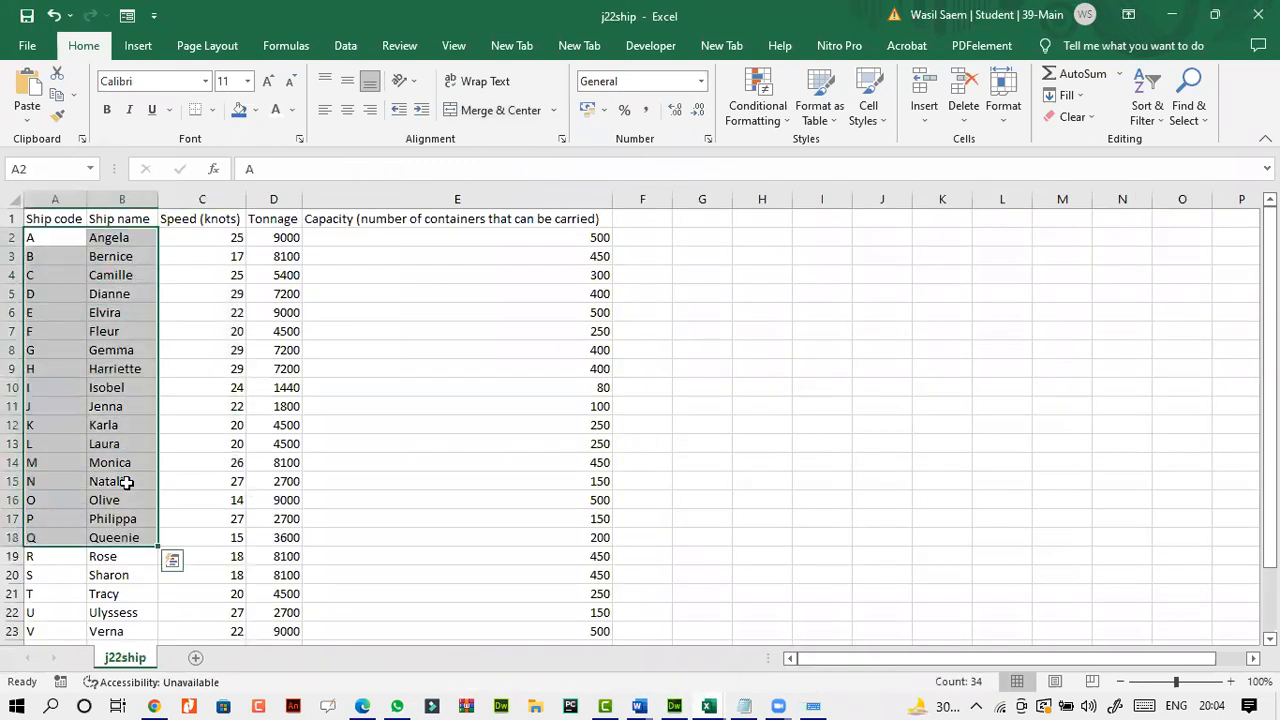
- Return to task 11 in the exam paper and examine the required heading text "Ship's itinerary for"
left_click(362, 706)
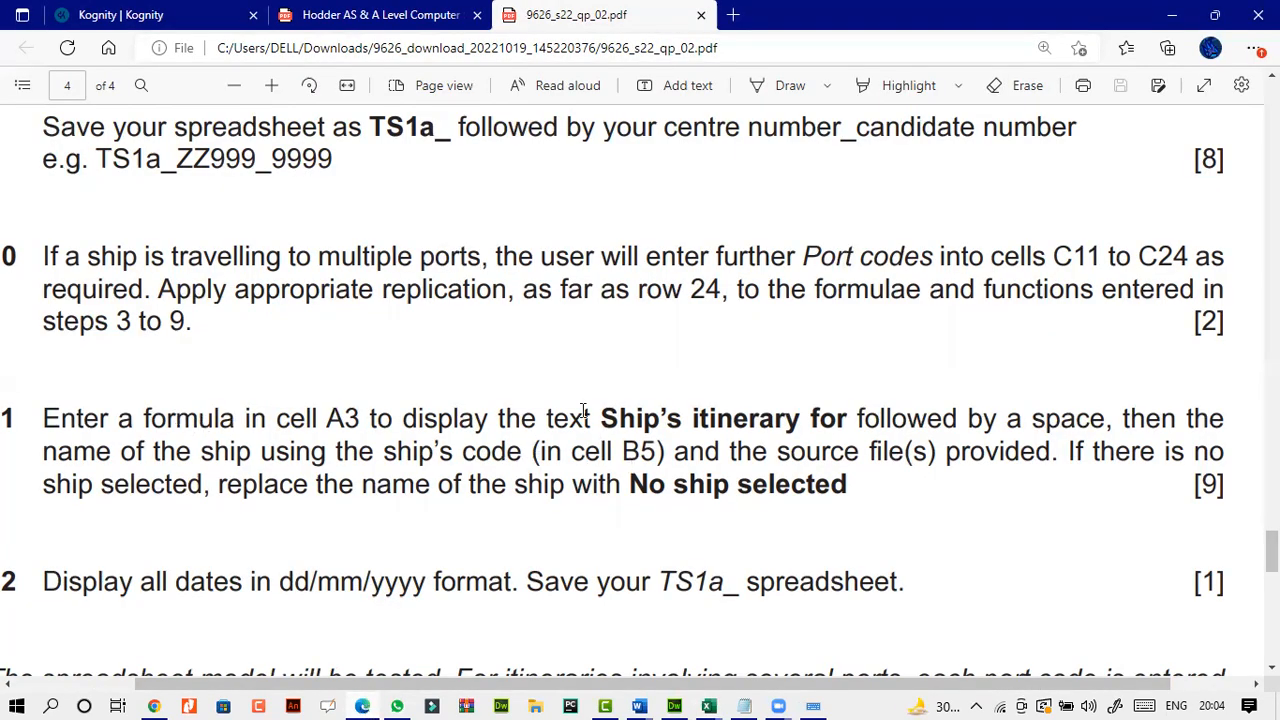
left_click_drag(602, 418, 848, 422)
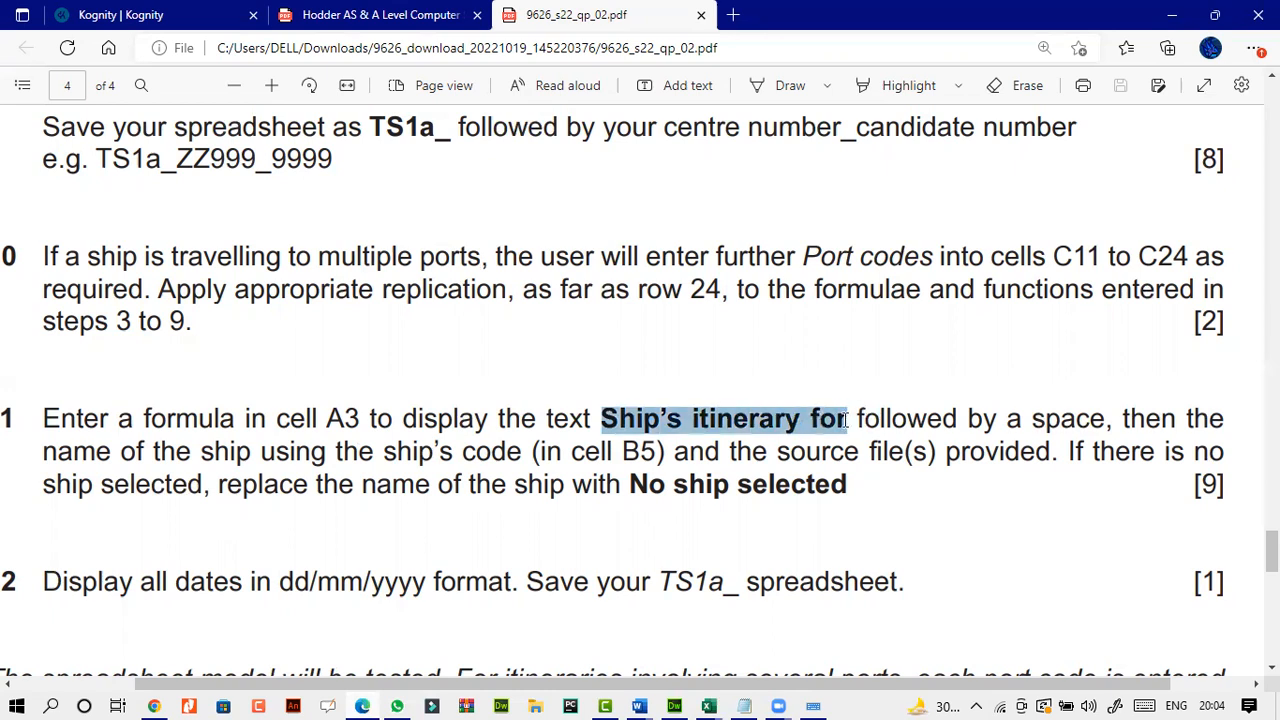
left_click_drag(590, 418, 848, 425)
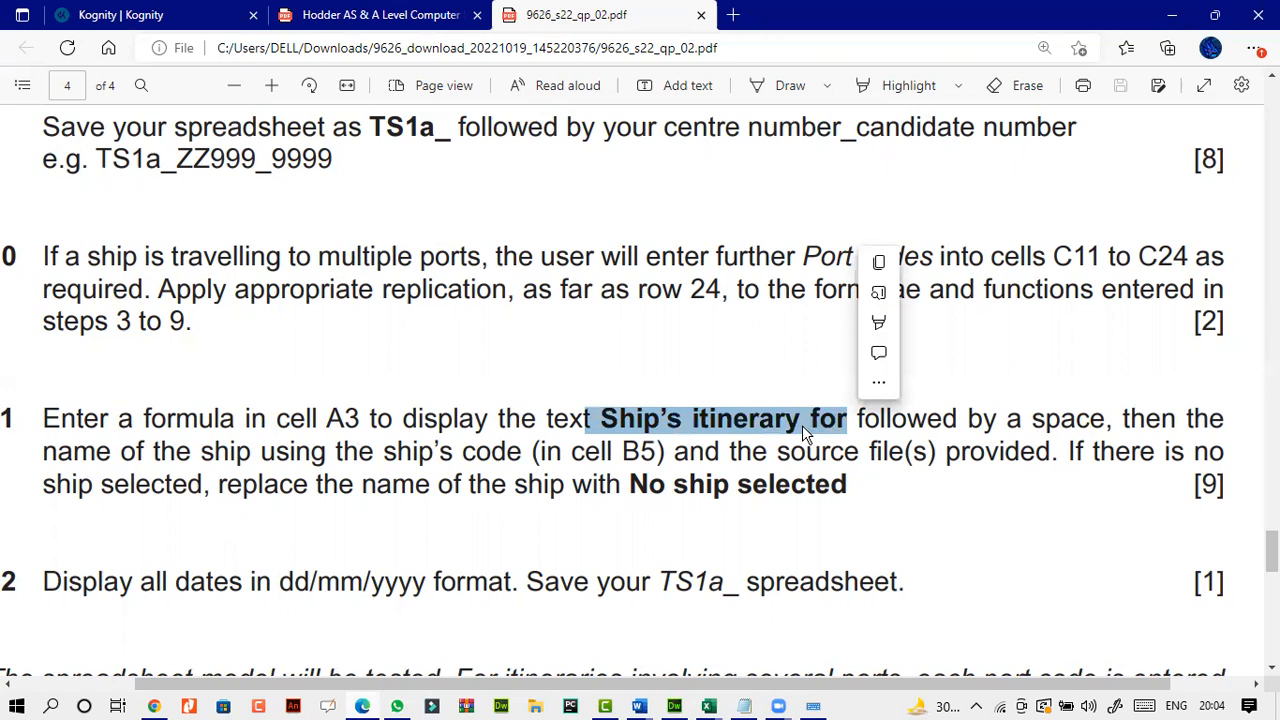
left_click(802, 425)
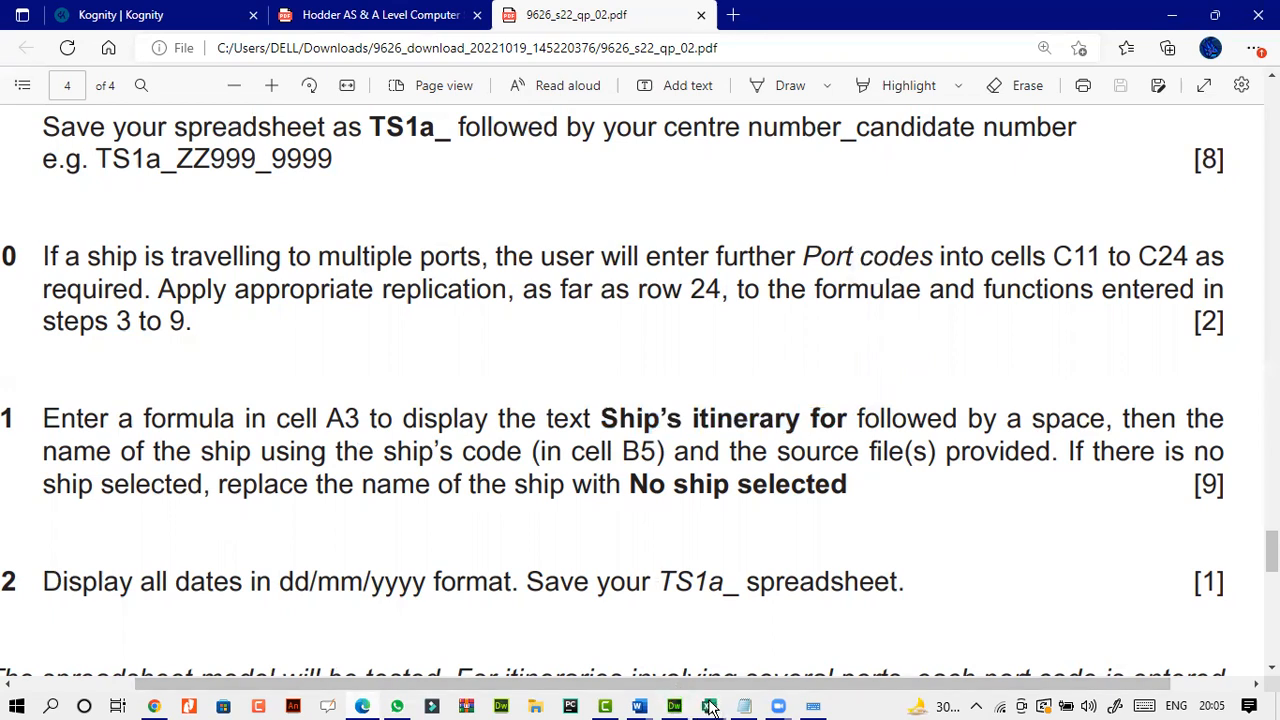
- Switch to the Book1 workbook and examine the parts of the itinerary heading formula in A3, from the heading text to the error value
mouse_move(709, 706)
left_click(491, 630)
left_click(288, 280)
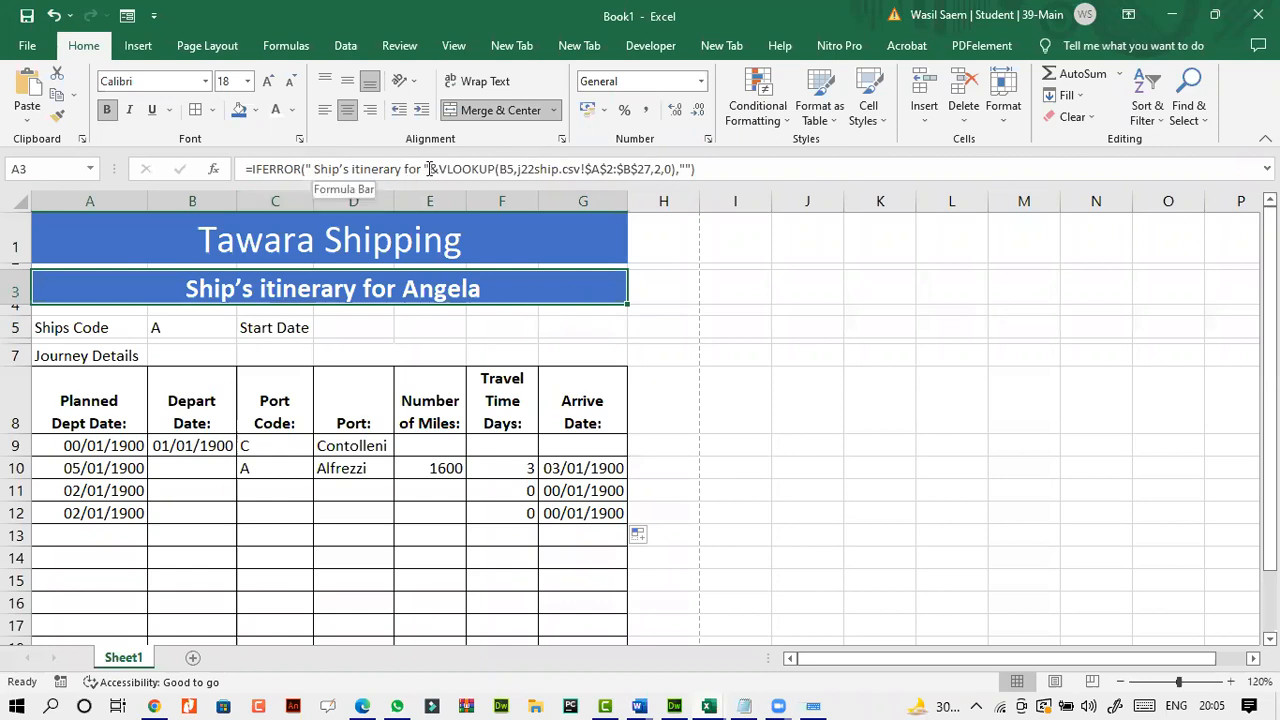
left_click_drag(316, 169, 426, 169)
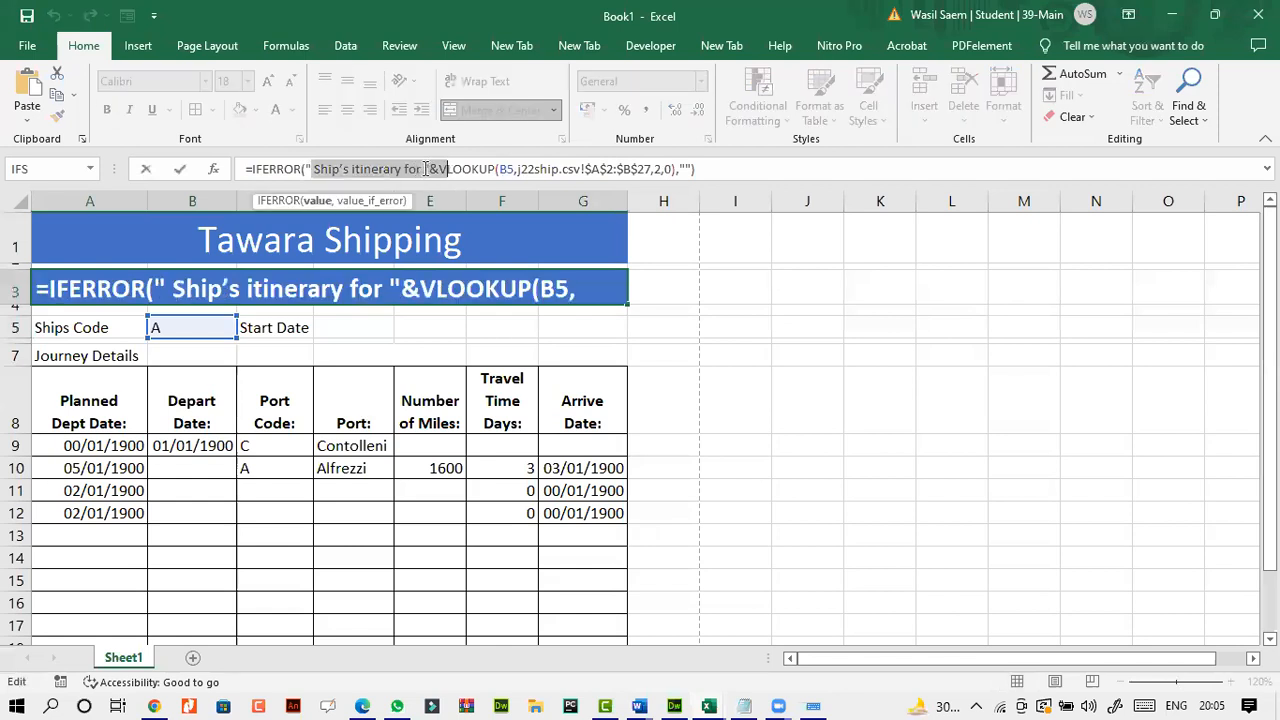
left_click(431, 169)
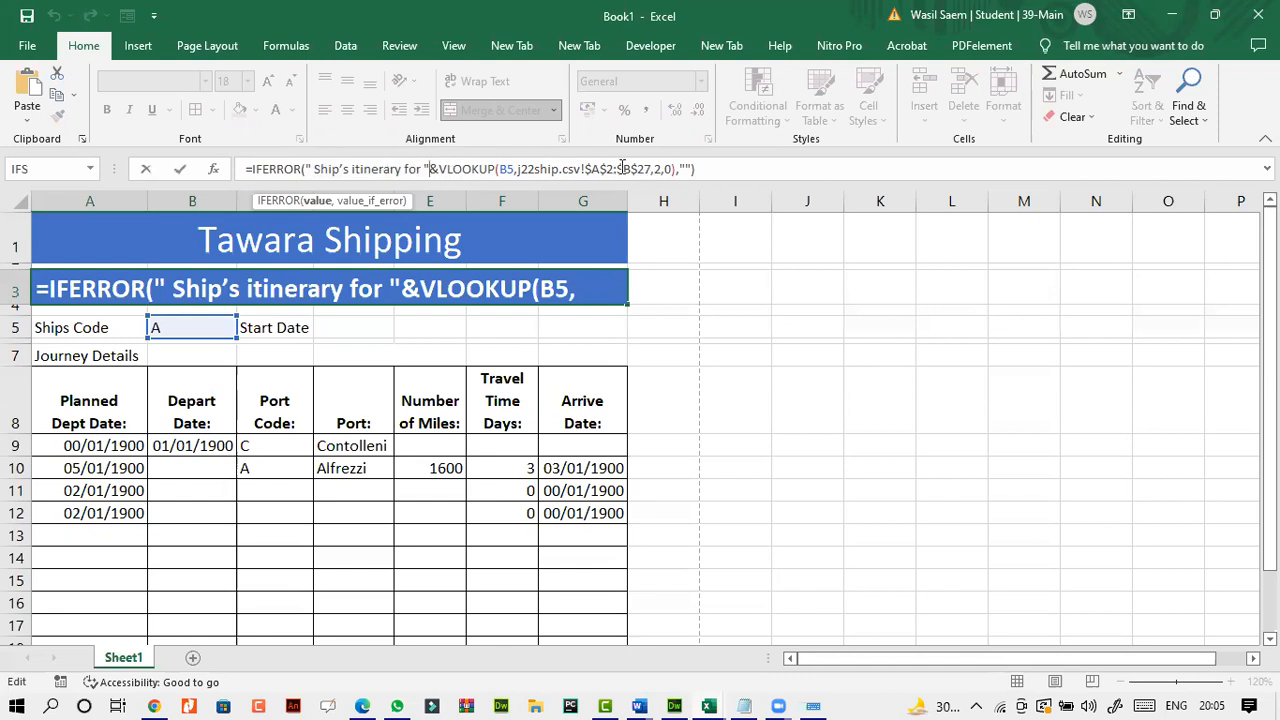
left_click(680, 169)
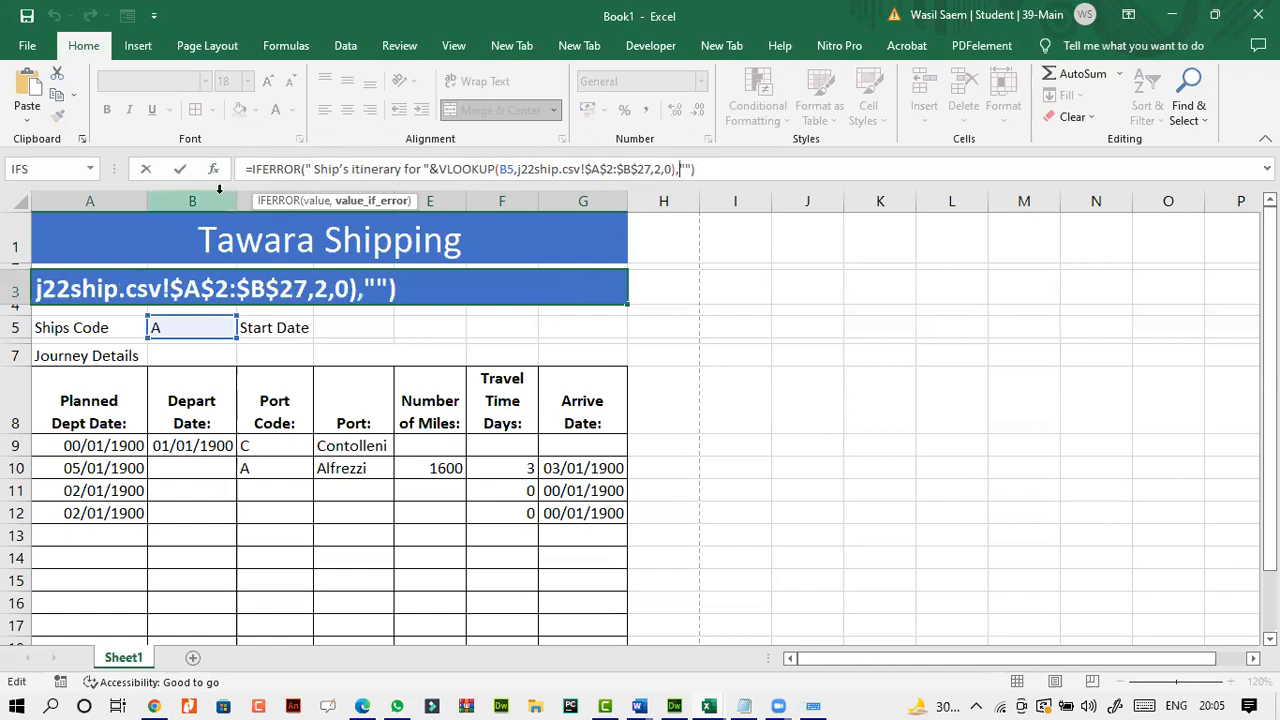
left_click(181, 170)
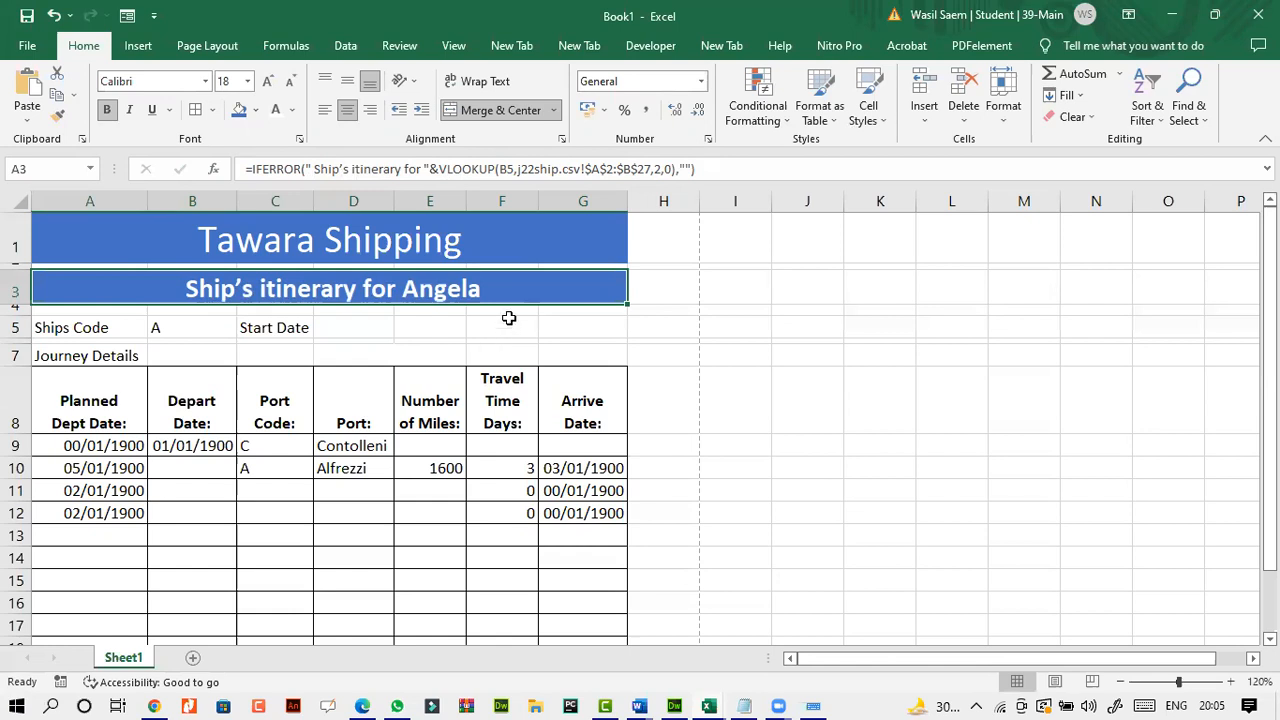
left_click(425, 169)
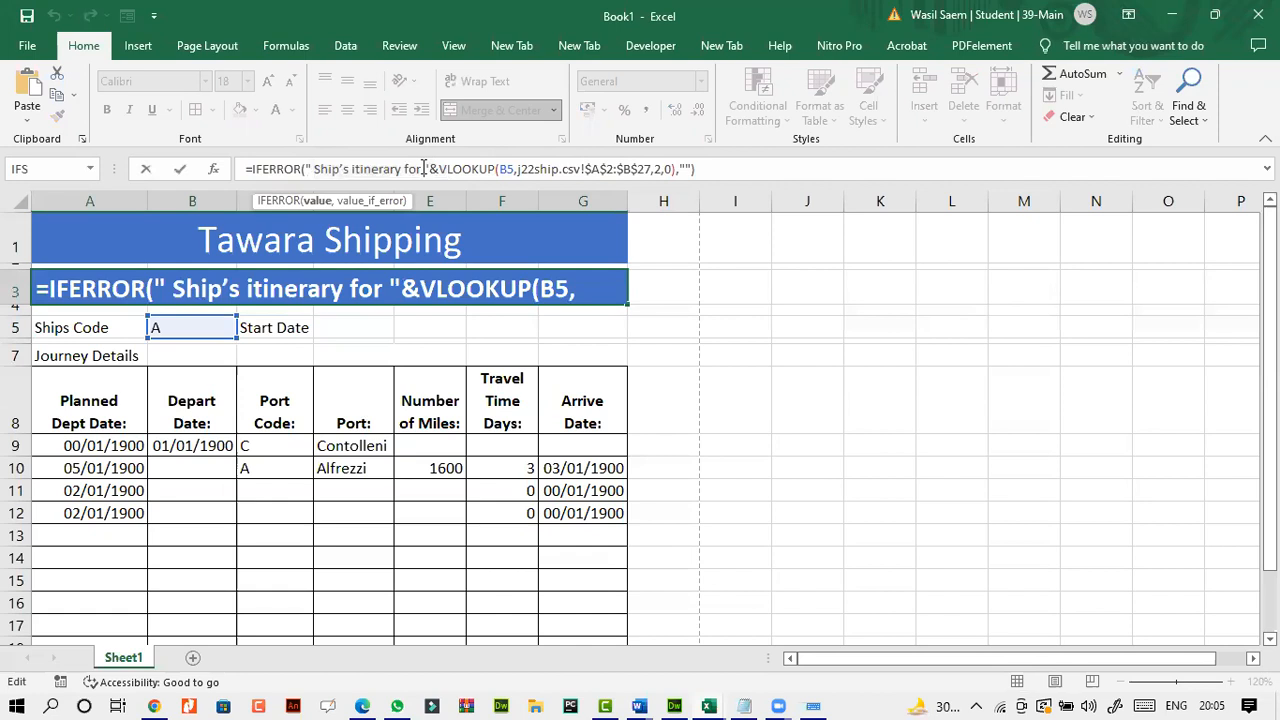
left_click(180, 169)
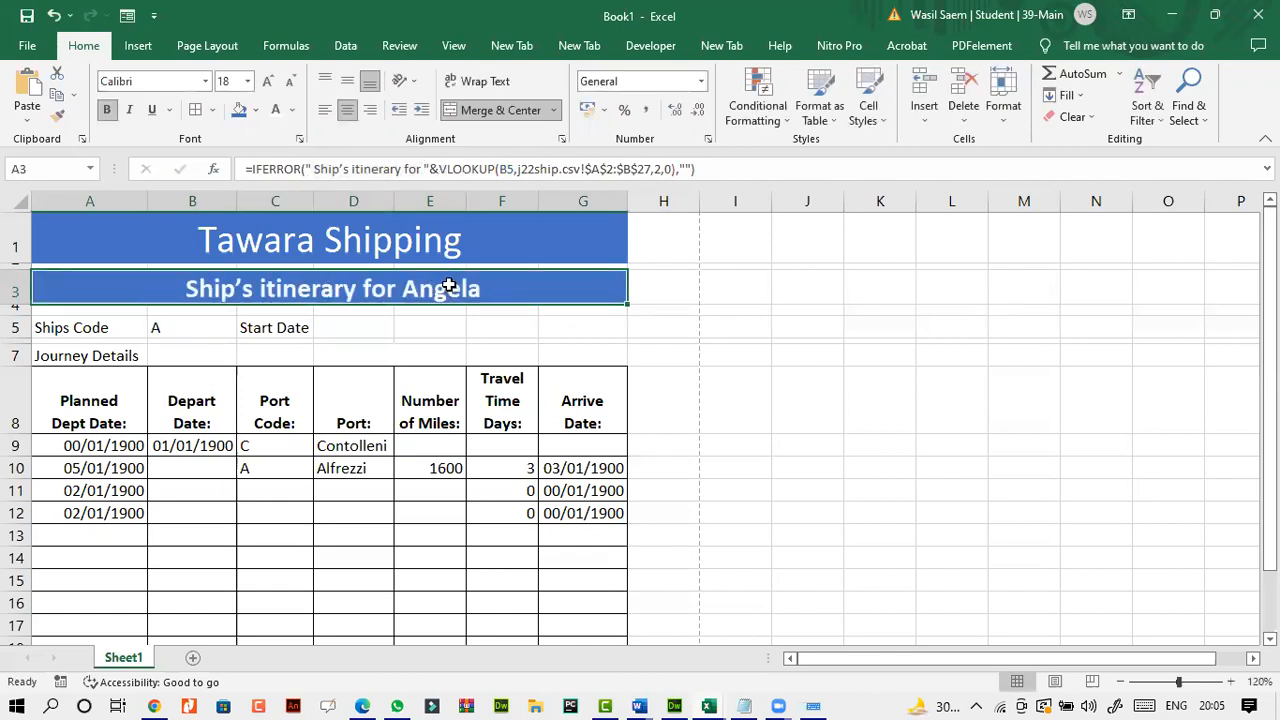
- Copy the start date 2 July 2022 from task 13 of the exam paper into the Start Date cell D5 of the workbook
left_click(364, 707)
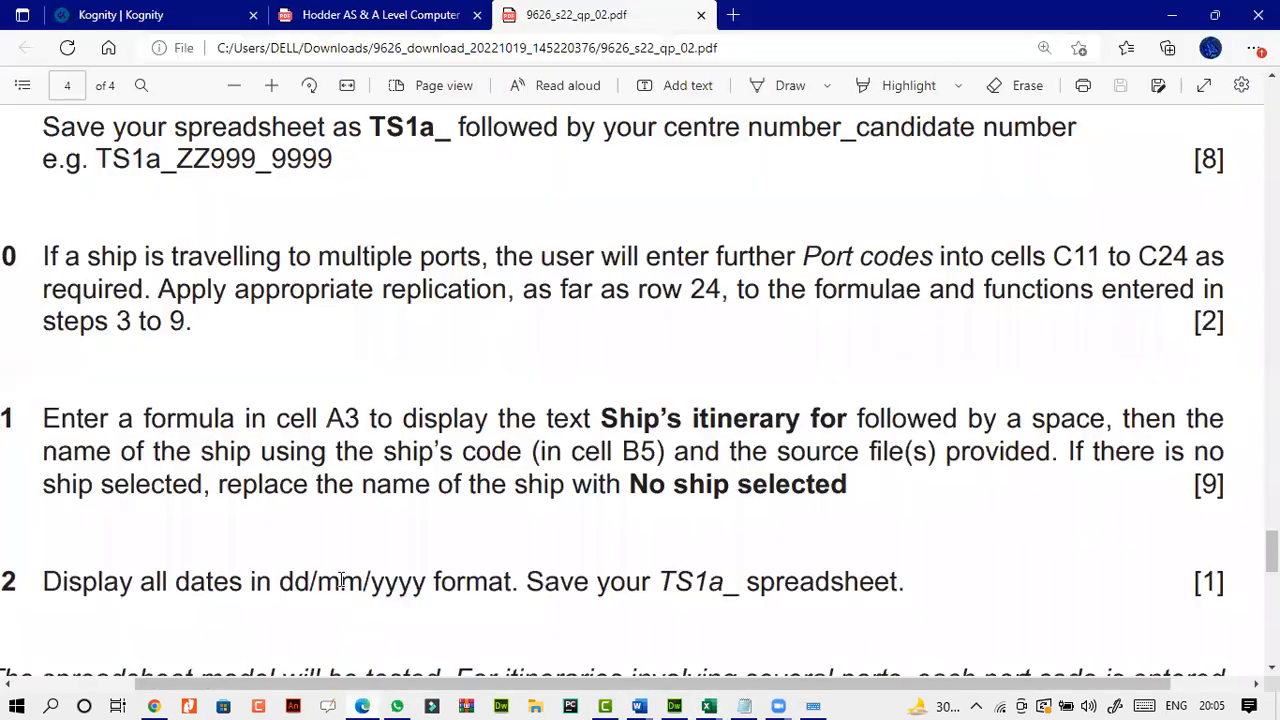
scroll(366, 550, "down", 3)
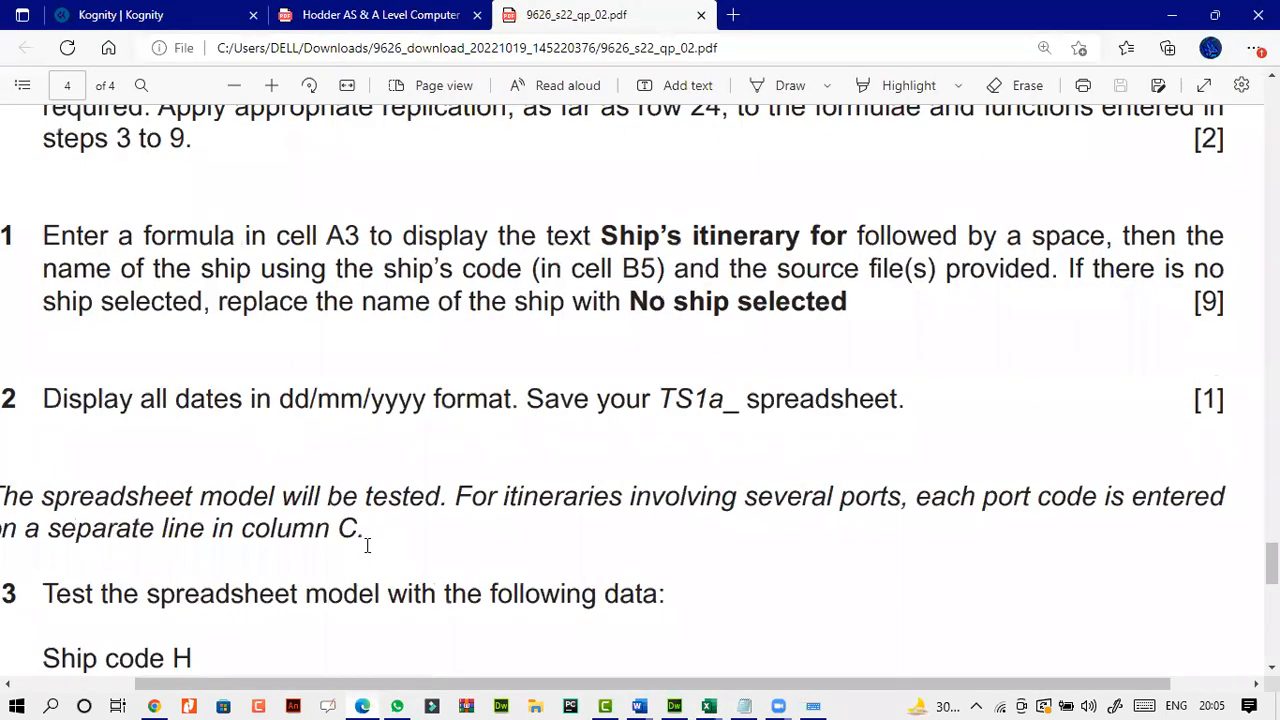
scroll(367, 545, "down", 6)
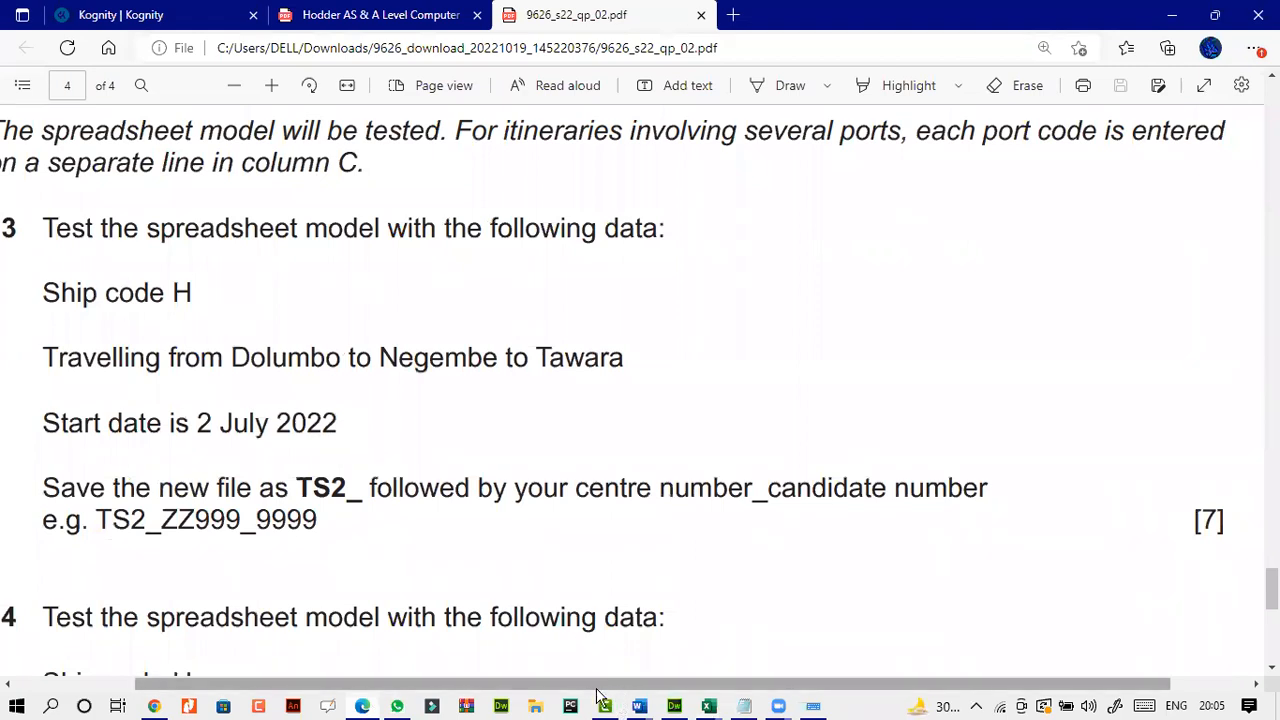
scroll(247, 375, "left", 1)
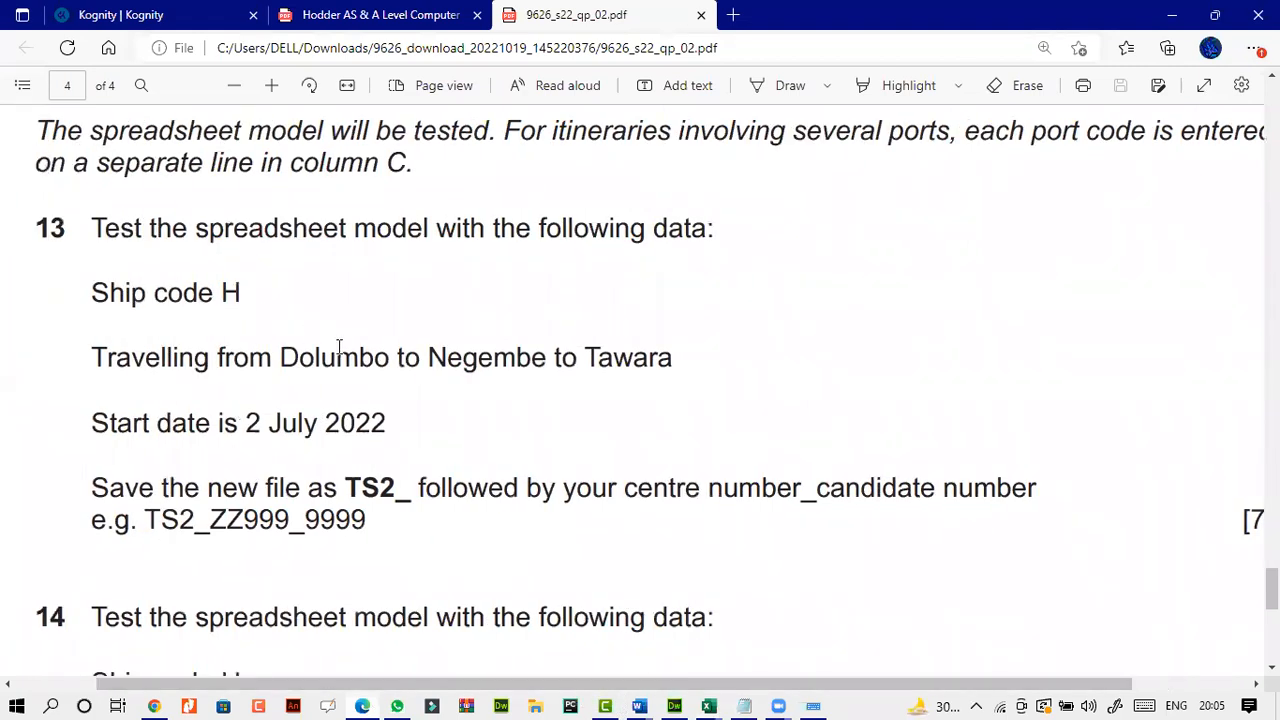
left_click_drag(248, 422, 386, 424)
left_click(252, 422)
left_click_drag(252, 422, 400, 422)
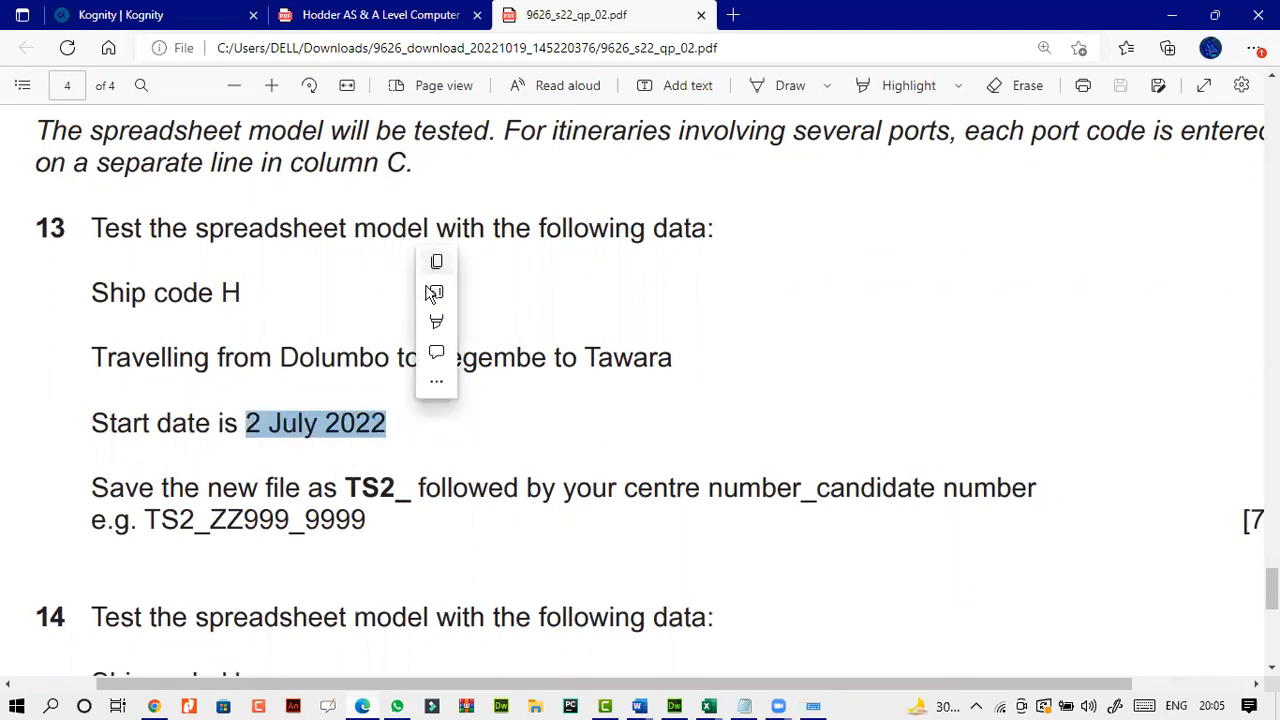
left_click(433, 293)
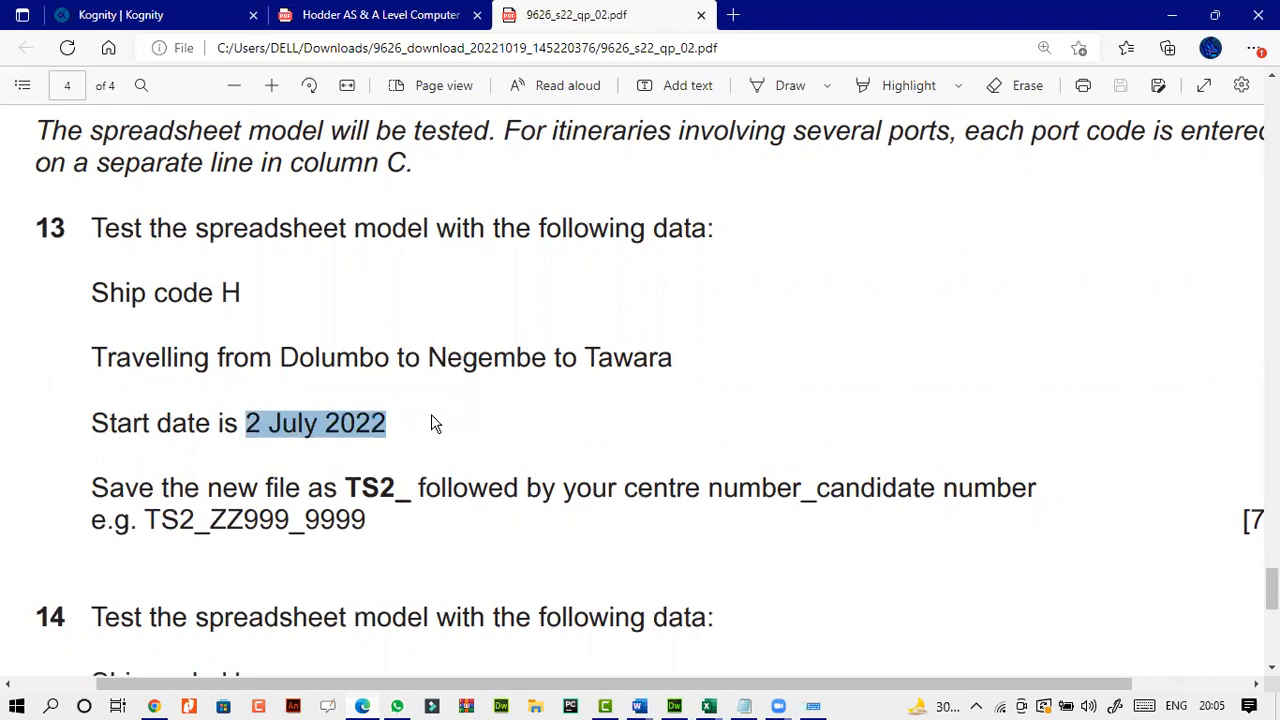
left_click(709, 706)
left_click(463, 605)
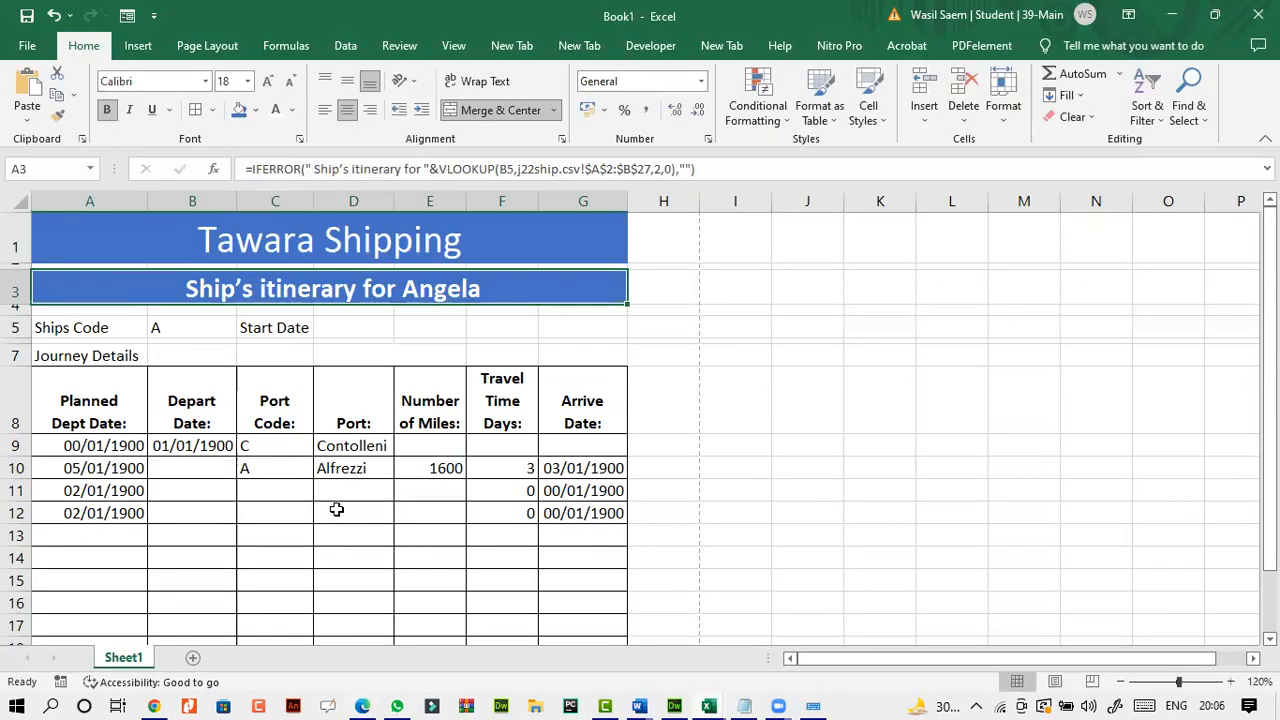
left_click(346, 327)
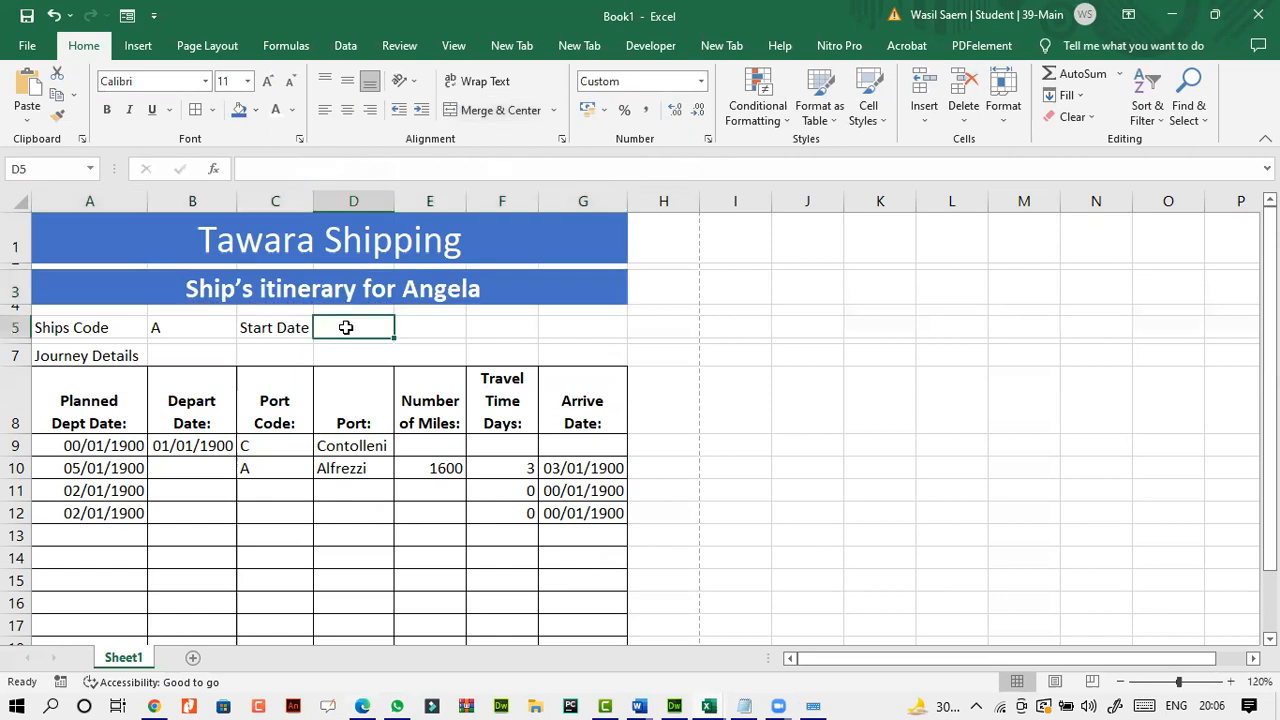
type("02-Jul-22")
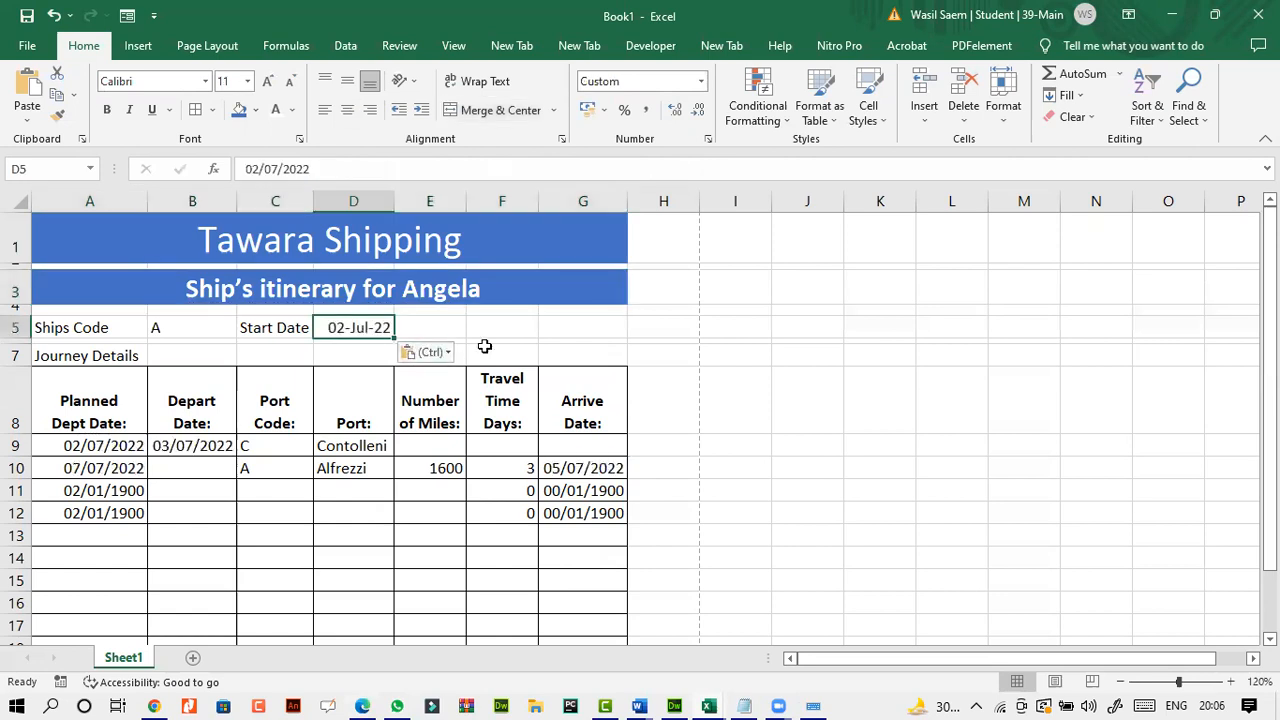
- Set the ship's code in B5 to H
left_click(160, 328)
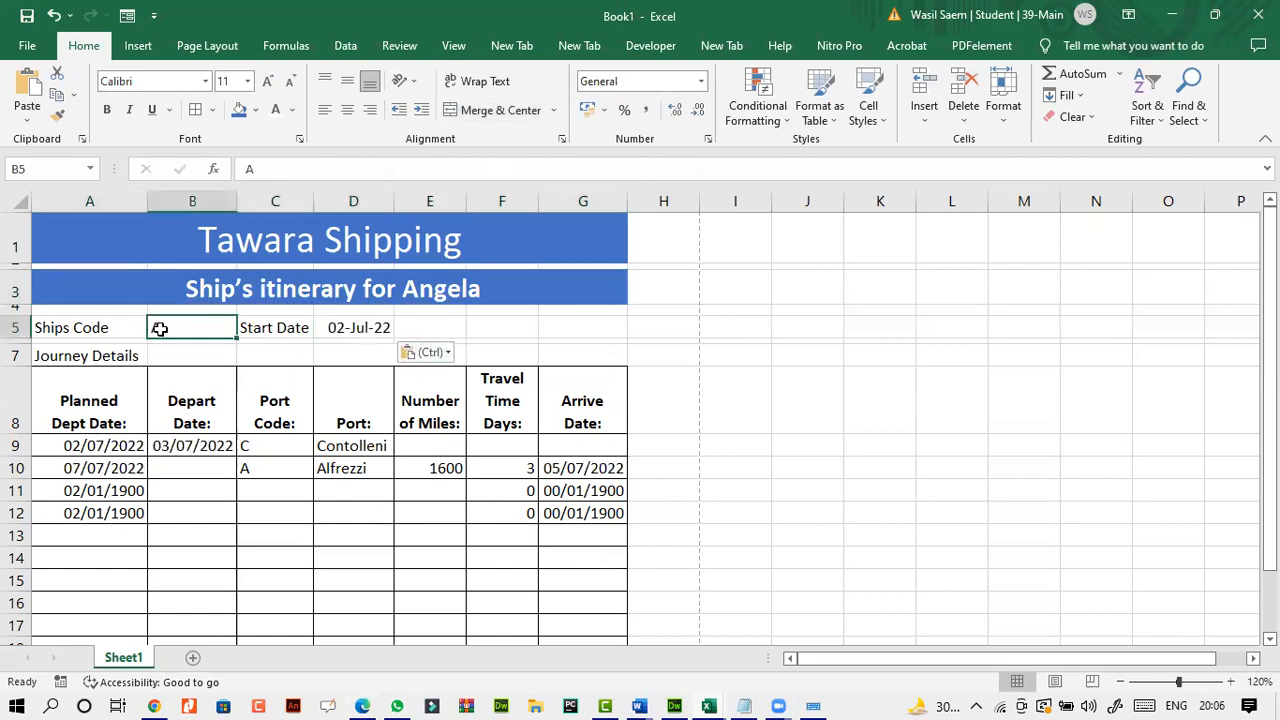
type("H")
left_click(333, 556)
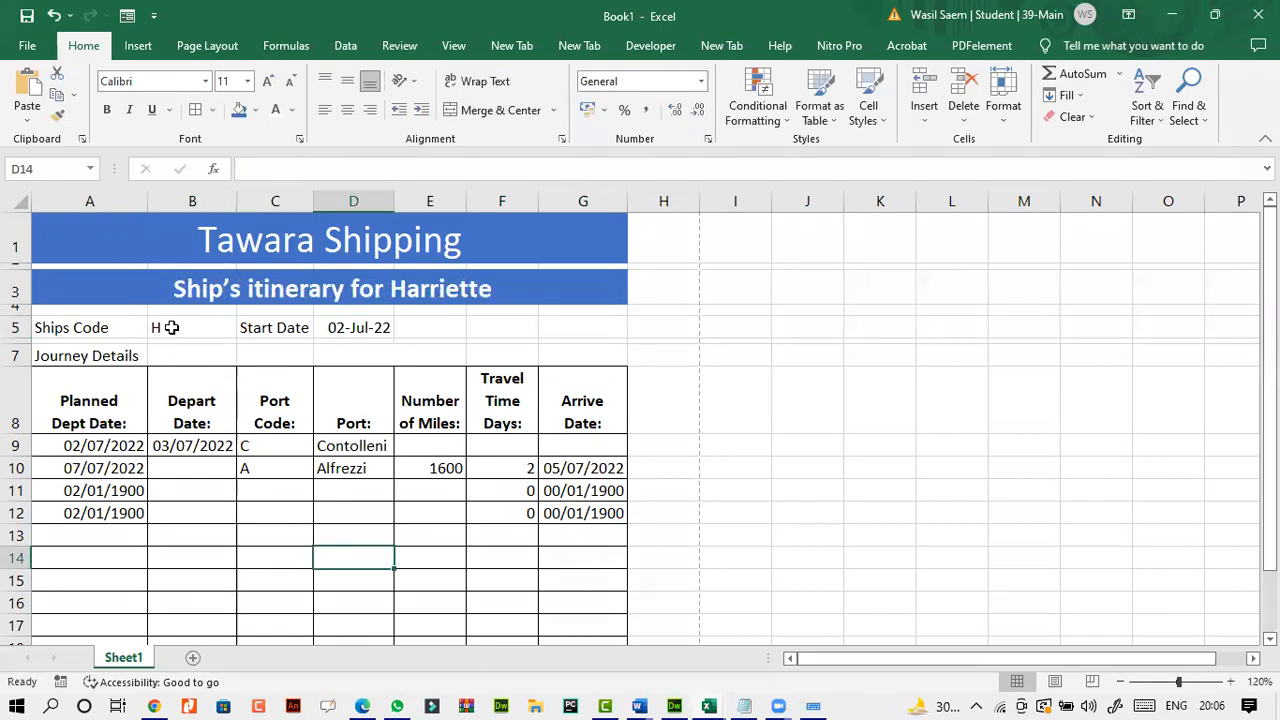
left_click(166, 327)
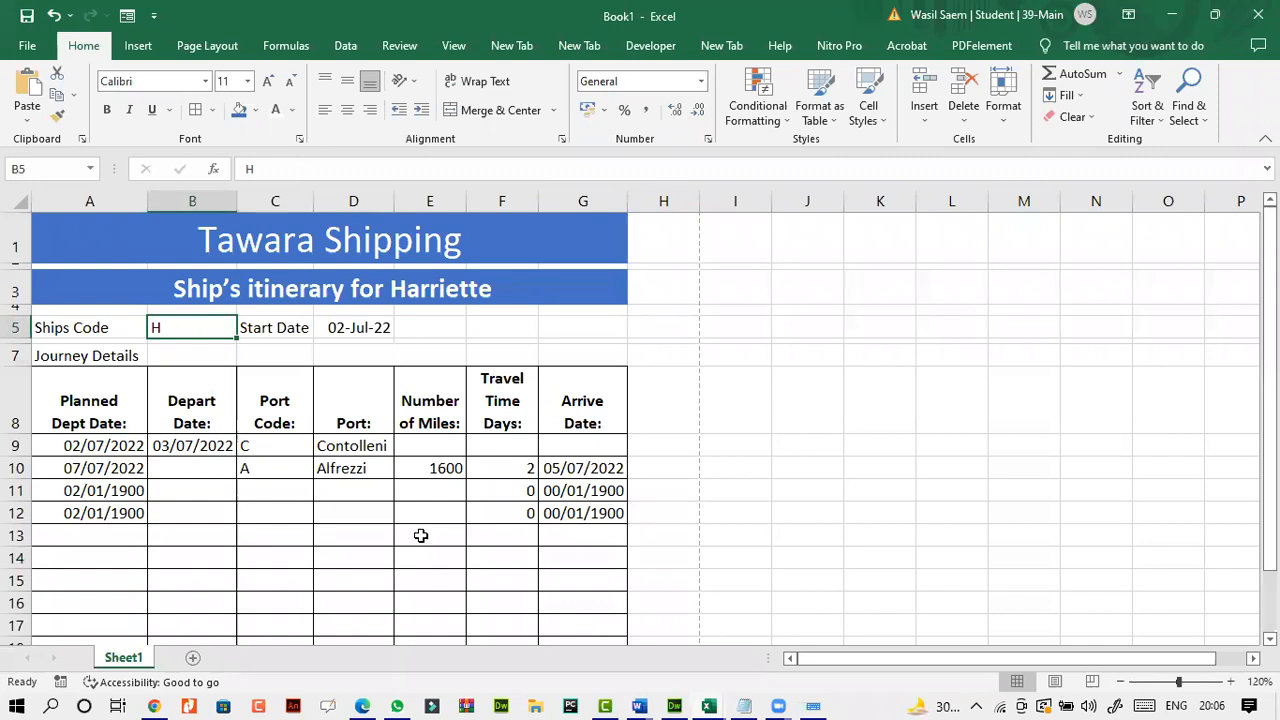
- Compare the task 13 test data with the workbook and inspect the port name formulas in D9 and D10 and the miles formula in E10
left_click(364, 707)
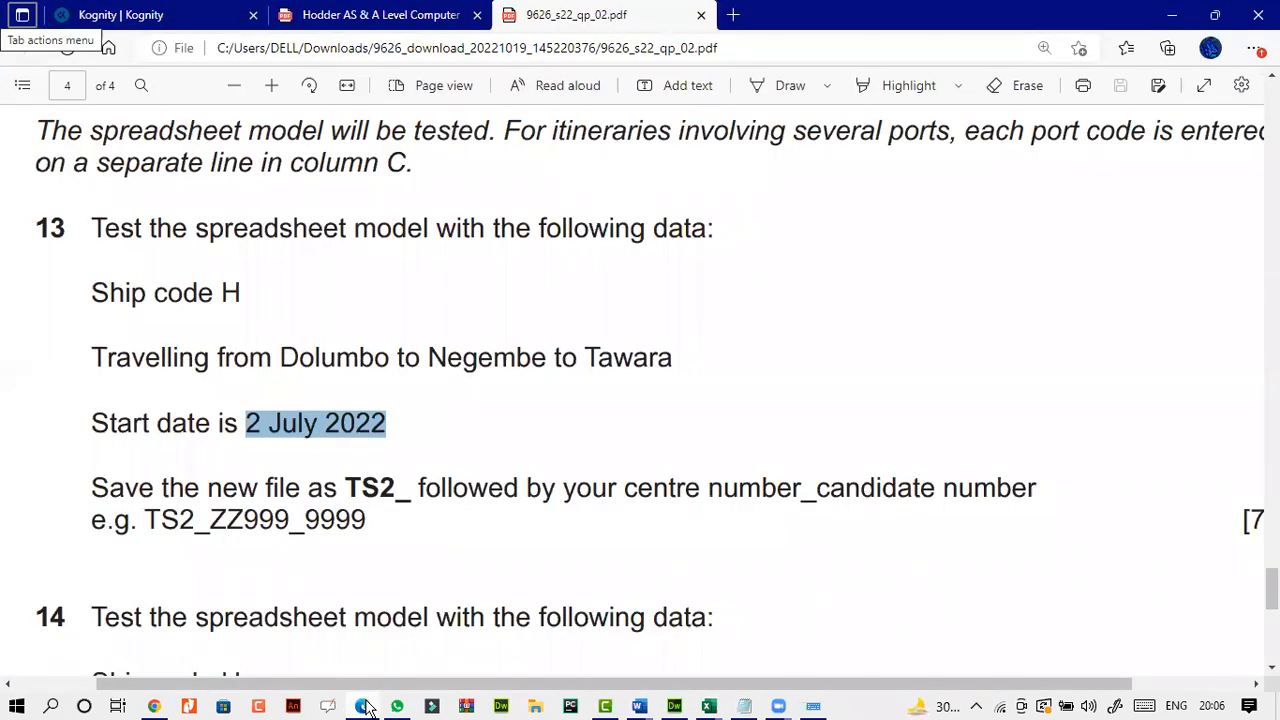
left_click(364, 707)
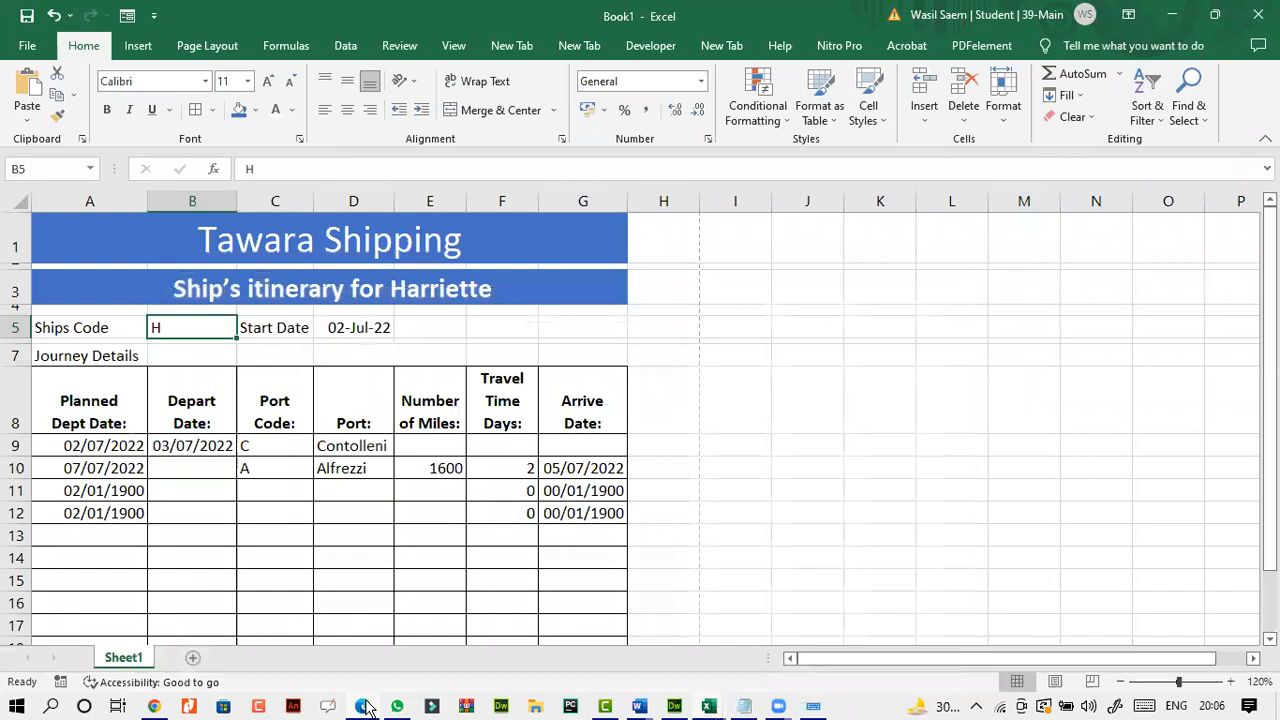
left_click(364, 707)
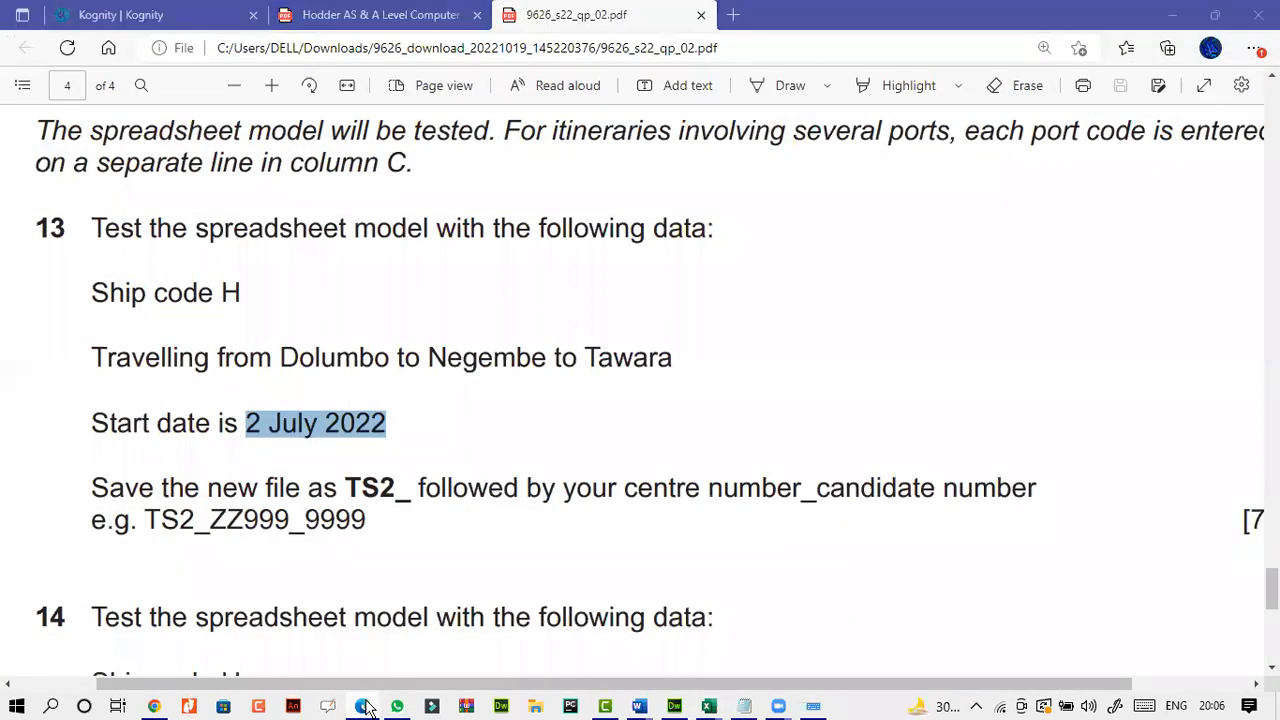
left_click(364, 707)
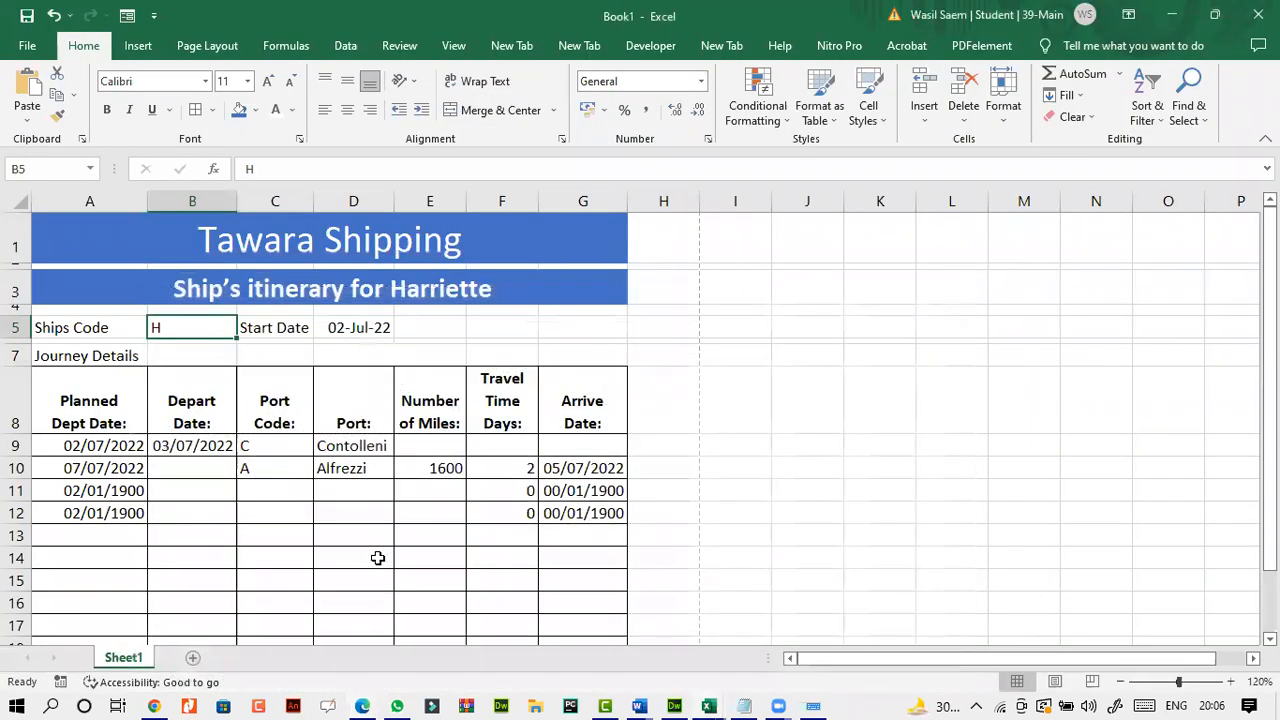
left_click(367, 447)
left_click(366, 470)
left_click(370, 446)
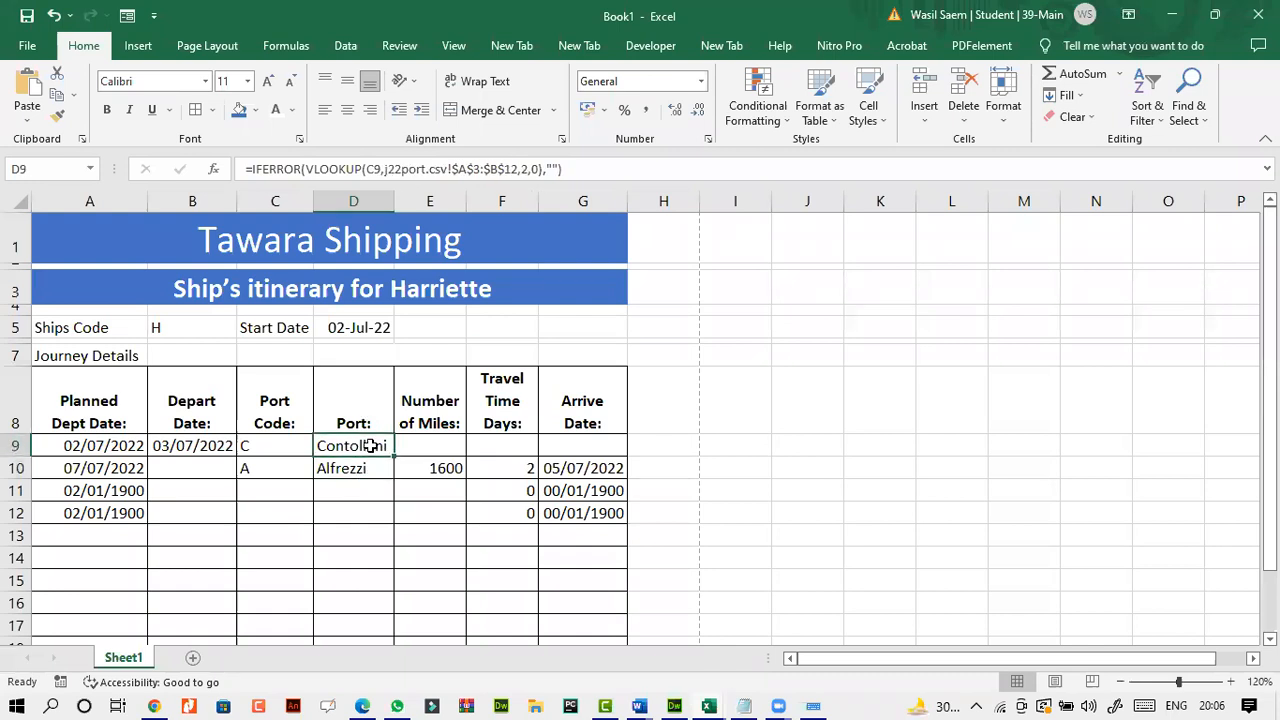
left_click(364, 469)
left_click(405, 472)
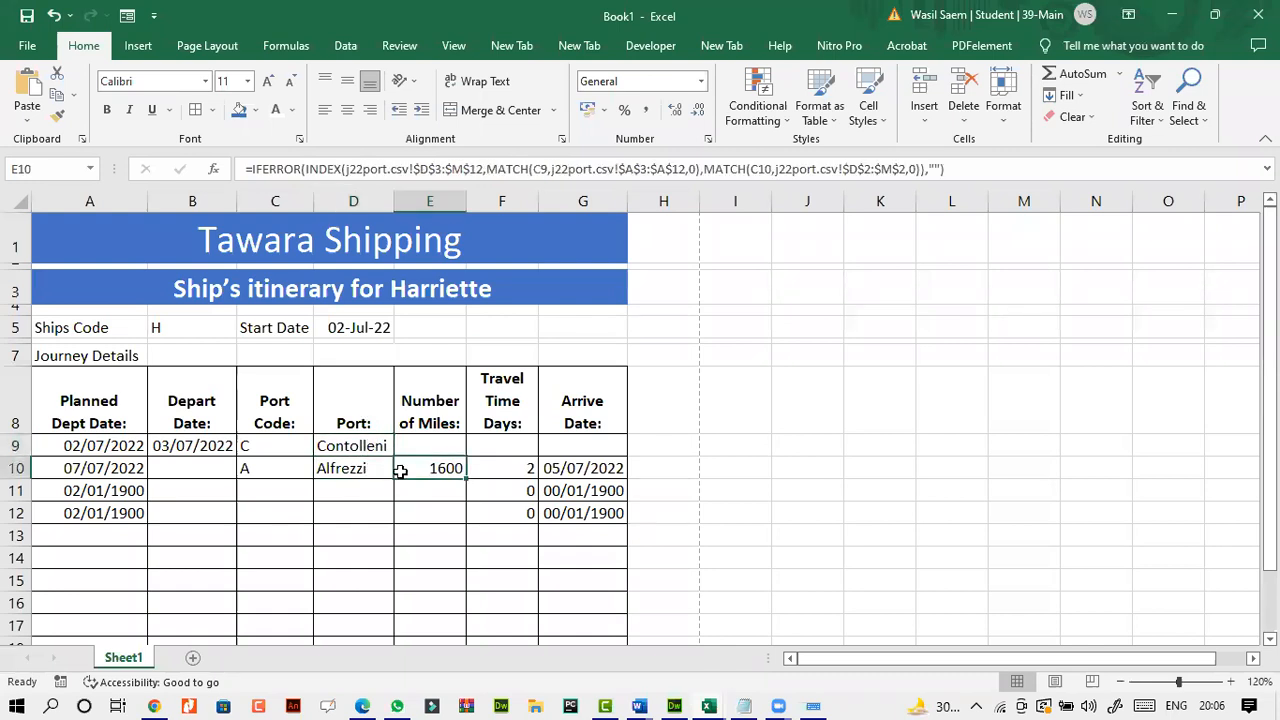
left_click(352, 466)
left_click_drag(350, 428, 348, 446)
- Reread the task 13 route from Dolumbo to Negembe to Tawara and check it against the port codes in C9 and C10
left_click(363, 706)
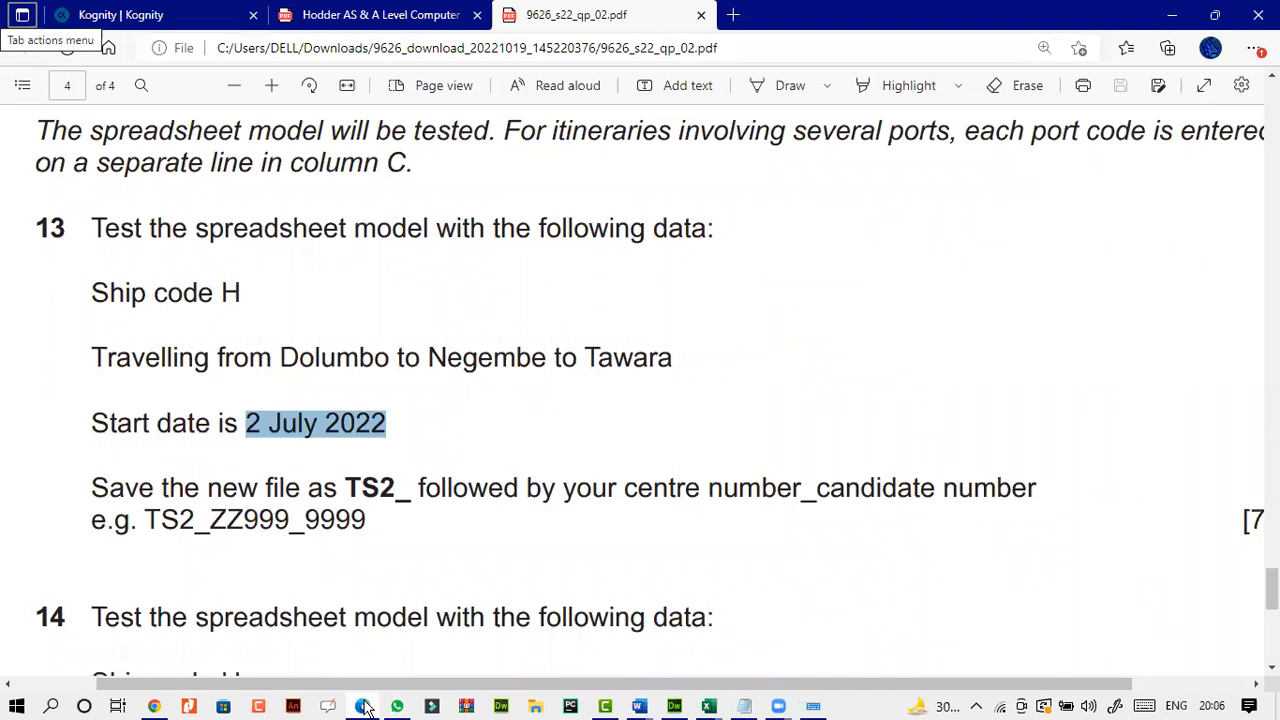
left_click(363, 706)
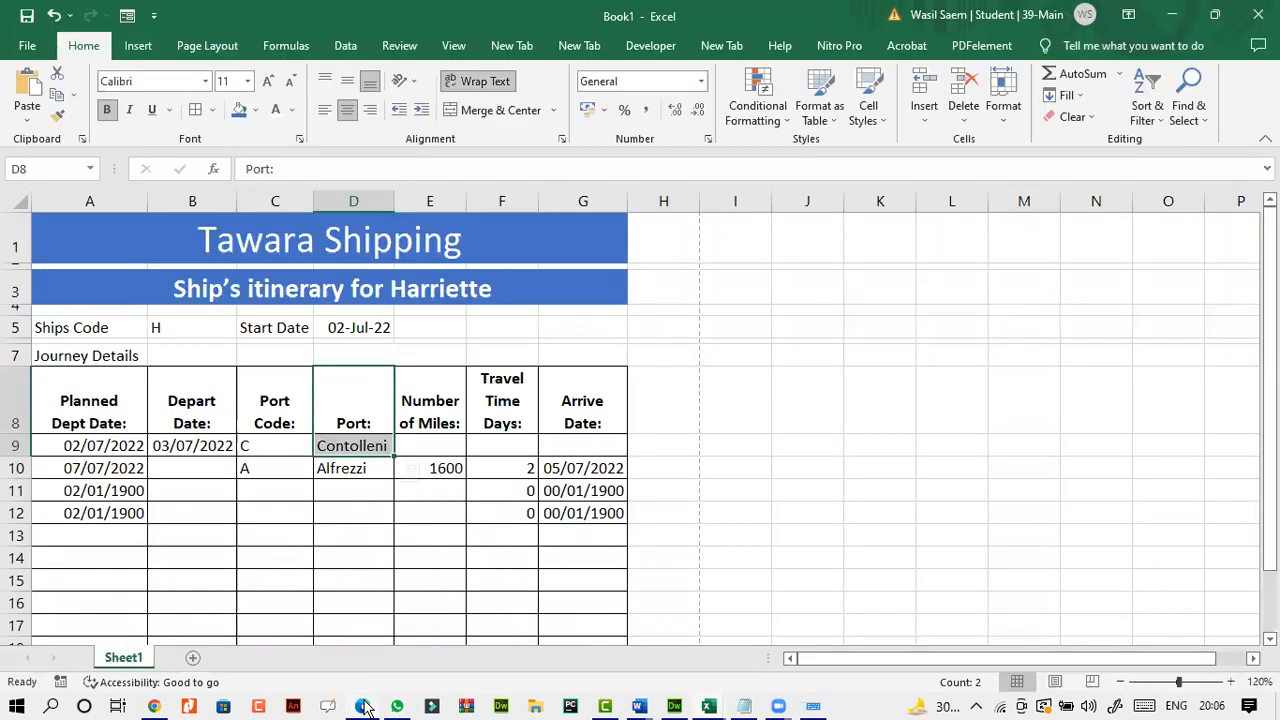
left_click(363, 706)
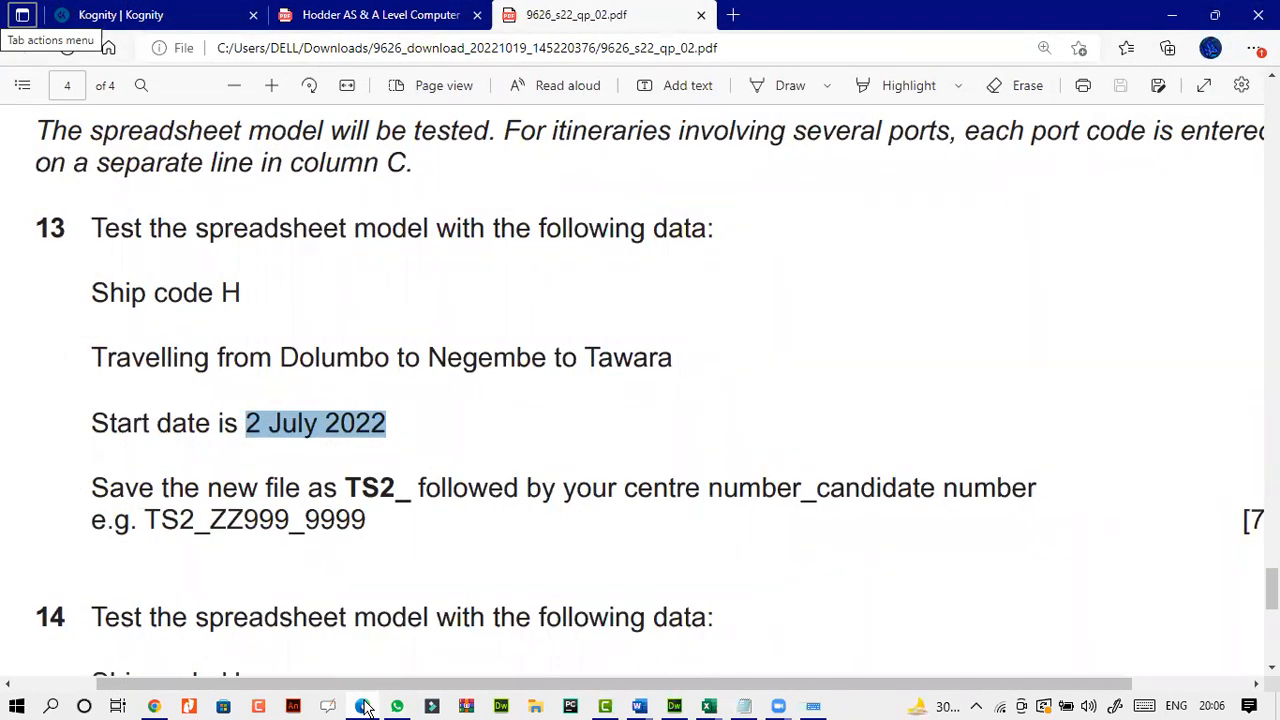
scroll(307, 446, "up", 1)
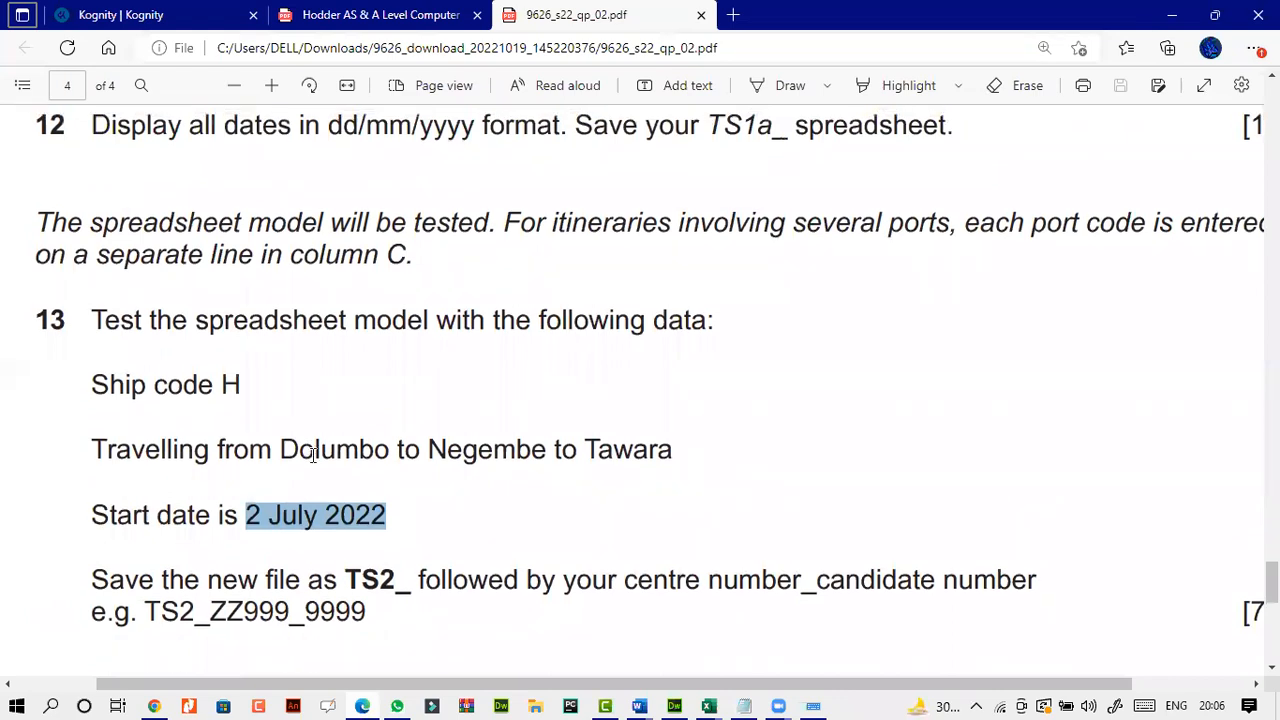
scroll(573, 684, "right", 3)
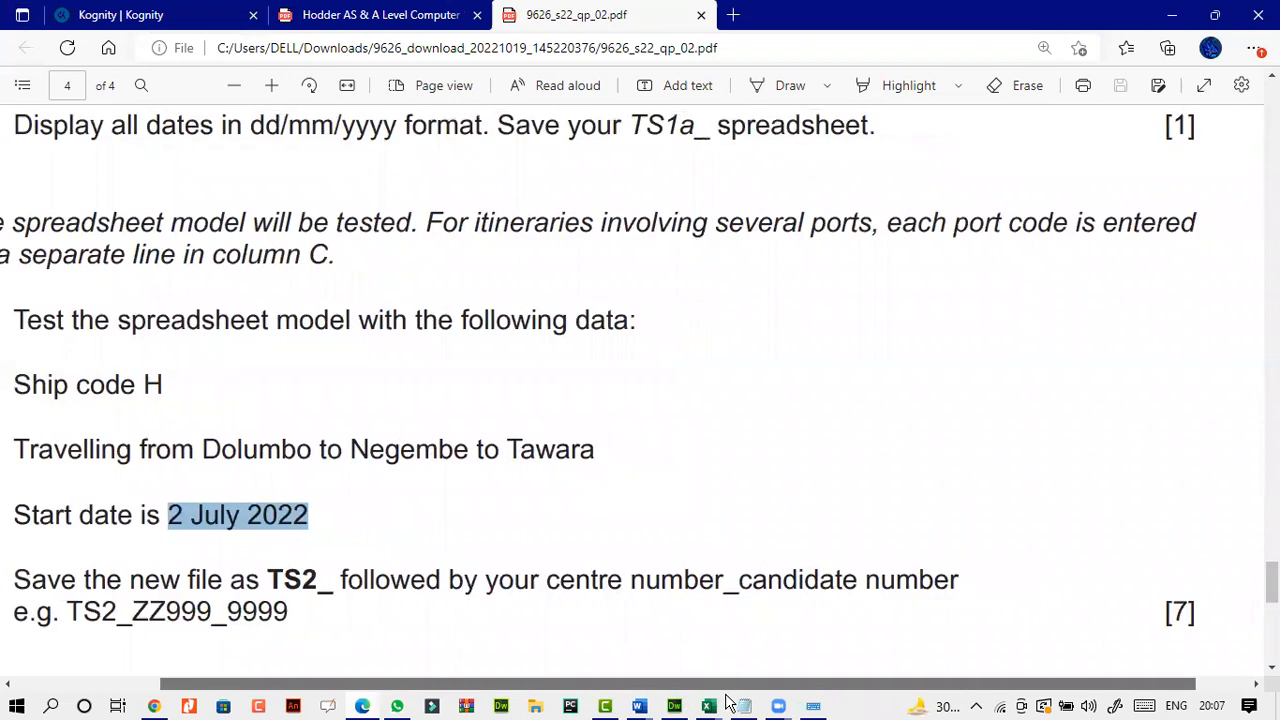
scroll(573, 684, "left", 5)
scroll(397, 462, "down", 1)
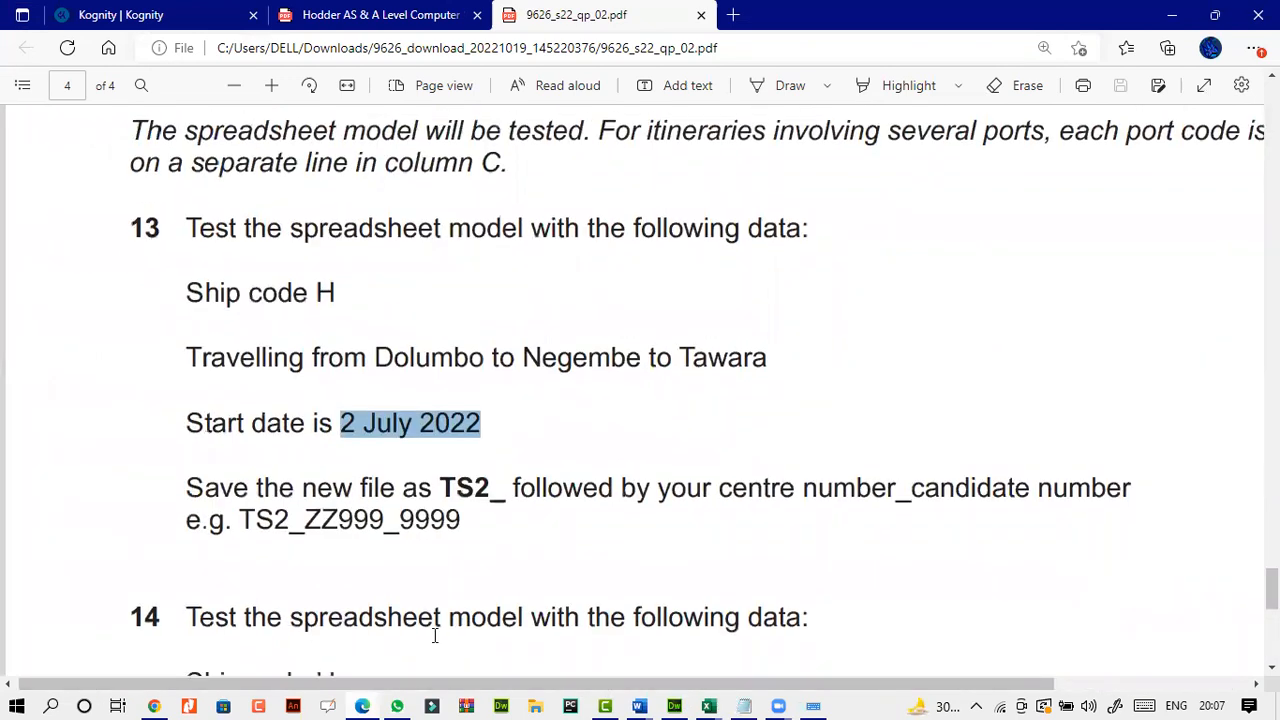
left_click(364, 706)
left_click(267, 466)
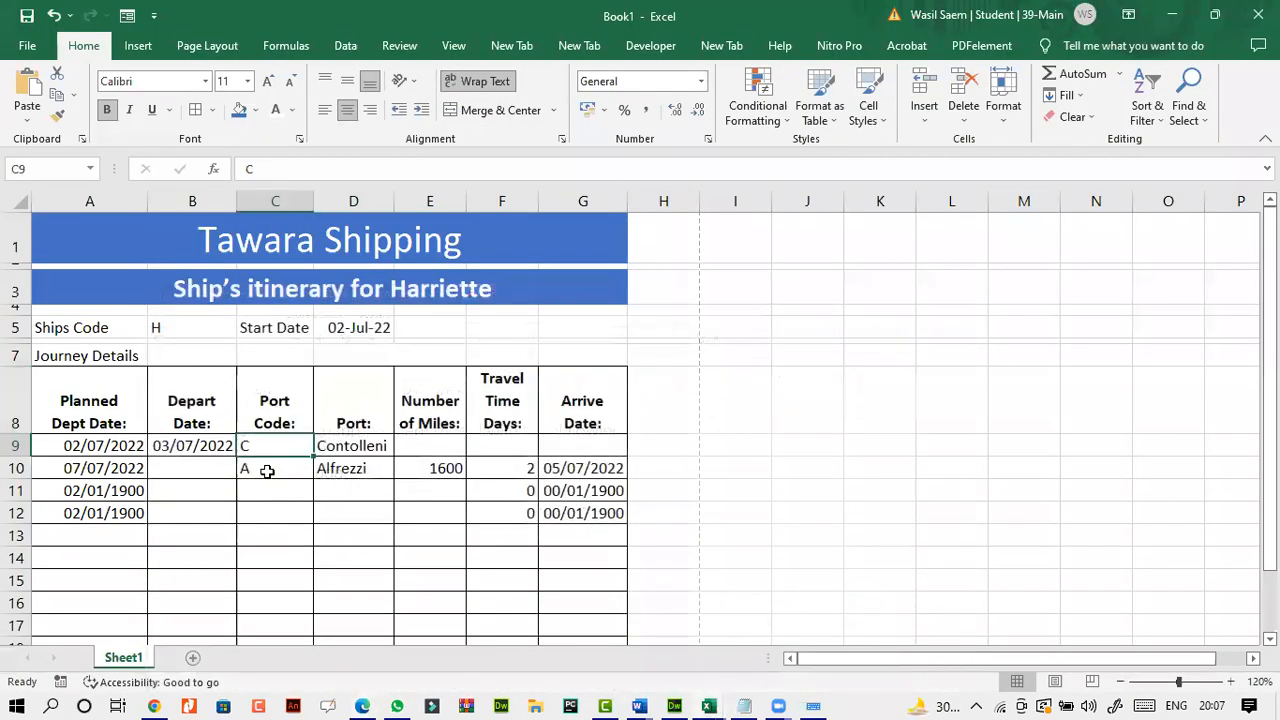
left_click(278, 445)
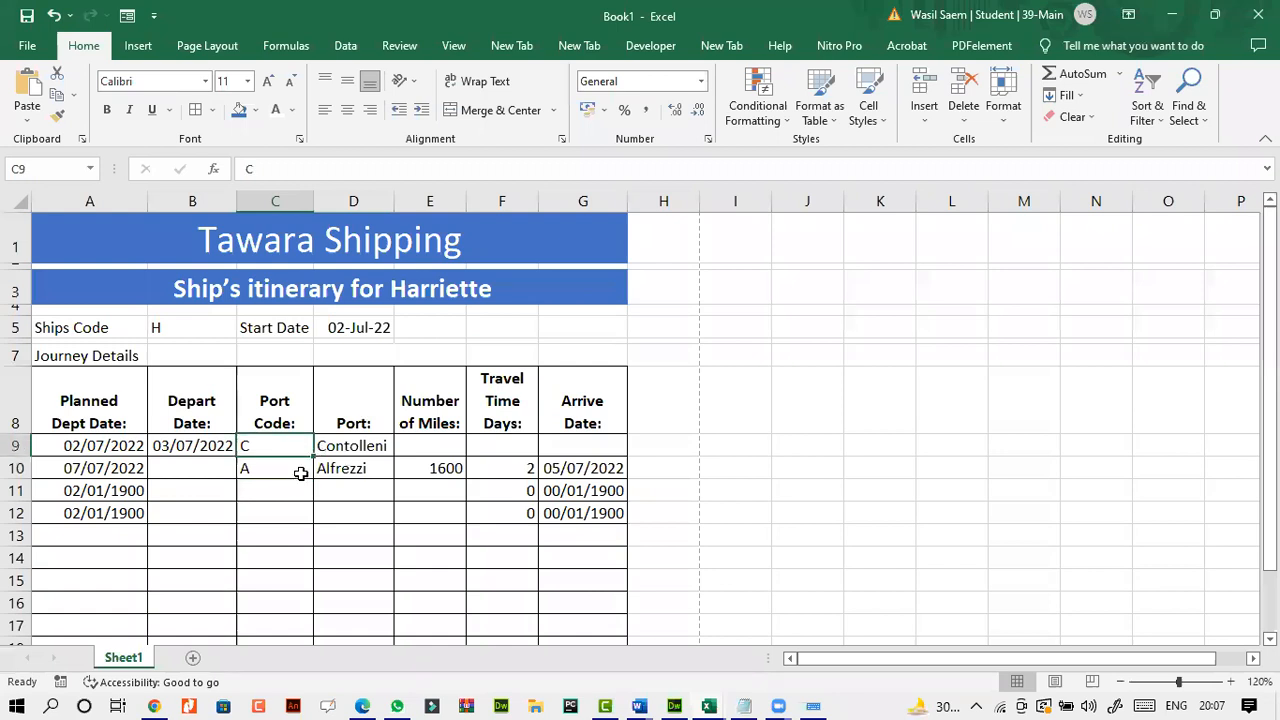
left_click(372, 706)
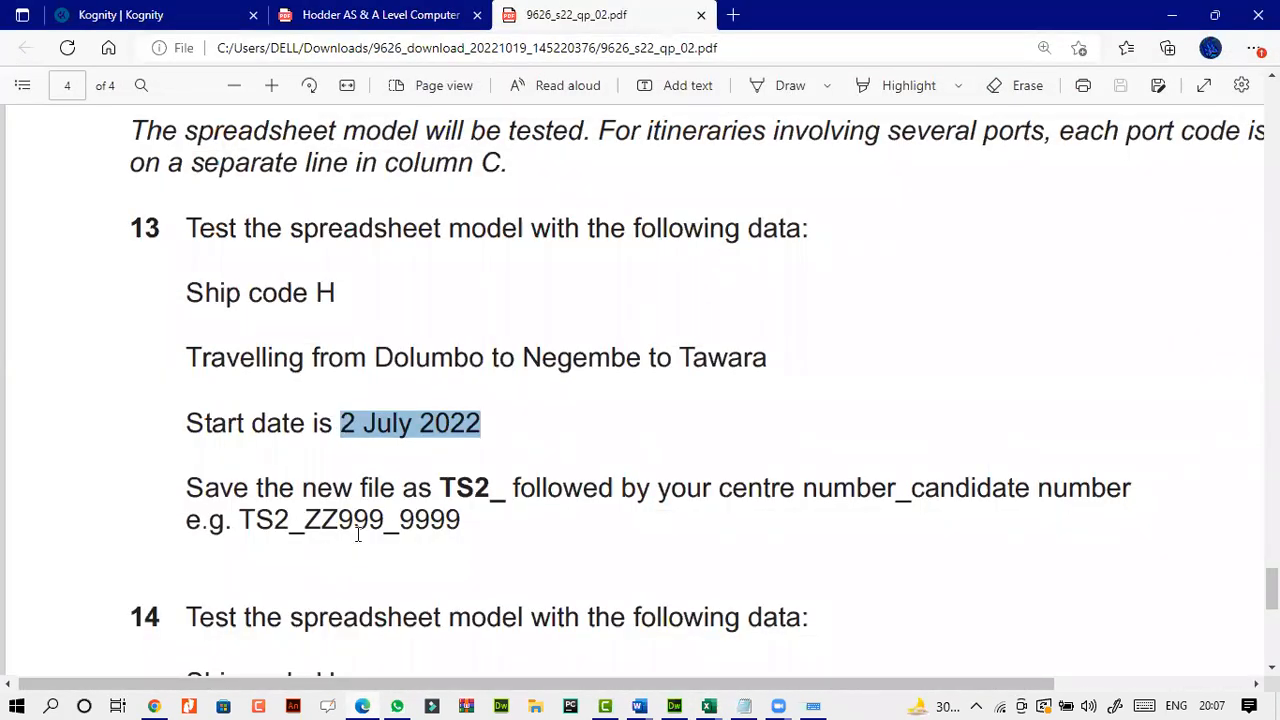
left_click_drag(376, 370, 486, 360)
left_click(632, 376)
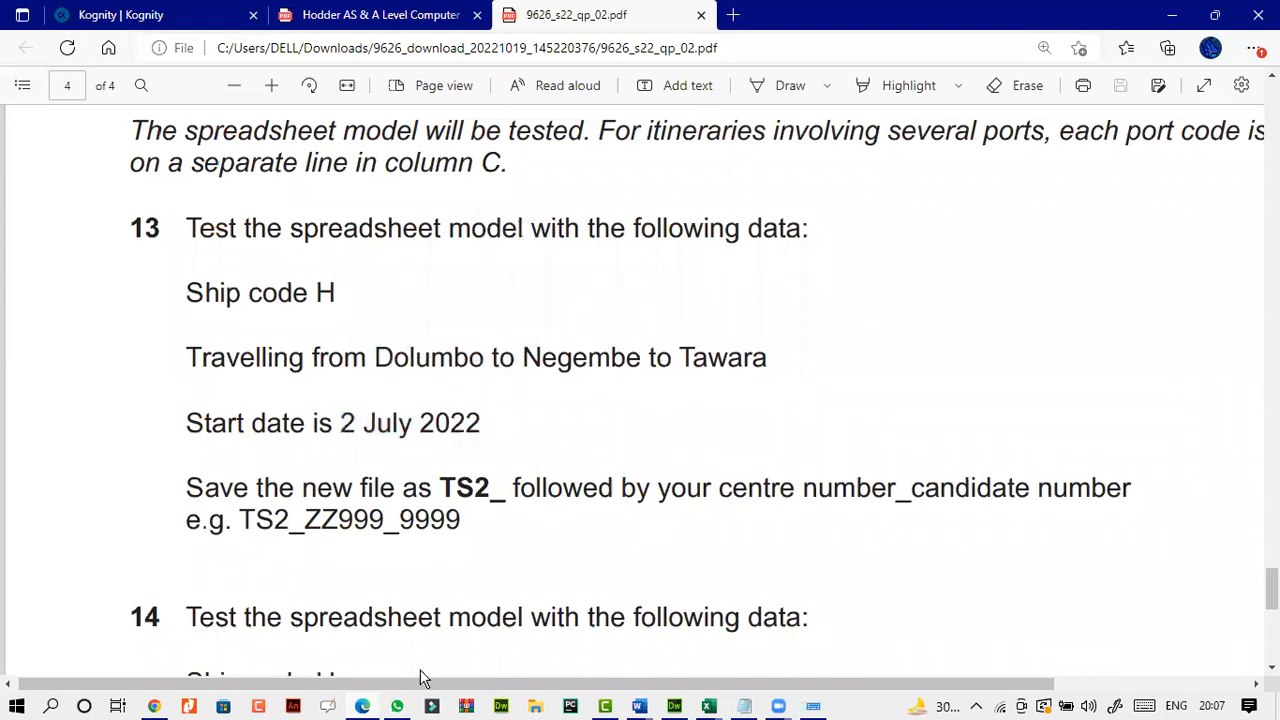
- Check the task 13 route in the exam paper and set the departure port code in C9 to D for Dolumbo
left_click(362, 706)
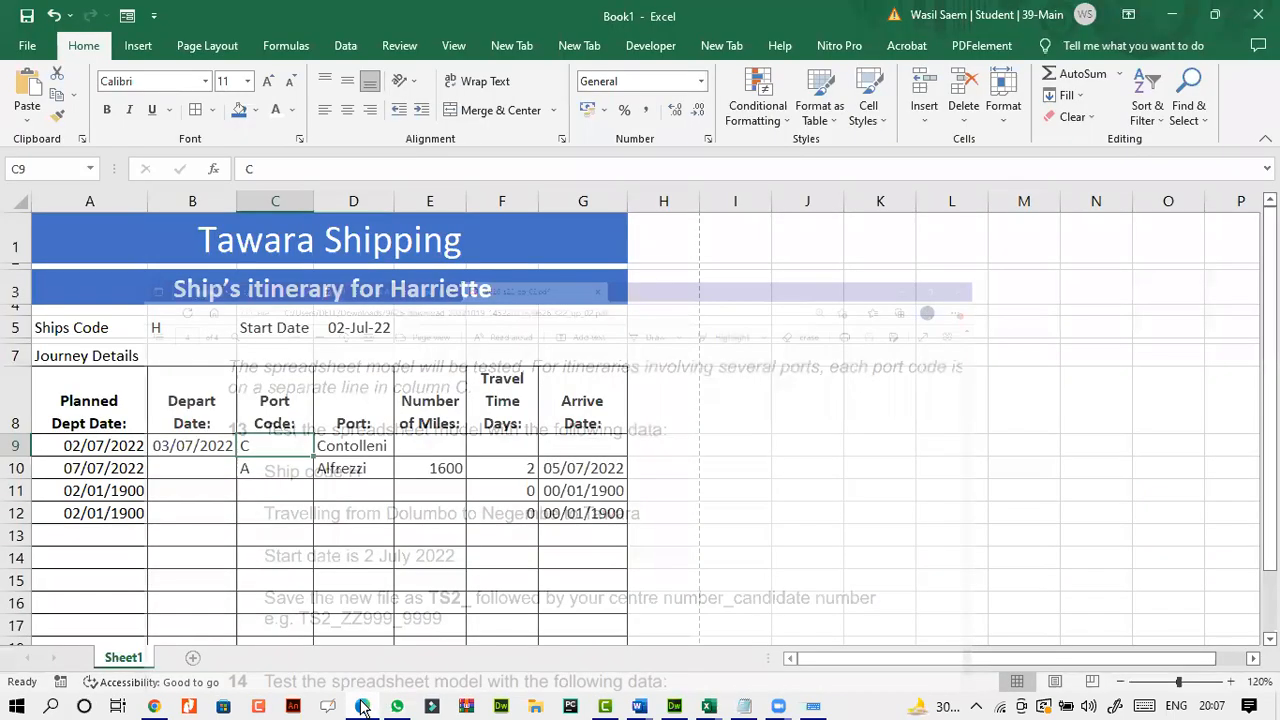
left_click(358, 466)
left_click(358, 446)
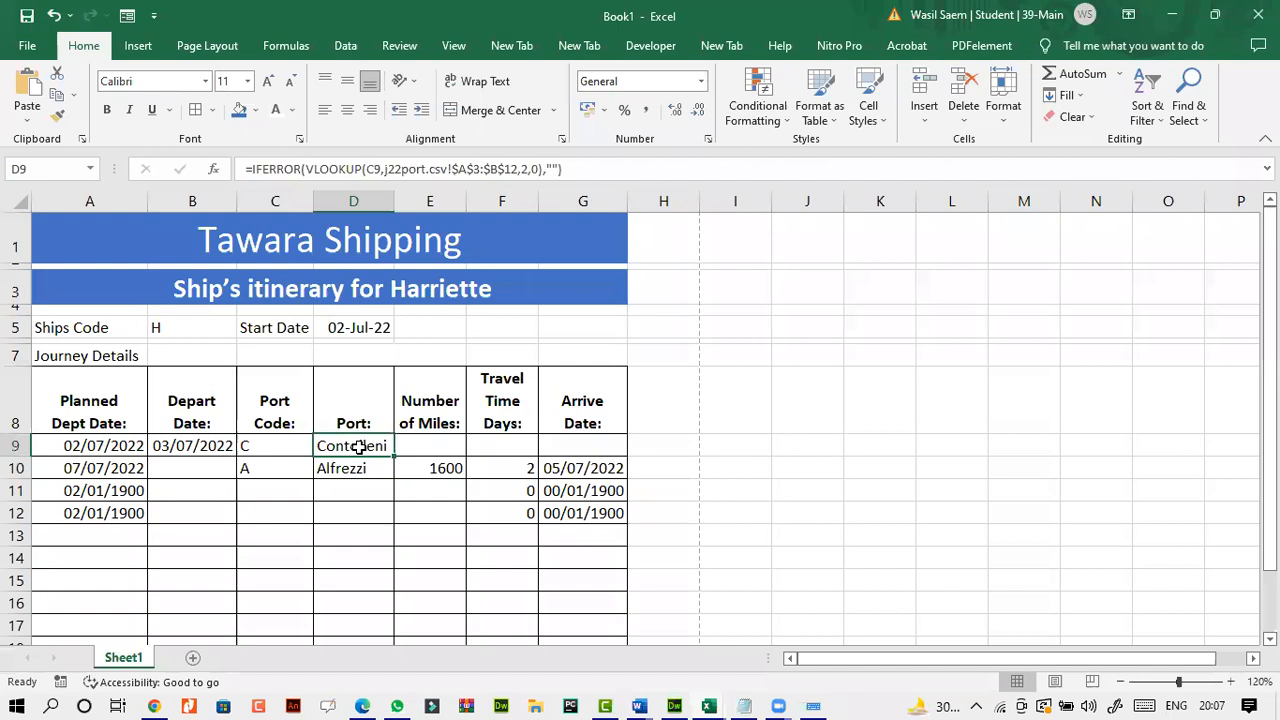
left_click(364, 706)
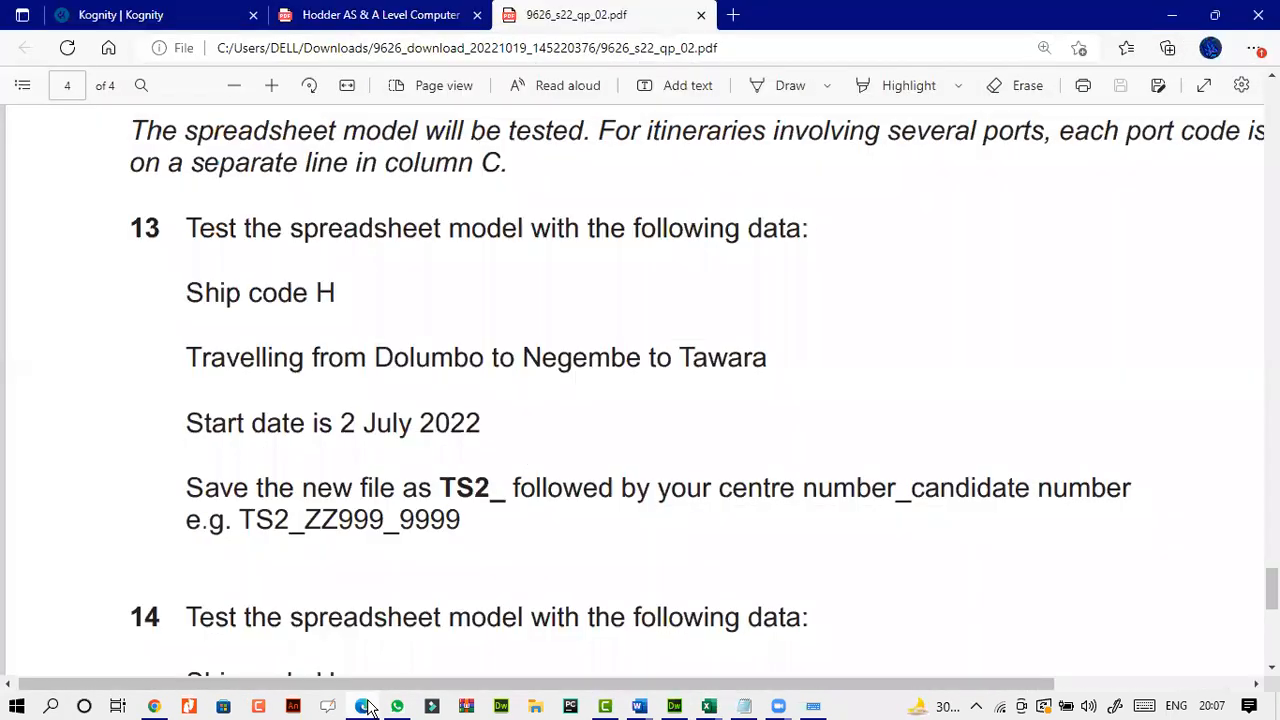
left_click(364, 706)
left_click(258, 447)
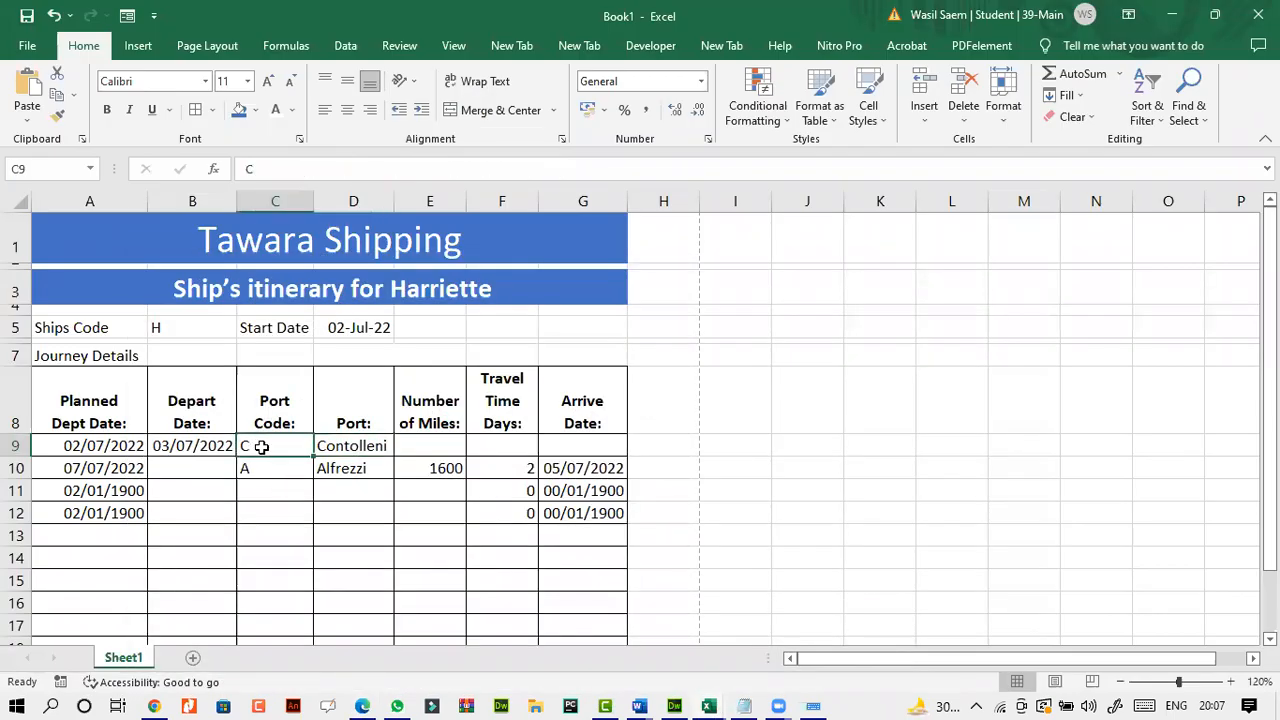
type("D")
left_click(322, 520)
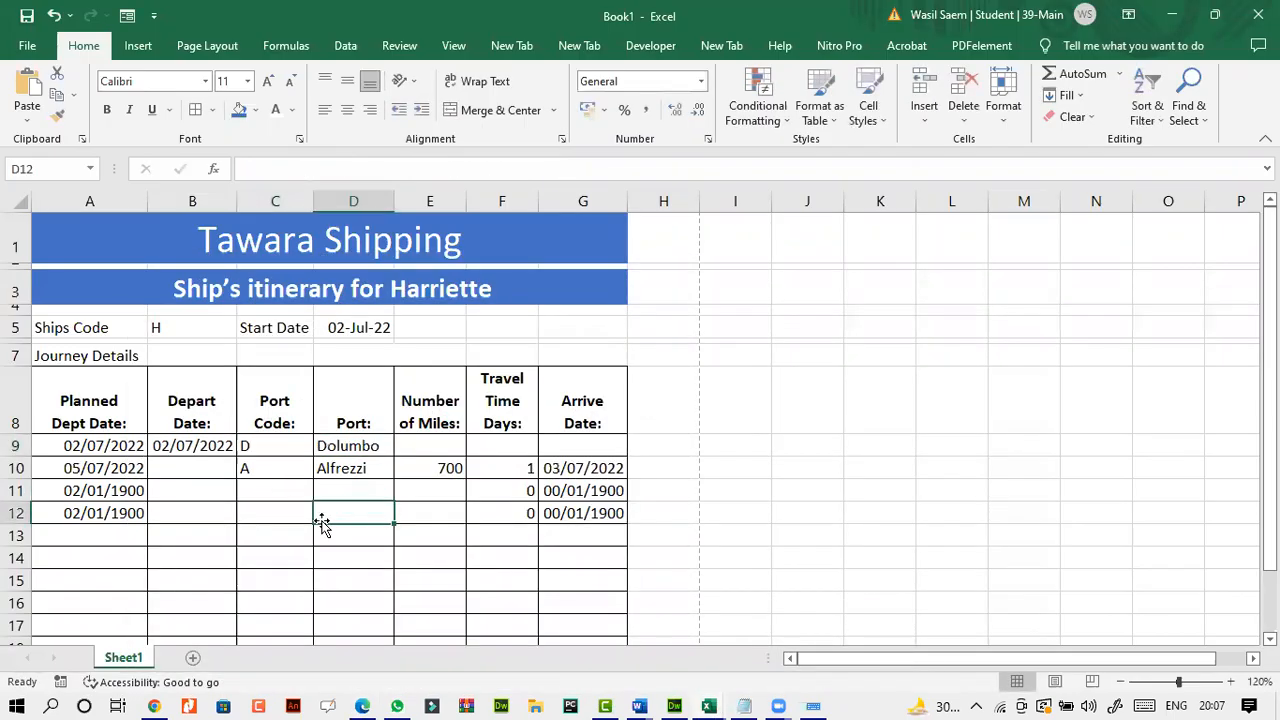
- Set the second port code in C10 to N for Negembe, following the task 13 route
left_click(376, 706)
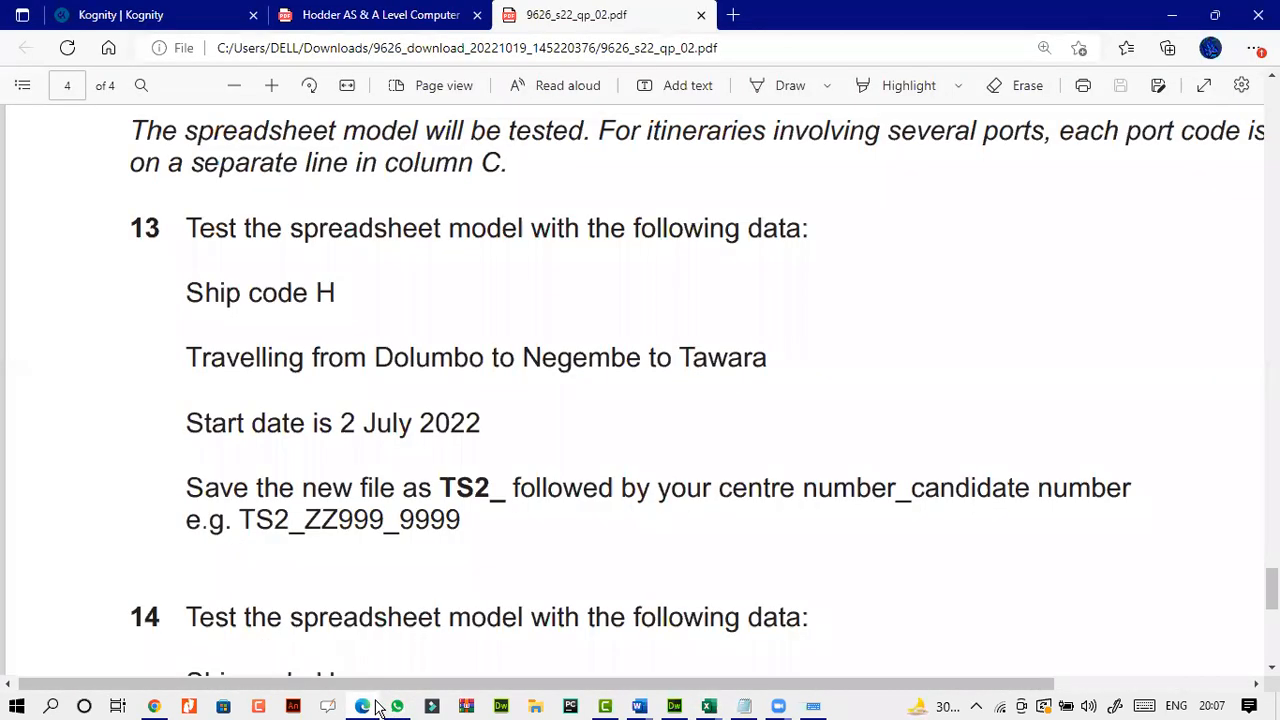
left_click(376, 706)
left_click(260, 466)
type("N")
left_click(306, 534)
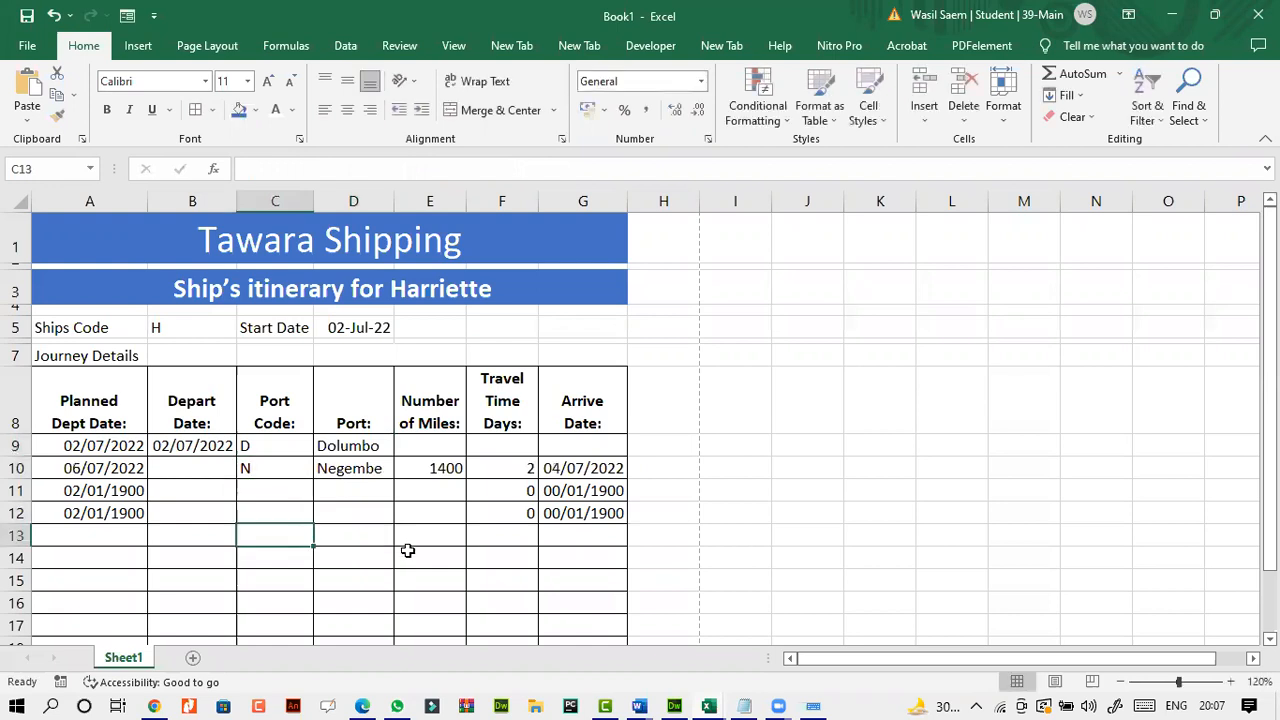
- Compare the port codes in C9 and C10 with the route given in task 13 of the exam paper
left_click(271, 449)
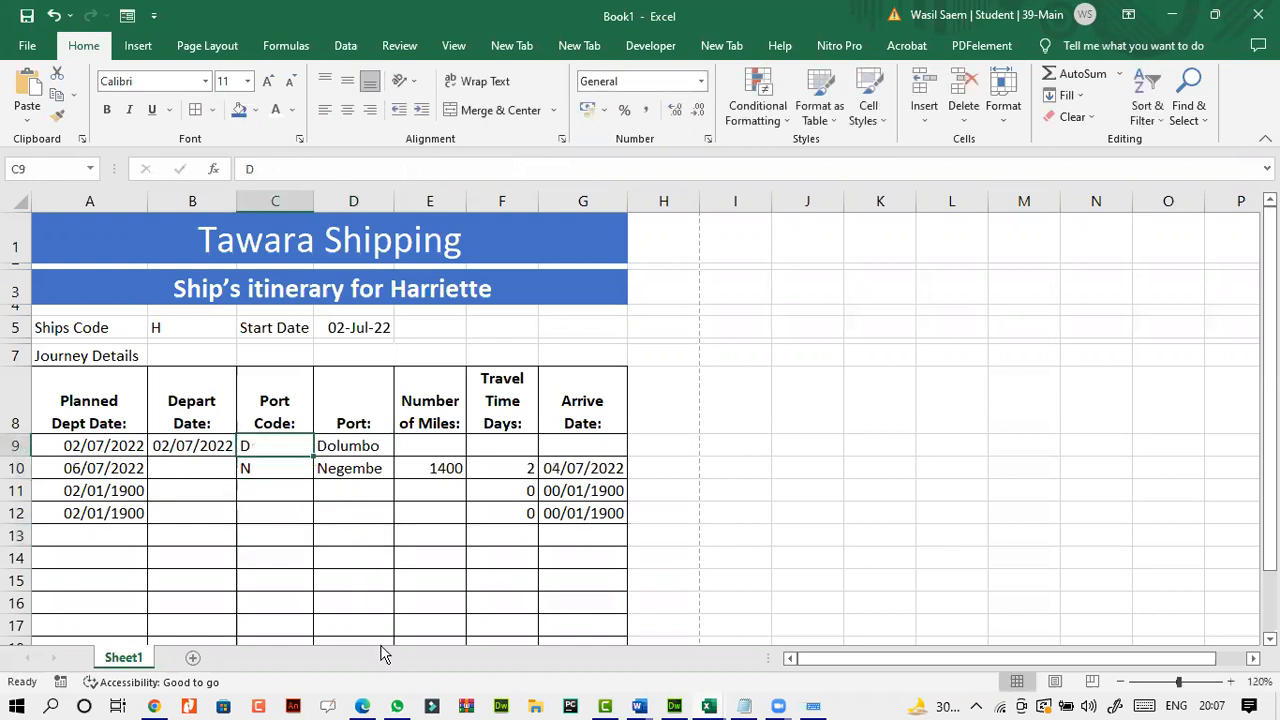
left_click(362, 706)
left_click(362, 706)
left_click(276, 463)
left_click(274, 446)
left_click(272, 464)
left_click(282, 449)
left_click(290, 470)
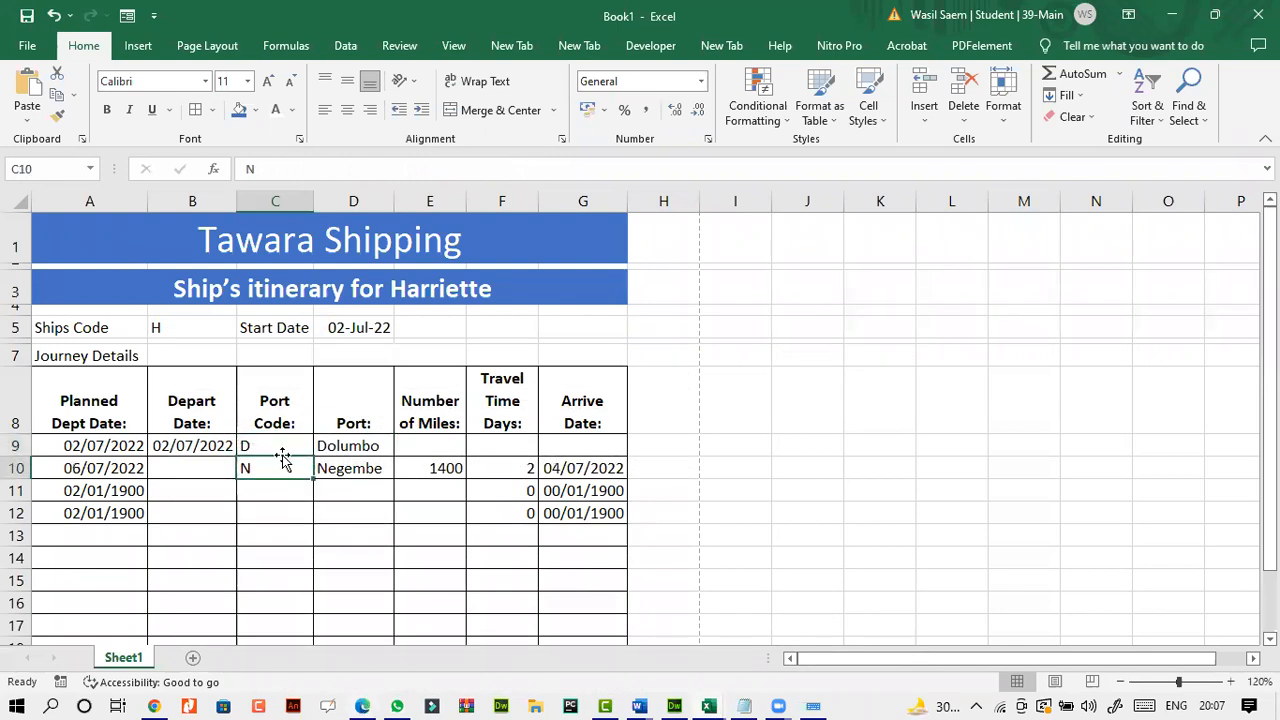
left_click(372, 707)
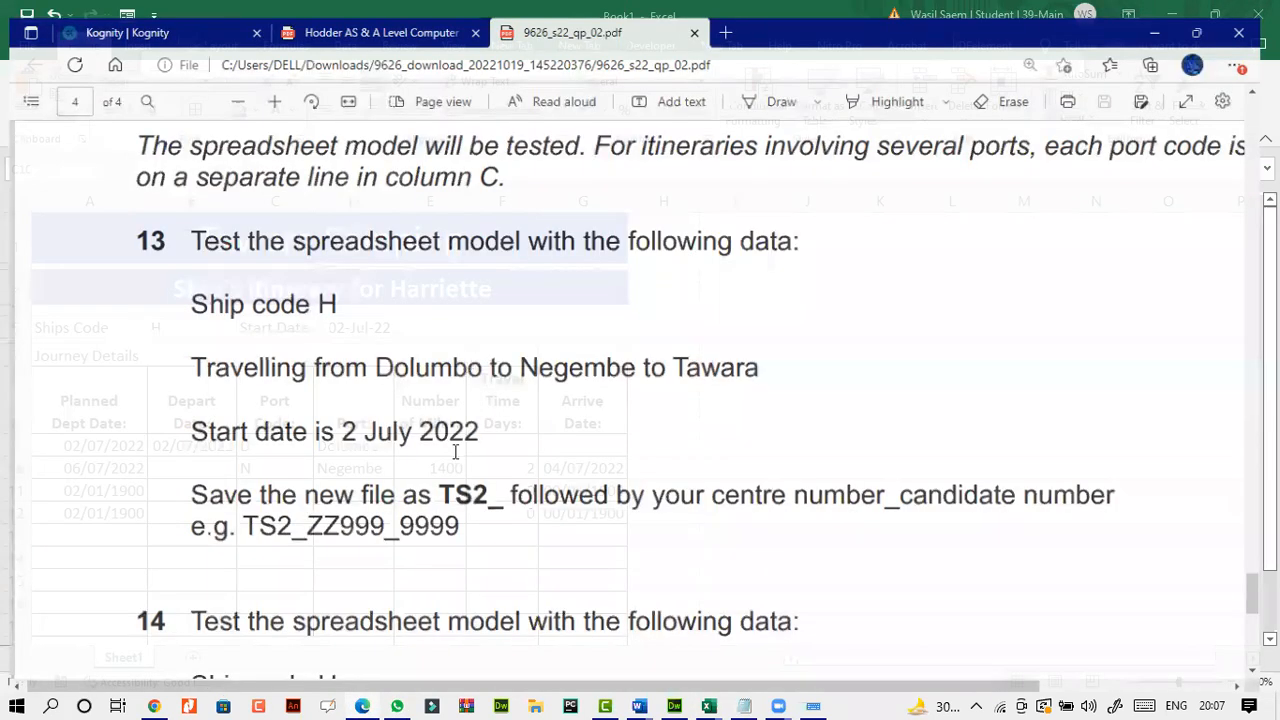
scroll(440, 487, "down", 3)
scroll(440, 487, "up", 3)
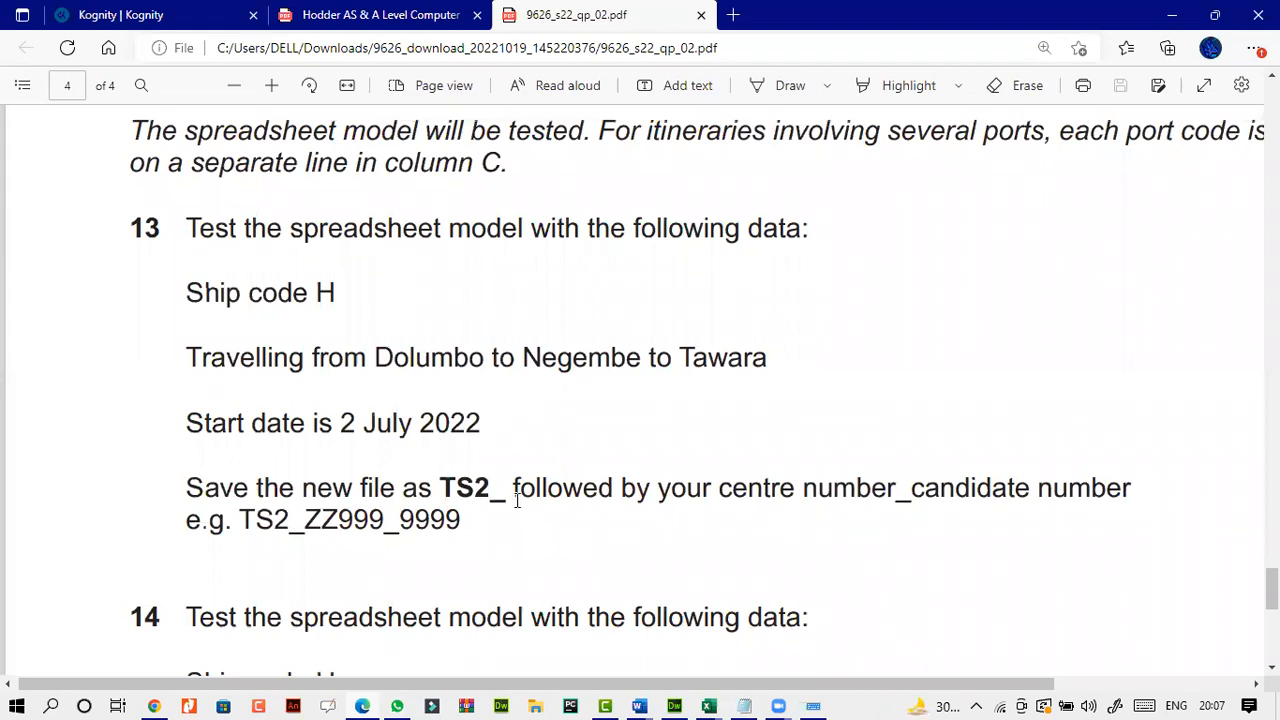
- Find the ship code in task 14 of the exam paper and set the ship's code in B5 to U
left_click_drag(197, 232, 490, 425)
scroll(320, 400, "down", 4)
left_click(348, 425)
double_click(324, 408)
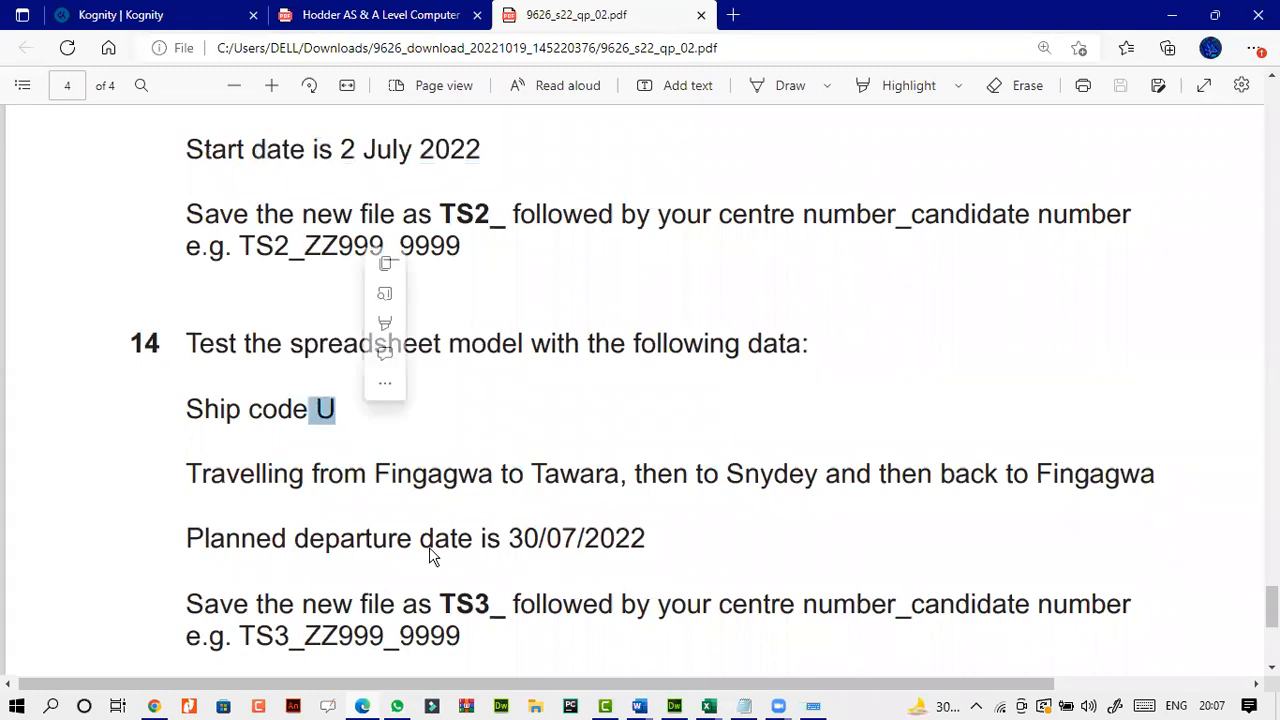
left_click(362, 706)
left_click(161, 327)
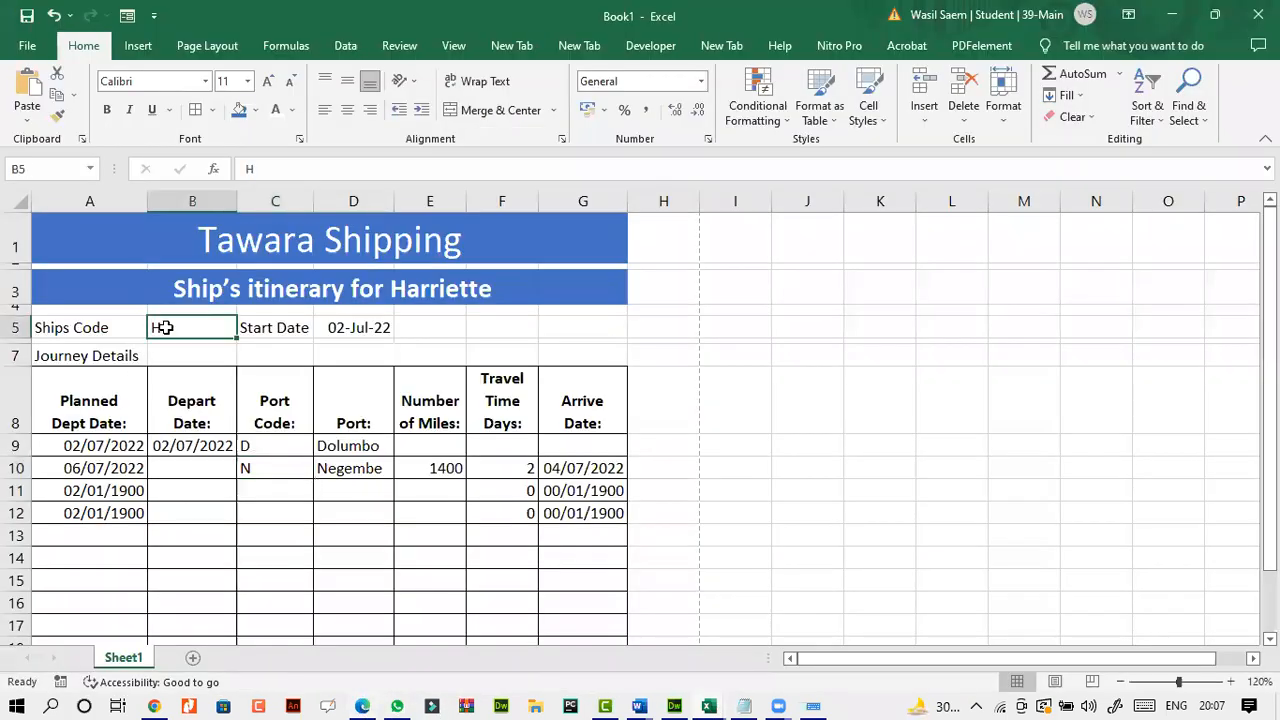
type("U")
left_click(226, 488)
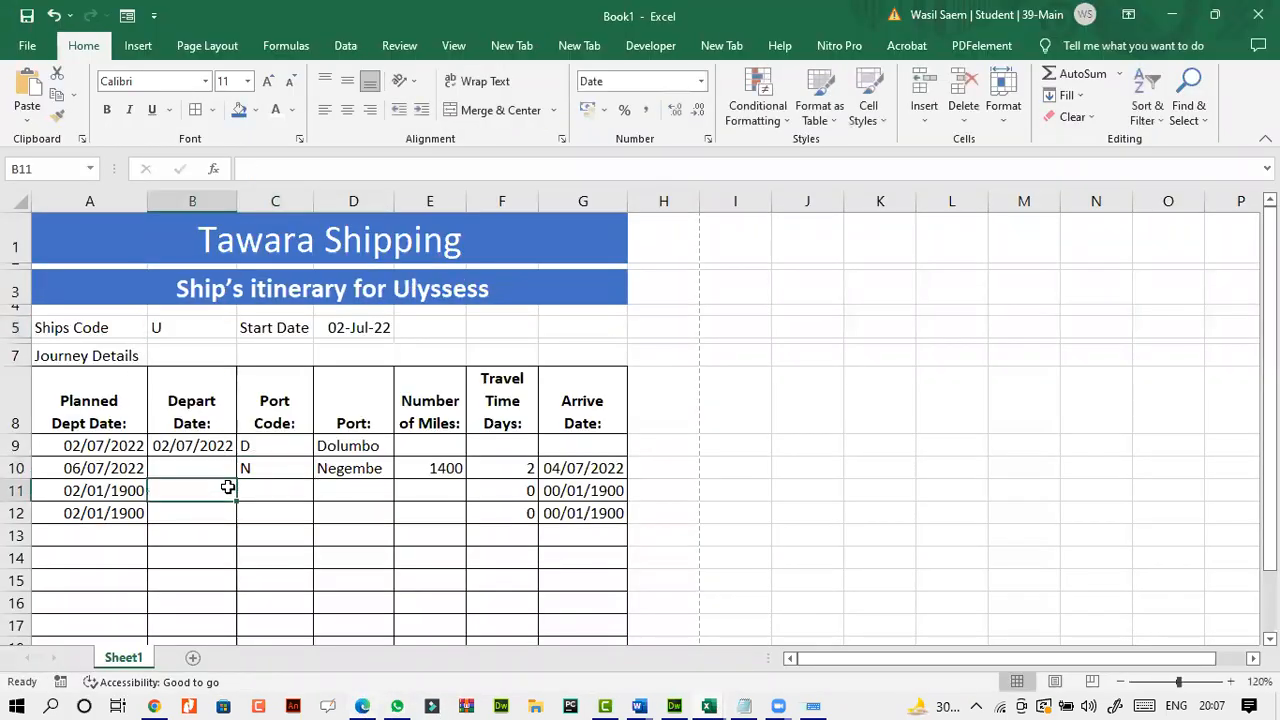
- Copy the planned departure date 30/07/2022 from task 14 of the exam paper into the Start Date cell D5 of the workbook
left_click(362, 706)
mouse_move(510, 540)
left_mouse_down()
mouse_move(648, 538)
mouse_move(507, 538)
left_mouse_up()
left_click(649, 538)
left_click(540, 378)
key("alt+Tab")
left_click(365, 327)
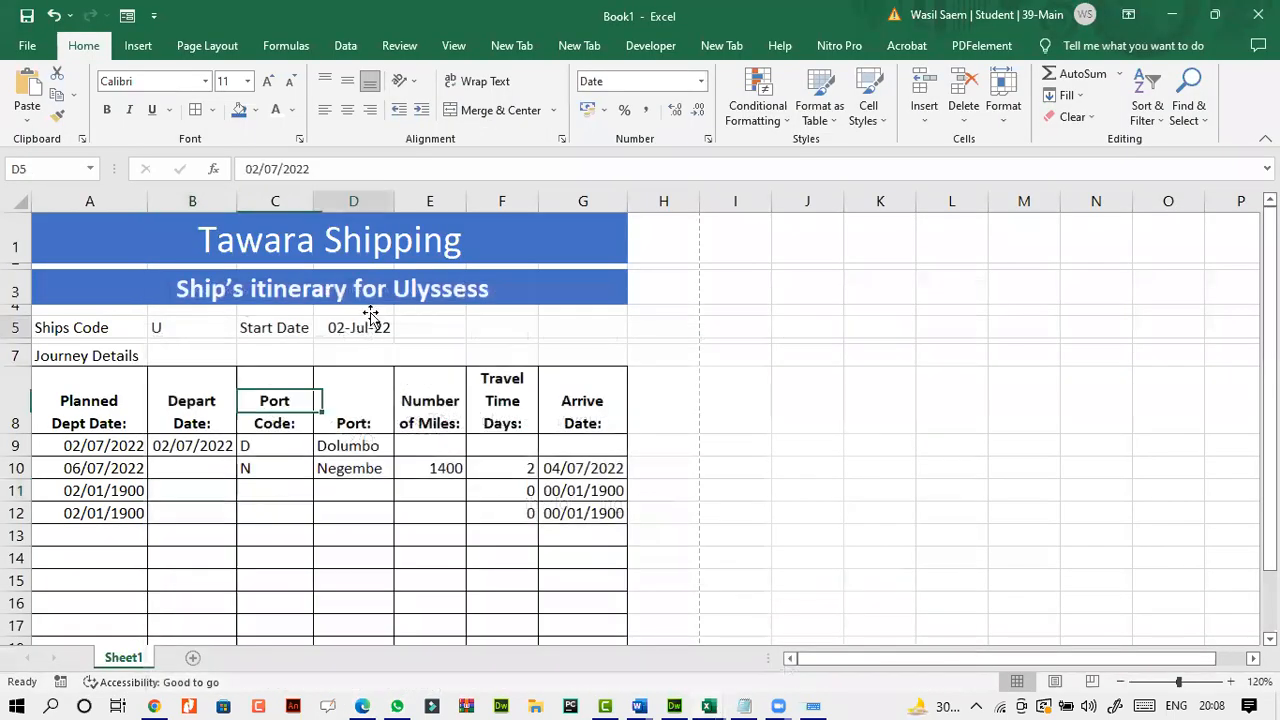
left_click_drag(356, 170, 220, 174)
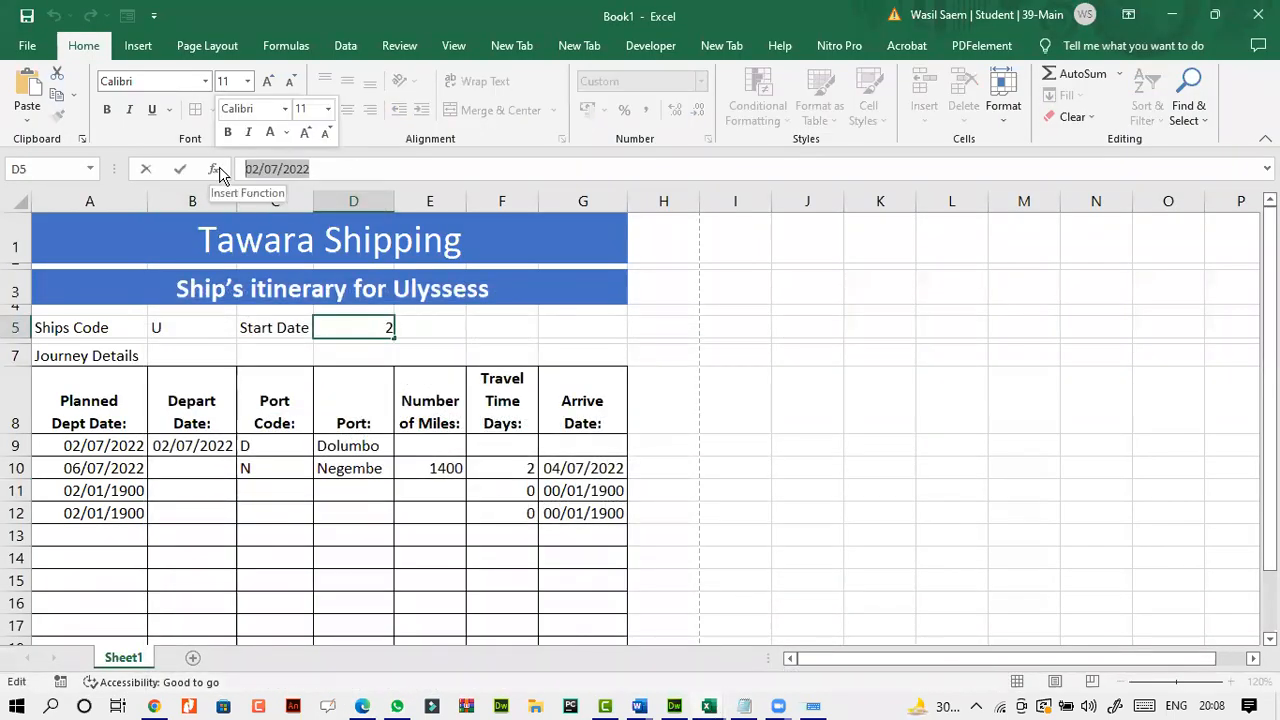
key("ctrl+v")
double_click(252, 170)
left_click(247, 169)
key("BackSpace")
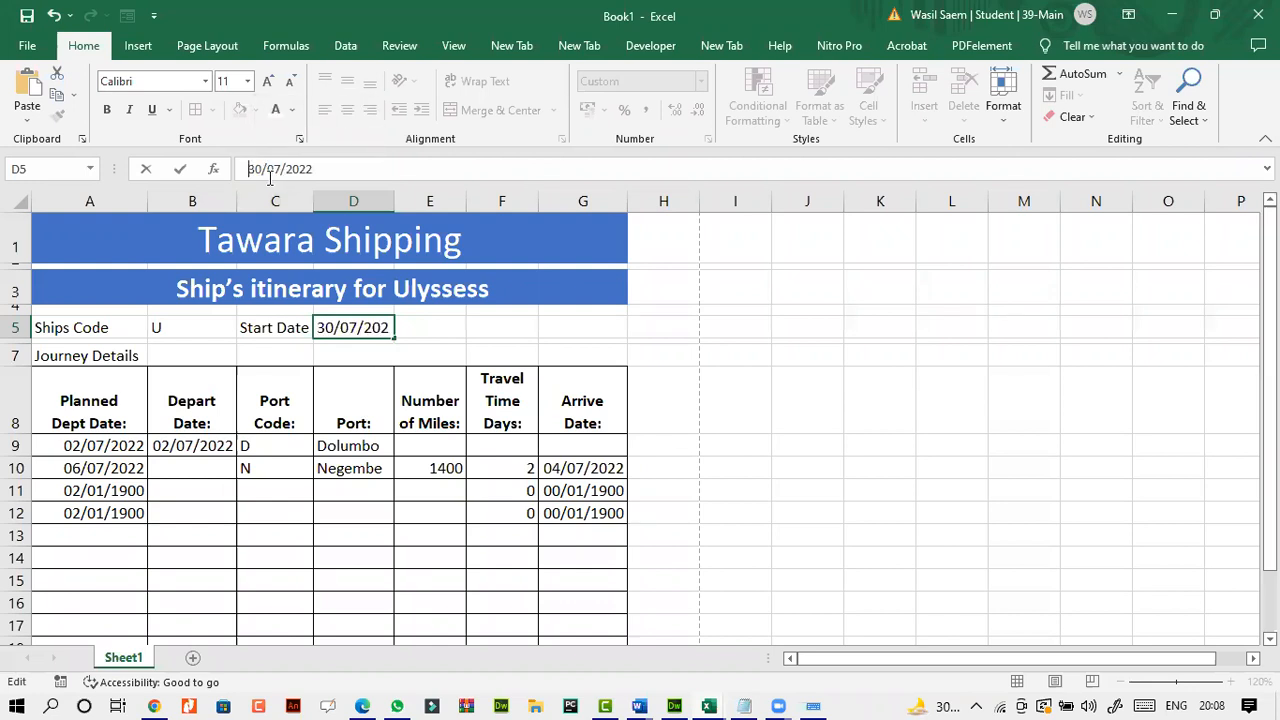
left_click(181, 170)
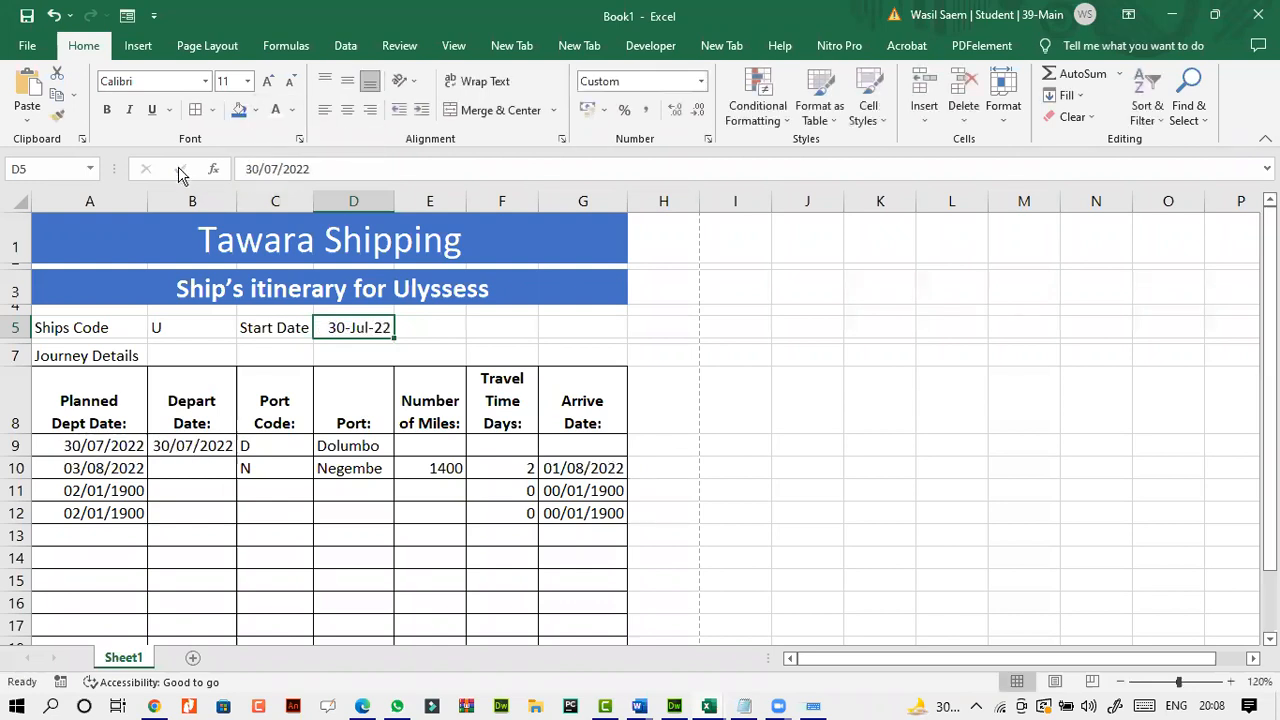
- Review task 14 and the earlier tasks 2 to 4 in the exam paper against the workbook's dates and port codes
left_click(363, 706)
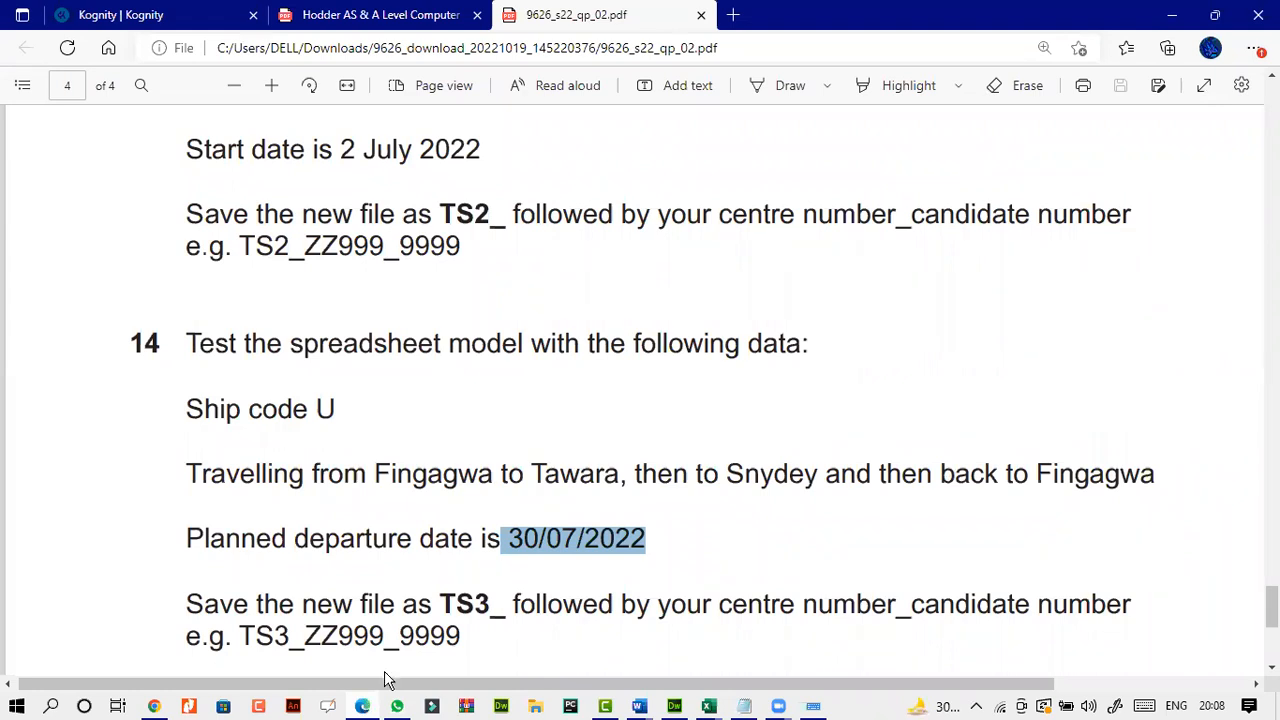
scroll(446, 588, "down", 2)
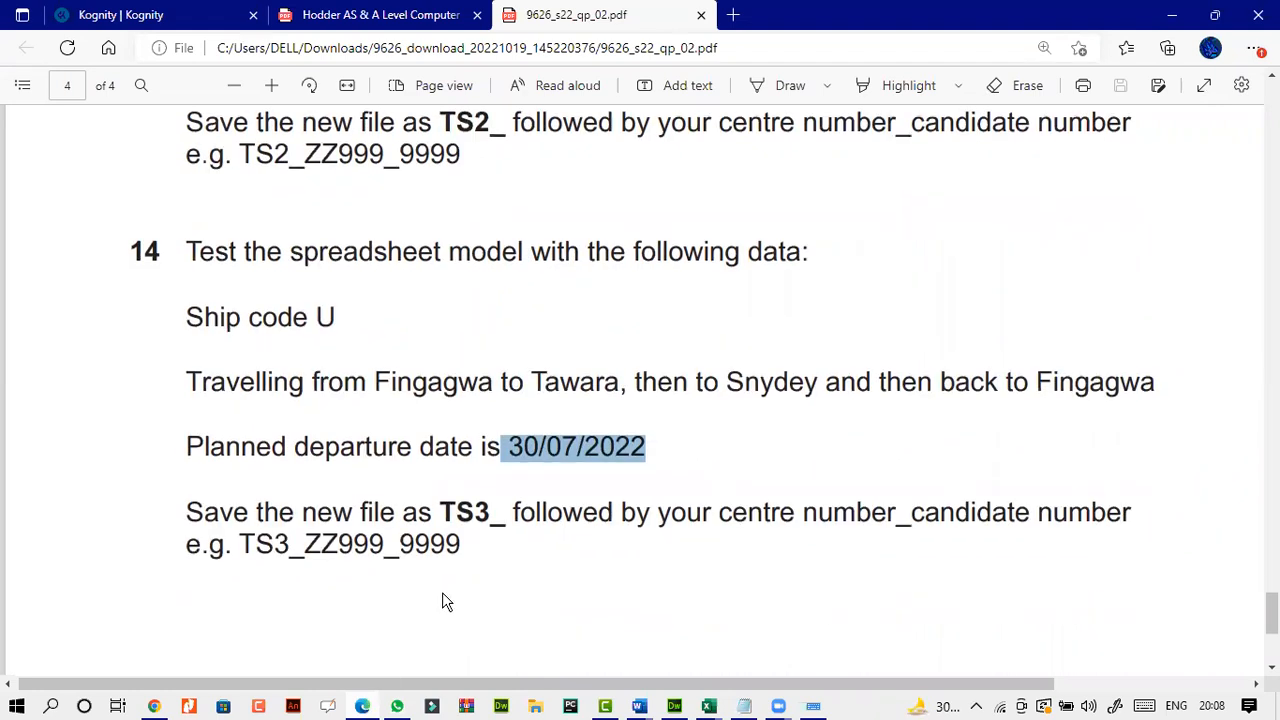
mouse_move(362, 707)
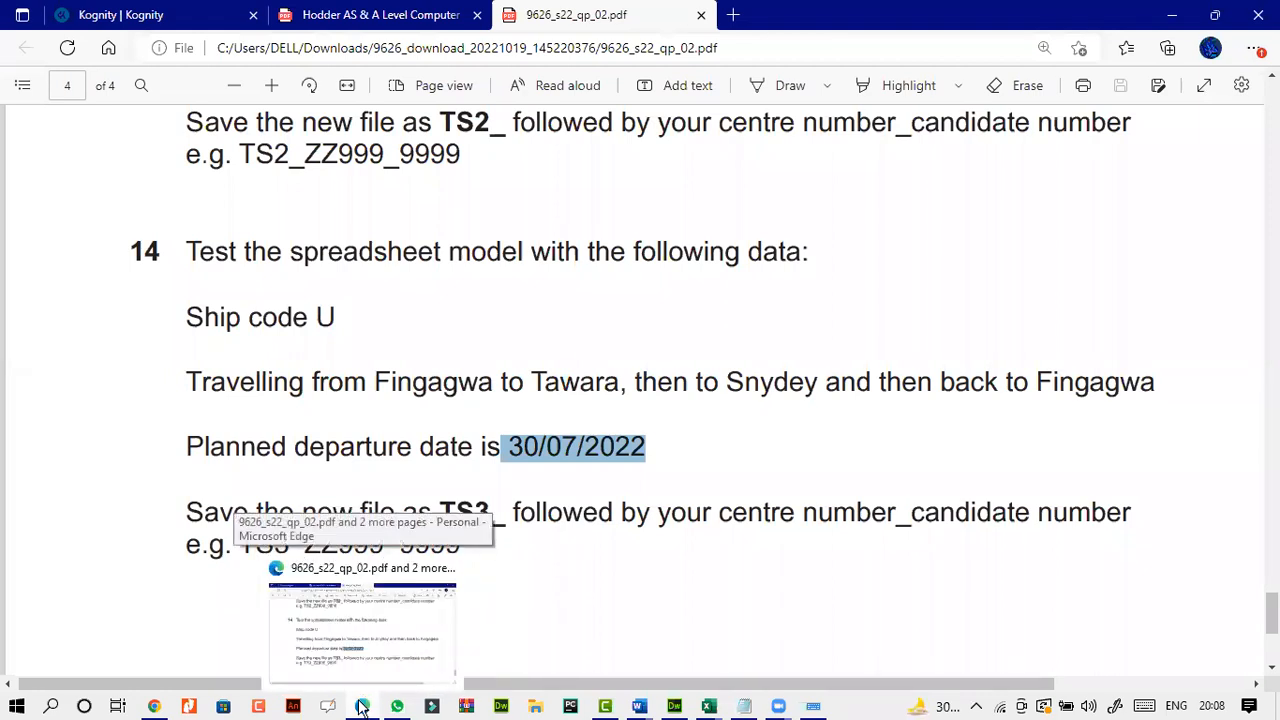
left_click(361, 707)
left_click(423, 598)
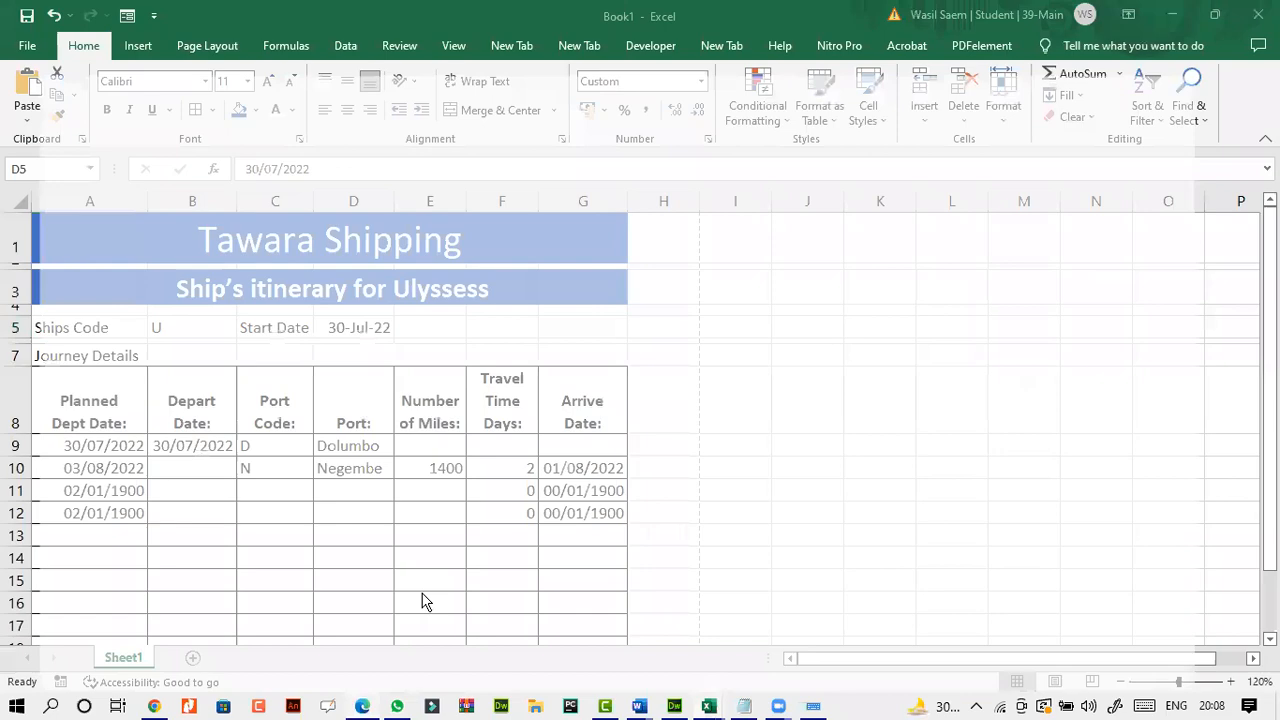
scroll(423, 594, "down", 4)
scroll(470, 580, "up", 3)
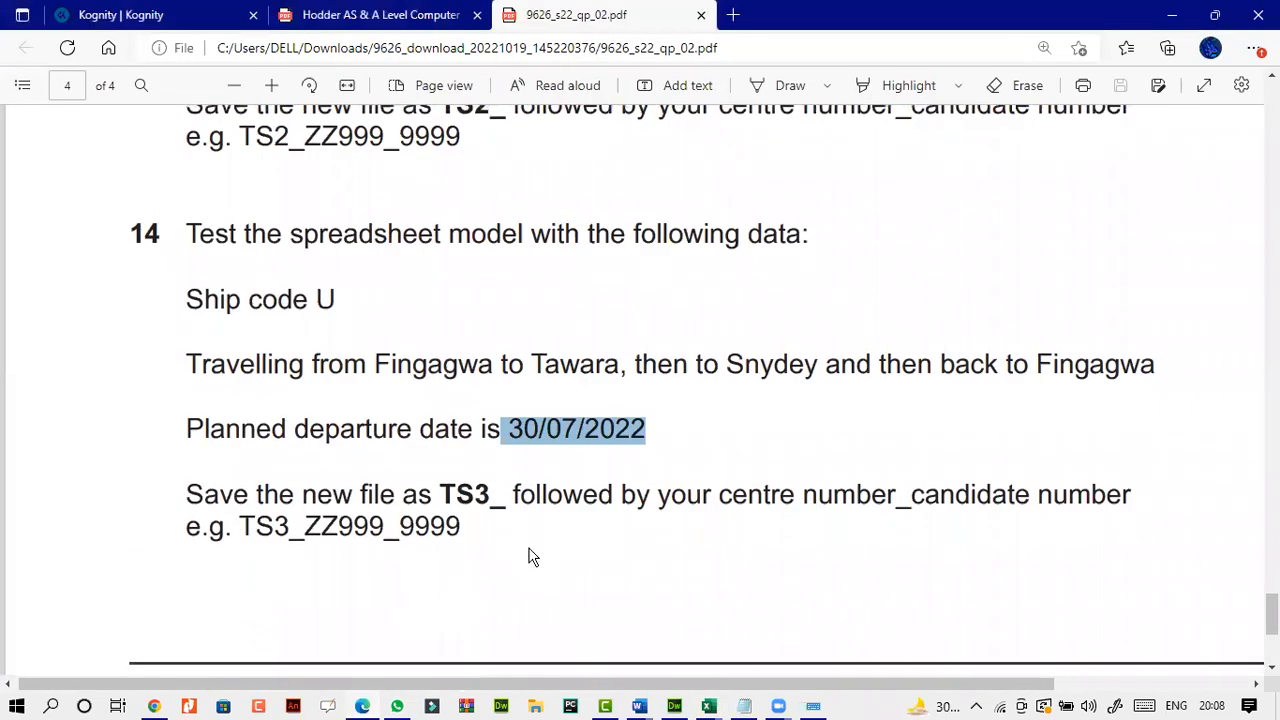
scroll(530, 557, "up", 7)
scroll(530, 557, "up", 15)
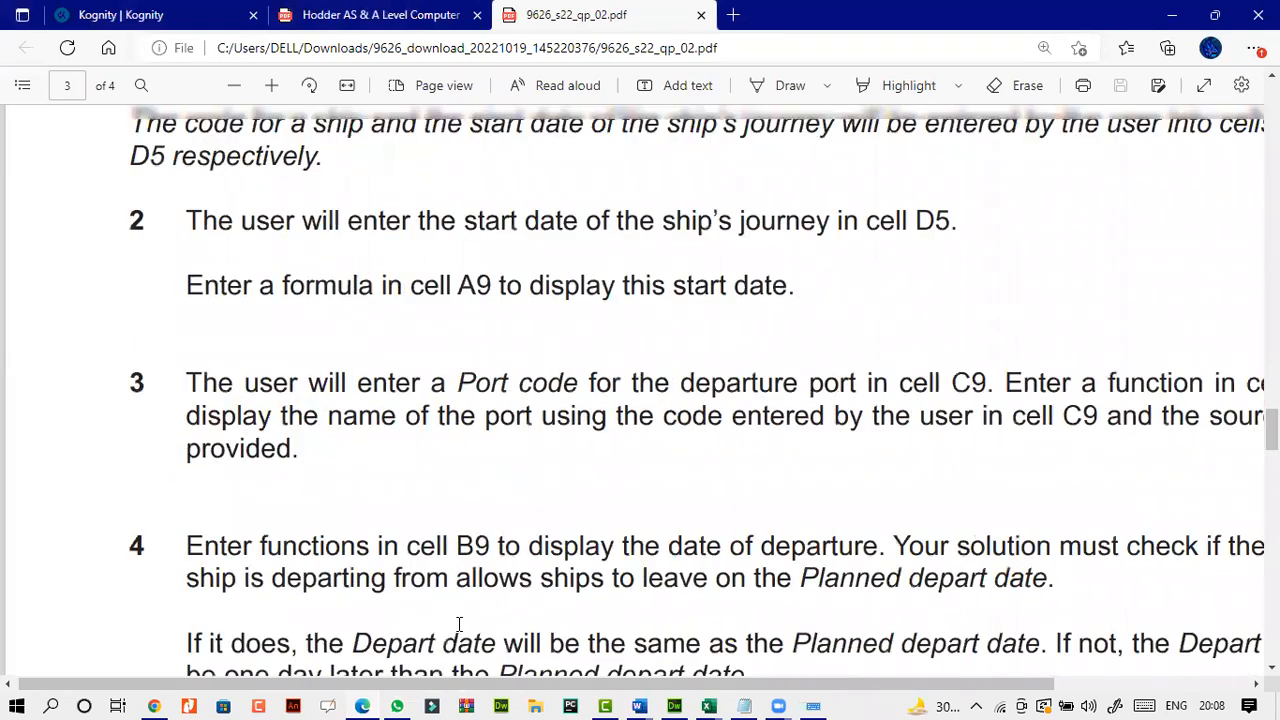
left_click(369, 707)
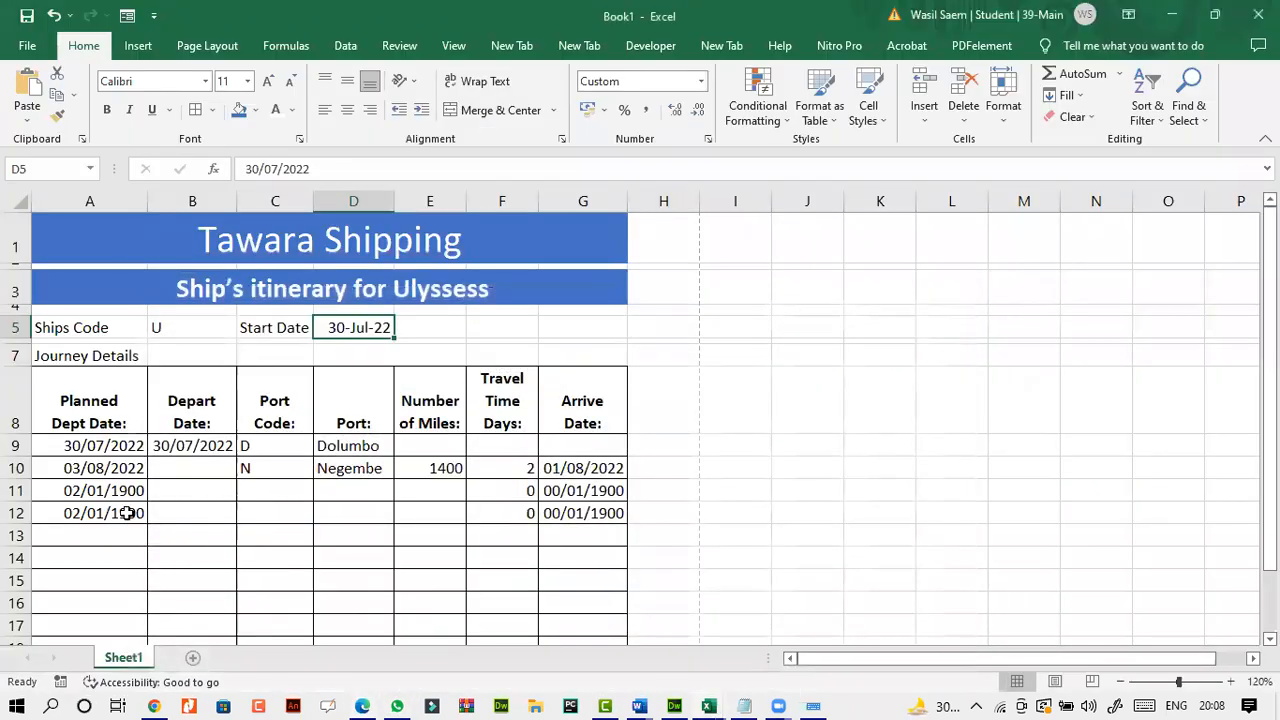
left_click(250, 466)
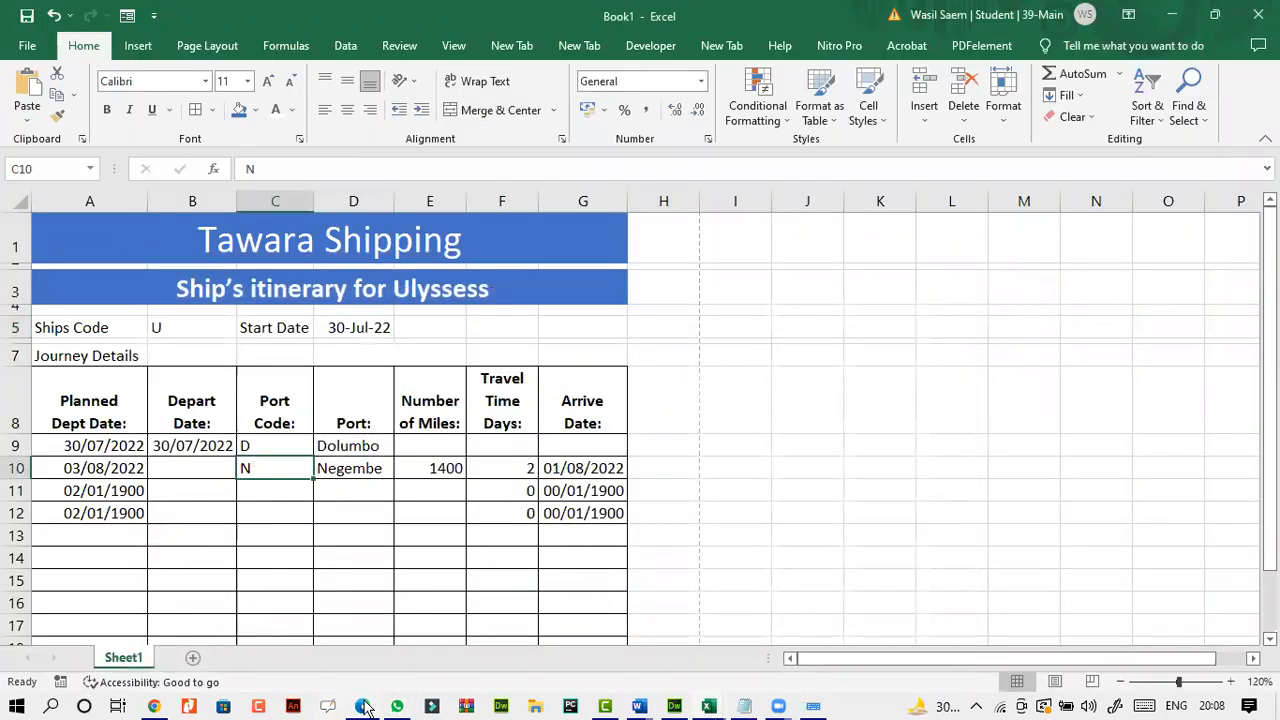
- Reread the task 14 route, departure date and TS3_ file name requirement through to the end of the exam paper
left_click(365, 707)
scroll(541, 482, "down", 15)
scroll(537, 487, "down", 20)
scroll(410, 501, "up", 3)
scroll(440, 545, "down", 4)
left_click(540, 352)
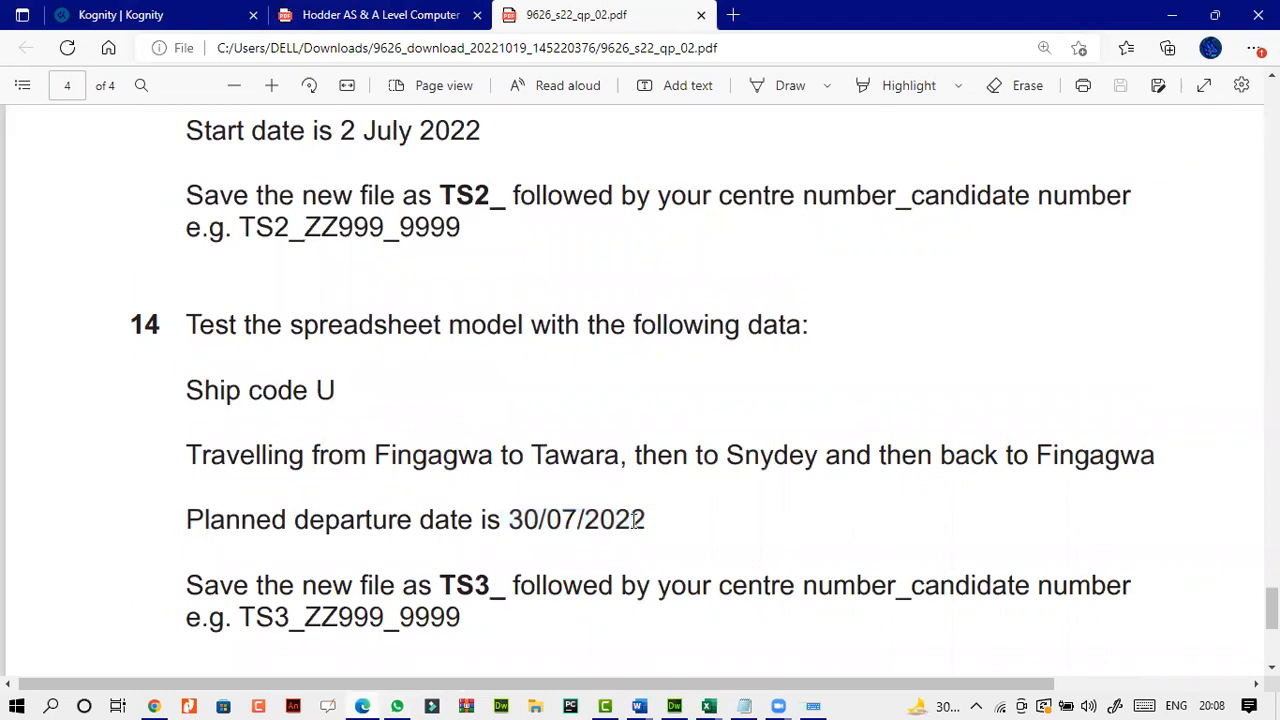
scroll(636, 520, "down", 1)
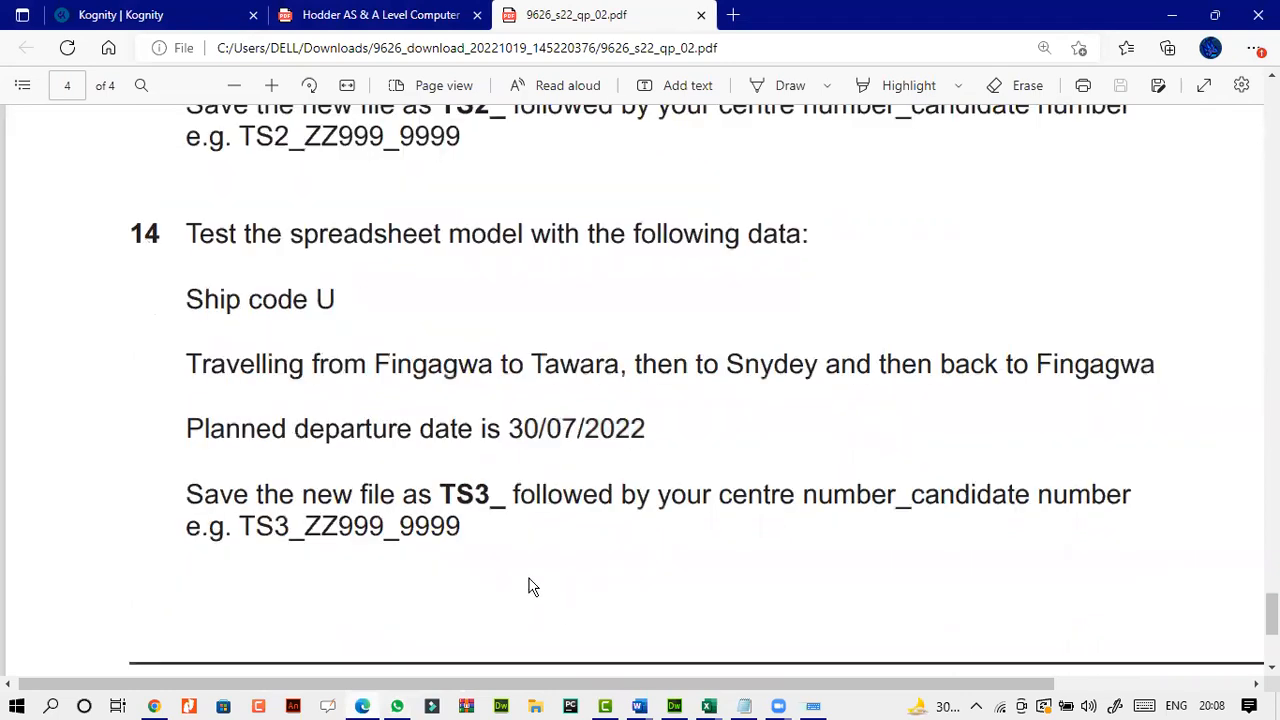
scroll(533, 587, "down", 3)
left_click(236, 86)
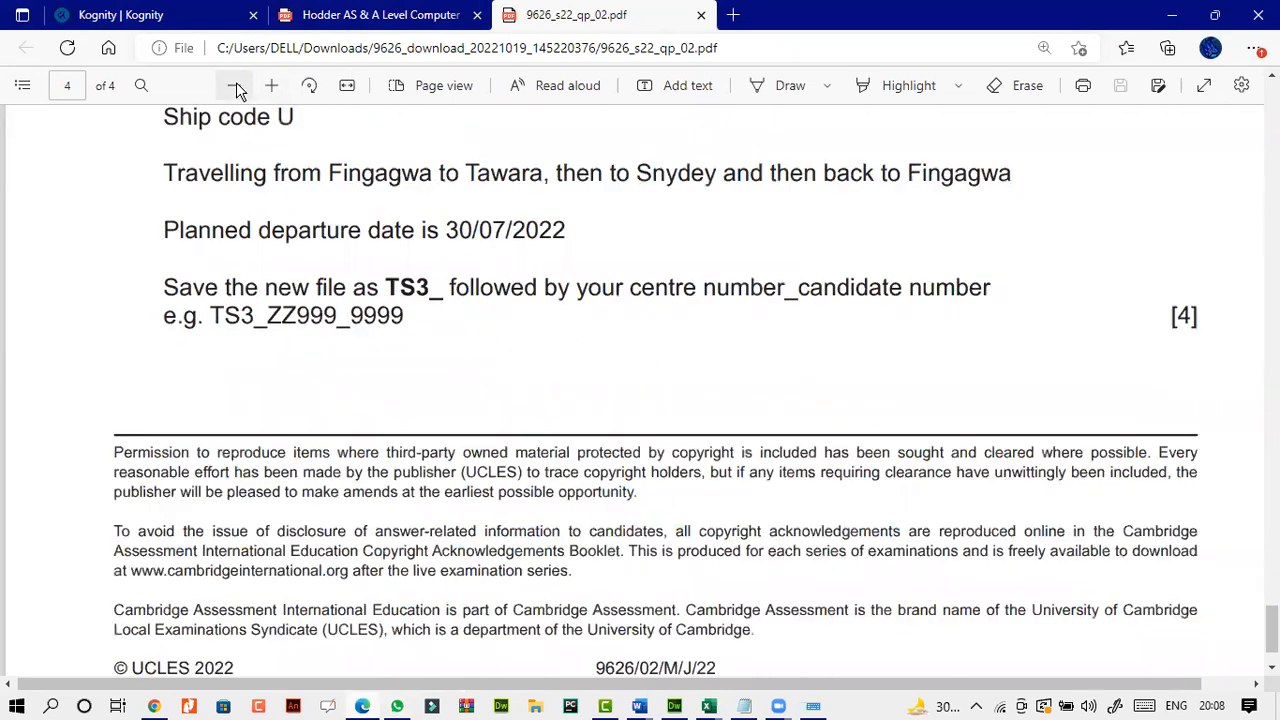